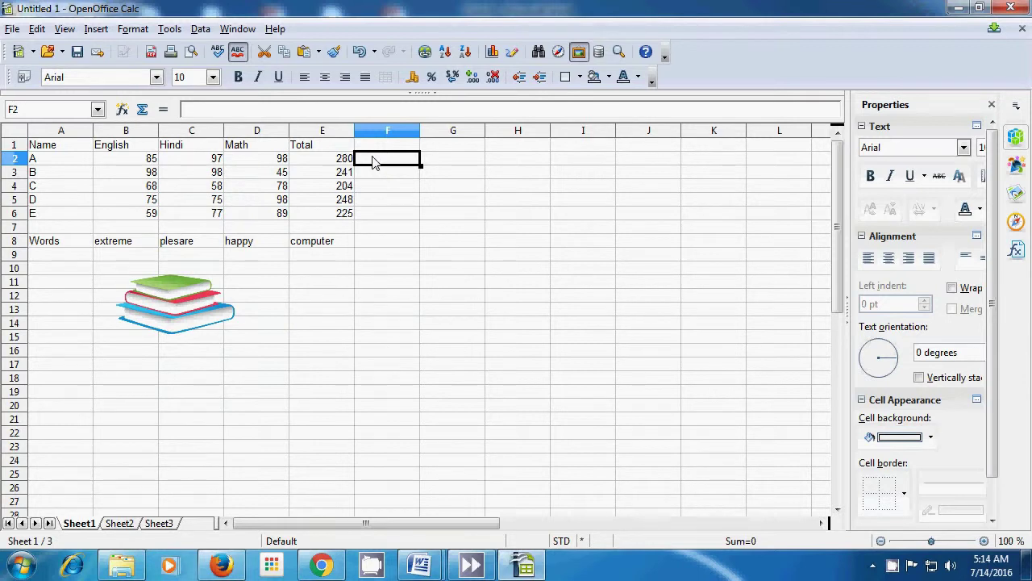
Enter the formula =odd(E2) in cell F2 to round student A's total up to an odd number.
text(=odd)
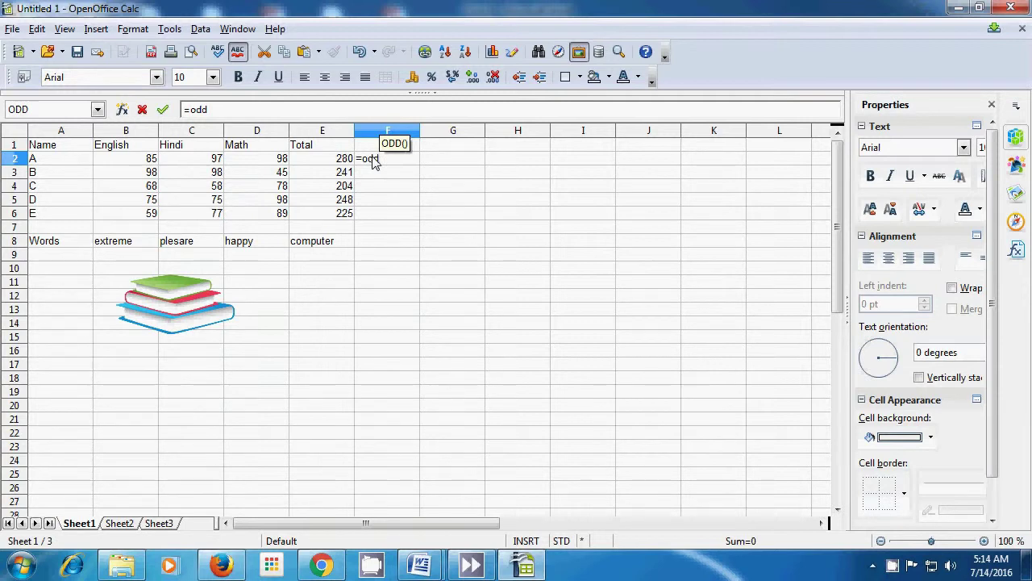
text(()
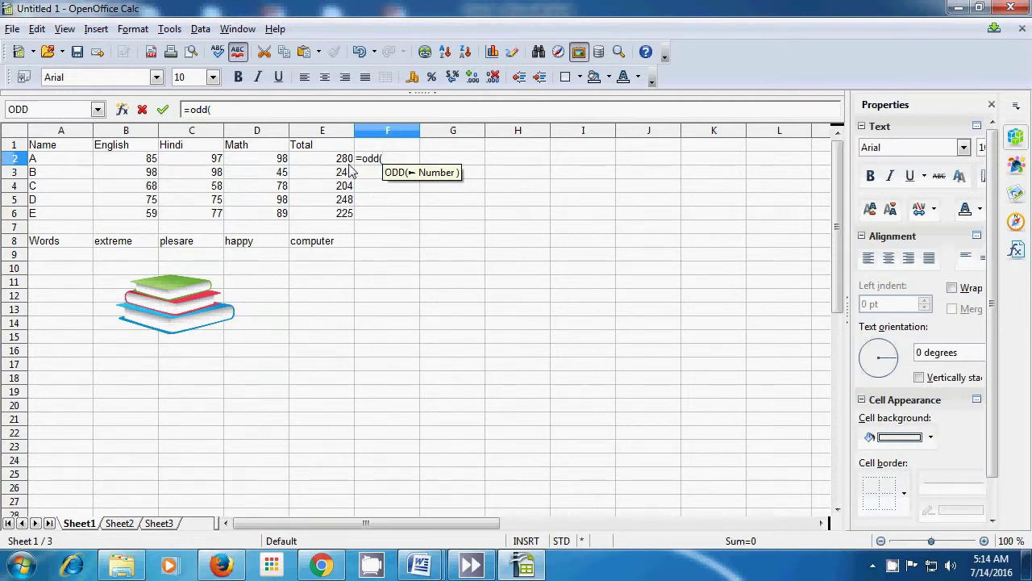
click(344, 161)
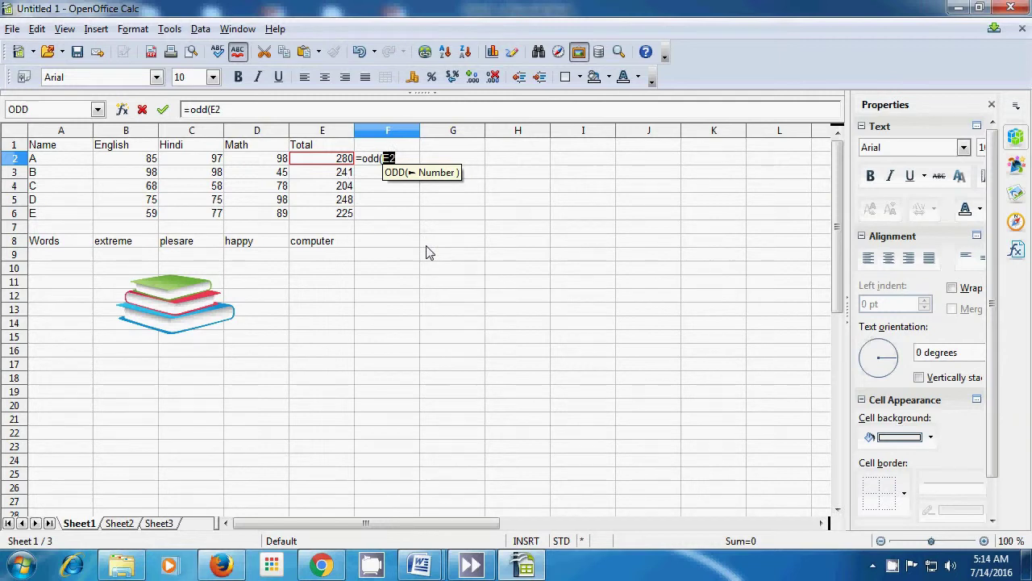
text())
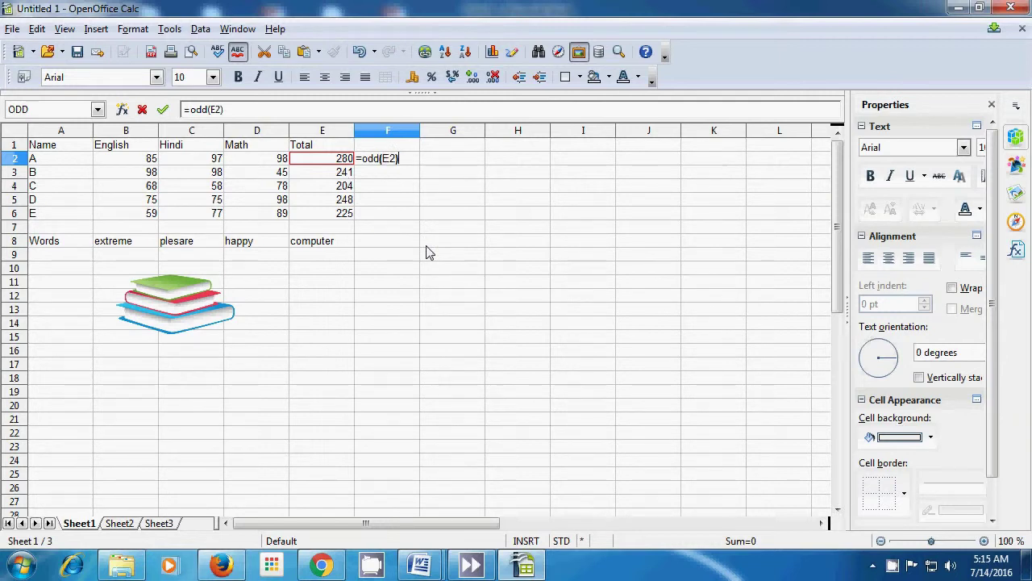
key(Return)
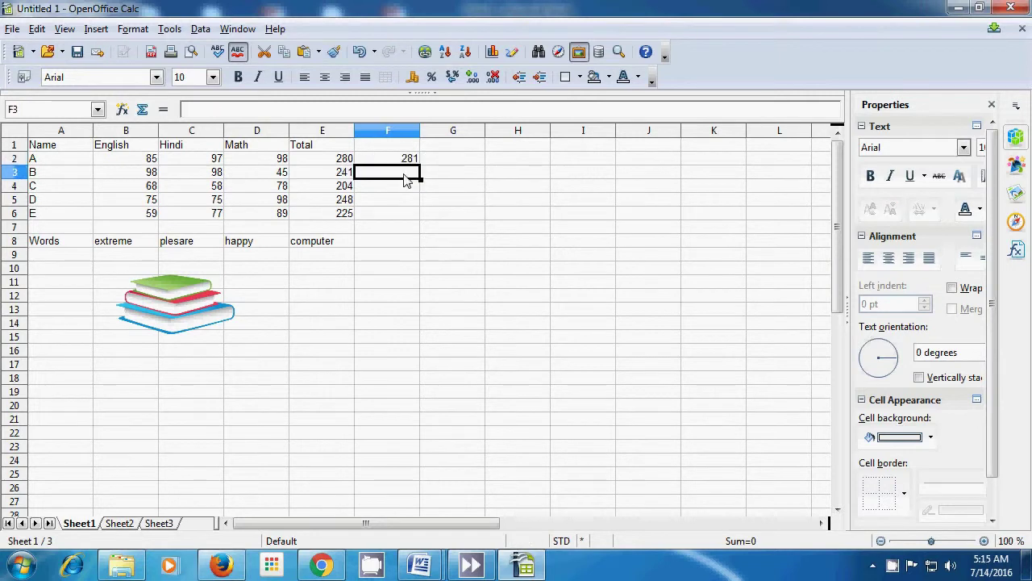
Enter the formula =odd(4) in cell F3, using a literal number as the argument.
text(=)
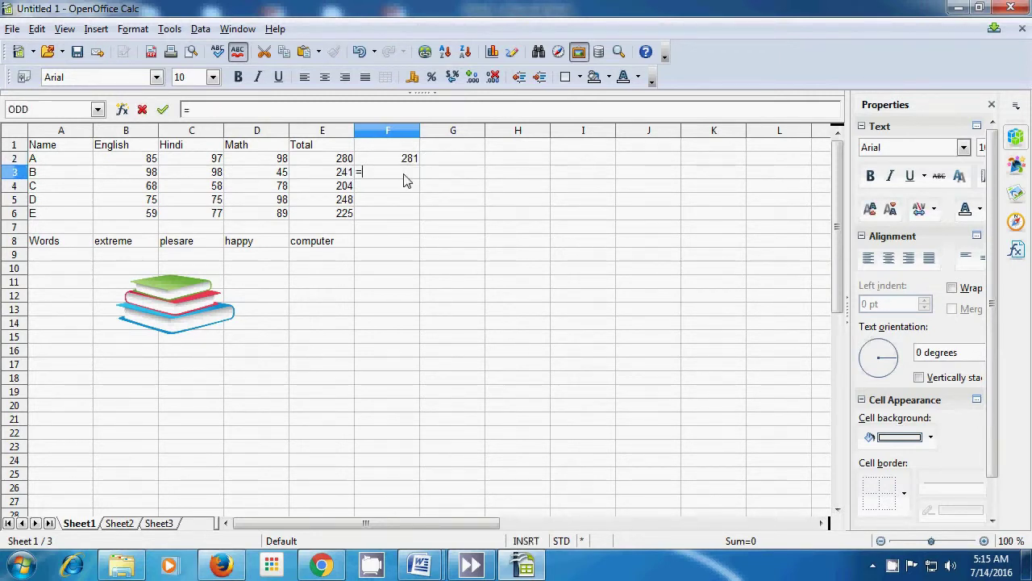
text(odd)
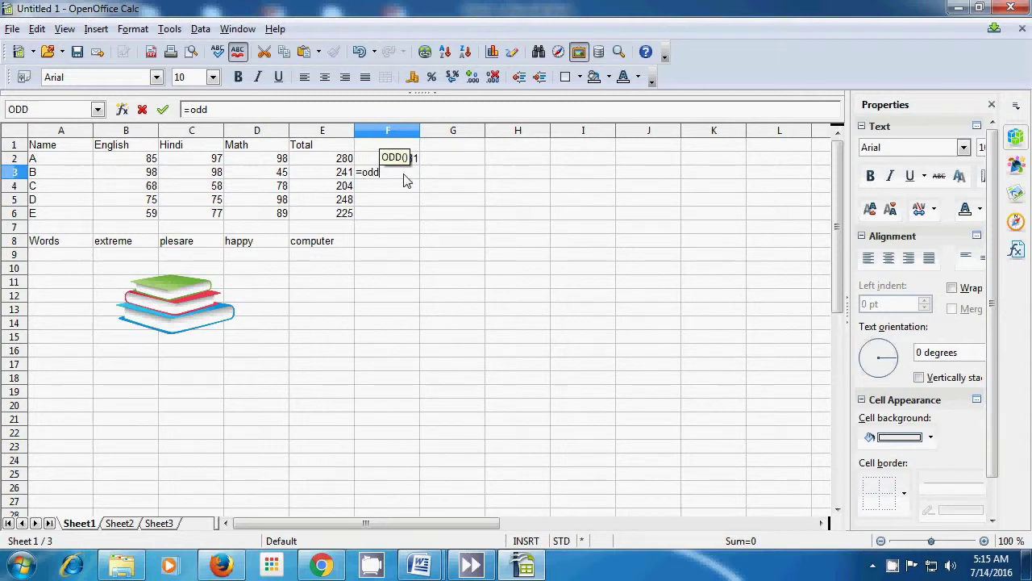
text(()
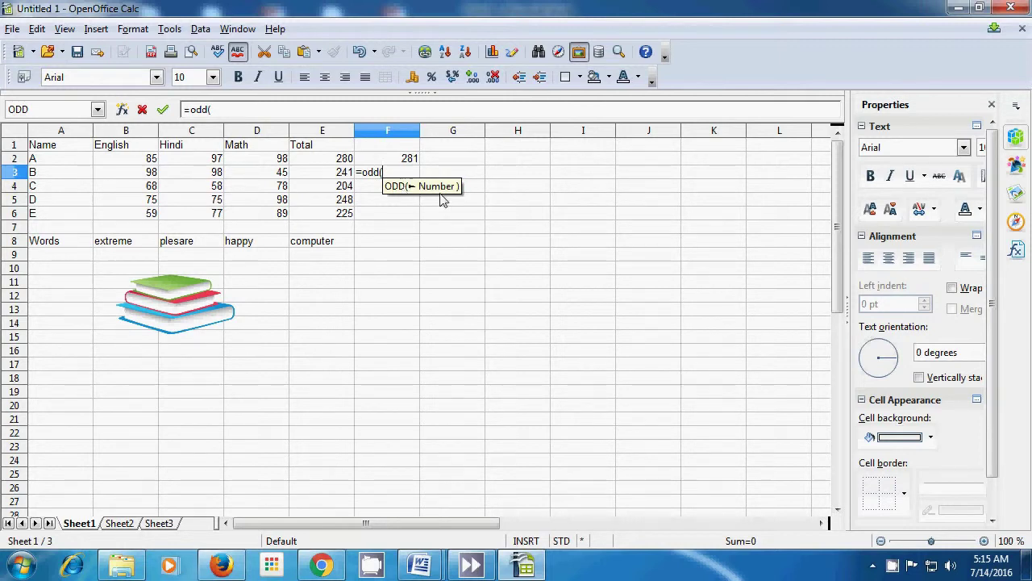
text(4)
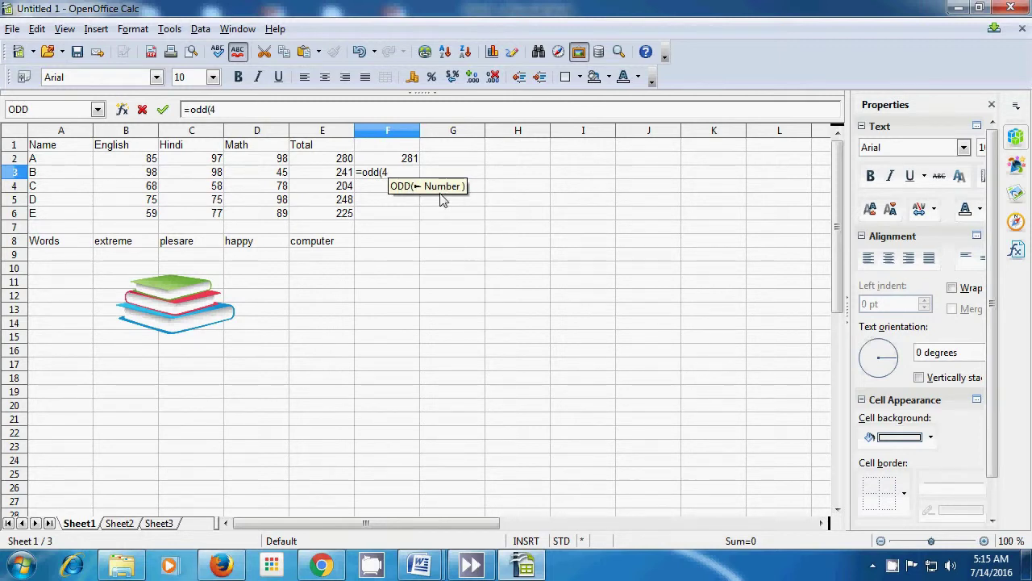
text())
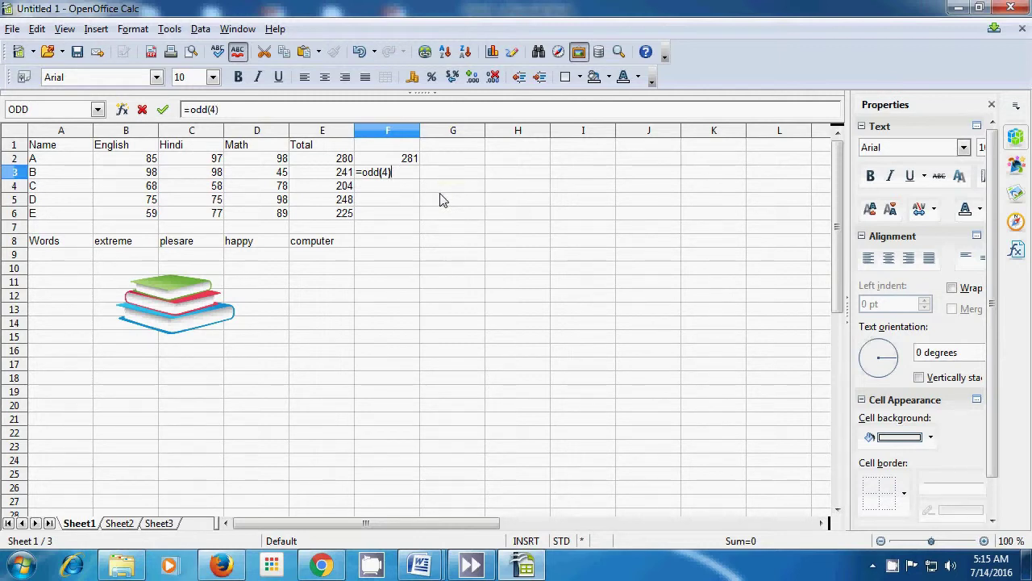
key(Return)
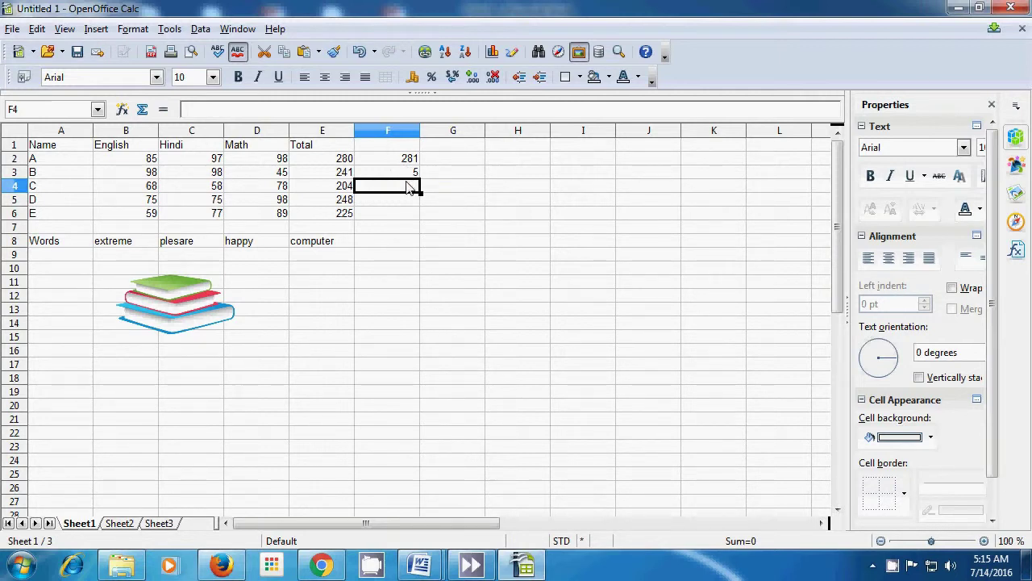
Enter the formula =odd(1) in cell F4 below the other ODD examples.
text(=)
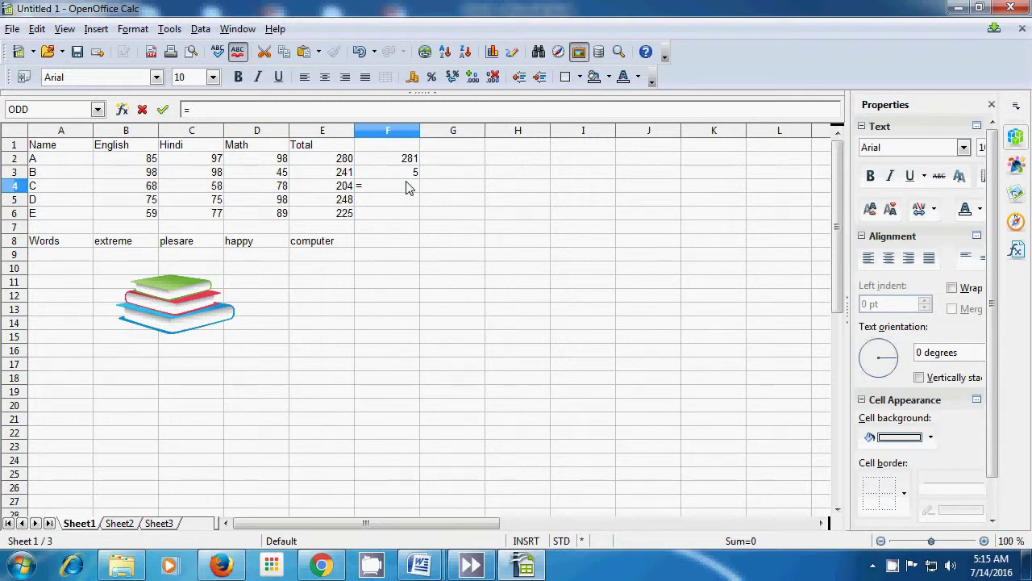
text(odd)
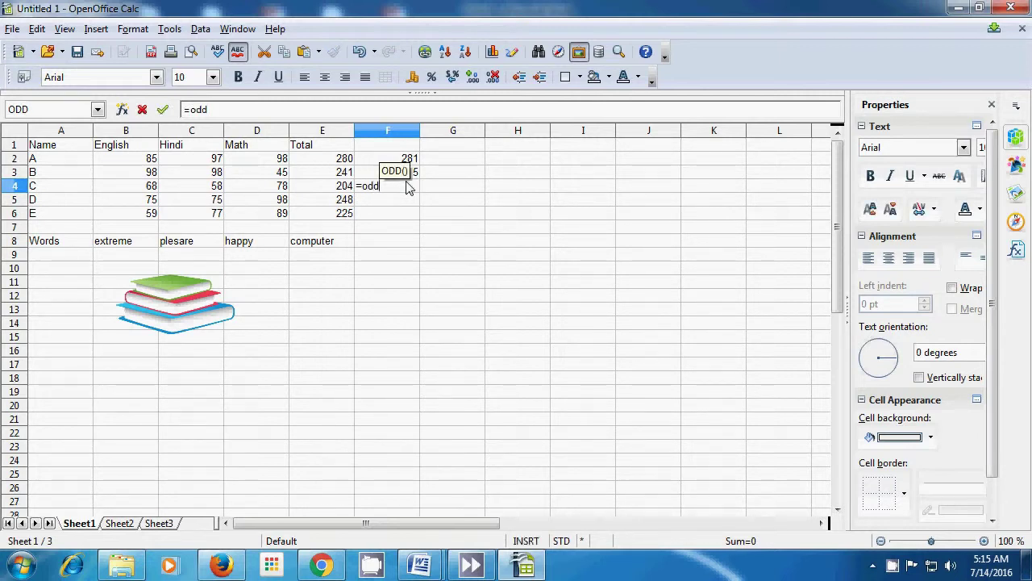
text((1)
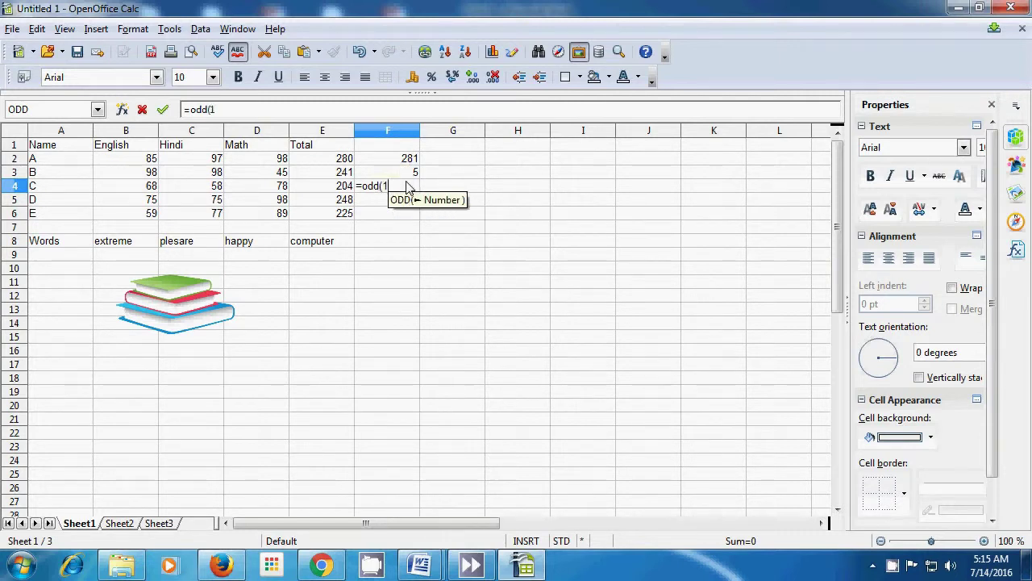
text())
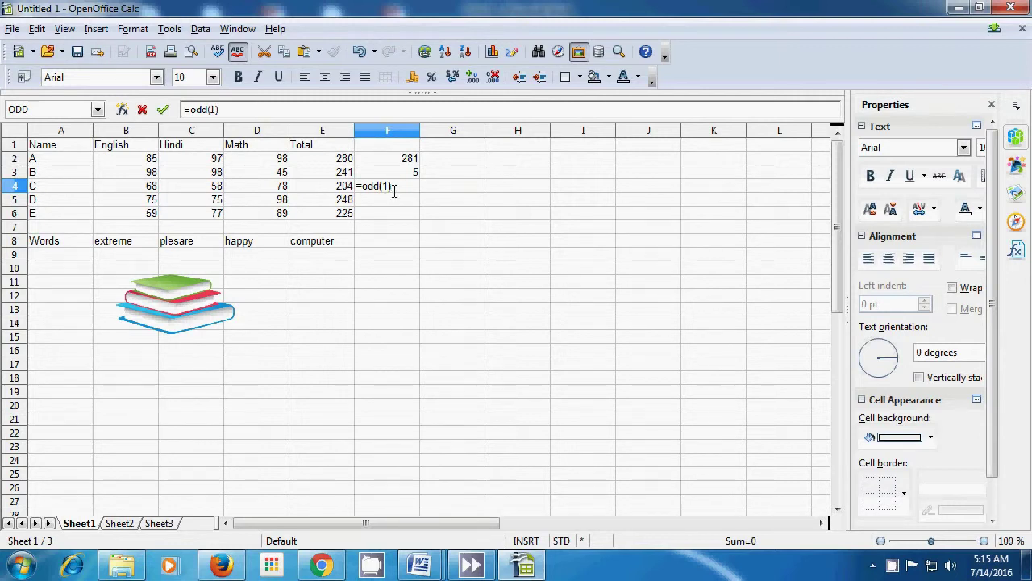
key(Return)
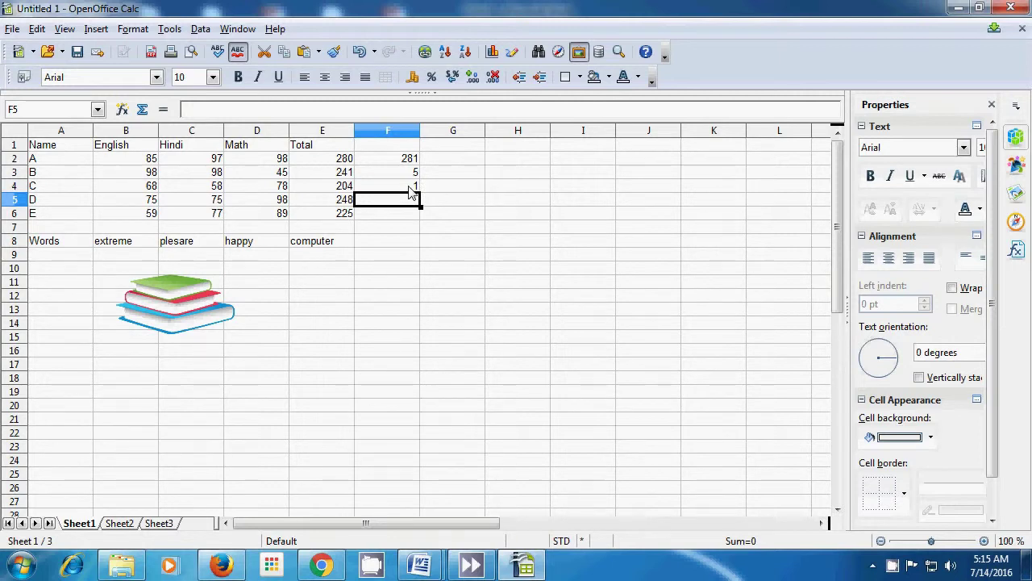
click(433, 240)
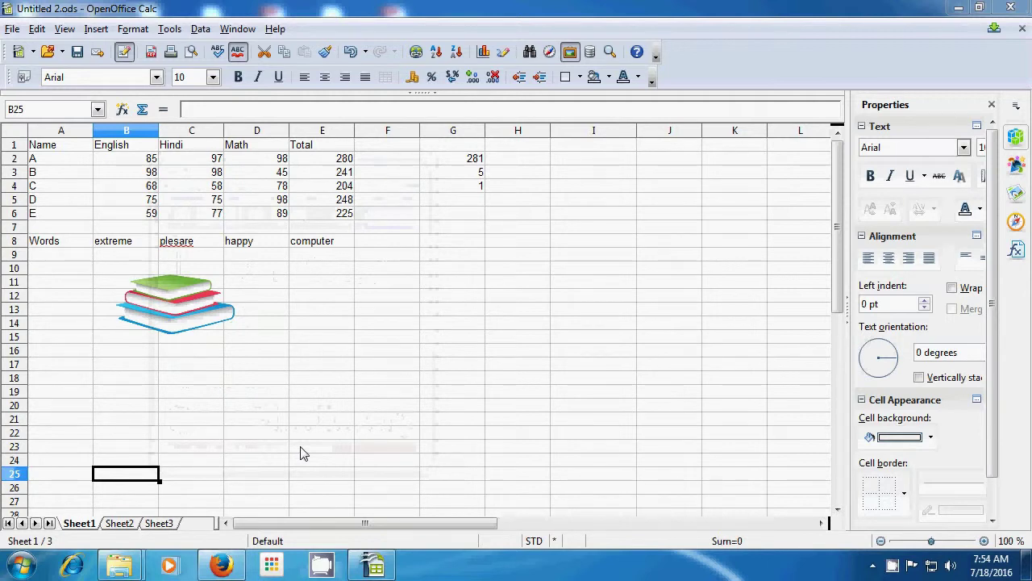
Enter the heading "isodd" in cell H1, beside the column of odd numbers.
click(515, 150)
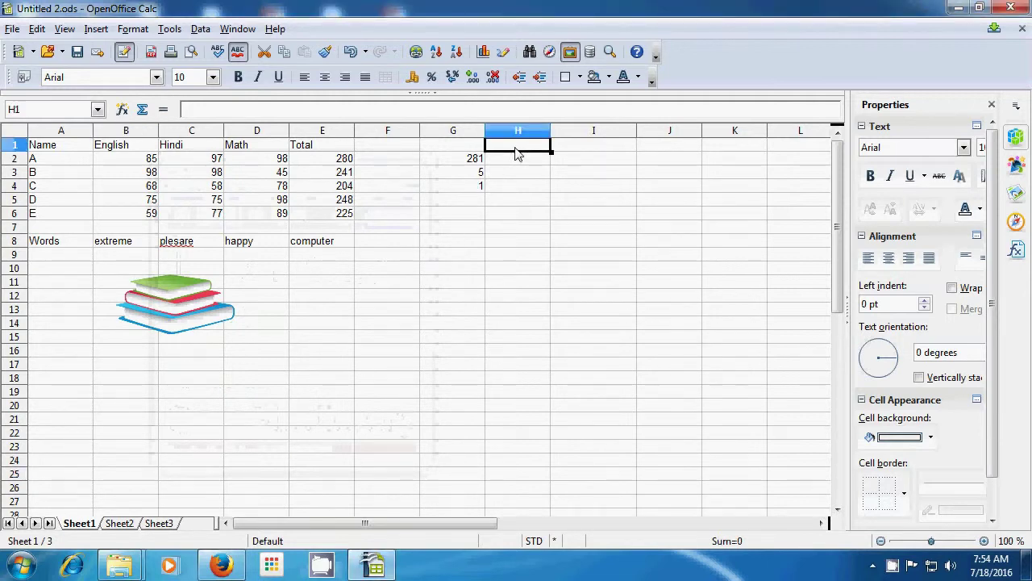
text(i)
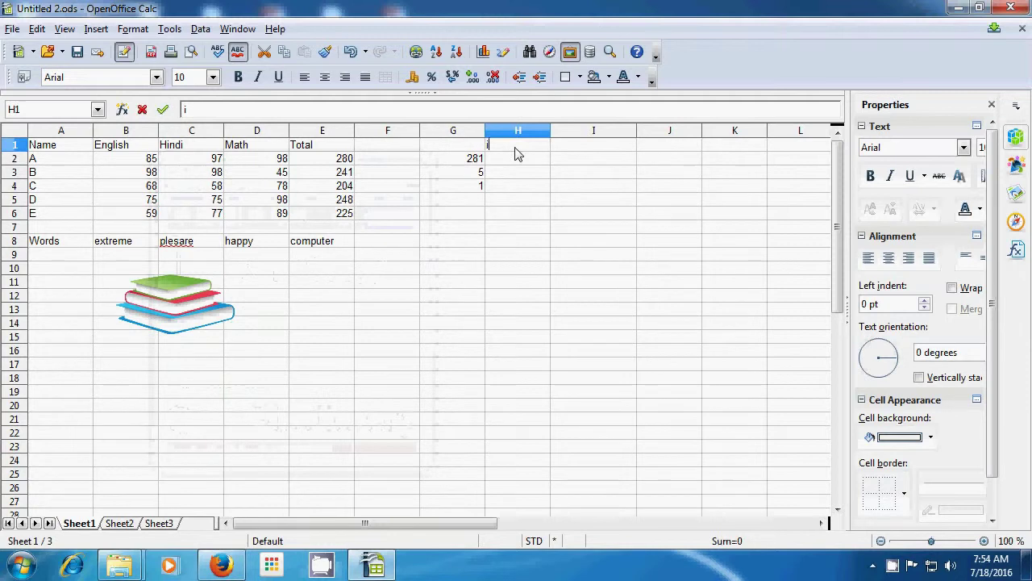
text(sodd)
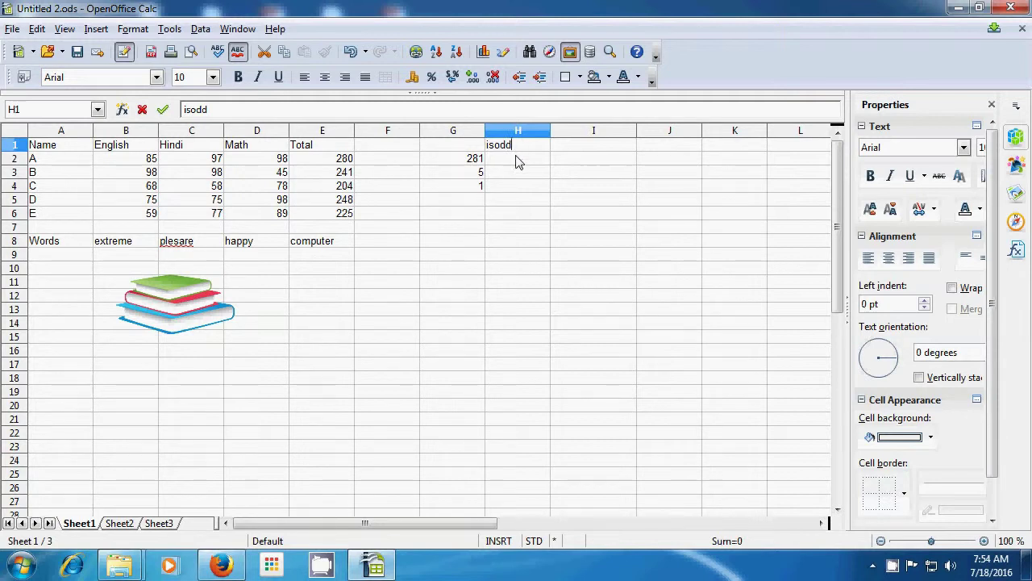
Enter the formula =isodd(G2) in cell H2 to test whether the value in G2 is odd.
click(517, 159)
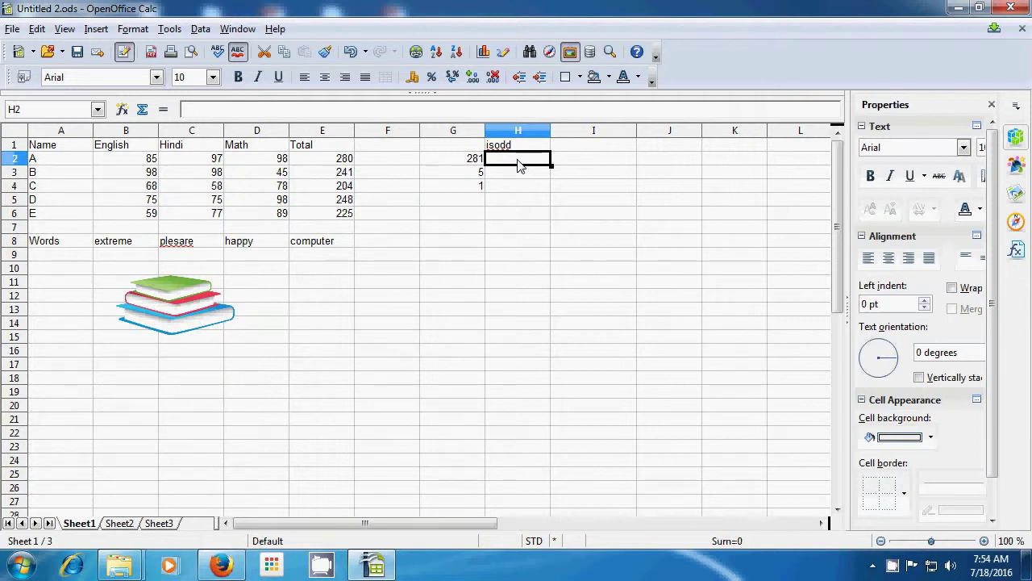
text(=)
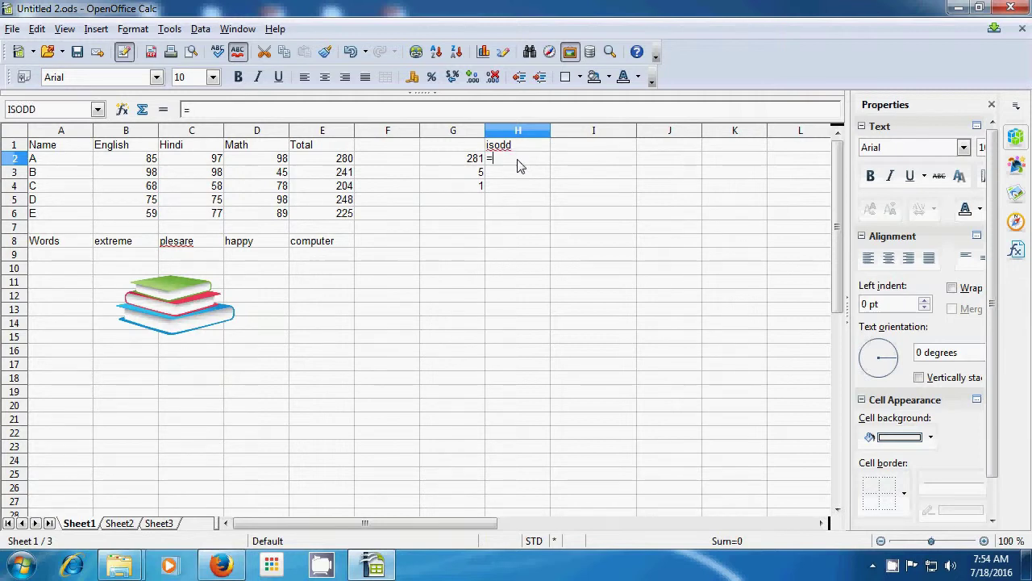
text(isodd)
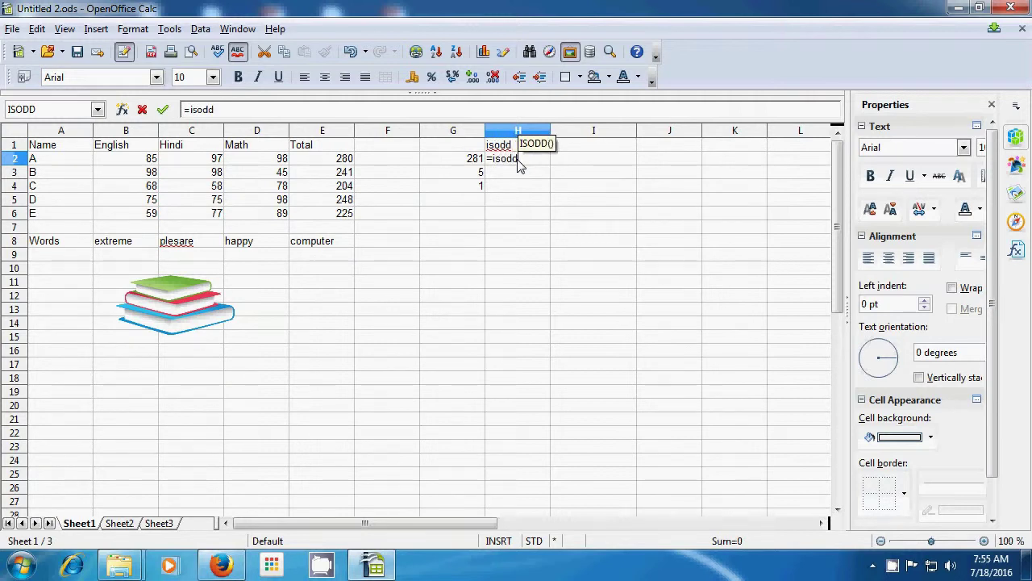
text(()
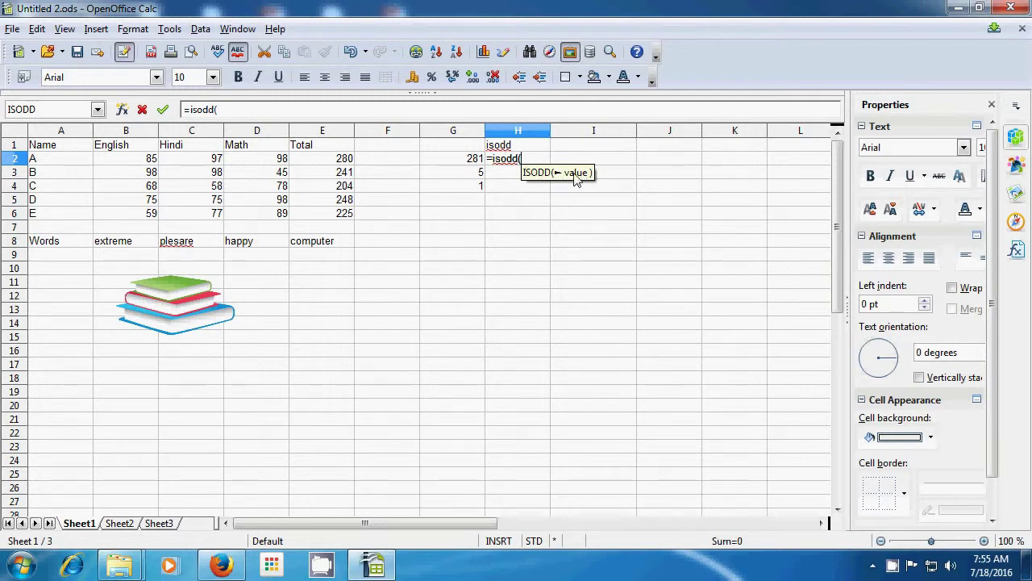
click(465, 161)
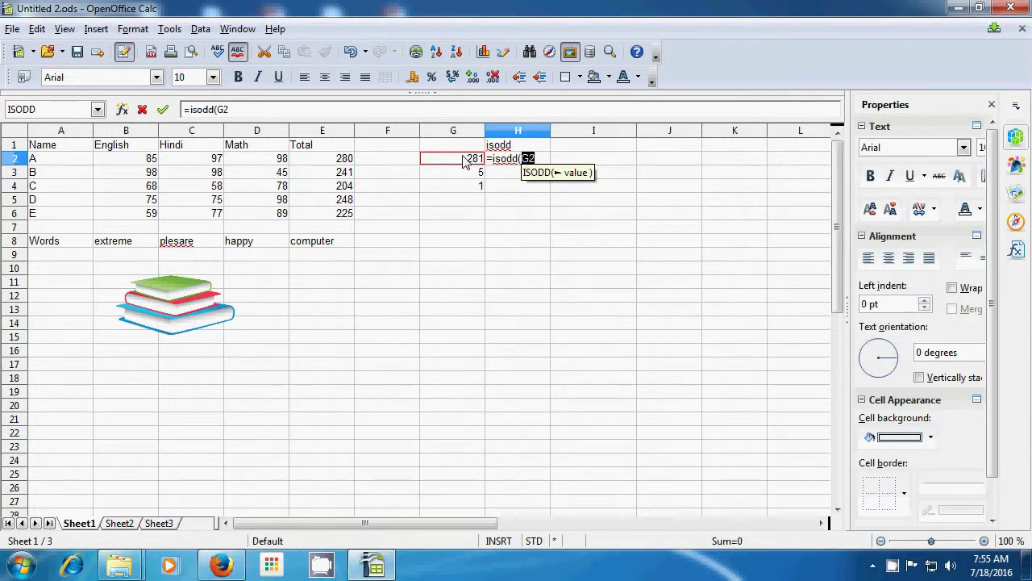
text())
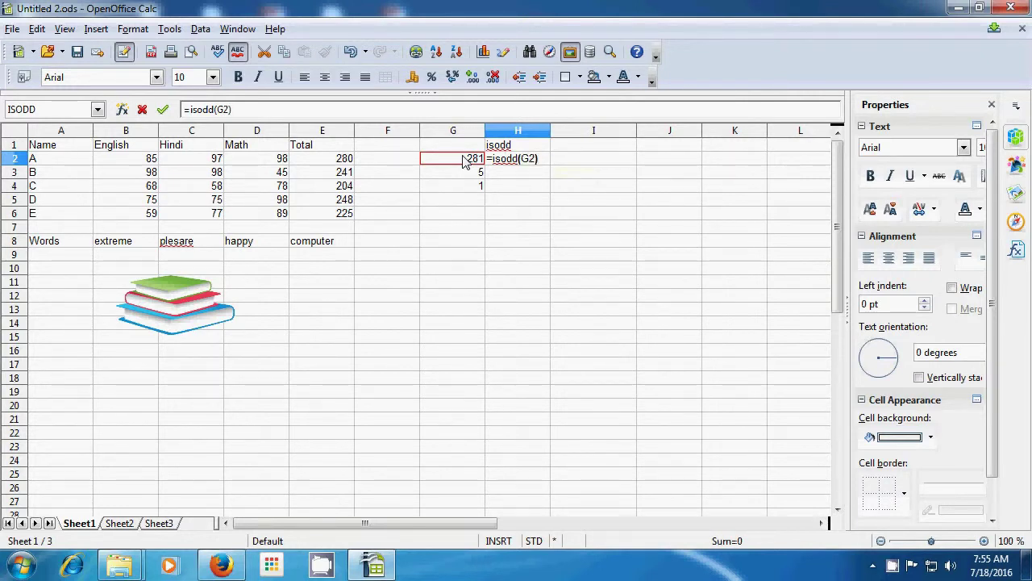
key(Return)
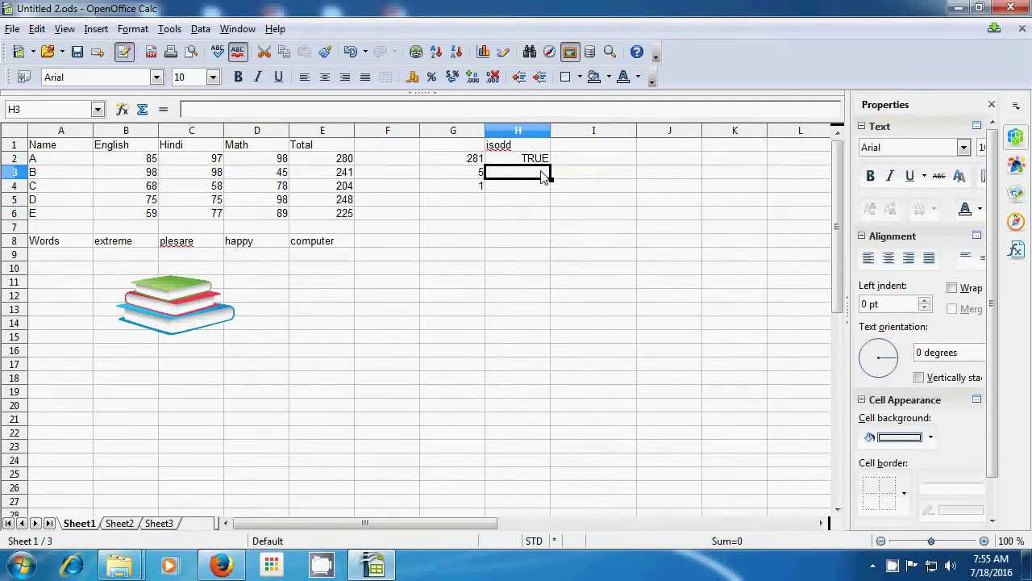
Enter the formula =isodd(G3) in cell H3 to test whether the value in G3 is odd.
text(=)
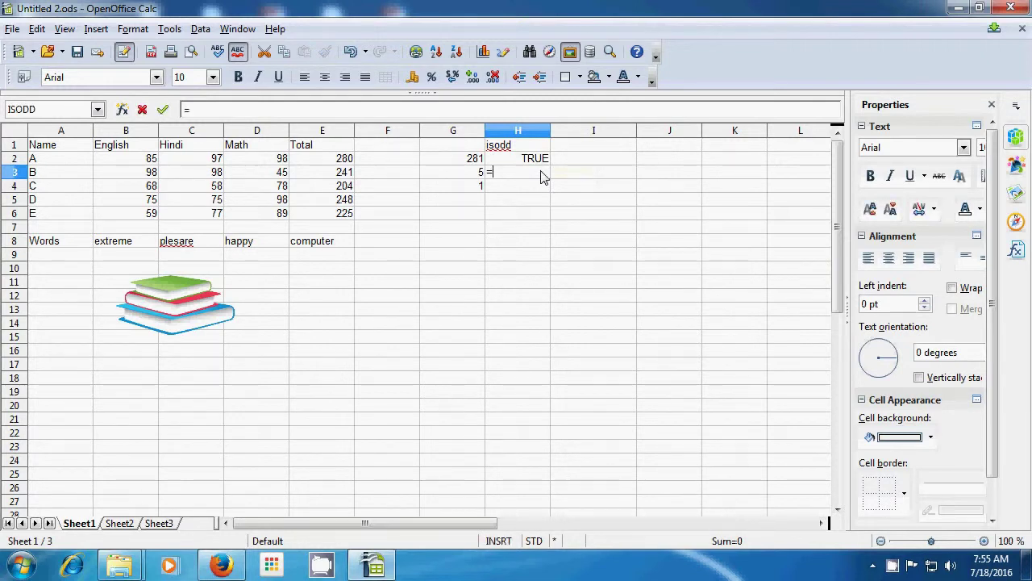
text(is)
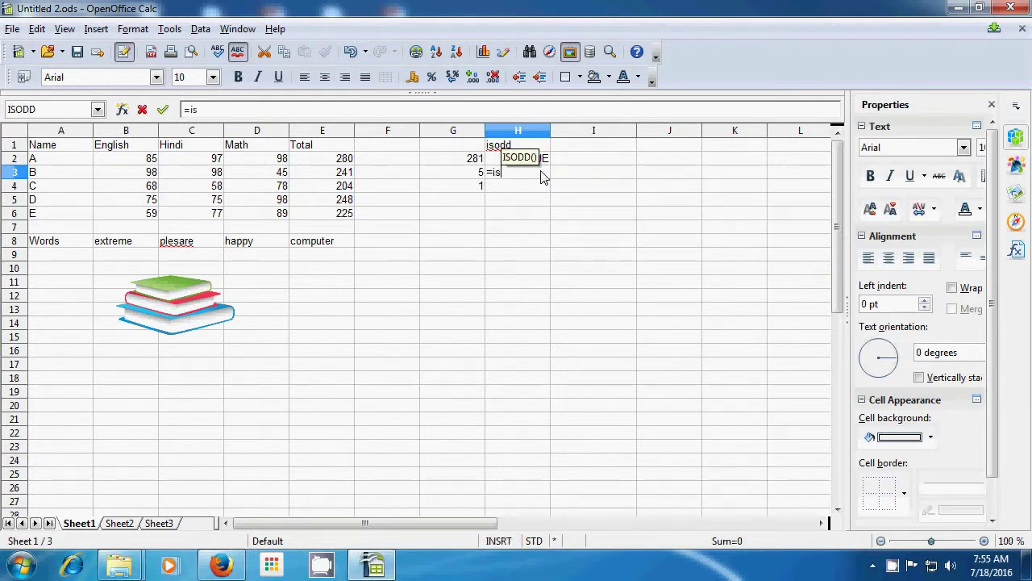
text(odd)
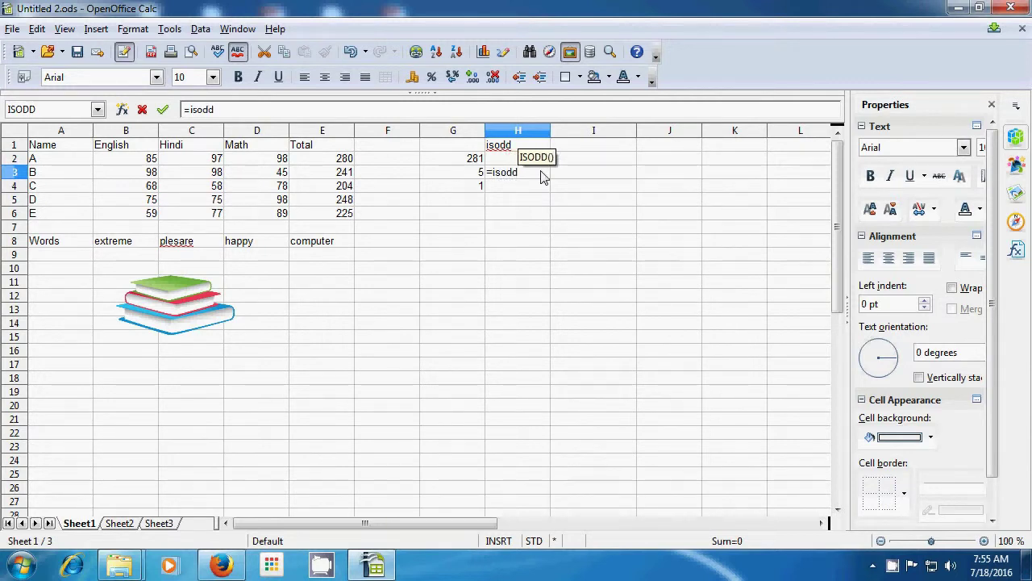
text(()
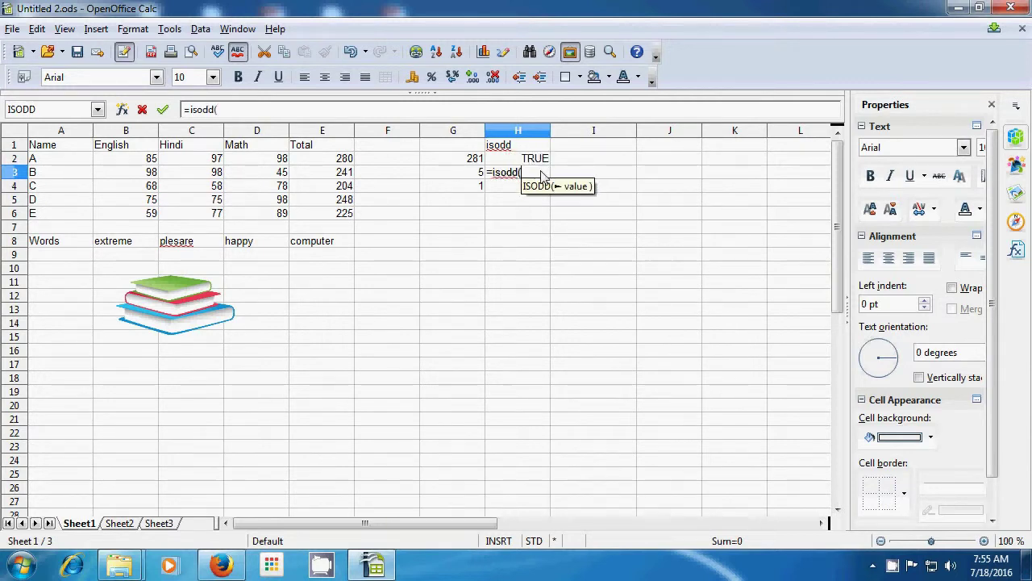
click(475, 174)
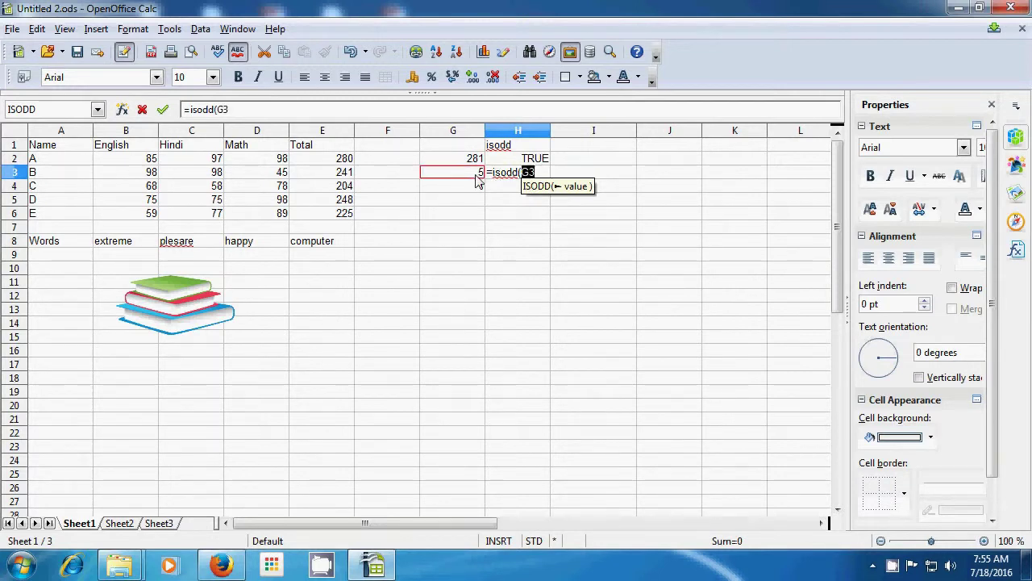
text())
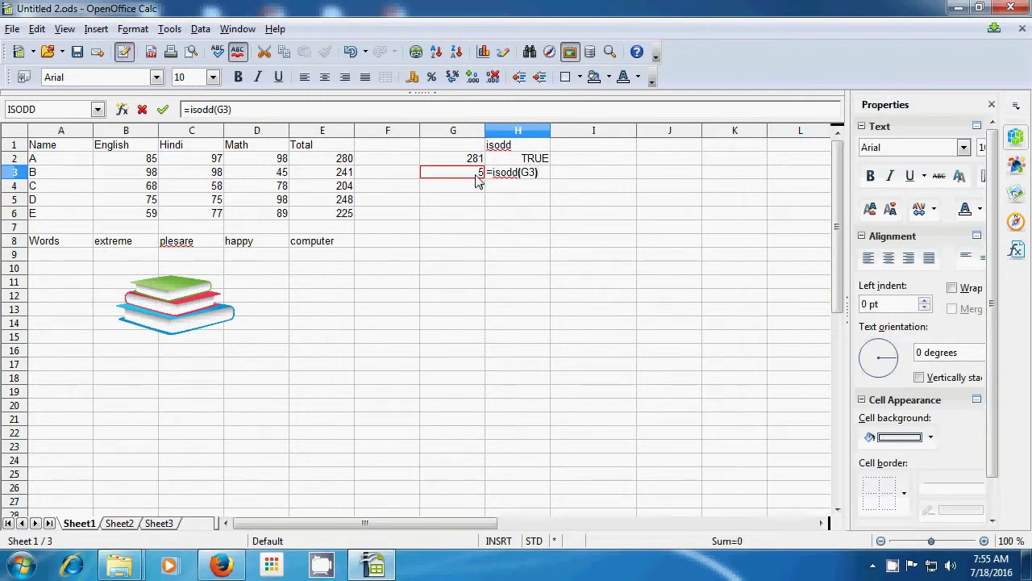
key(Return)
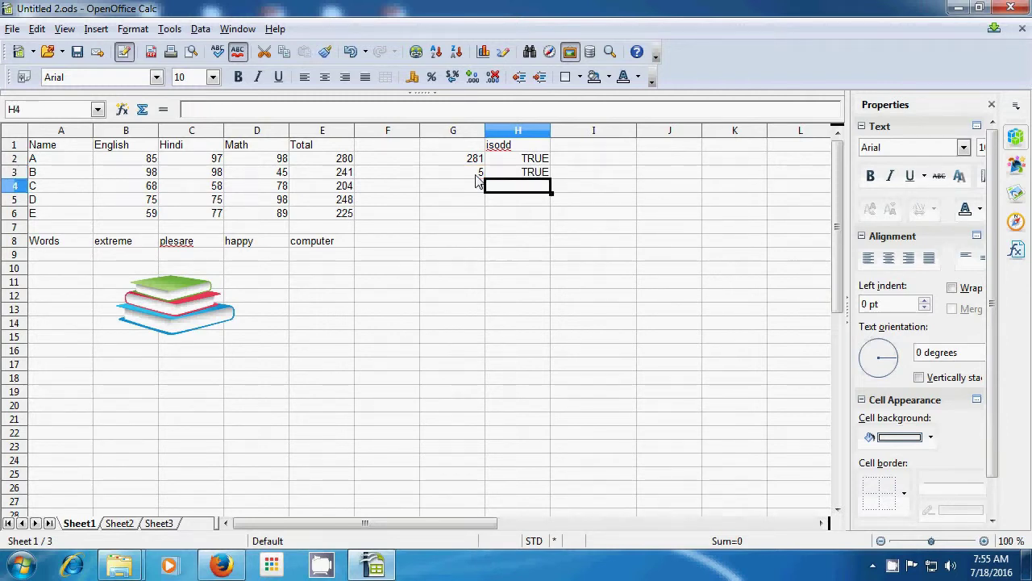
Enter the formula =isodd(G4) in cell H4 to test whether the value in G4 is odd.
text(=i)
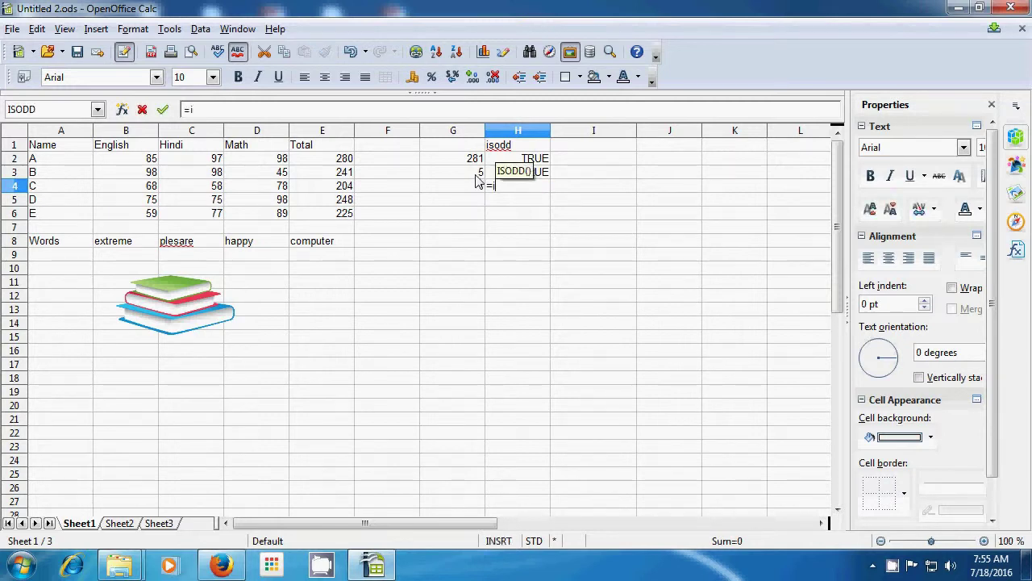
text(sodd)
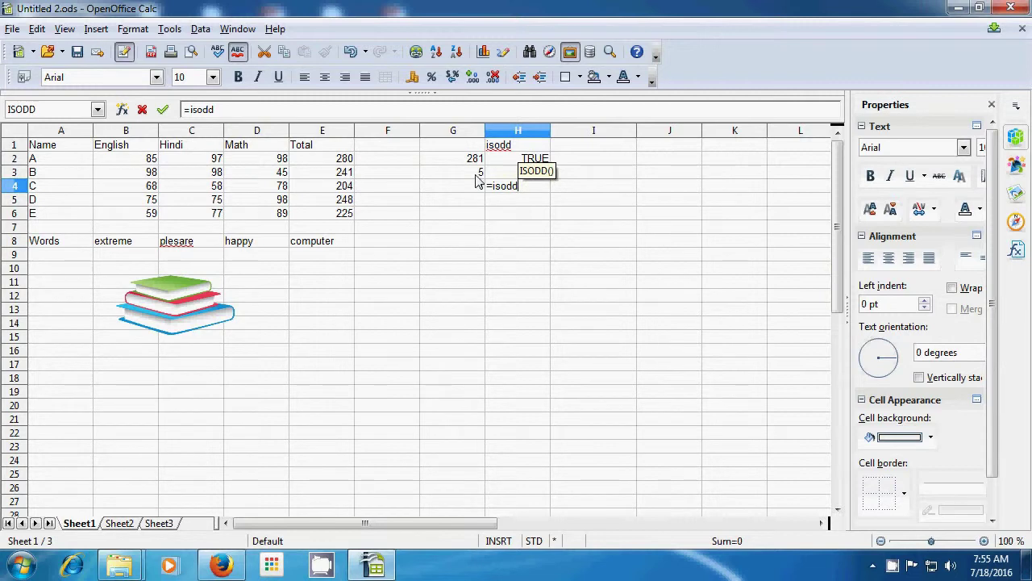
text(()
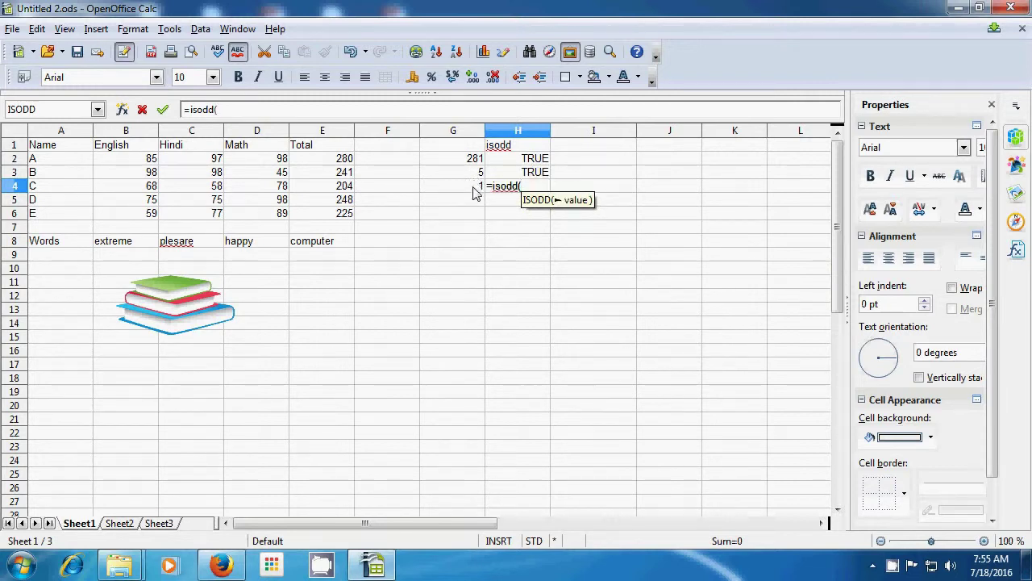
click(474, 191)
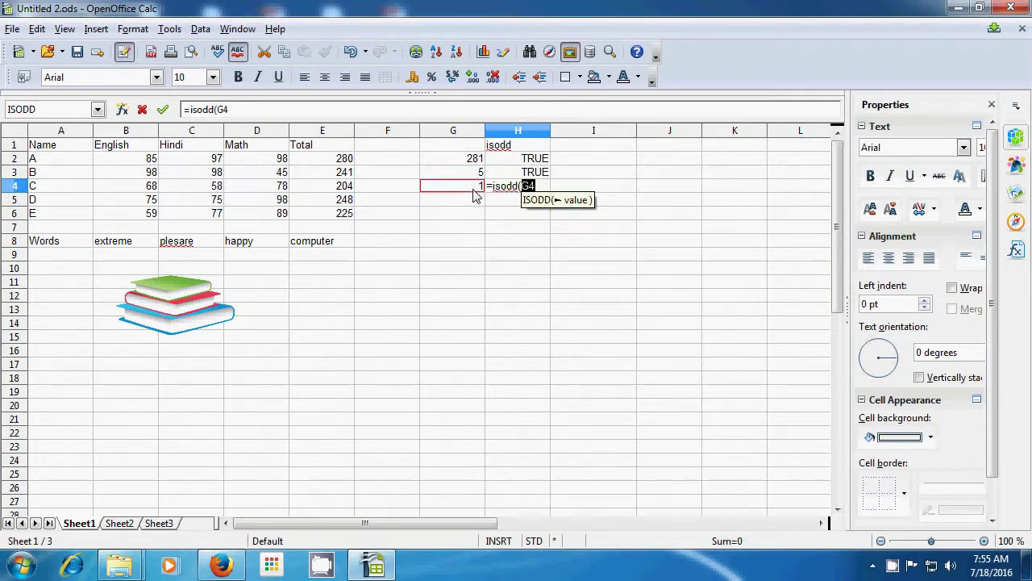
text())
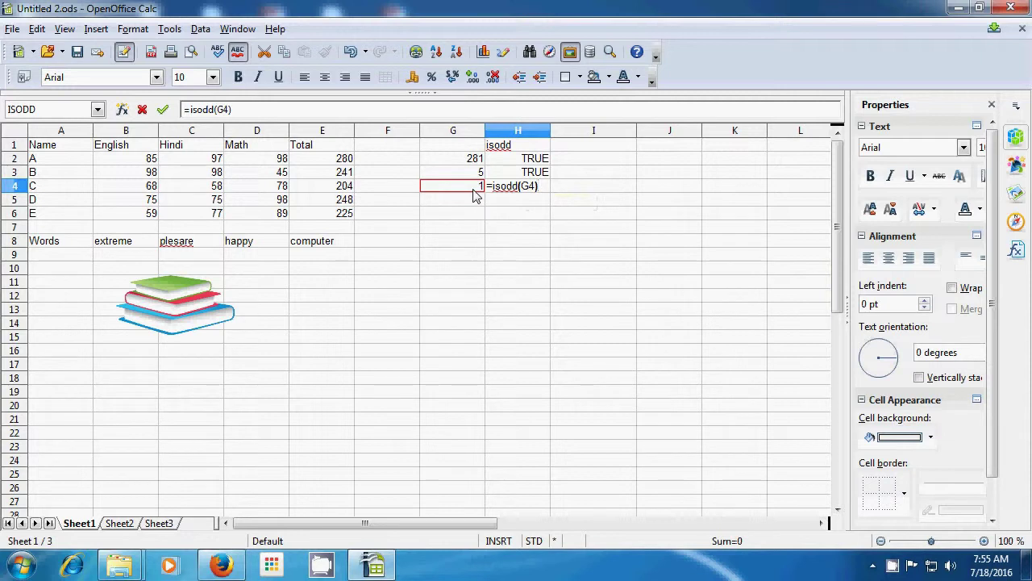
key(Return)
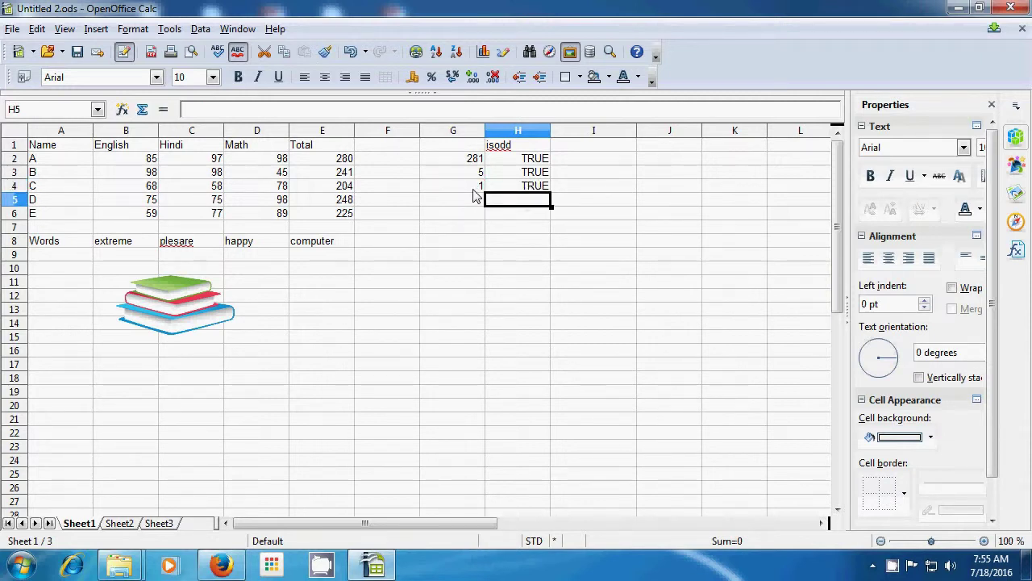
Enter the formula =isodd(E2) in cell H5 to test whether student A's total is odd.
text(=i)
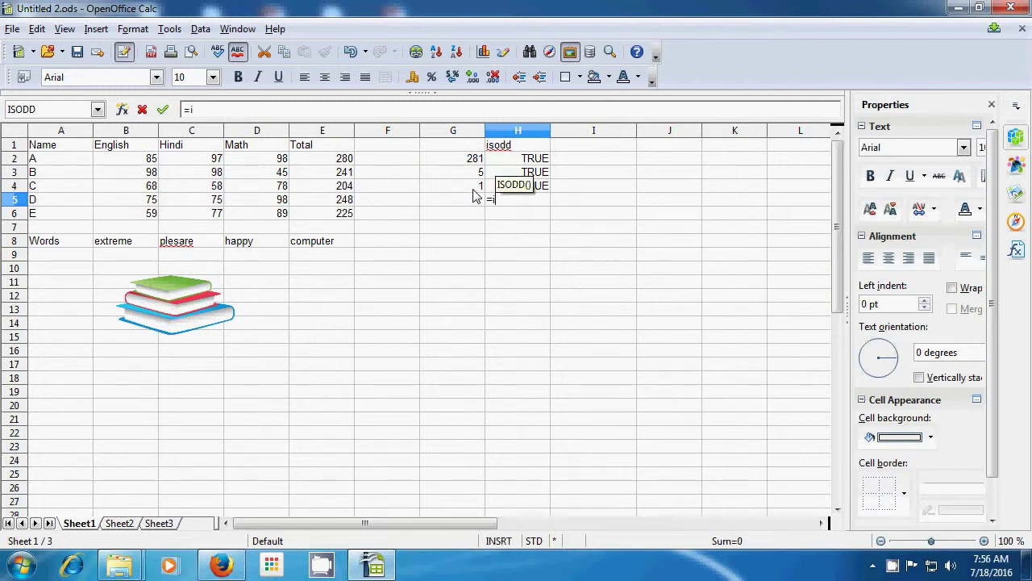
text(s)
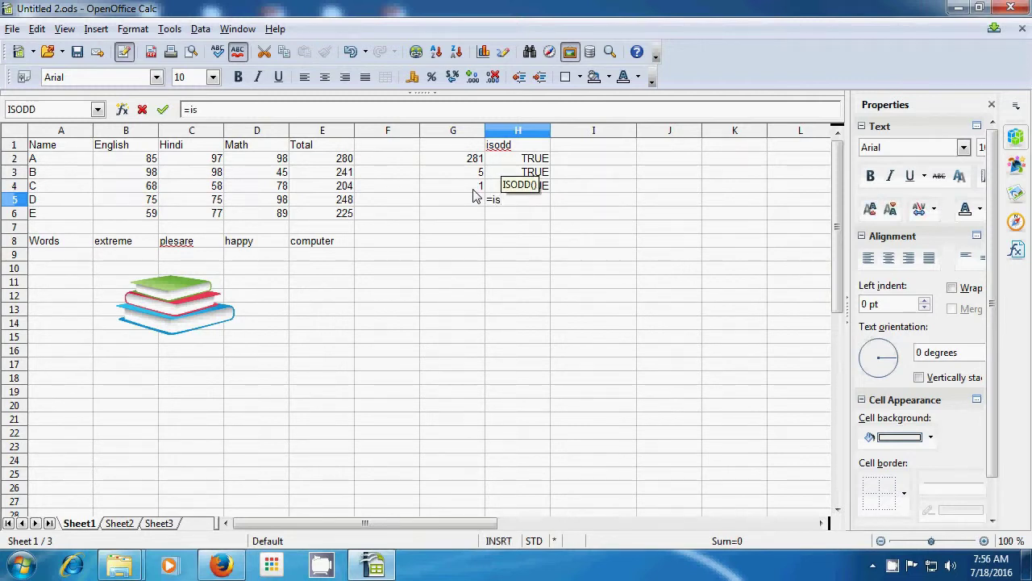
text(odd()
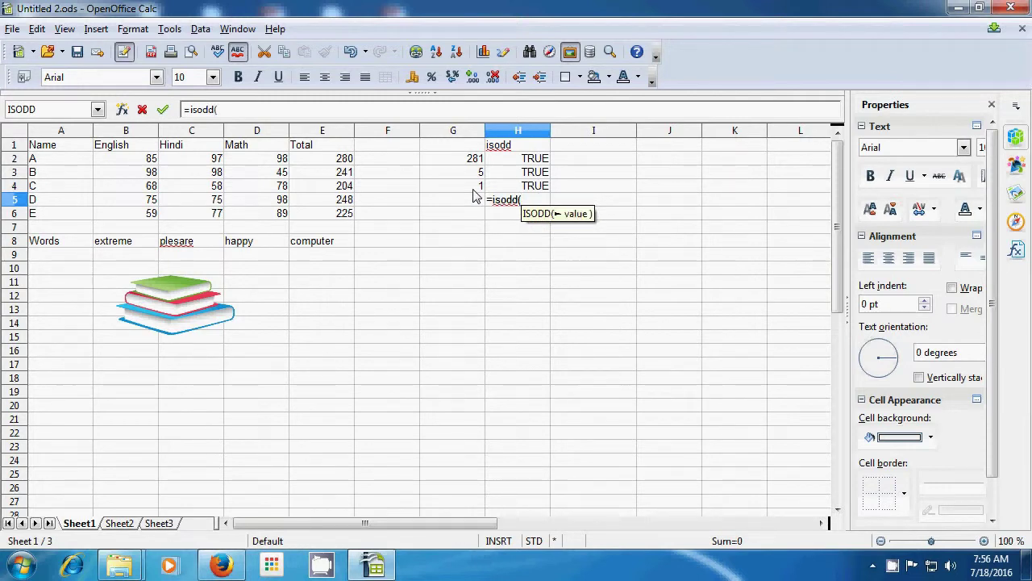
click(334, 165)
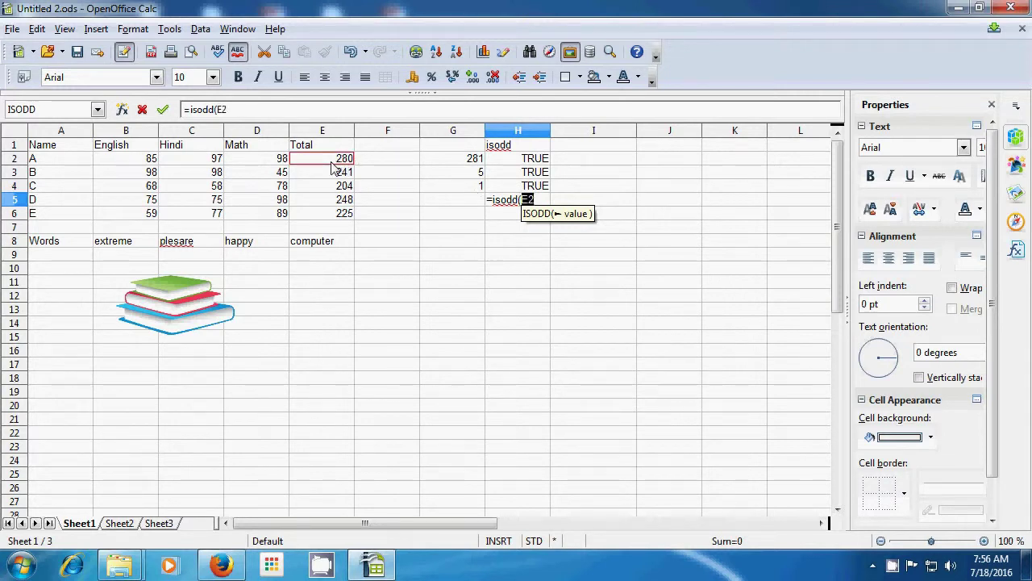
text())
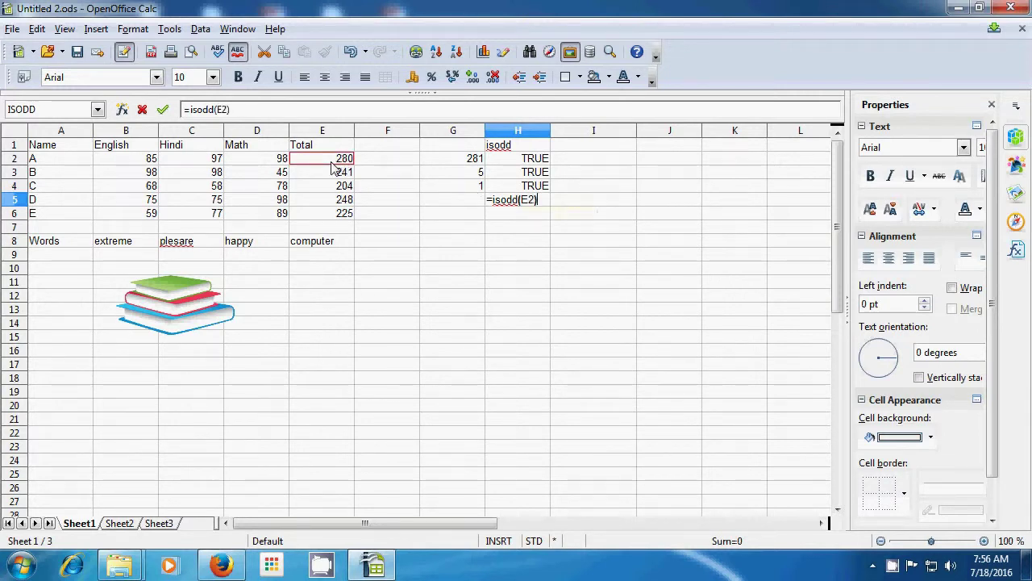
key(Return)
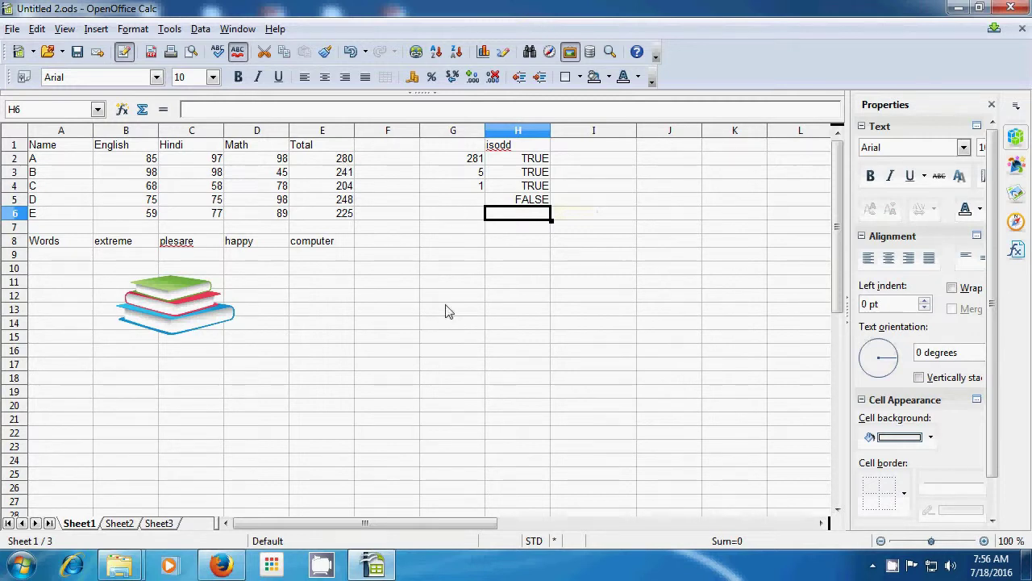
click(468, 321)
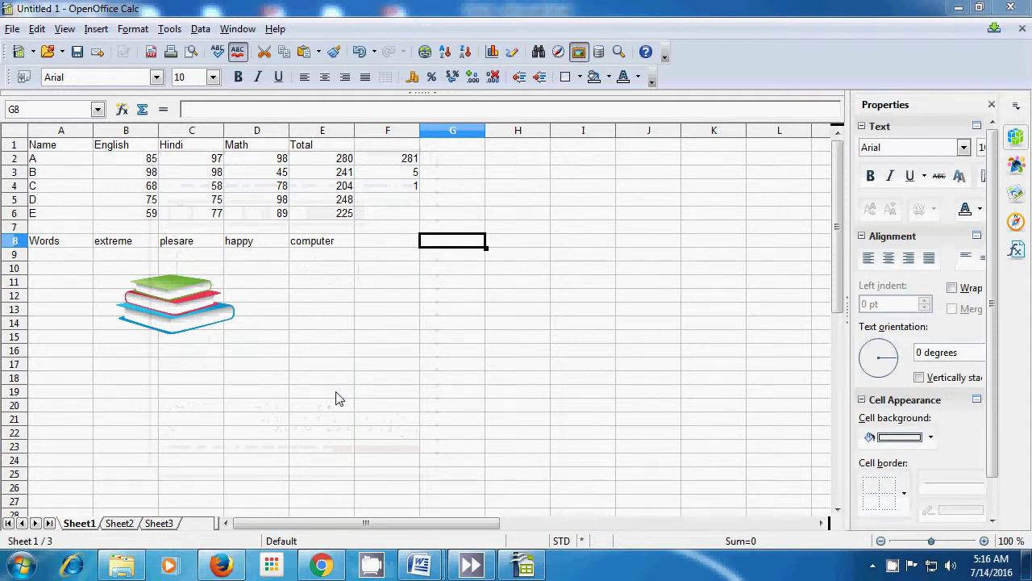
Enter the heading "Even" in cell G1, beside the column of odd numbers.
click(455, 145)
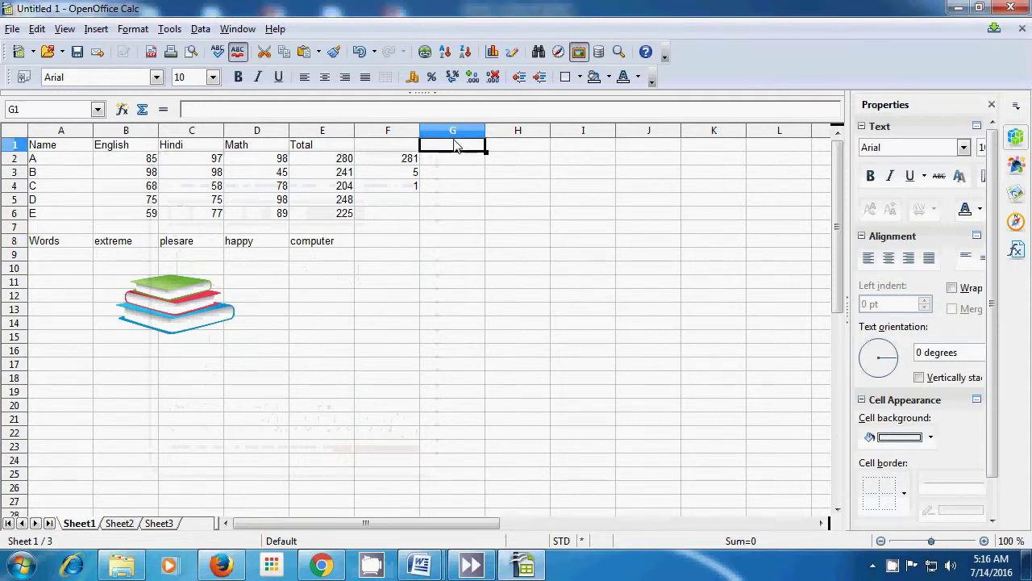
text(Even)
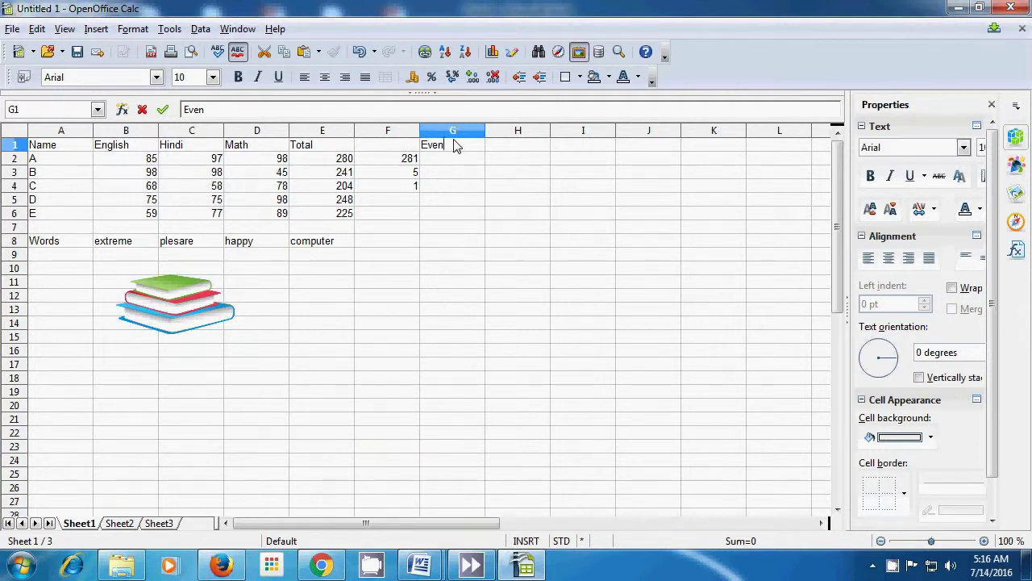
key(BackSpace)
text(n)
key(Return)
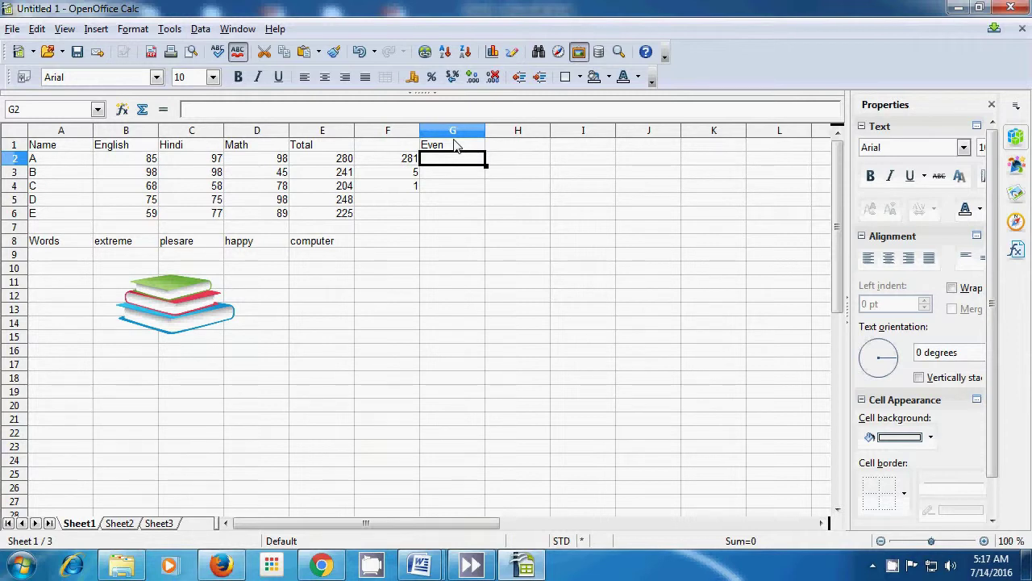
Enter the formula =even(F2) in cell G2 to round the value in F2 up to an even number.
text(=)
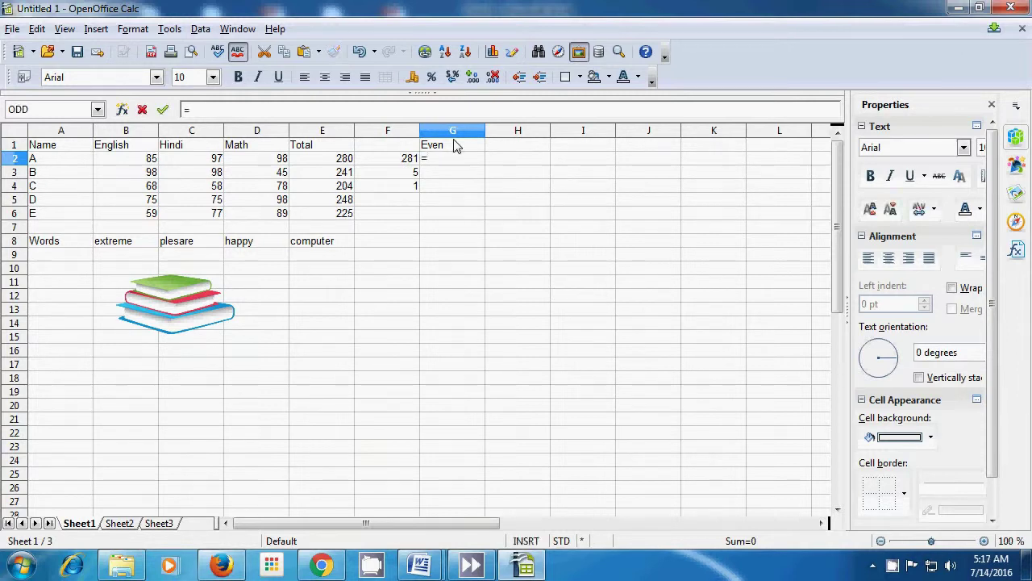
text(even()
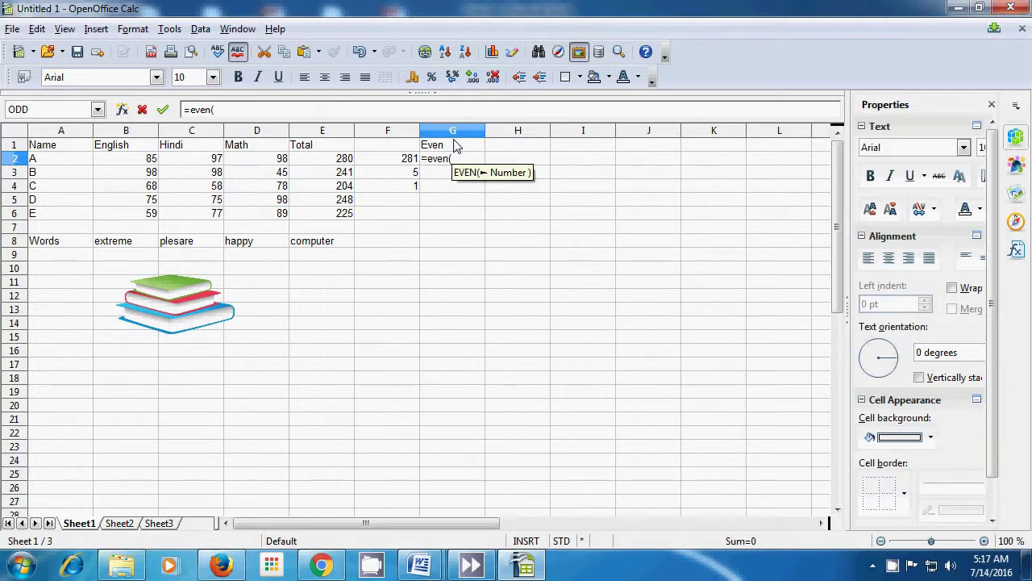
click(405, 162)
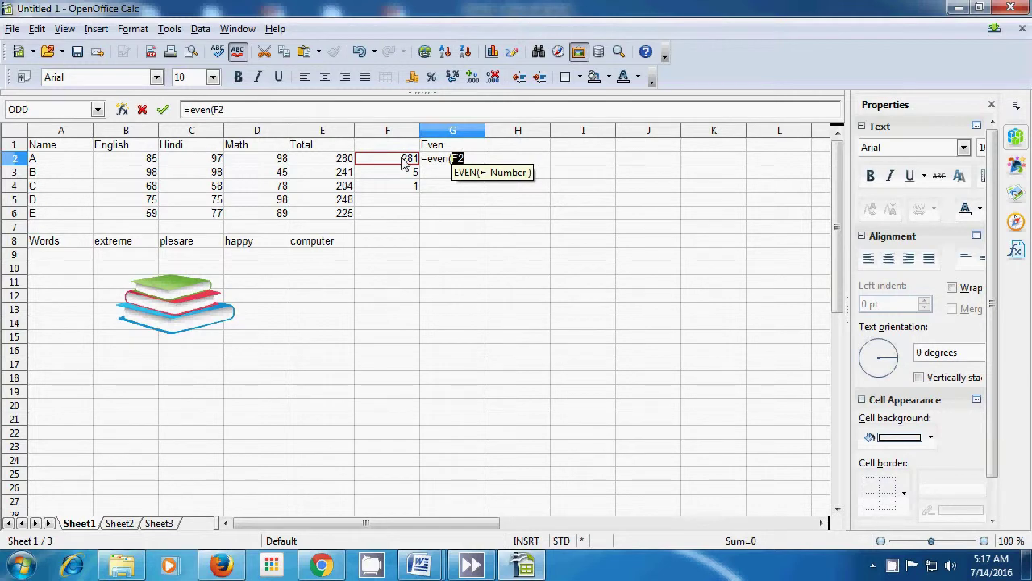
text())
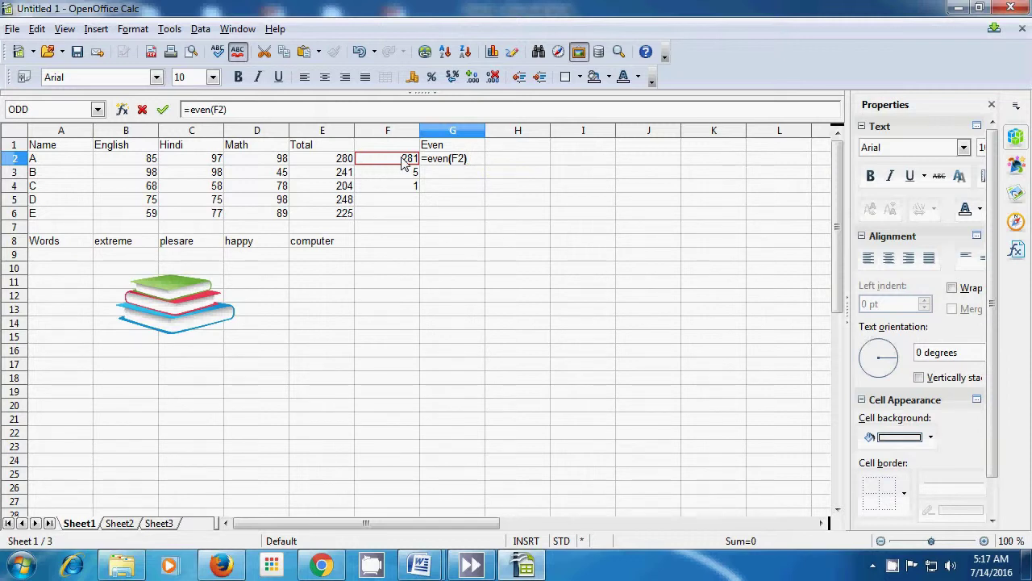
key(Return)
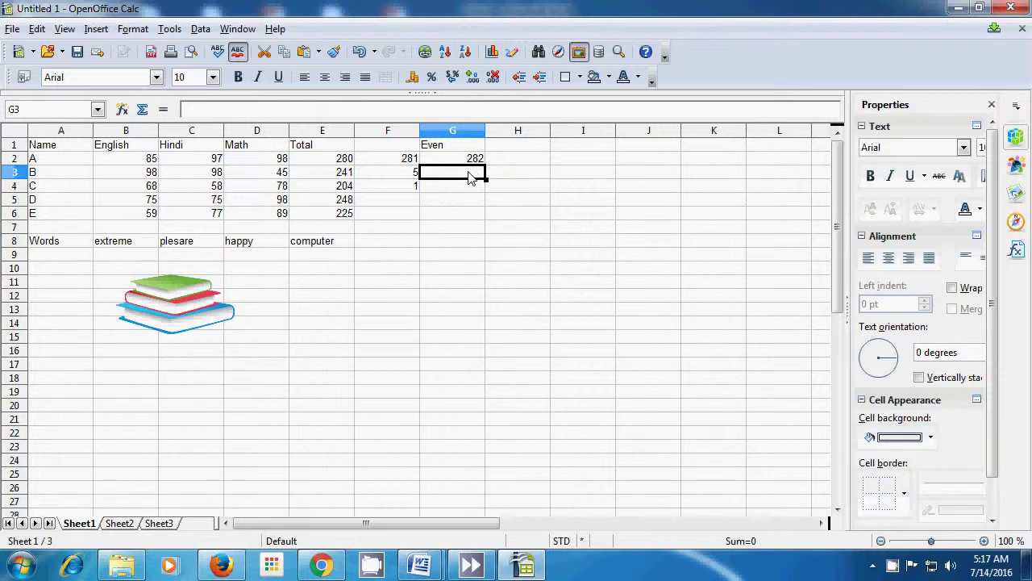
Enter the formula =even(5) in cell G3 below the first EVEN example.
text(=)
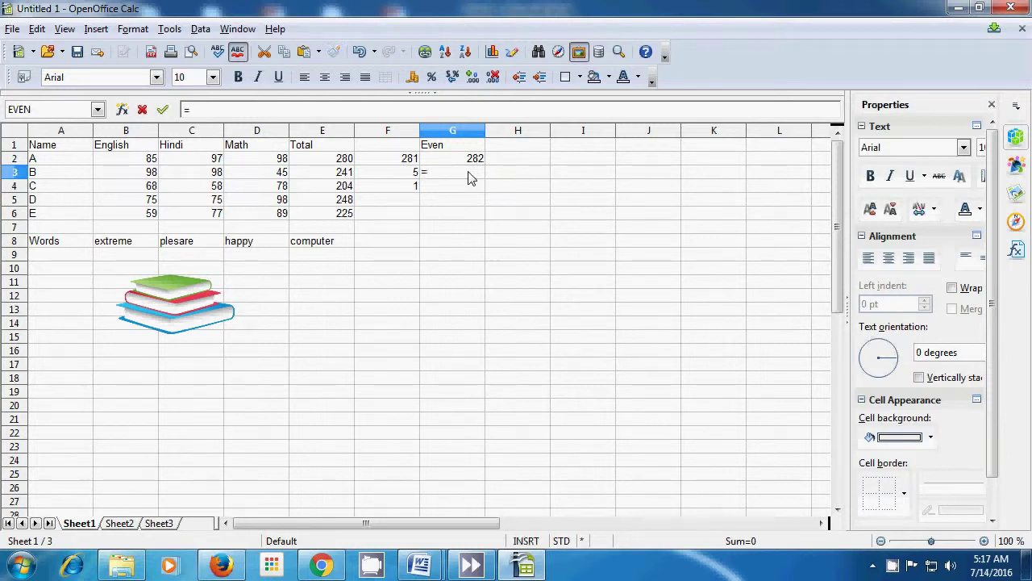
text(even)
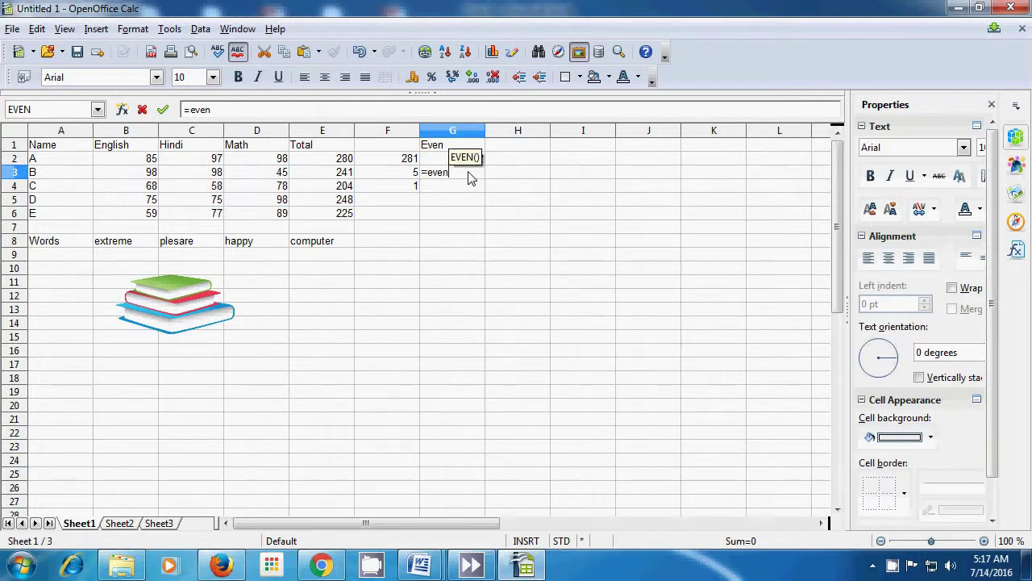
text(()
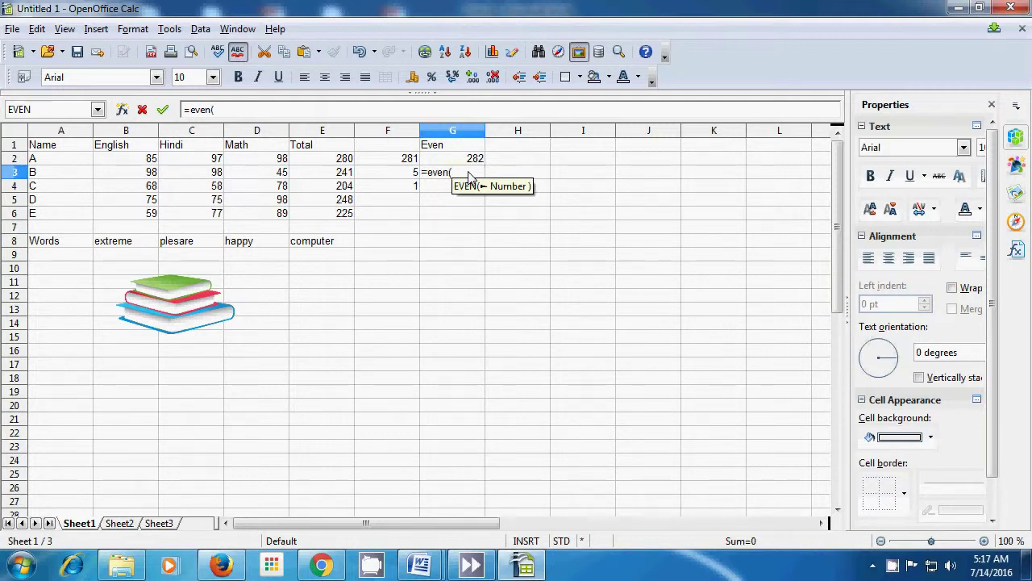
text(5)
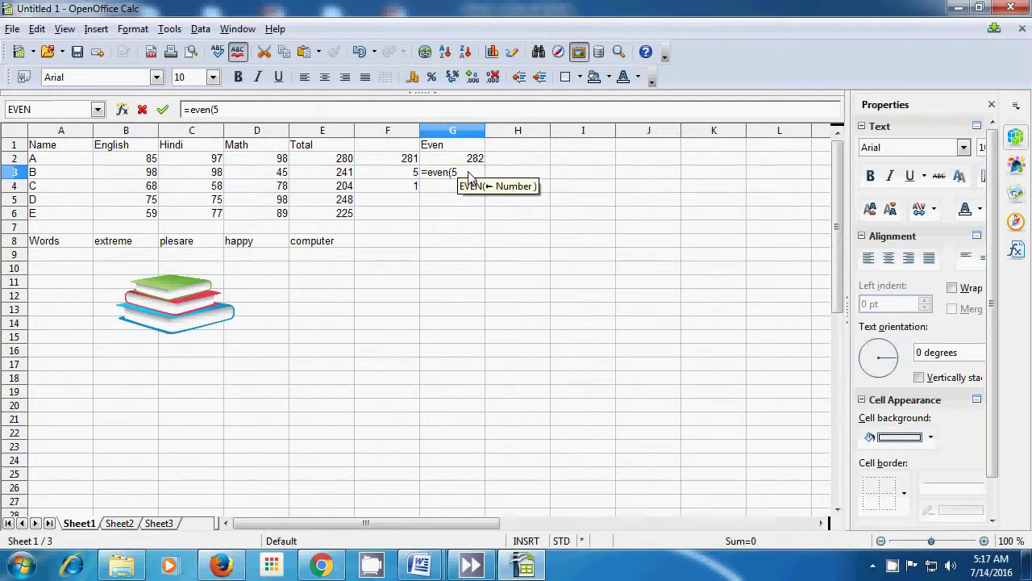
text())
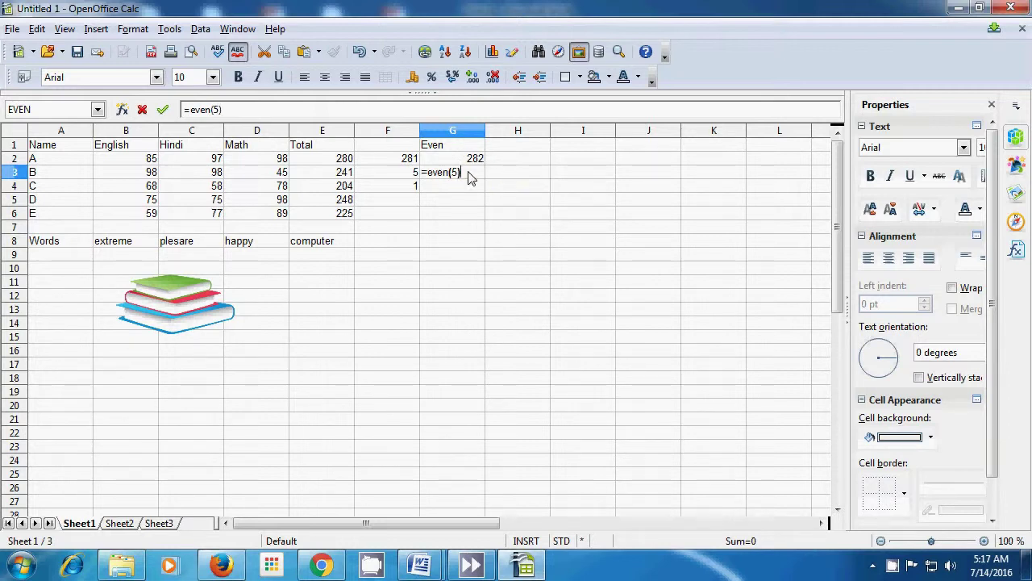
key(Return)
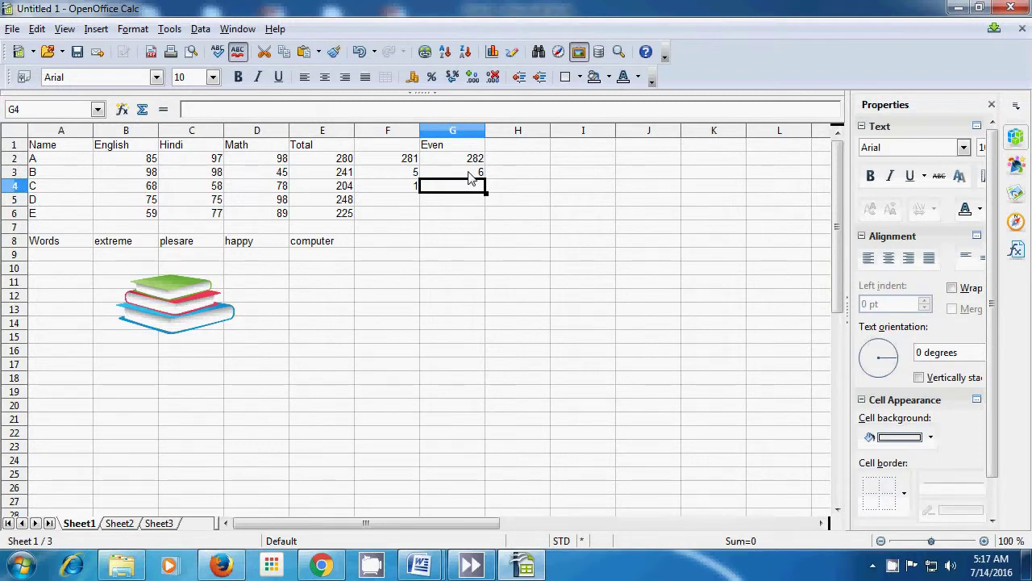
Enter the formula =even(2) in cell G4 below the other EVEN examples.
text(=)
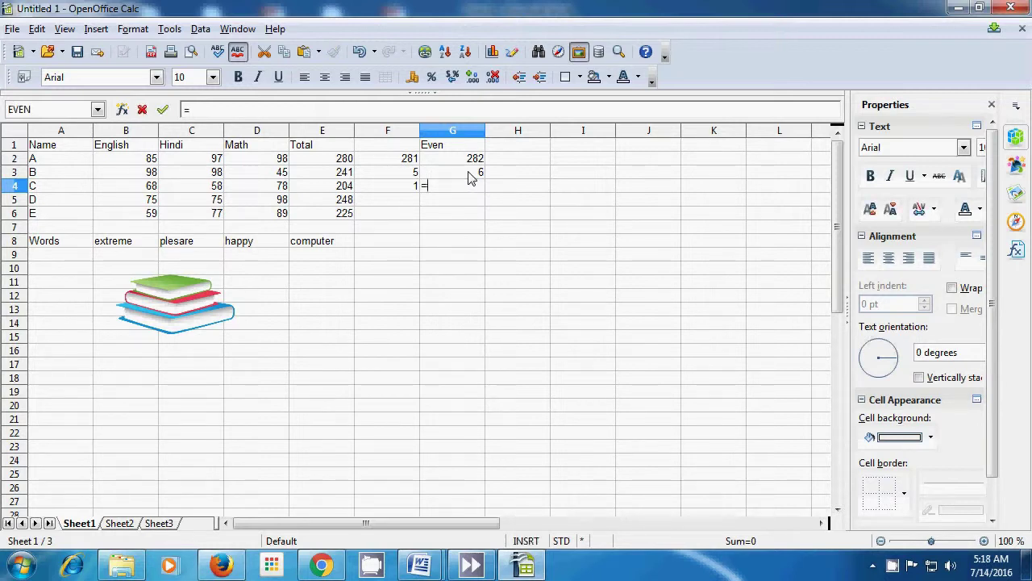
text(even)
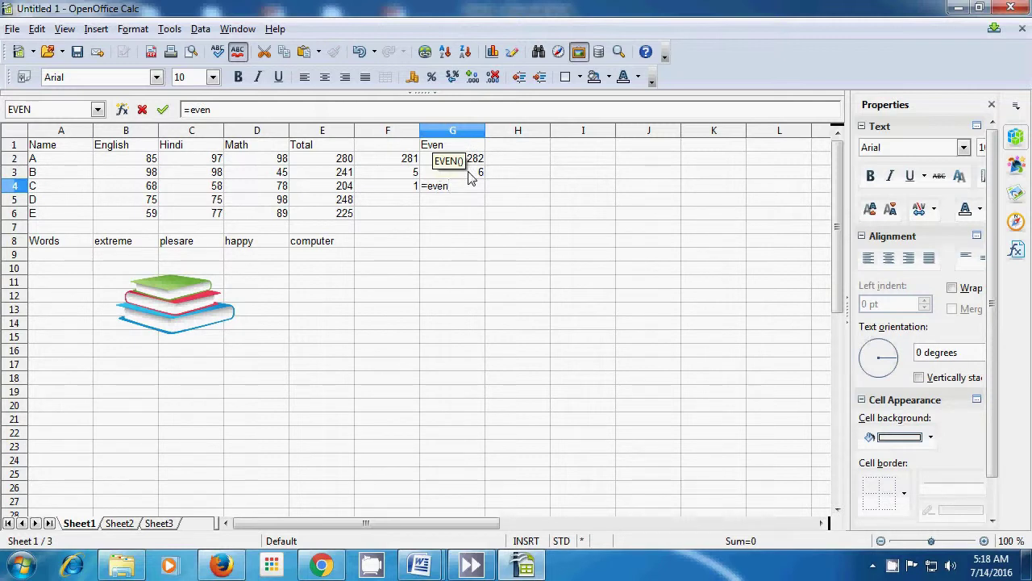
text(()
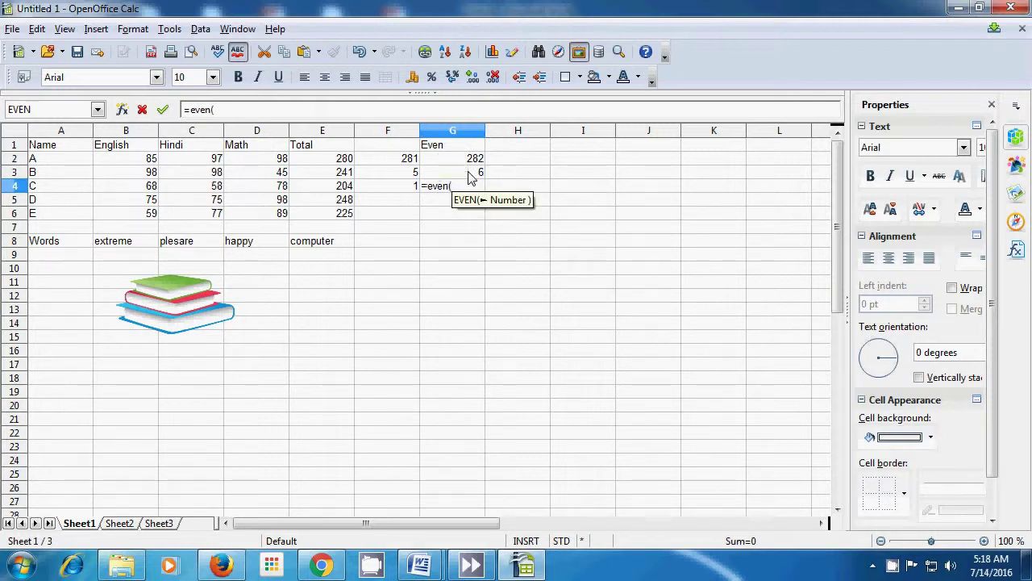
text(2)
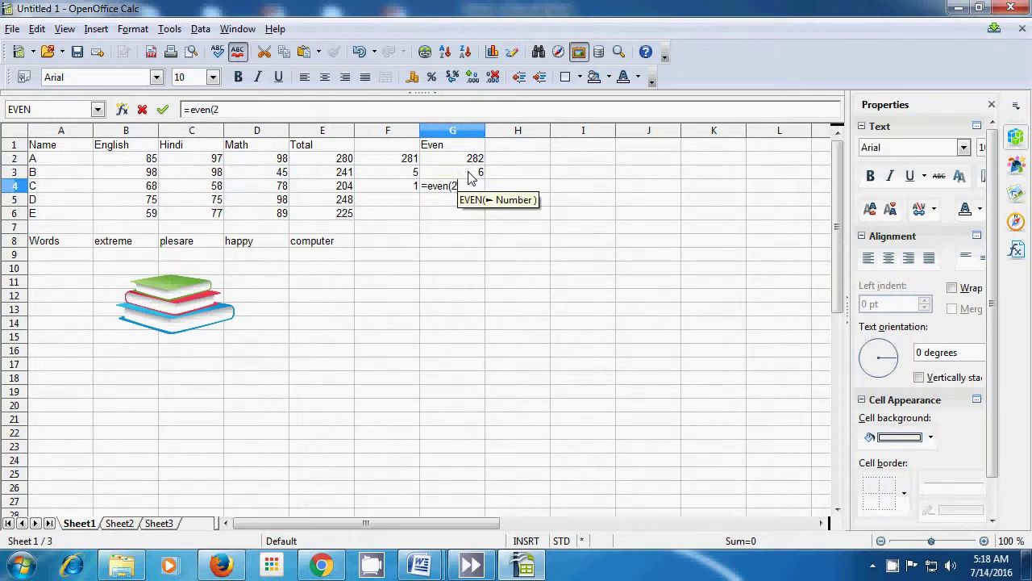
text())
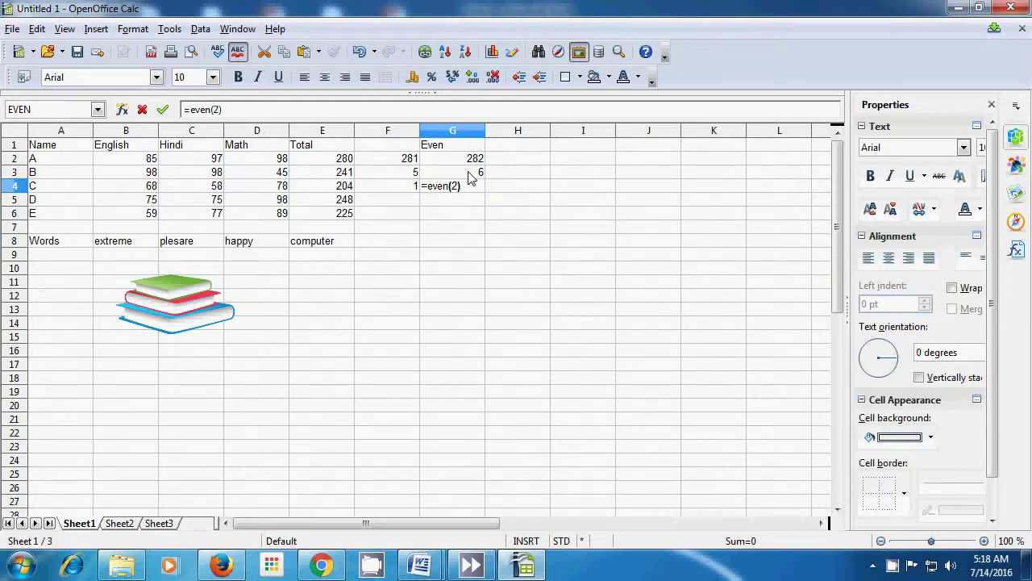
key(Return)
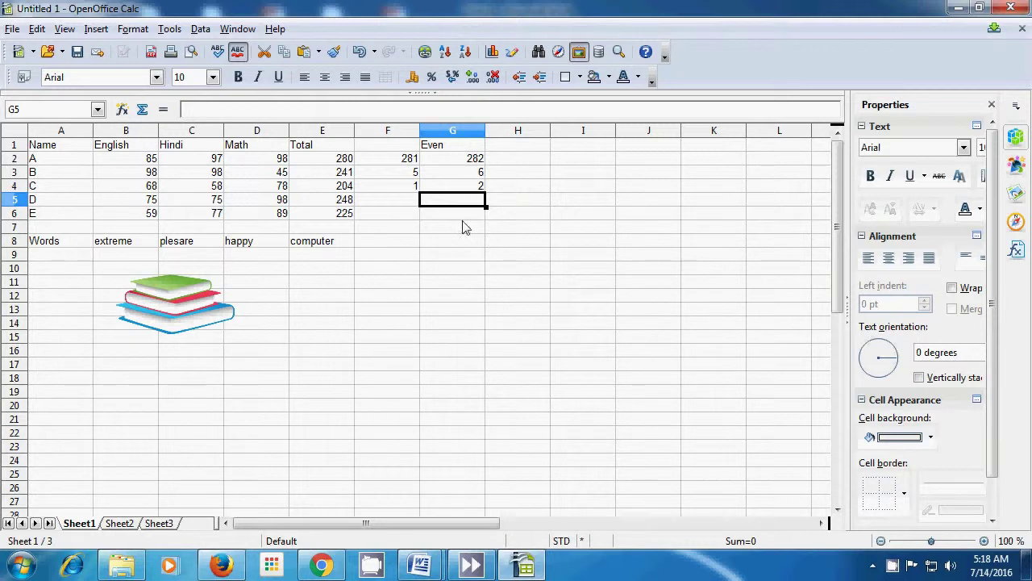
click(460, 245)
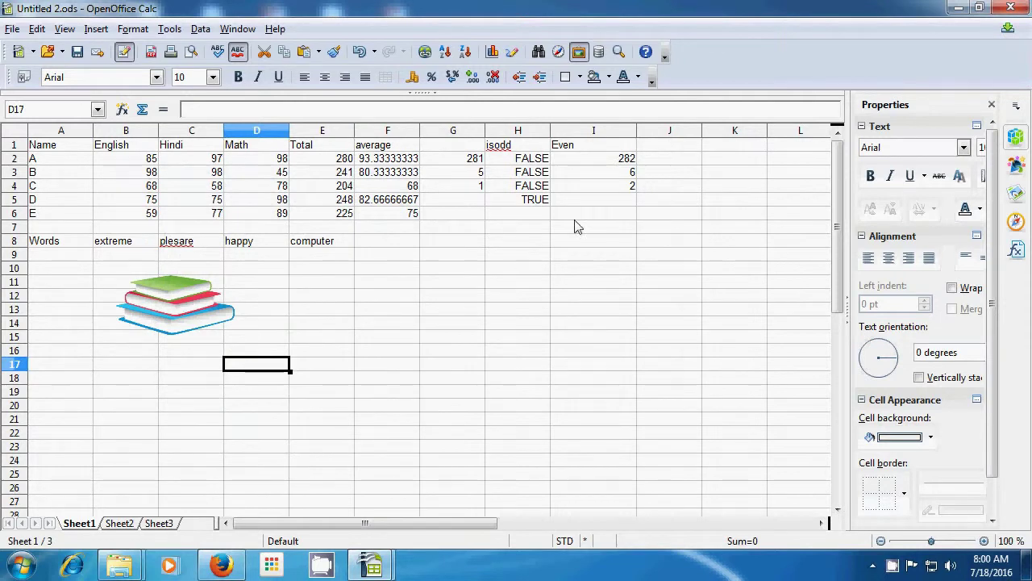
Enter the heading "iseven" in cell J1, beside the Even column.
click(651, 153)
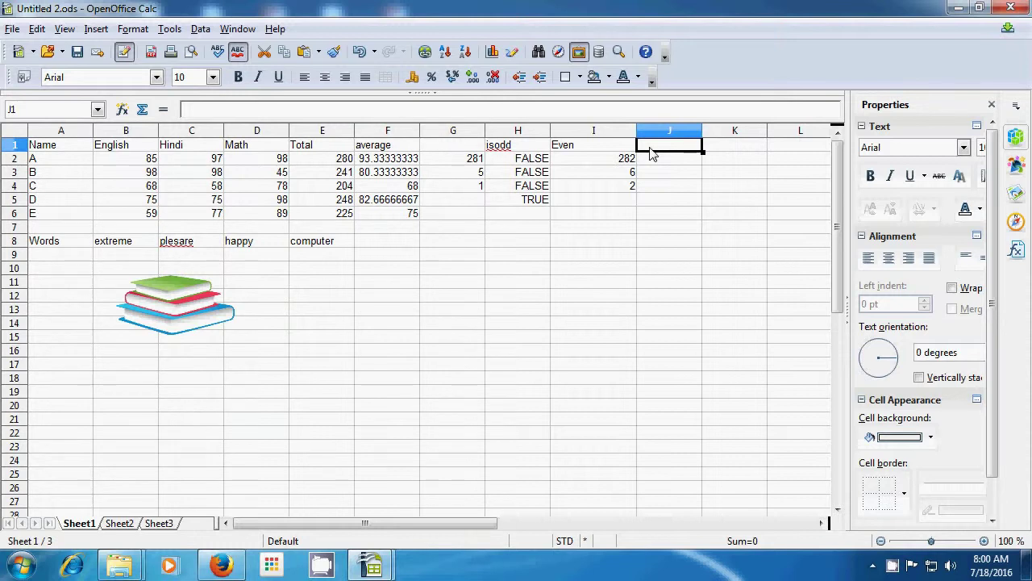
text(i)
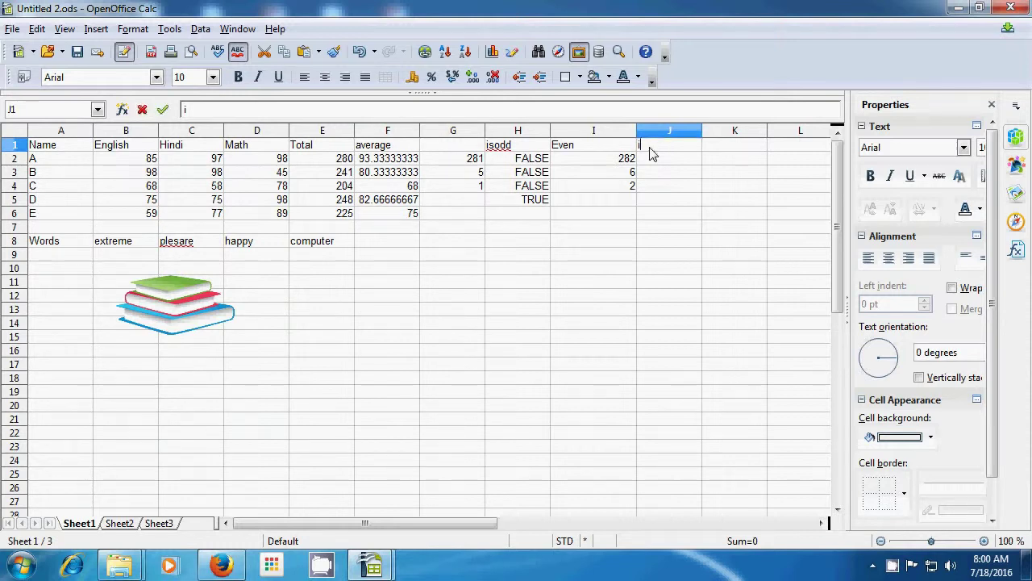
text(s)
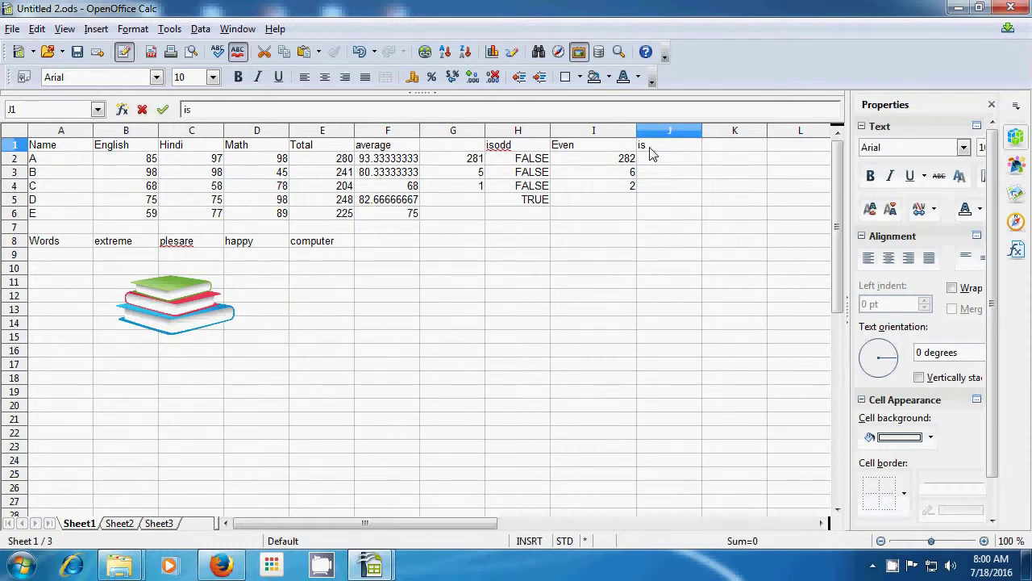
text(even)
Enter the formula =iseven(I2) in cell J2 to test whether the first Even value is even.
click(658, 163)
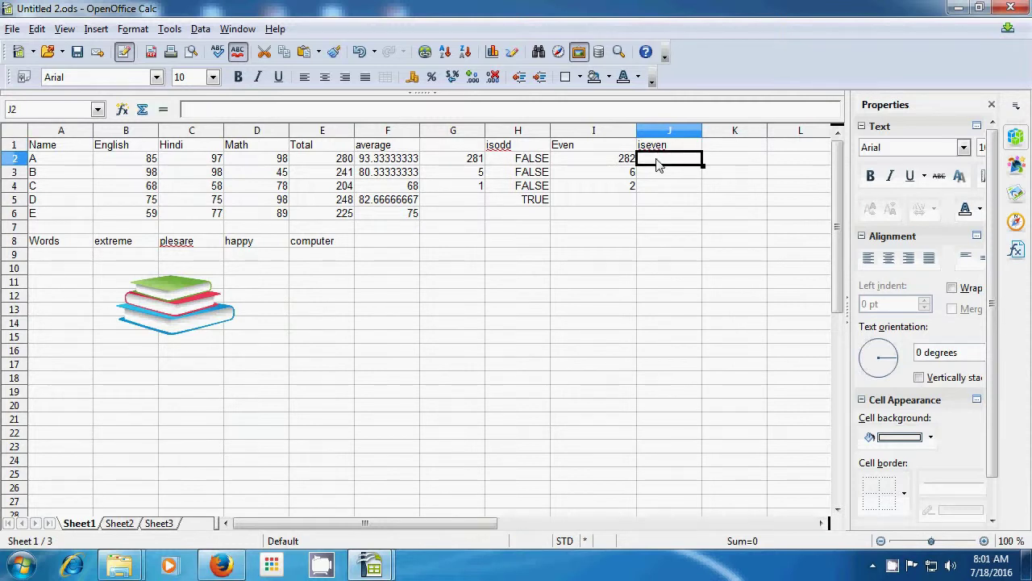
text(i)
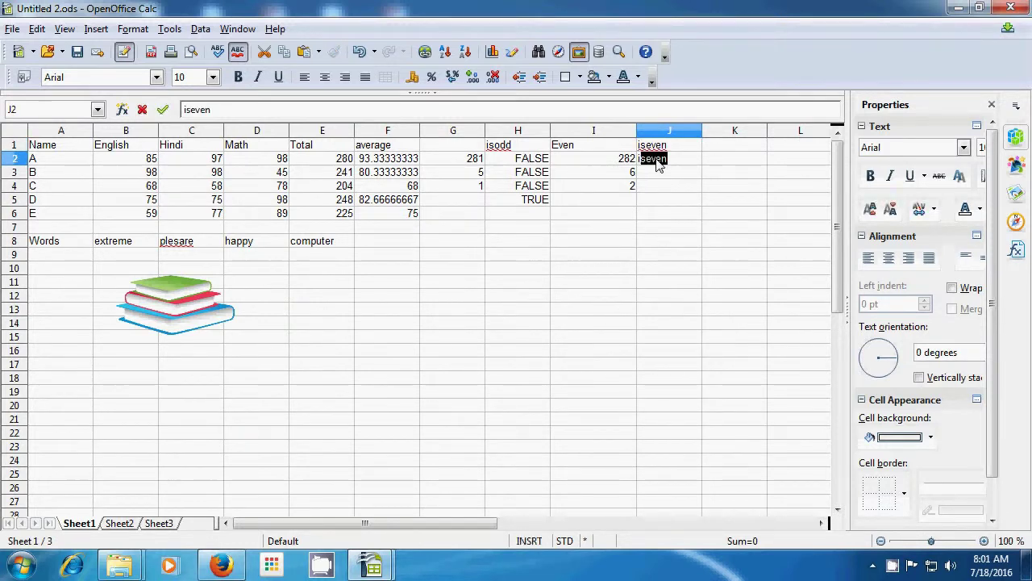
key(BackSpace)
key(BackSpace)
text(=)
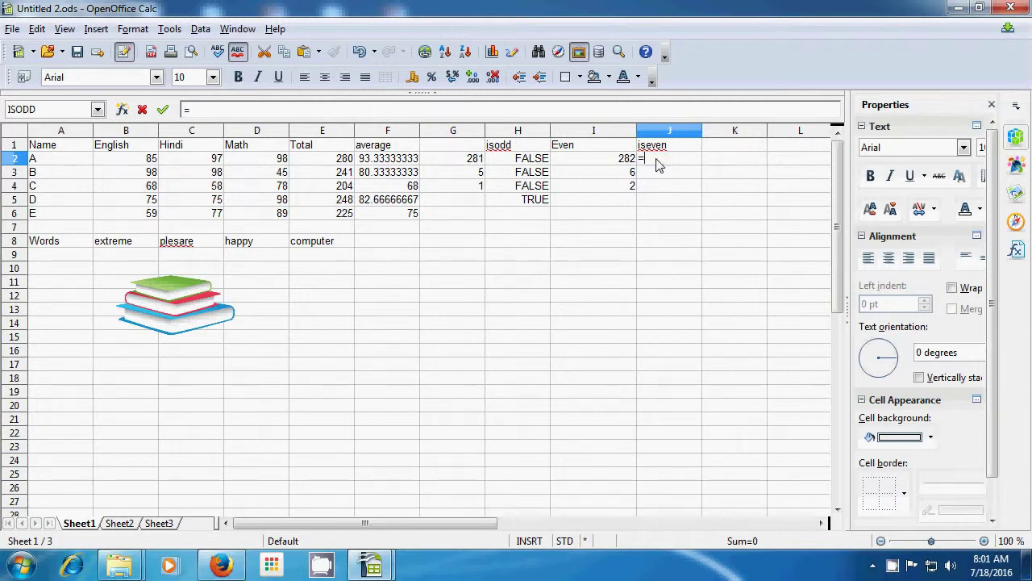
text(is)
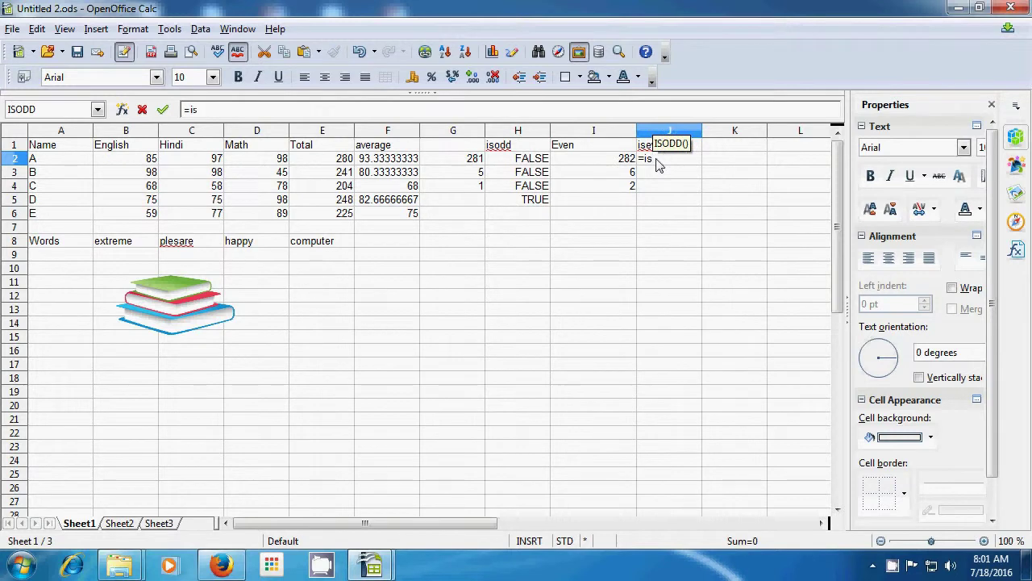
text(eve)
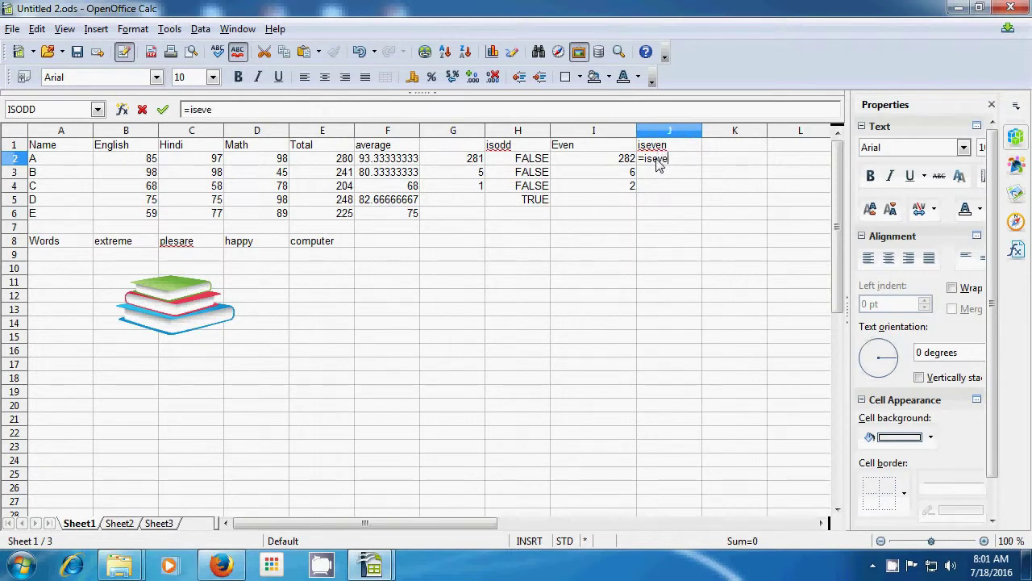
text(n()
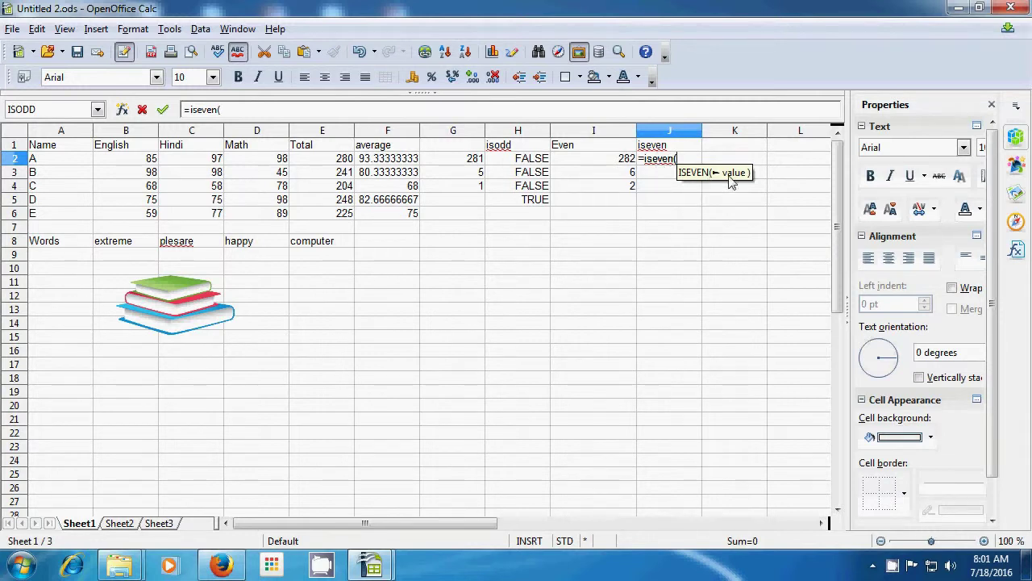
click(610, 162)
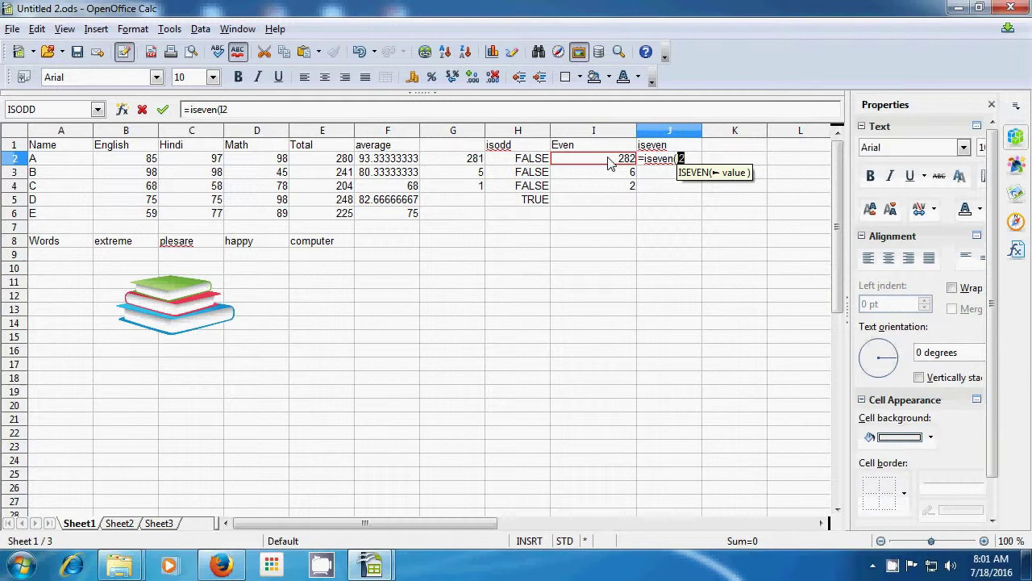
text())
key(Return)
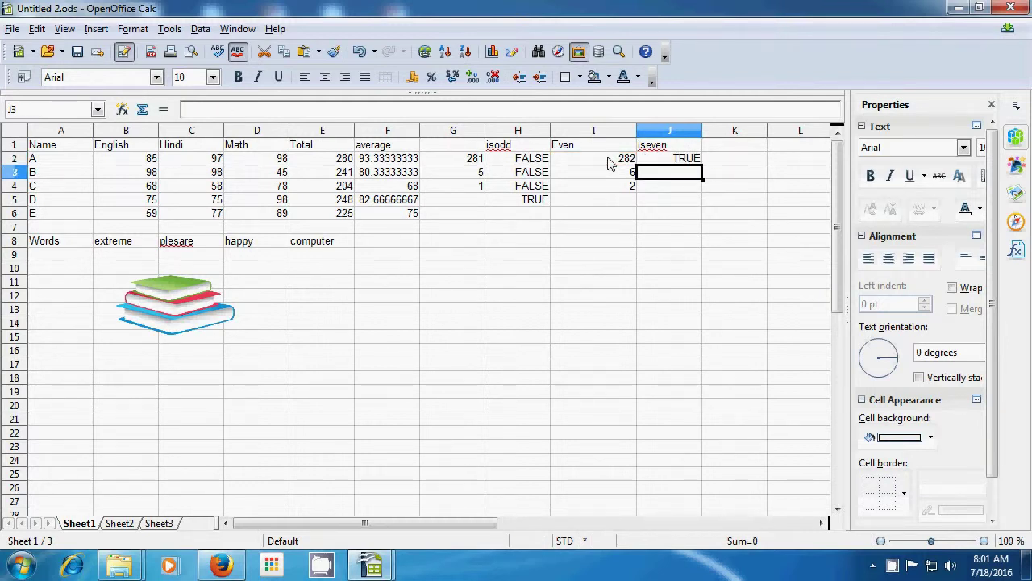
Enter the formula =iseven(I3) in cell J3 to test the second value of the Even column.
text(=)
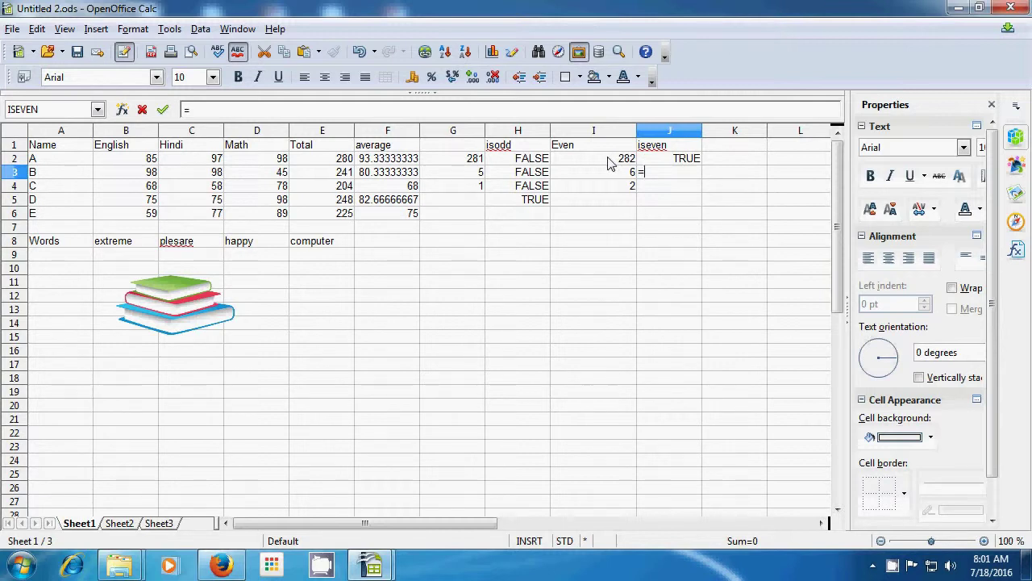
text(is)
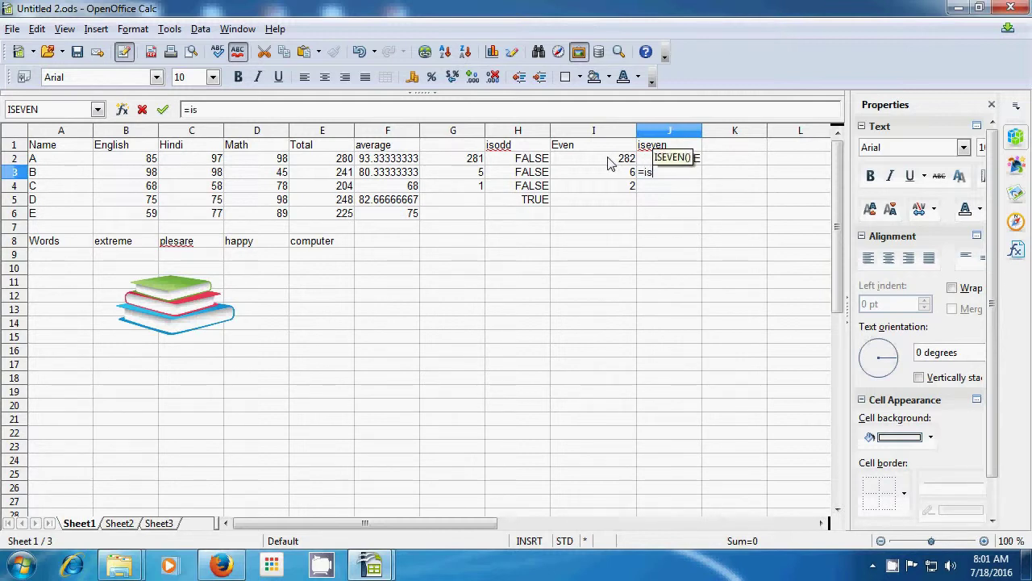
text(eve)
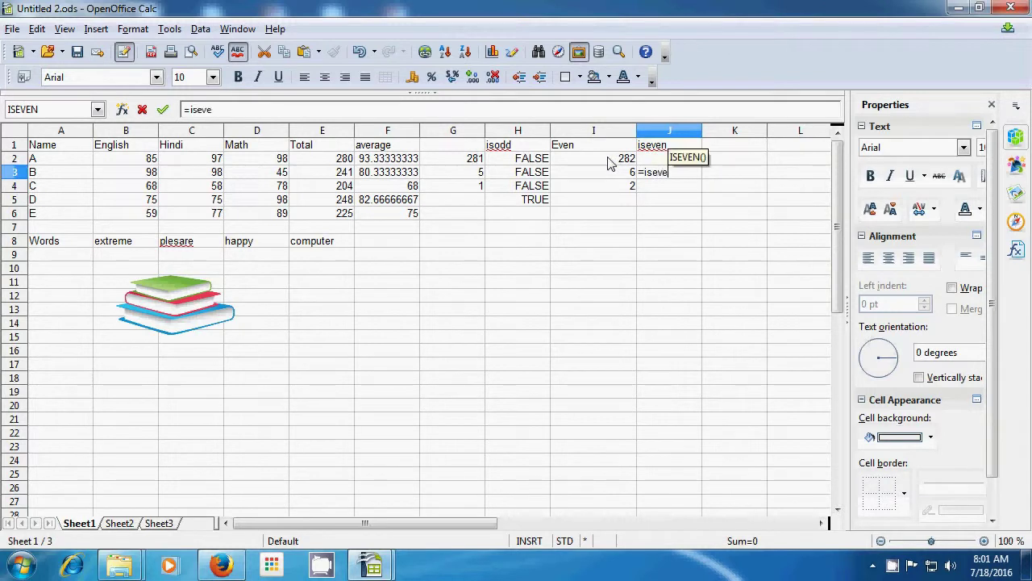
text(n()
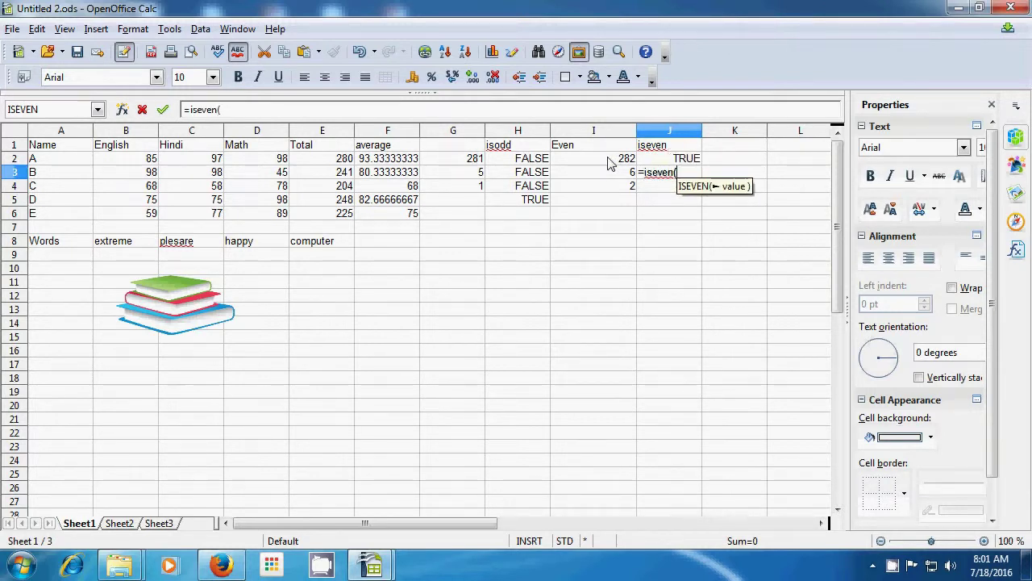
click(613, 177)
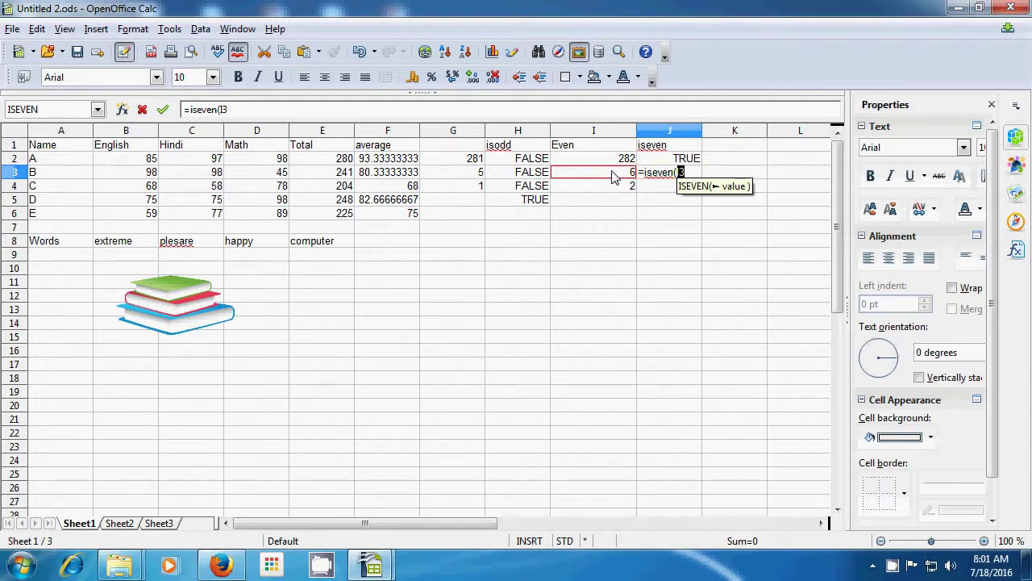
text())
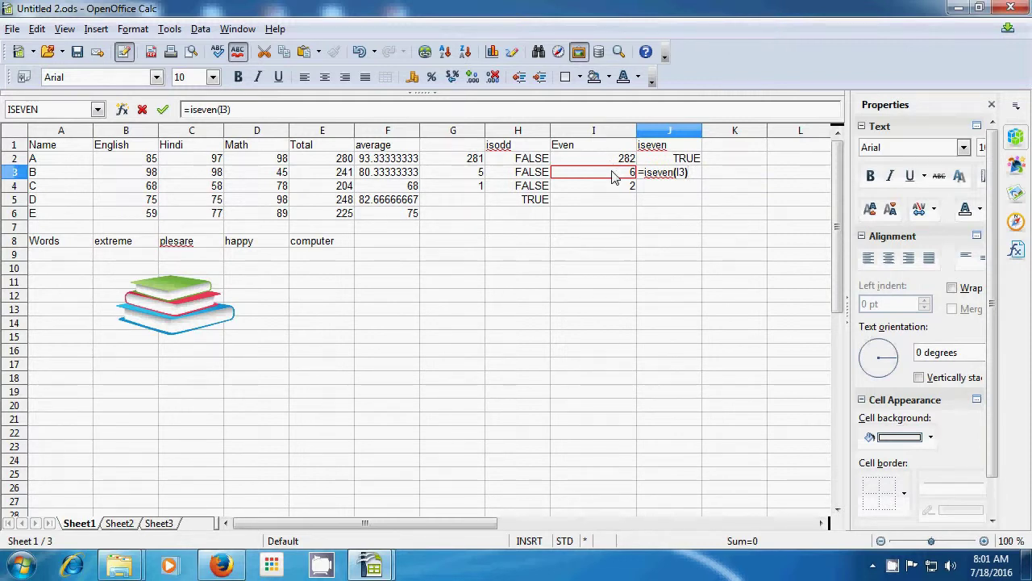
key(Return)
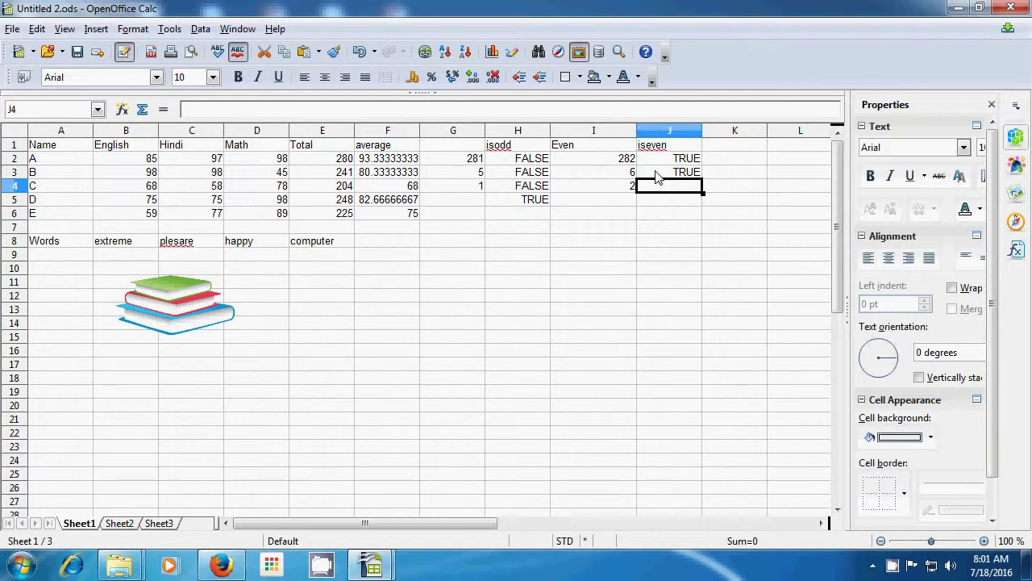
Enter the formula =iseven(G3) in cell J4 to test an odd number from column G.
text(=iseven)
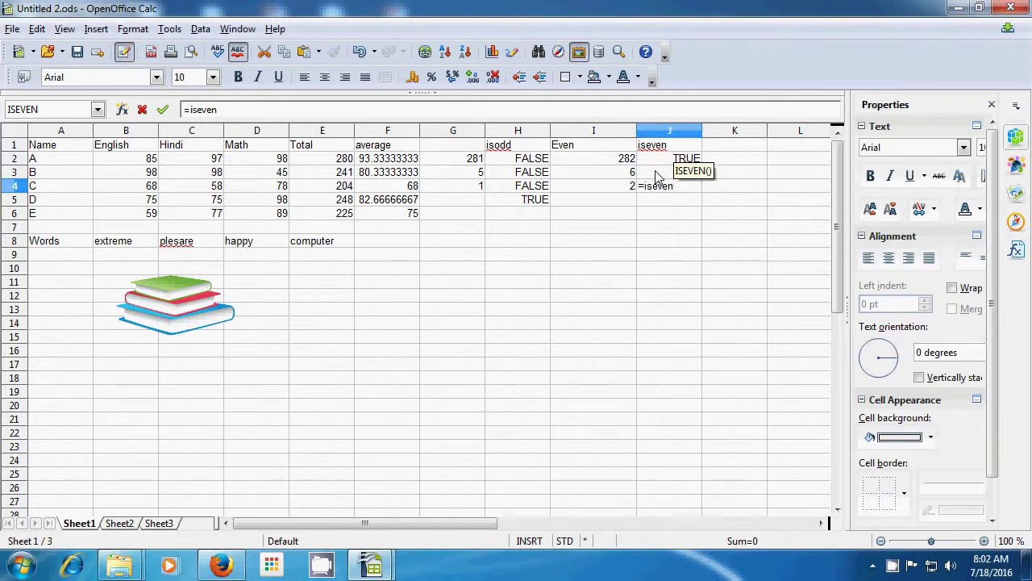
text(()
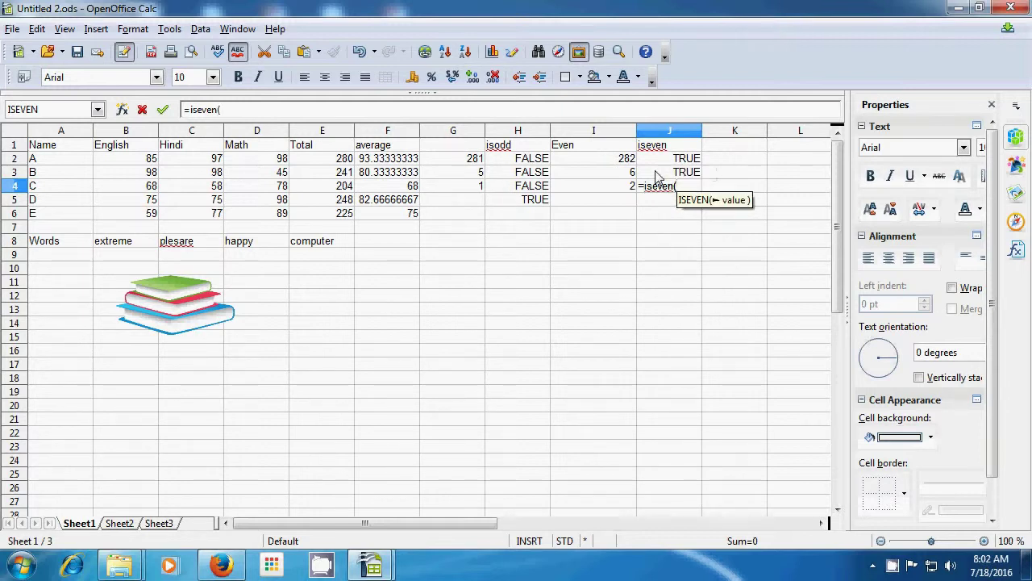
click(476, 176)
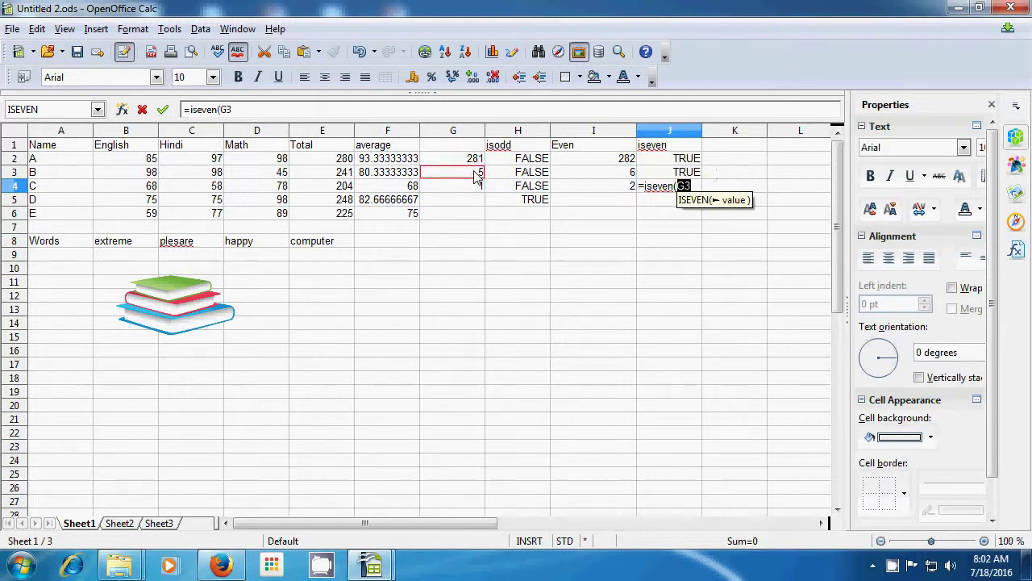
text())
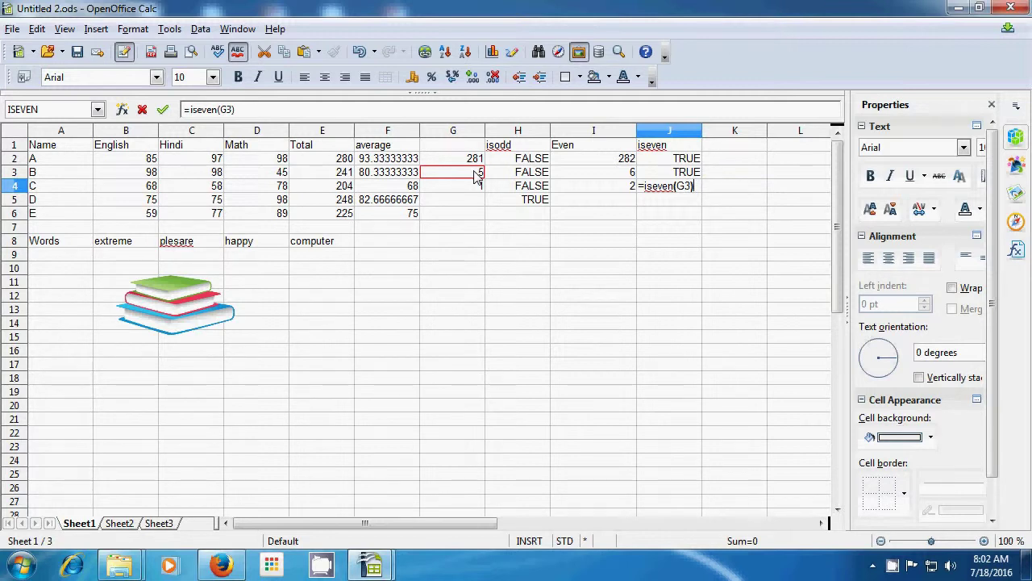
key(Return)
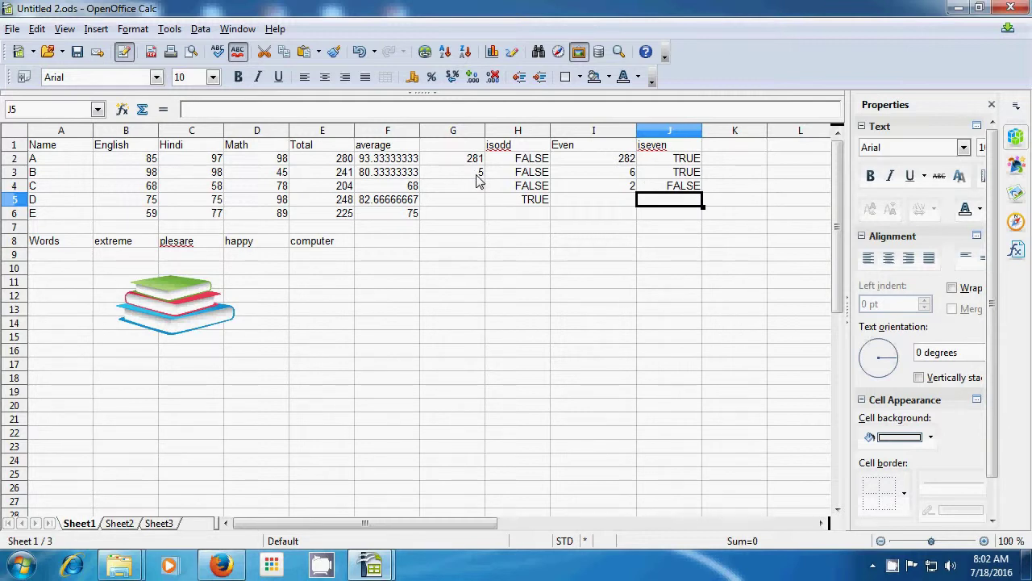
Enter the formula =iseven(G4) in cell J5 to test the last number in column G.
text(=is)
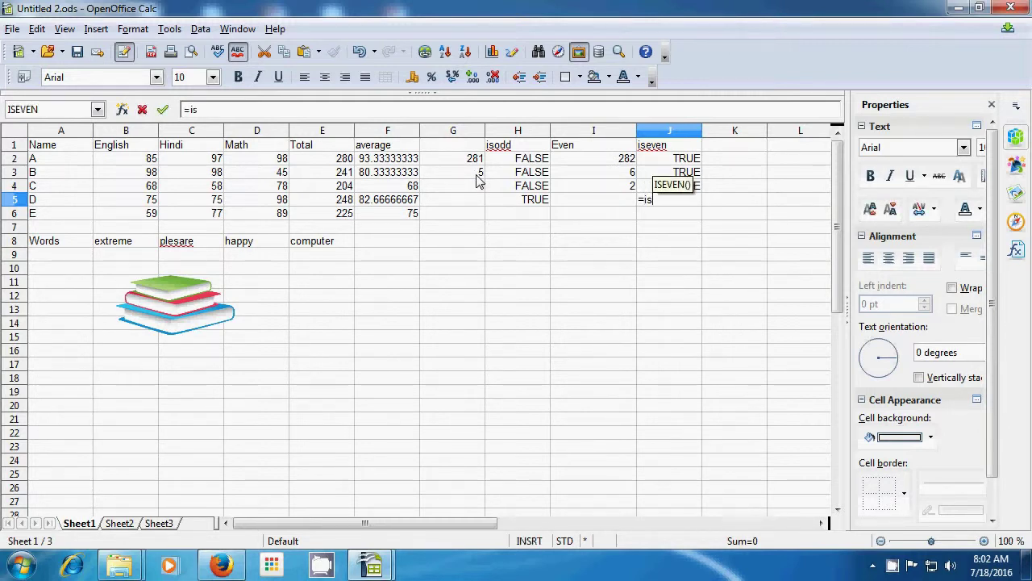
text(eve)
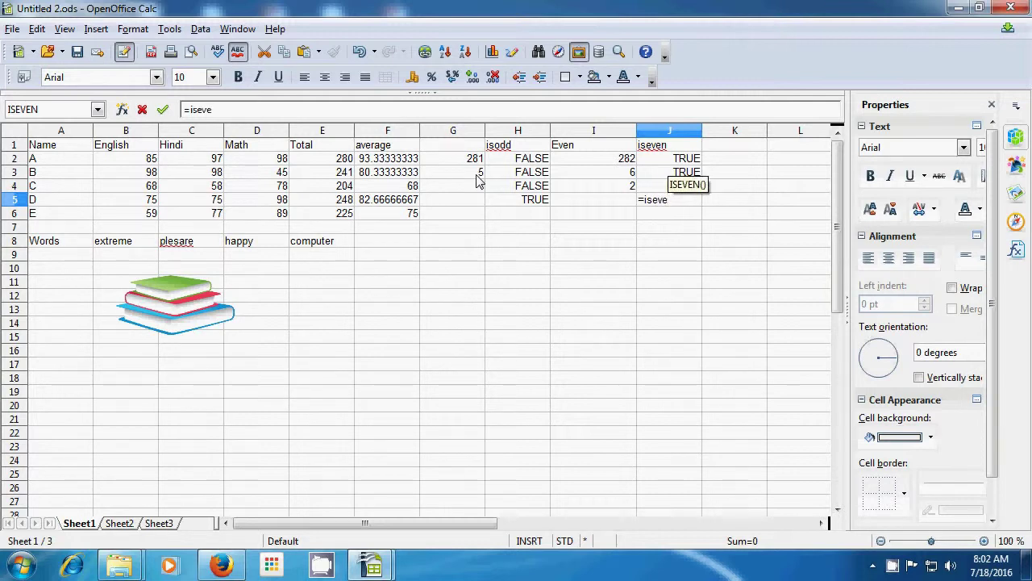
text(n()
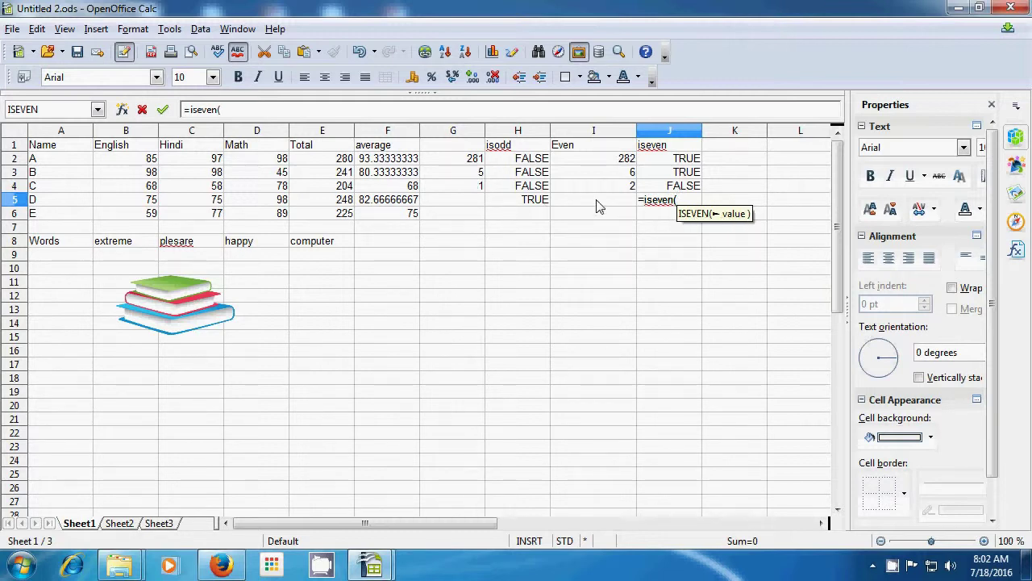
click(473, 188)
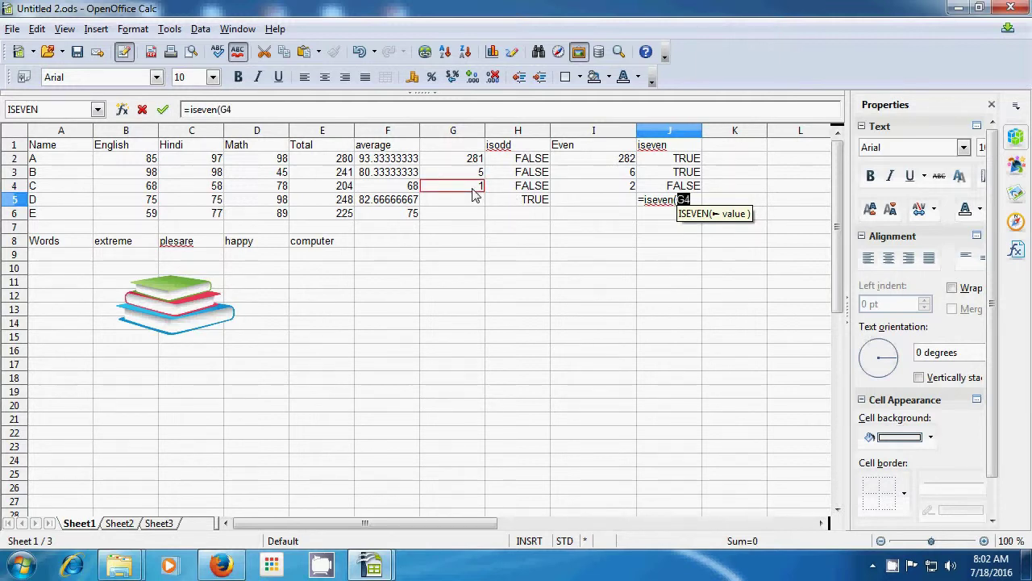
text())
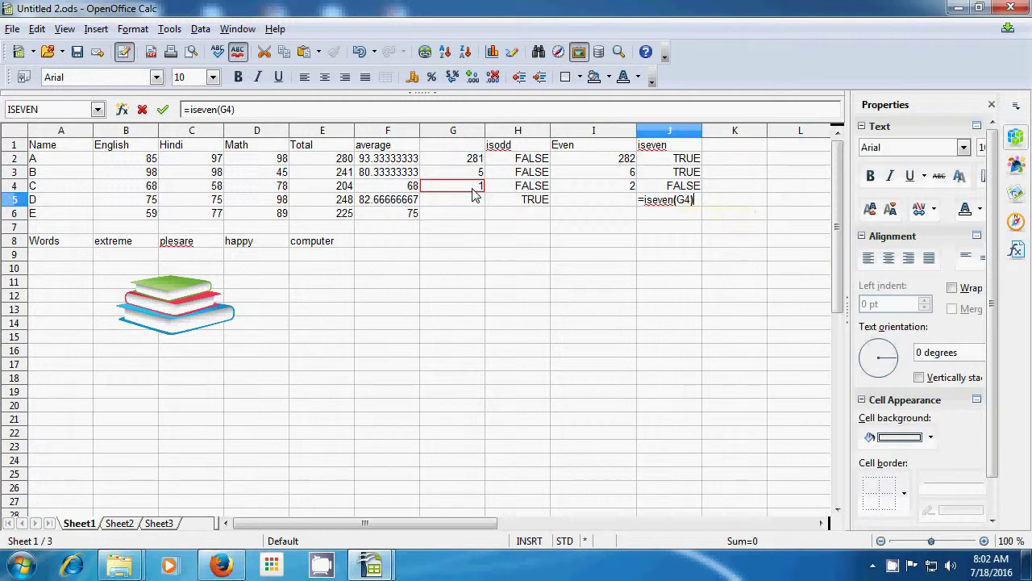
key(Return)
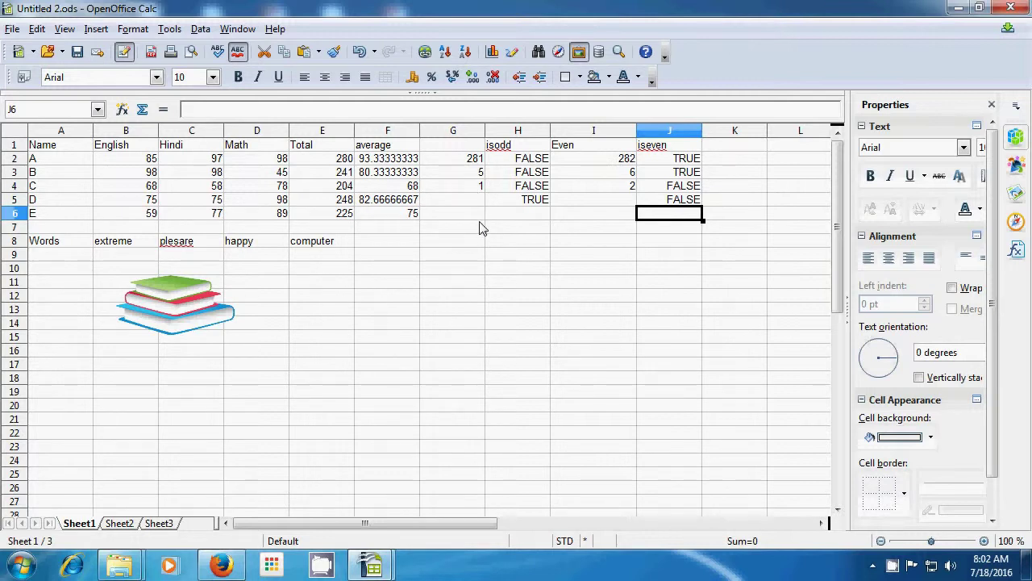
click(506, 283)
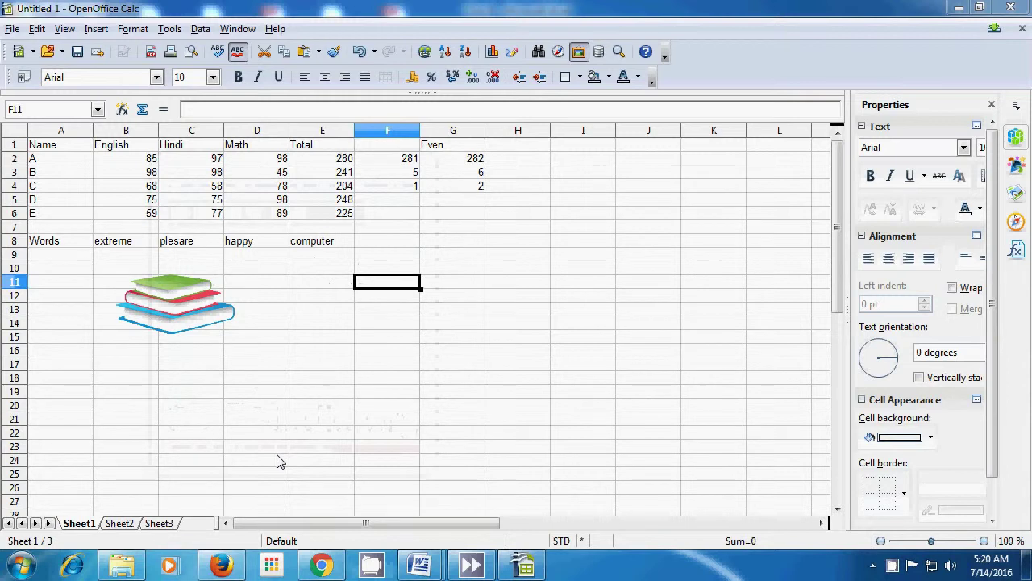
Enter the heading "Fact" in cell H1, beside the Even column of the Untitled 1 spreadsheet.
click(515, 147)
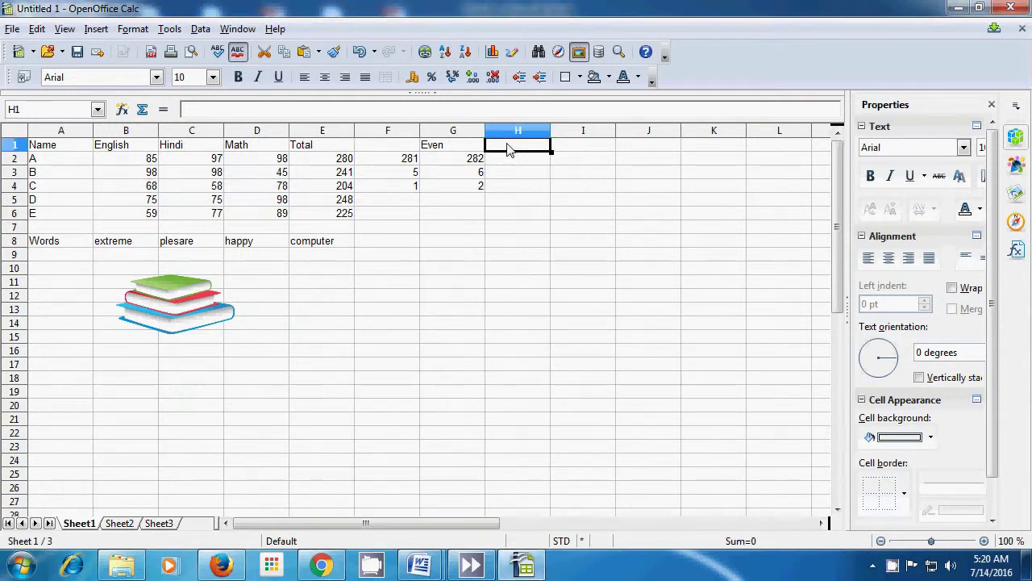
text(Fax)
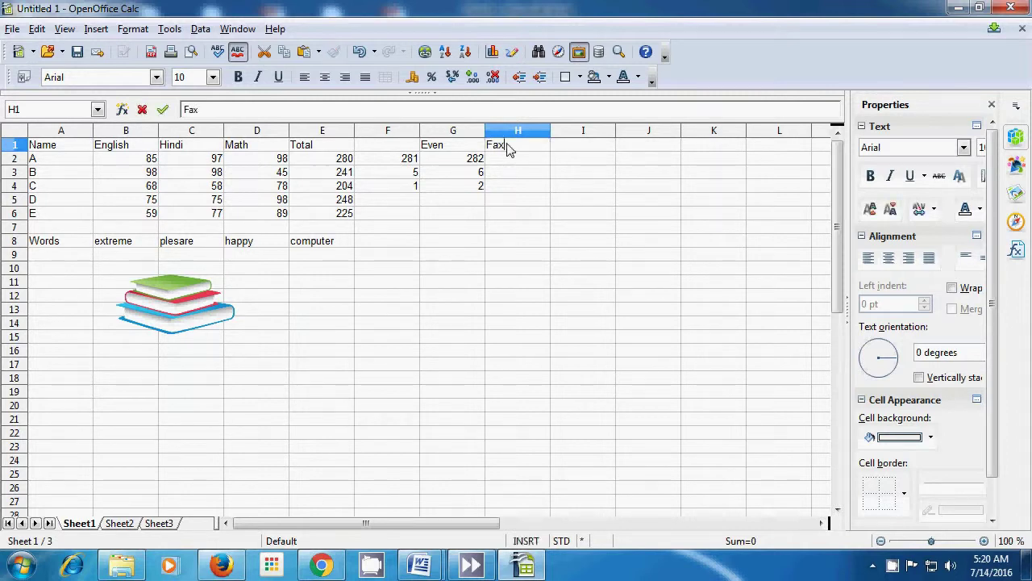
key(BackSpace)
text(ct)
Enter the formula =fact(1) in cell H2, directly under the Fact heading.
click(509, 165)
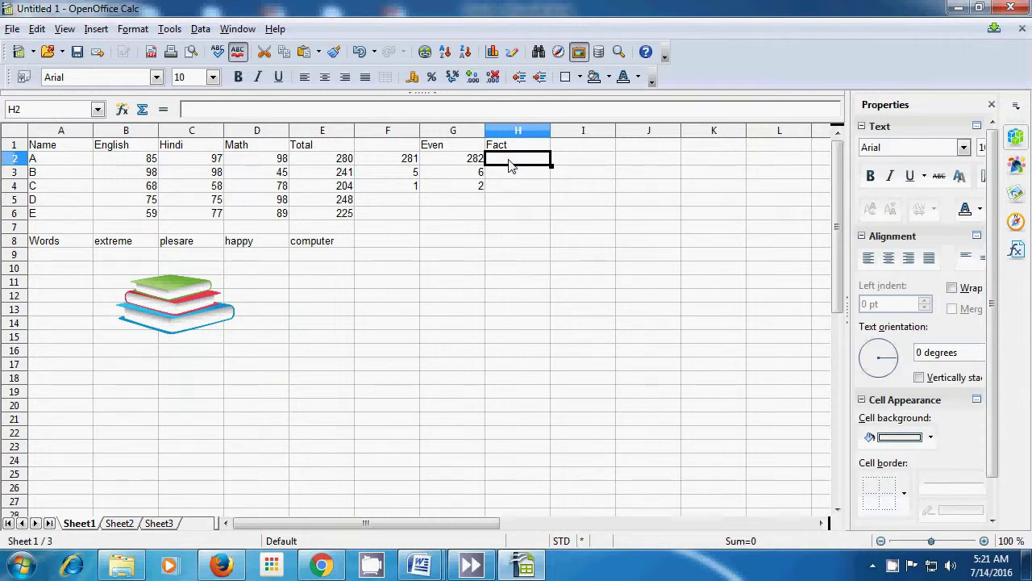
text(=)
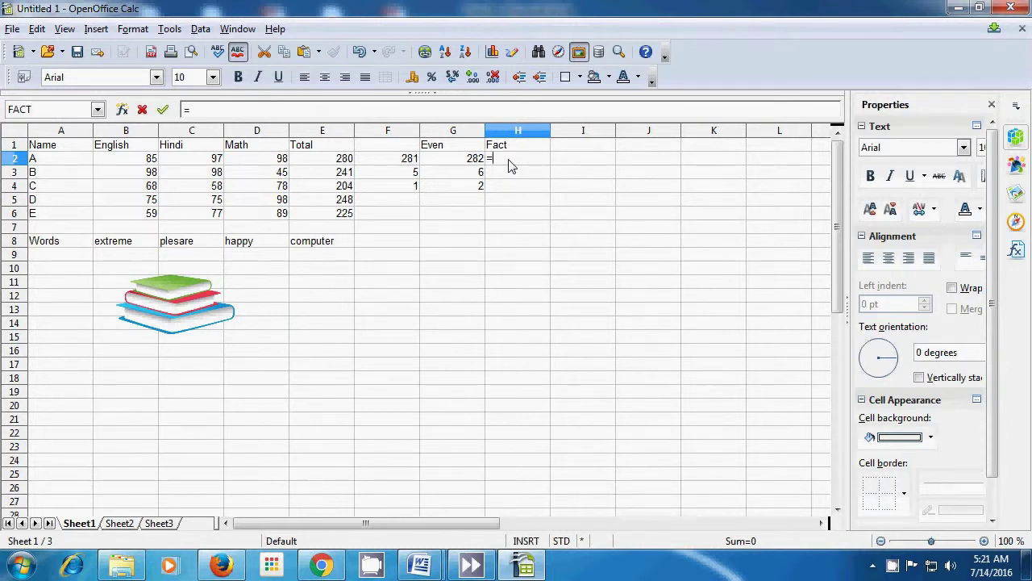
text(fact)
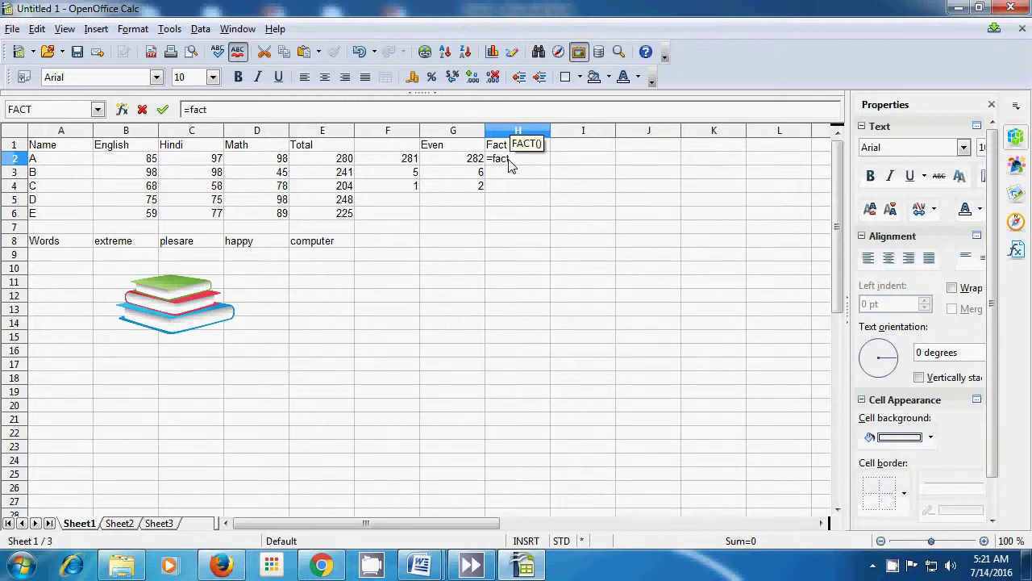
text(()
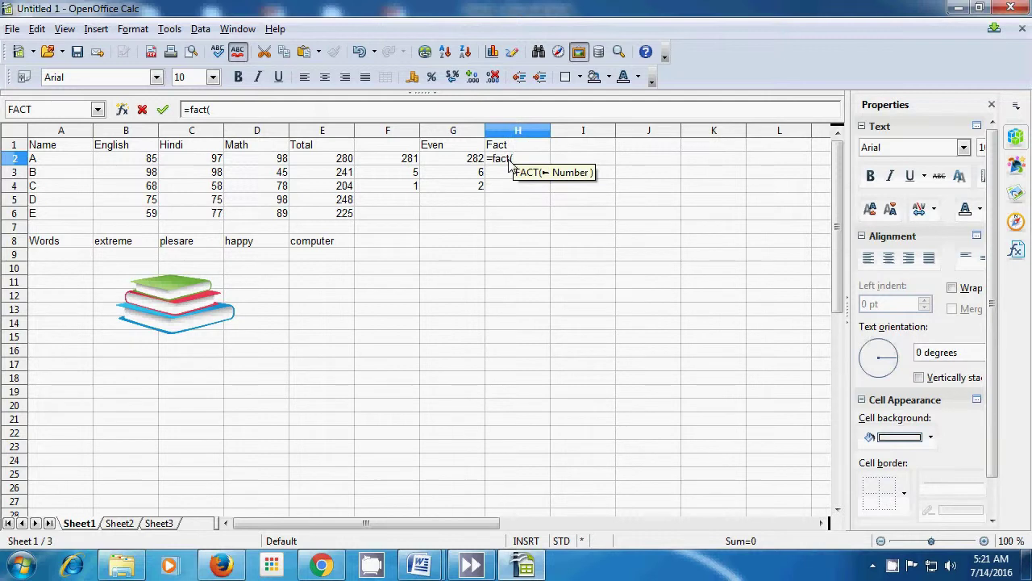
text(1)
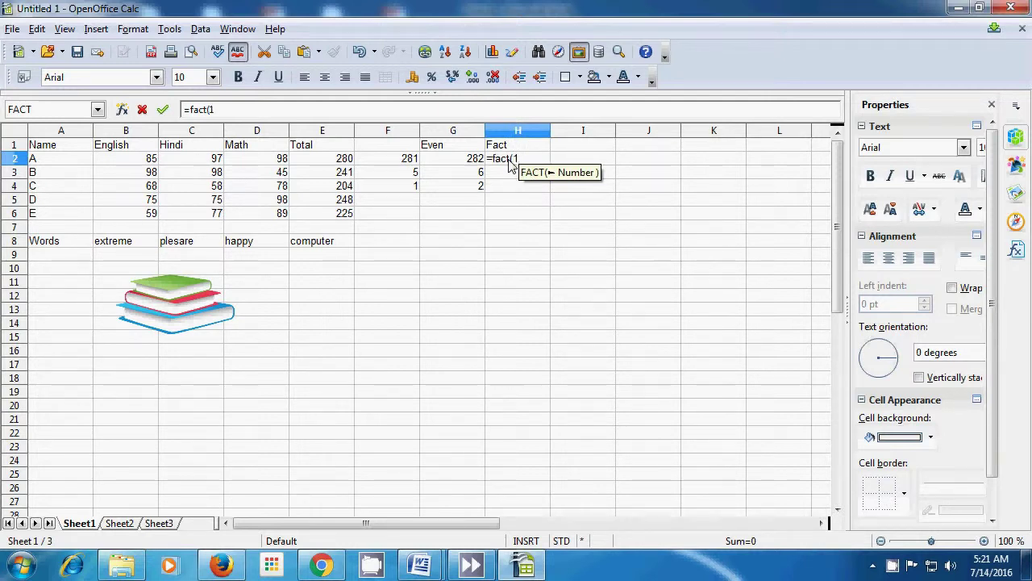
text())
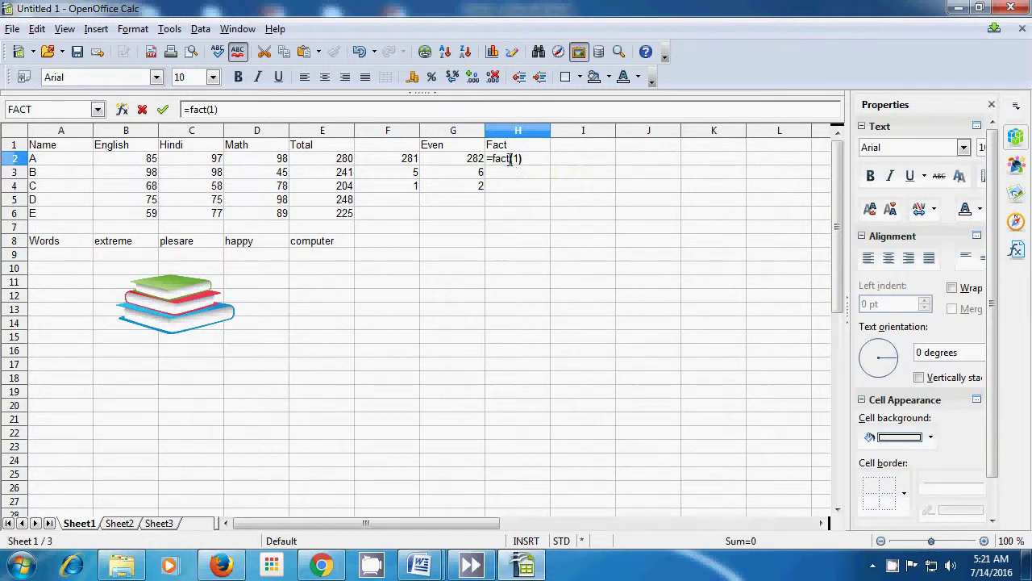
key(Return)
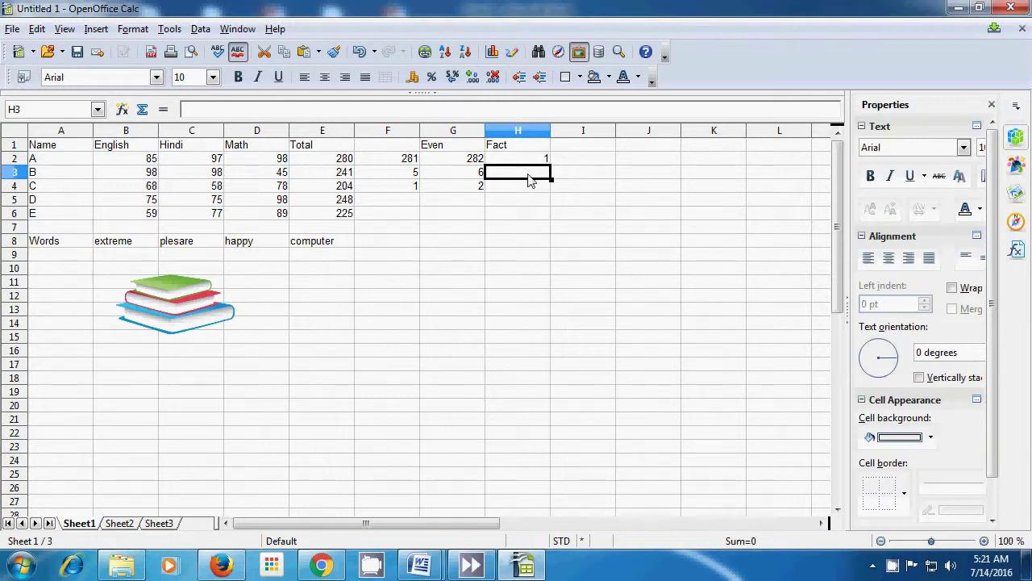
Enter the formula =fact(2) in cell H3 to calculate the factorial of 2.
text(=)
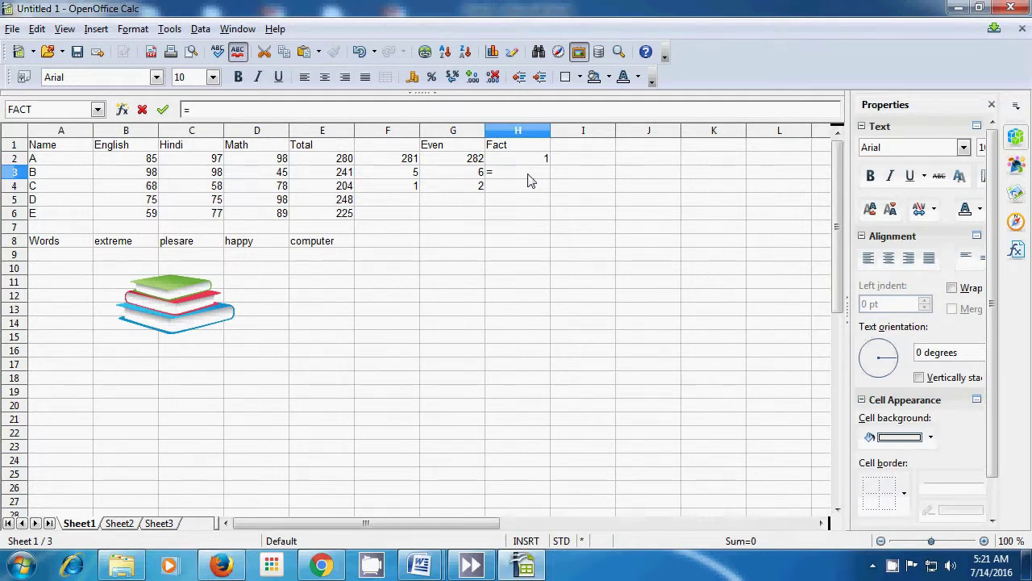
text(fact)
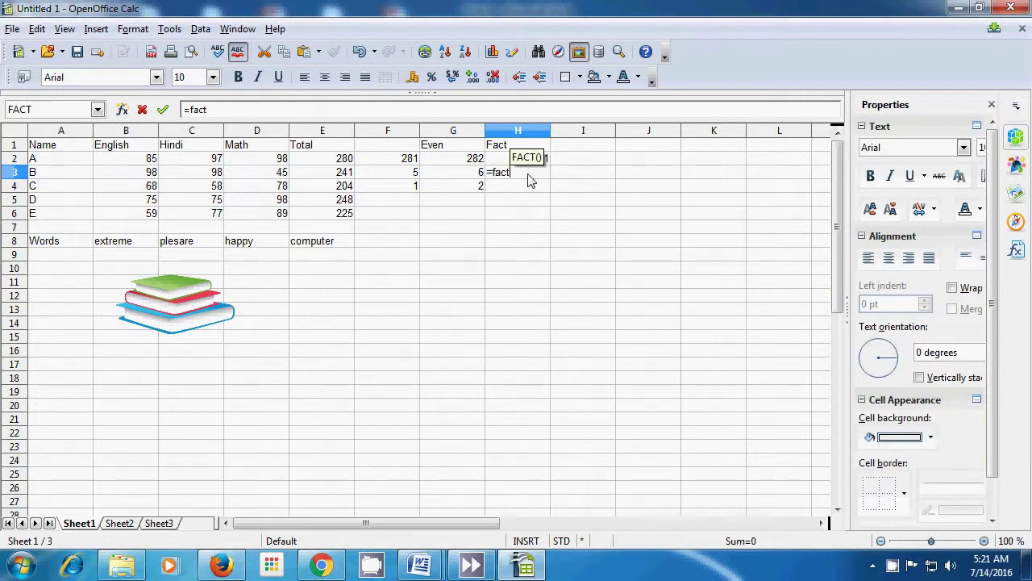
text(()
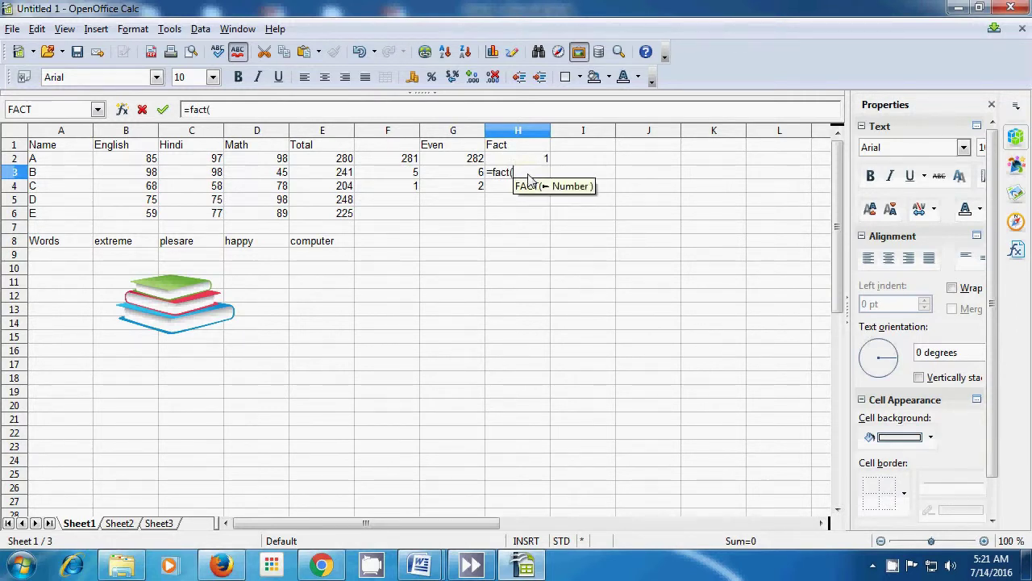
text(2)
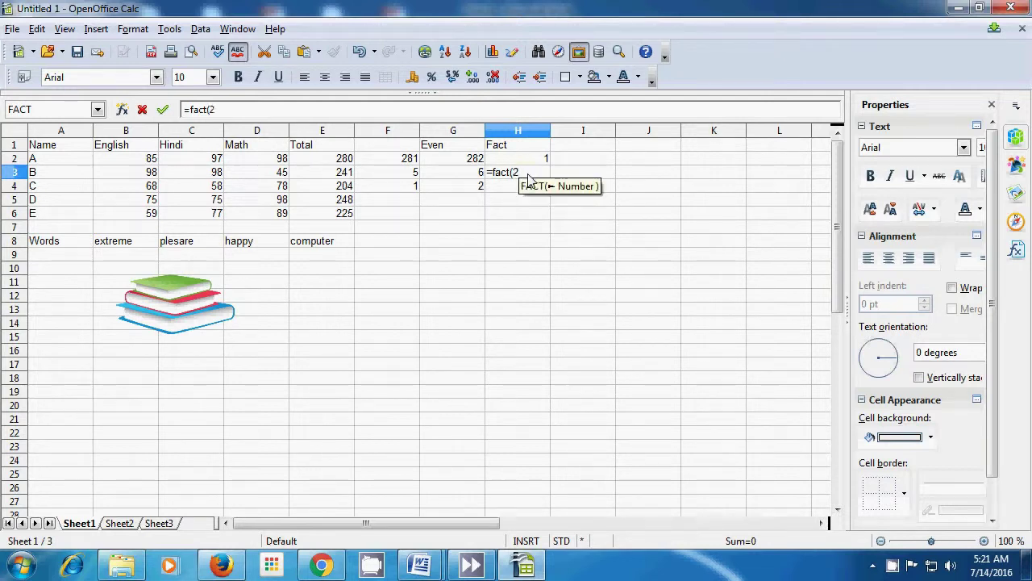
text())
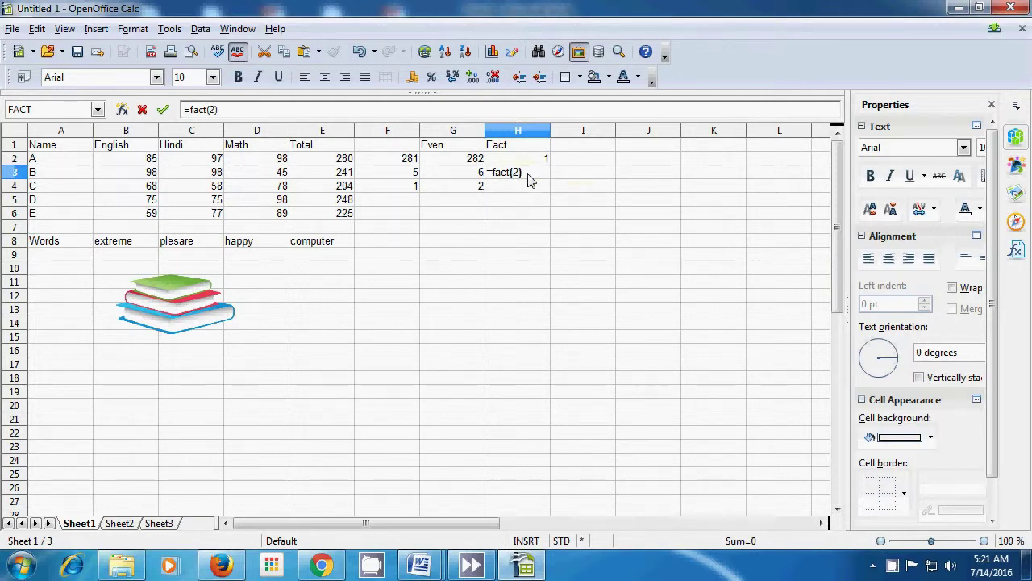
key(Return)
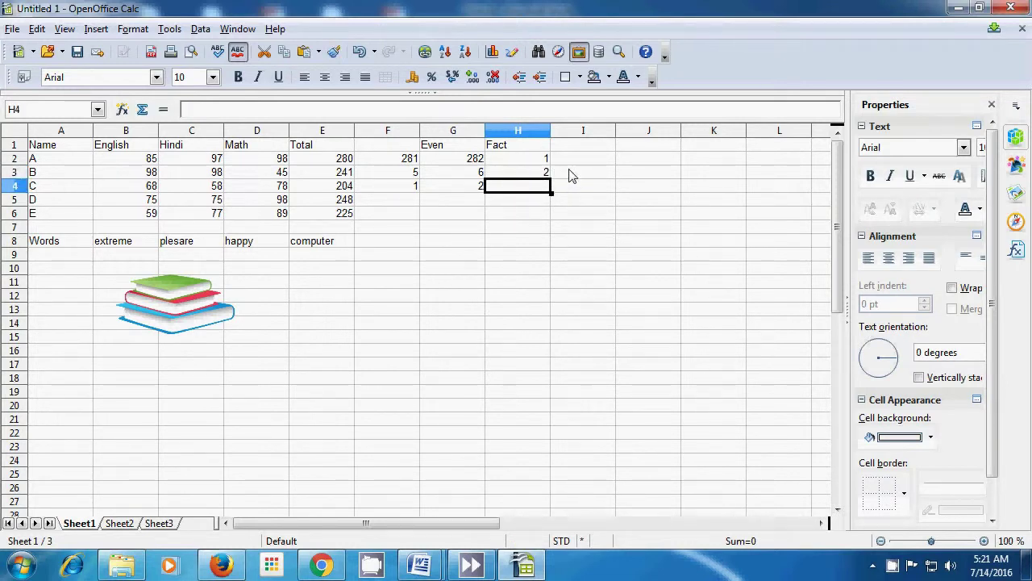
Write the multiplication 2*1 as plain text in cell I3, beside the factorial of 2.
click(569, 176)
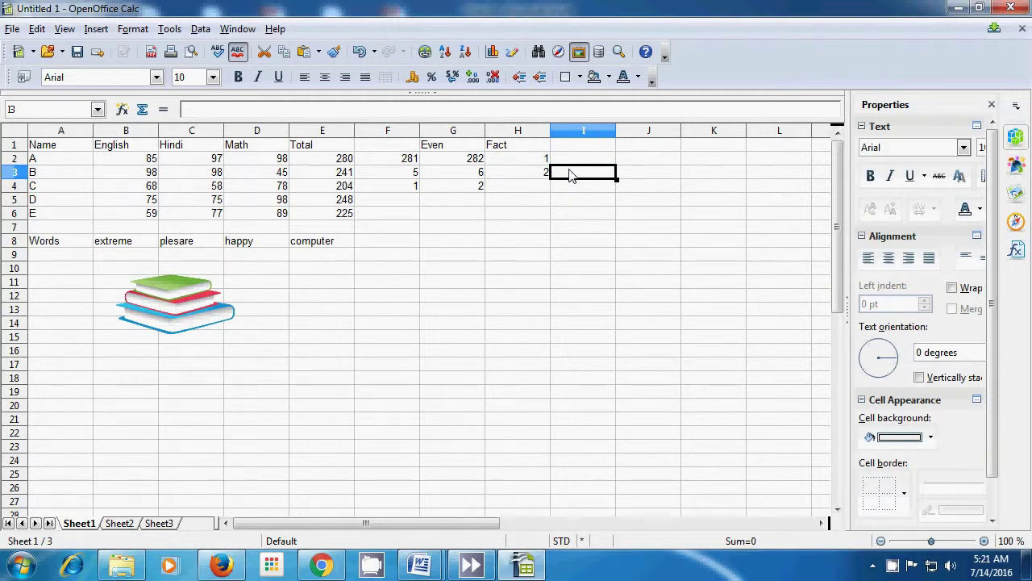
text(2)
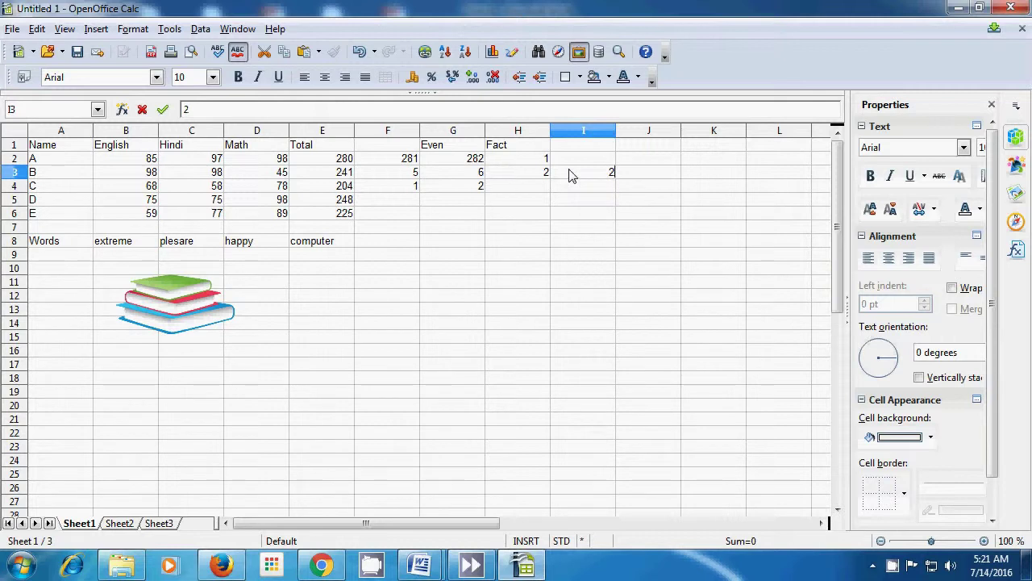
text(*1)
Enter the formula =fact(3) in cell H4 to calculate the factorial of 3.
click(538, 190)
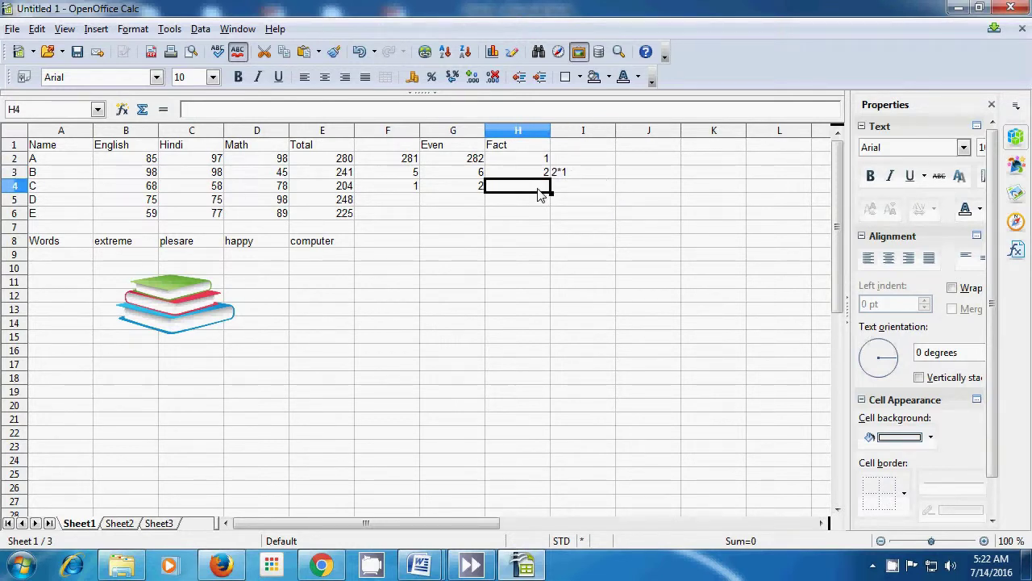
text(=)
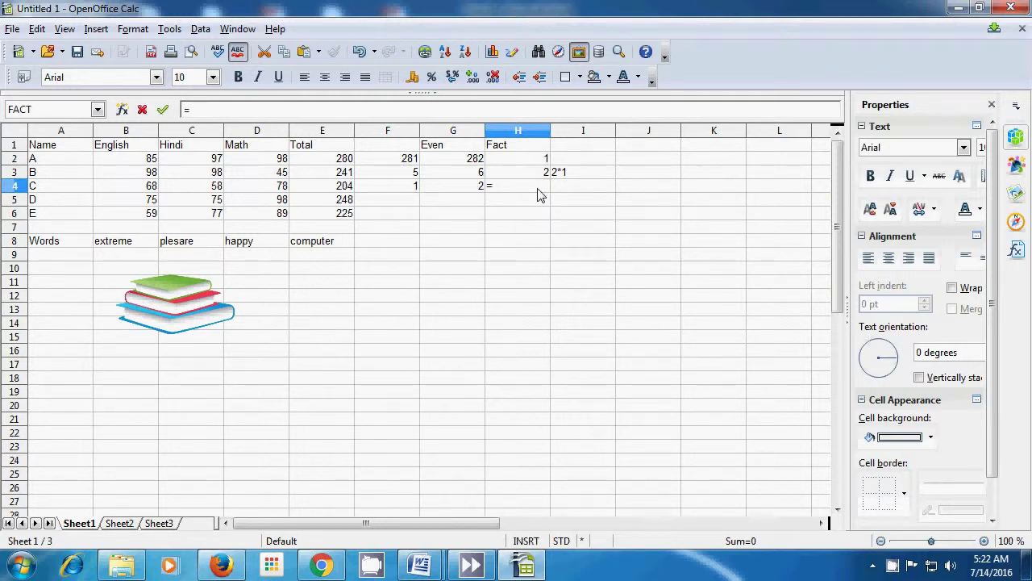
text(fact()
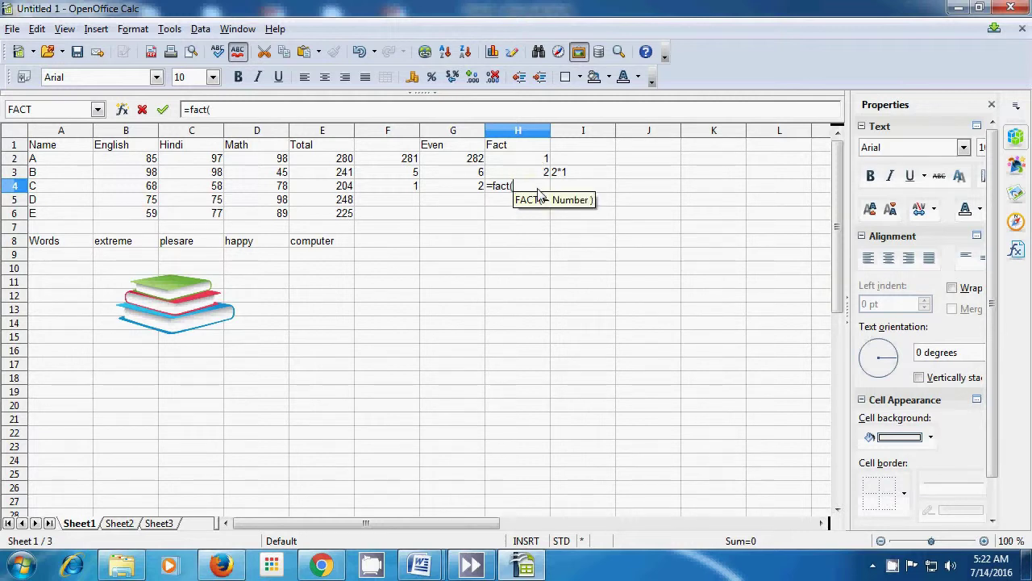
text(3)
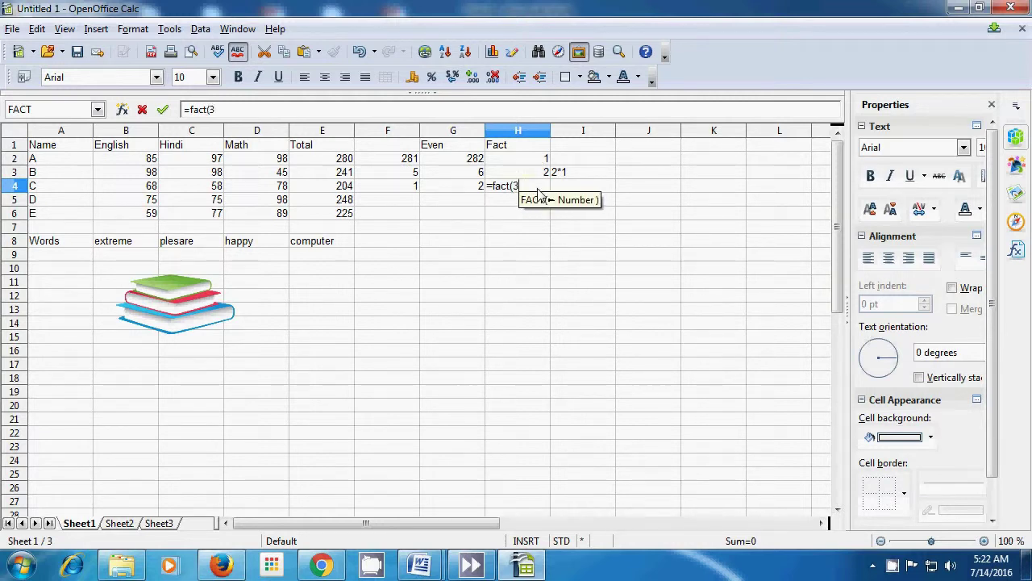
text())
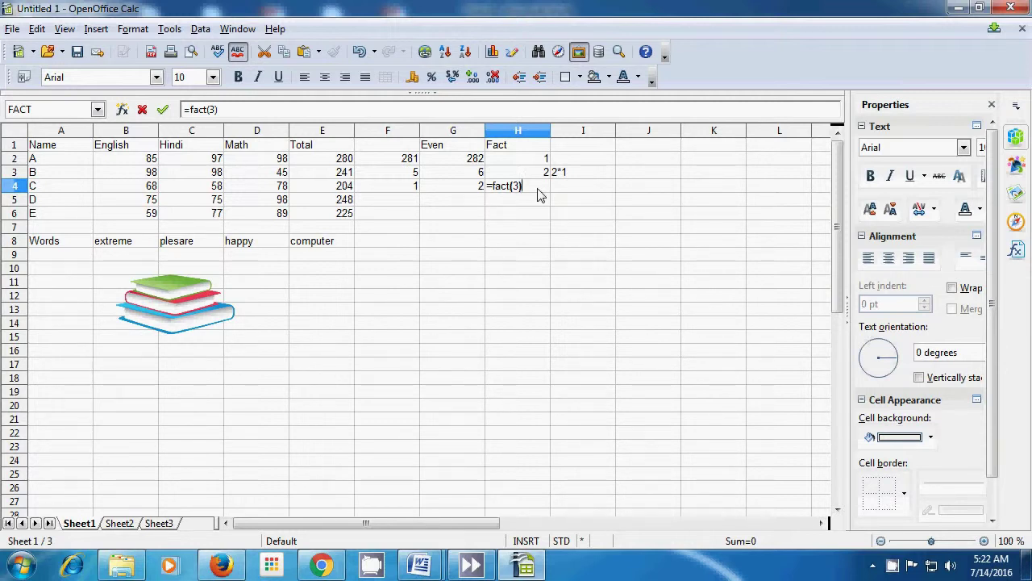
key(Return)
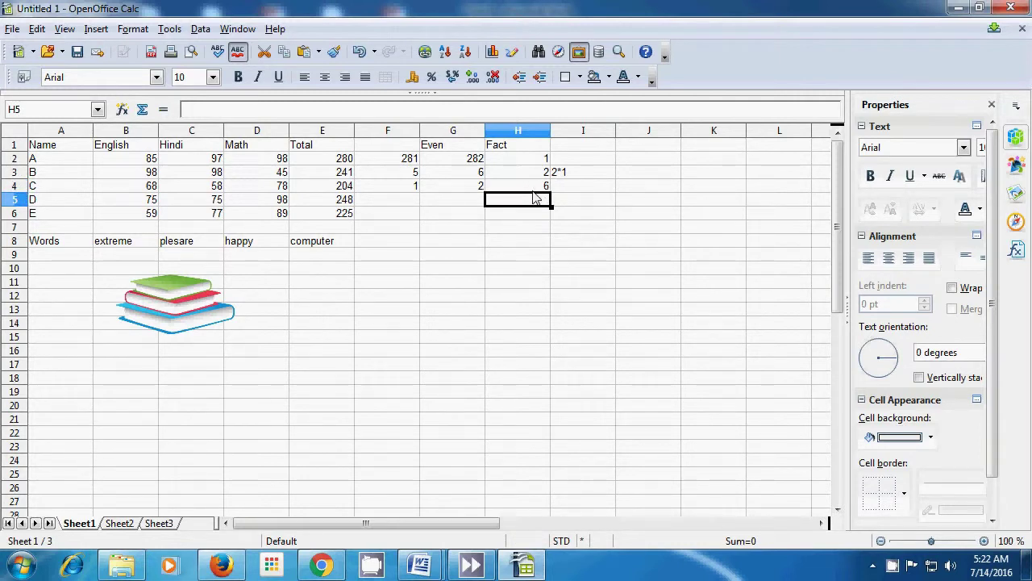
Write the multiplication 3*2*1 as plain text in cell I4, beside the factorial of 3, and widen column H slightly.
click(569, 192)
text(3)
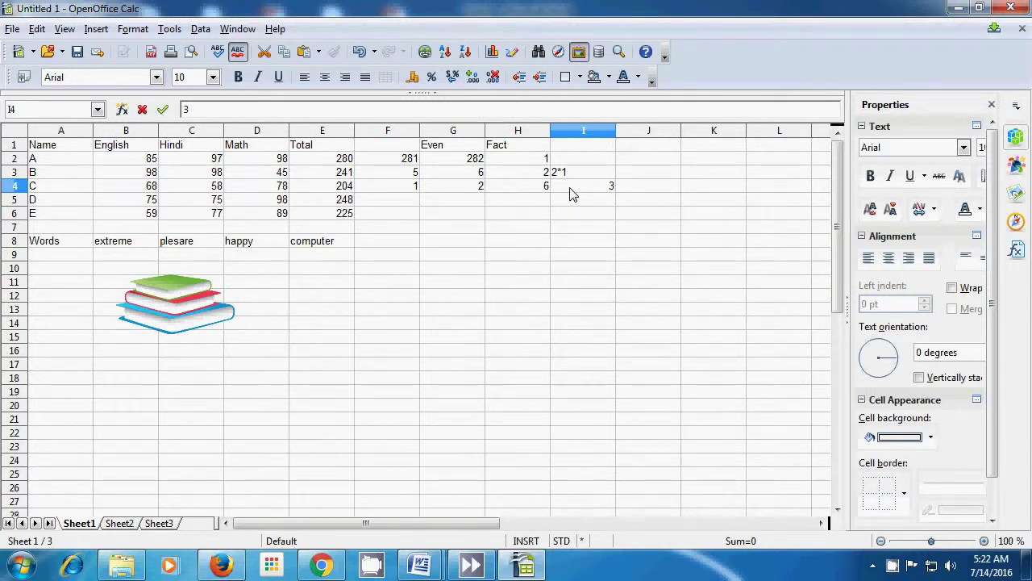
text(*2*1)
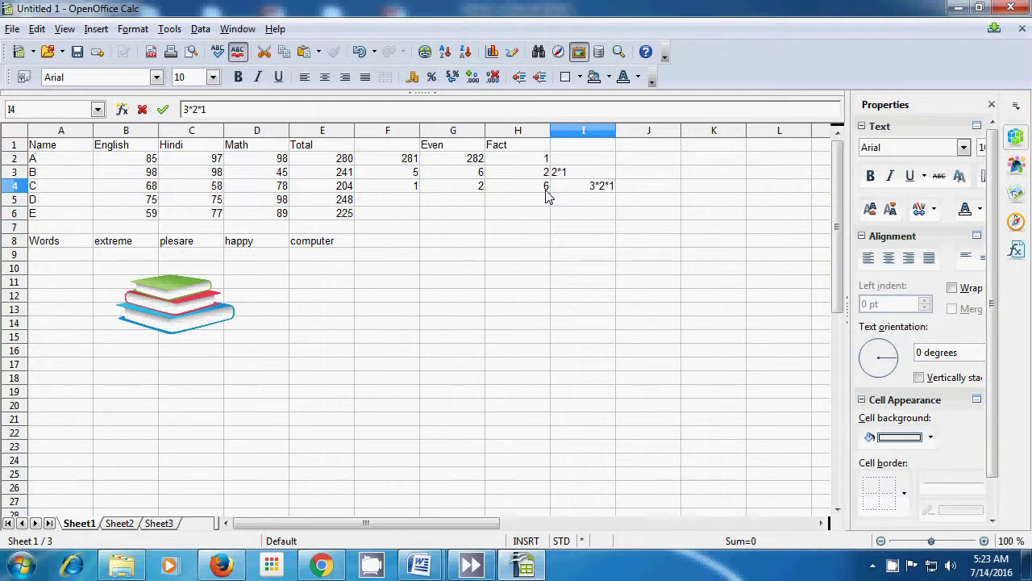
key(Return)
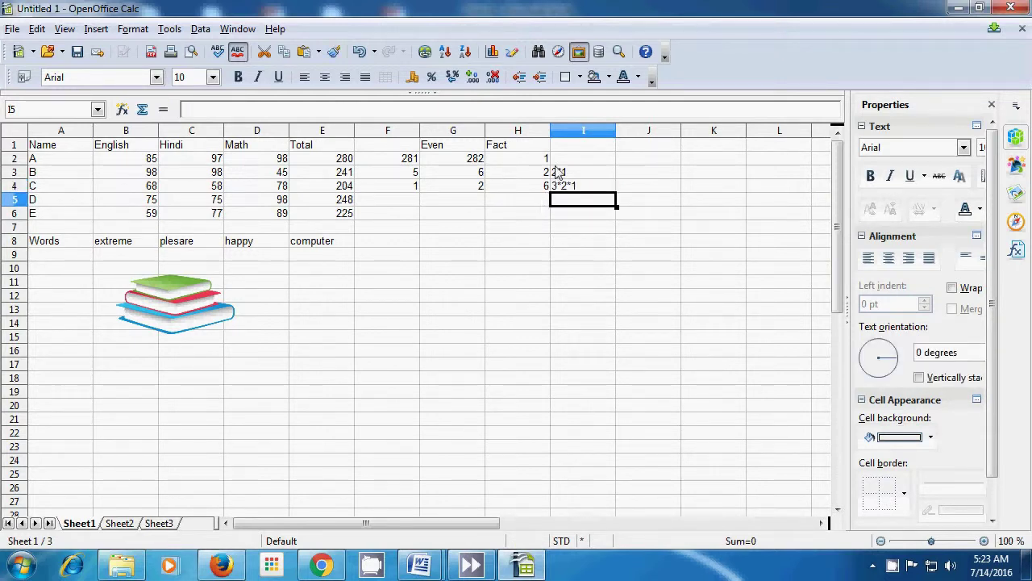
drag(550, 130, 571, 130)
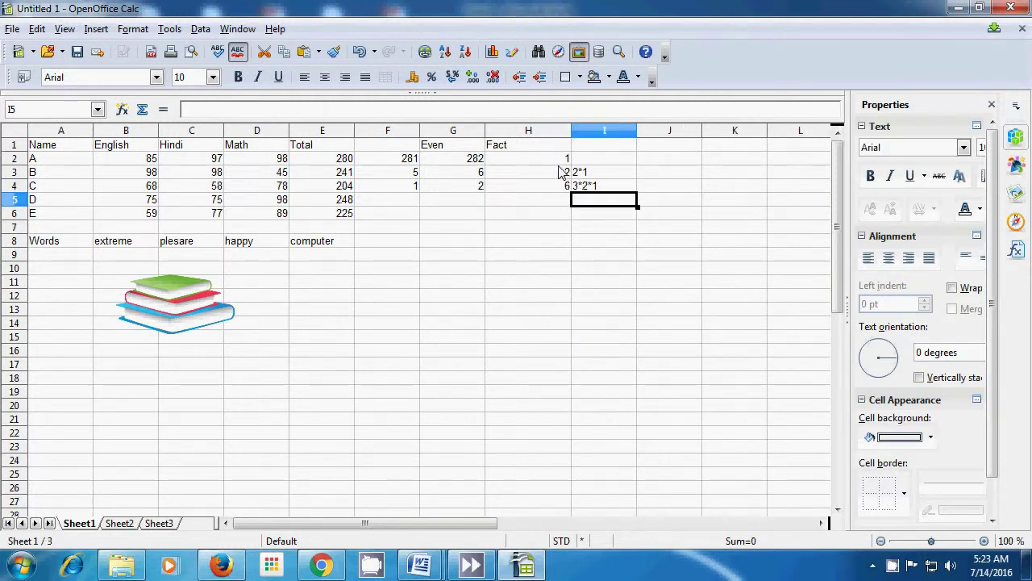
Enter the formula =fact(4) in cell H6, leaving row 5 of the Fact column empty.
click(509, 222)
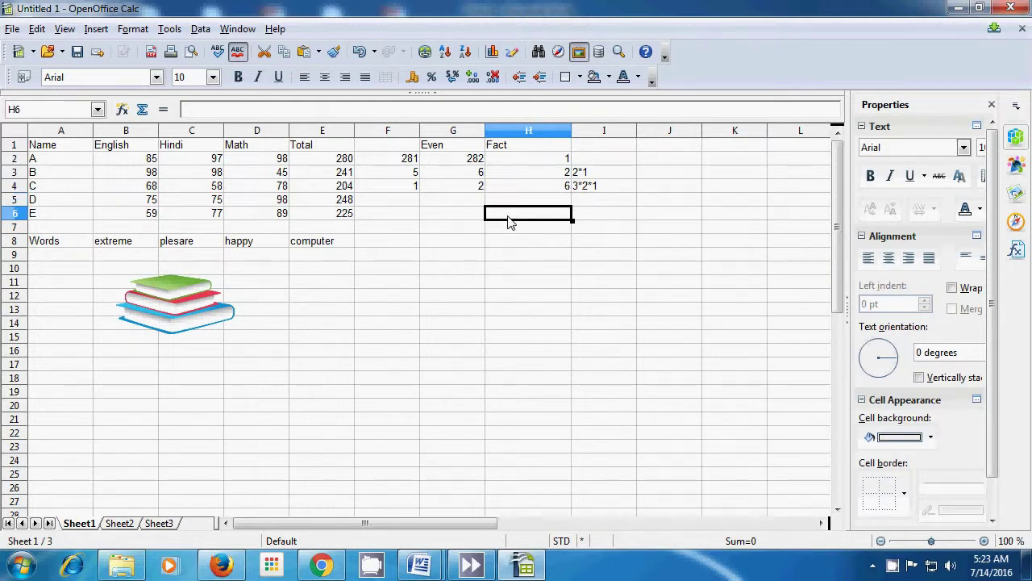
text(=fac)
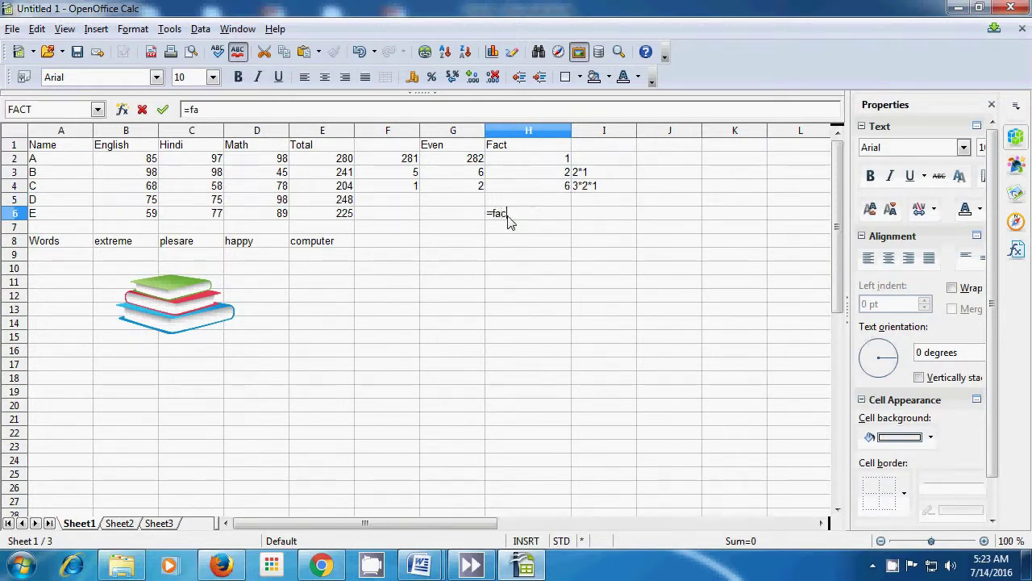
text(t)
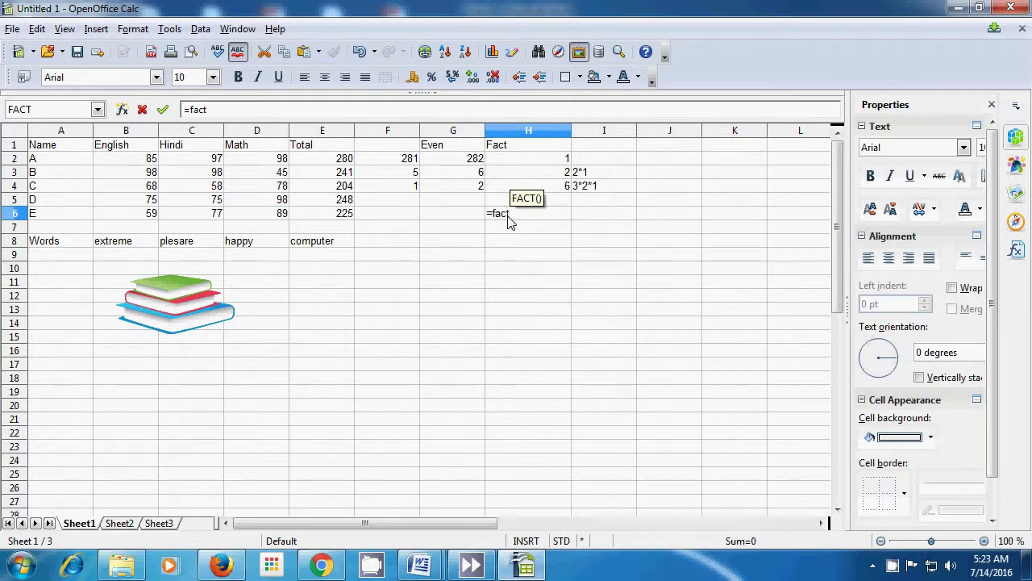
text(()
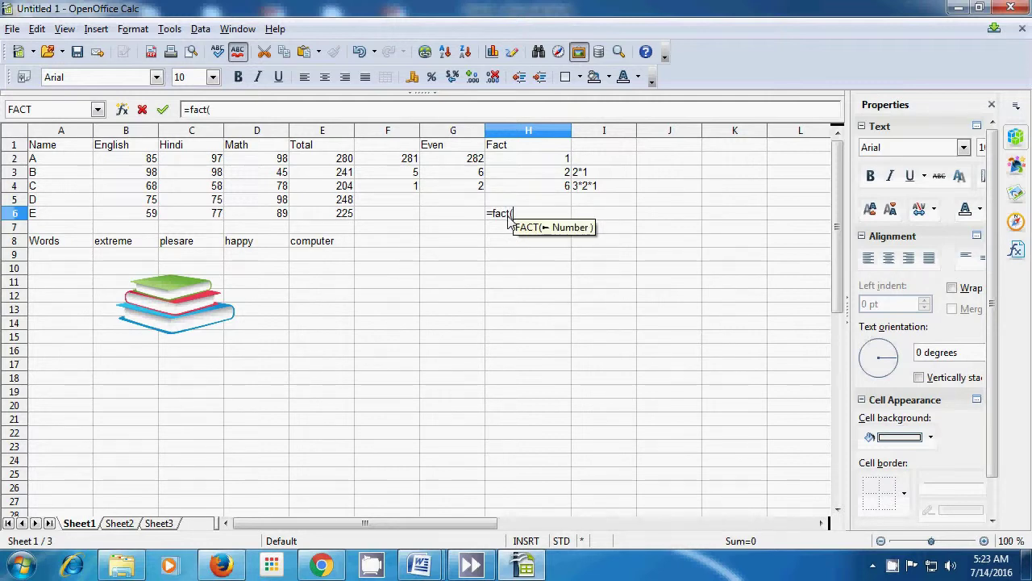
text(4)
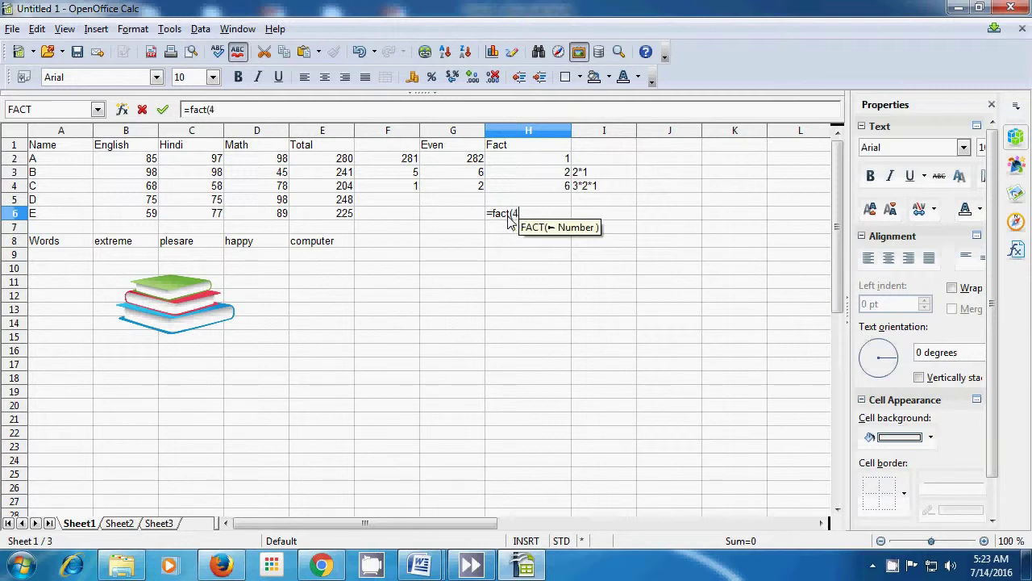
text())
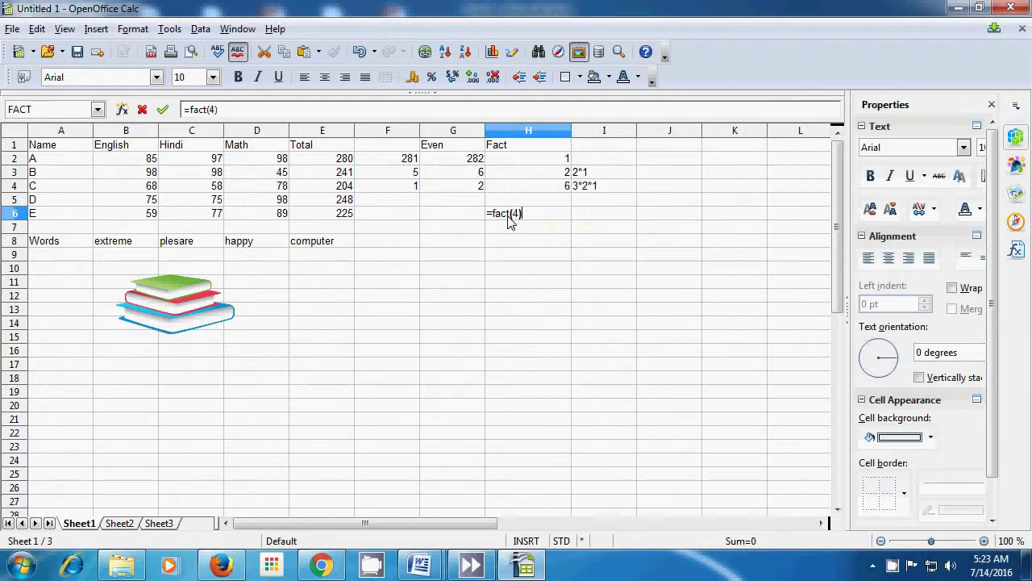
key(Return)
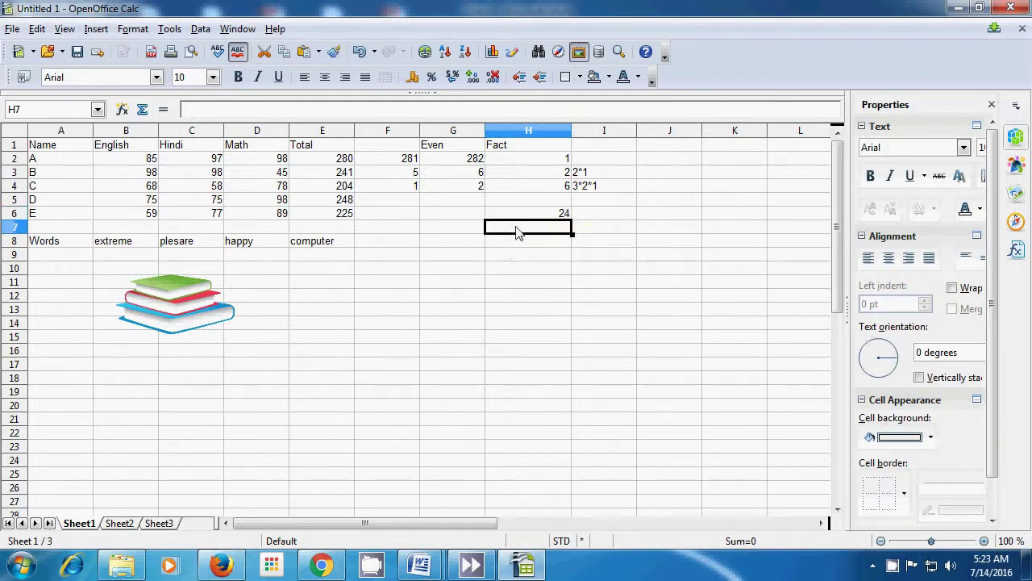
Write the multiplication 4*3*2*1 as plain text in cell I6, beside the factorial of 4.
click(562, 217)
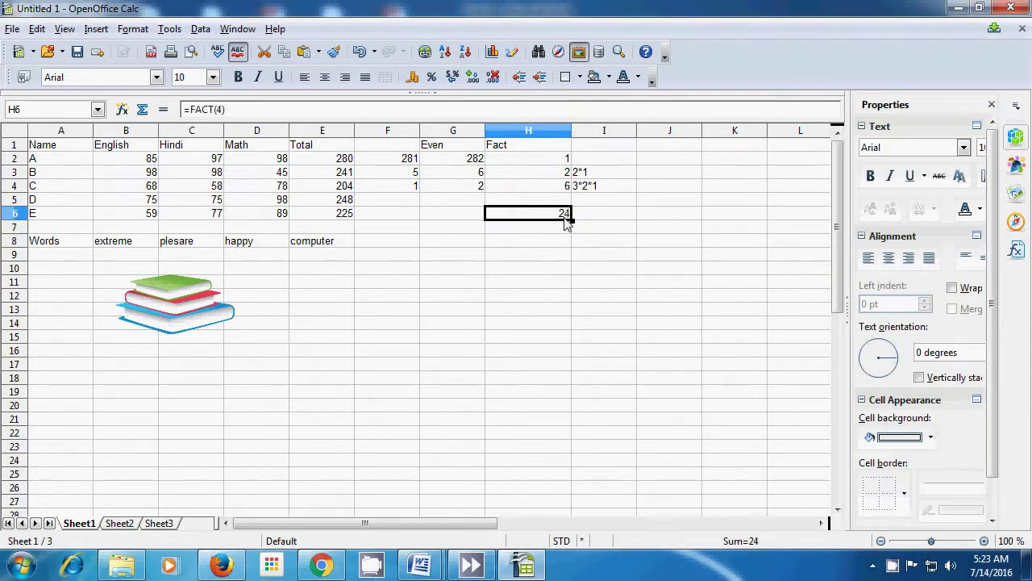
click(590, 220)
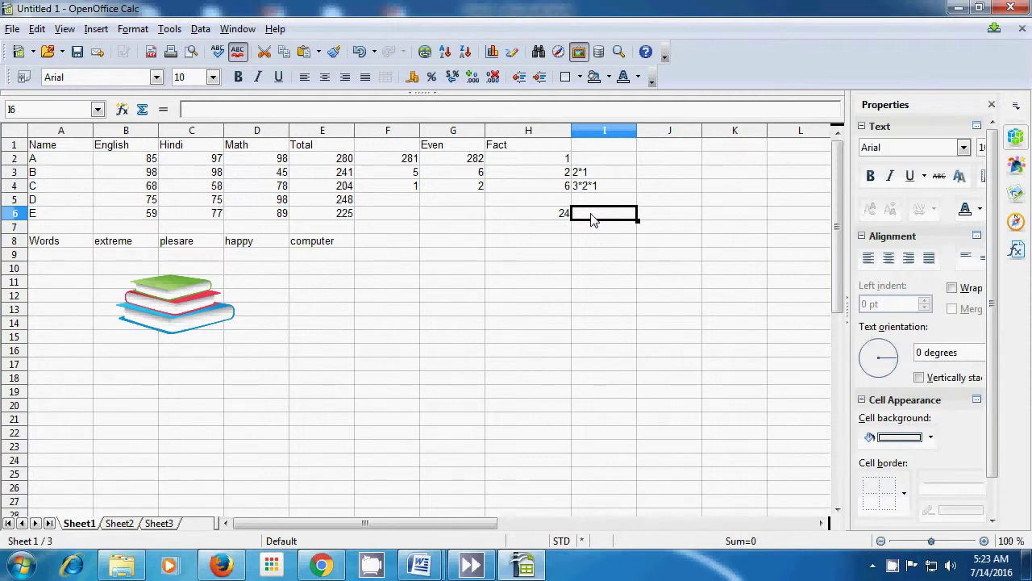
text(4)
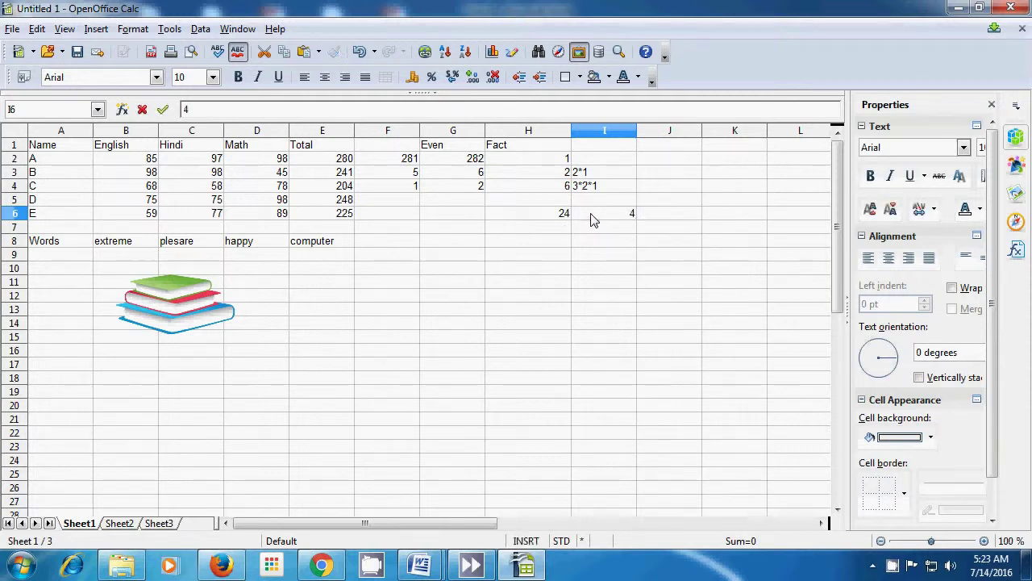
text(*3*2*1)
key(Return)
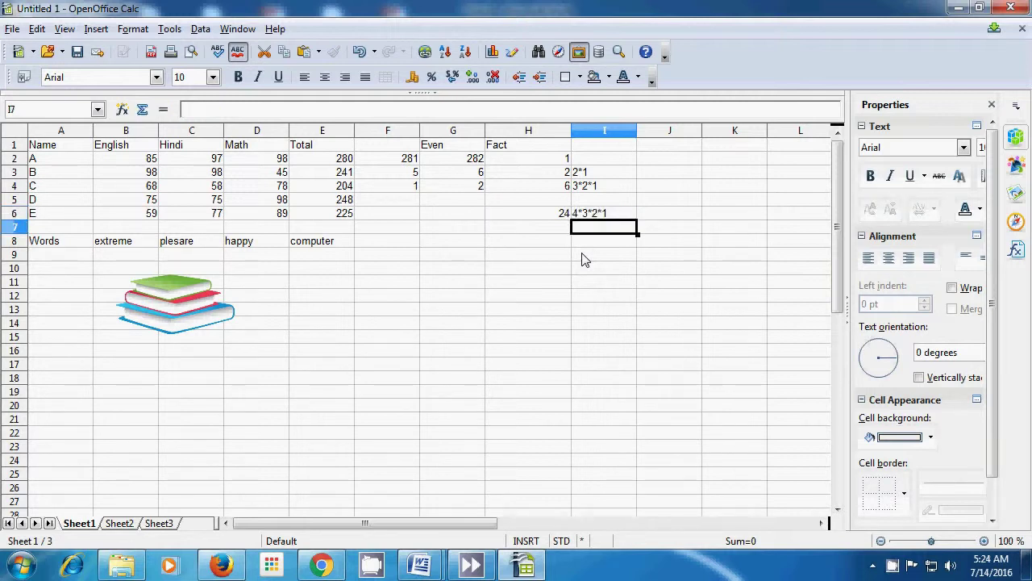
Enter the formula =fact(5) in cell H7 to calculate the factorial of 5.
click(522, 232)
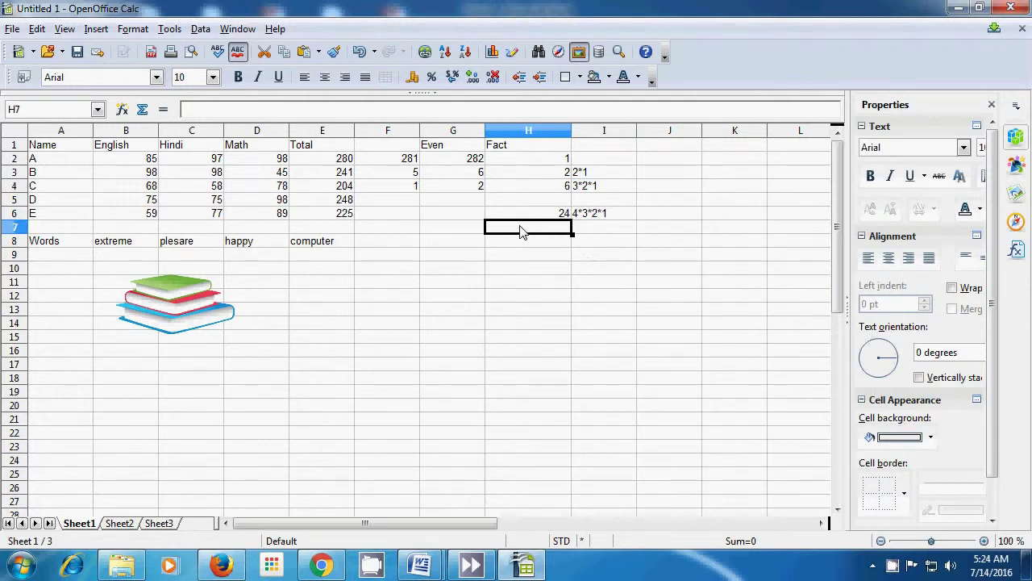
text(()
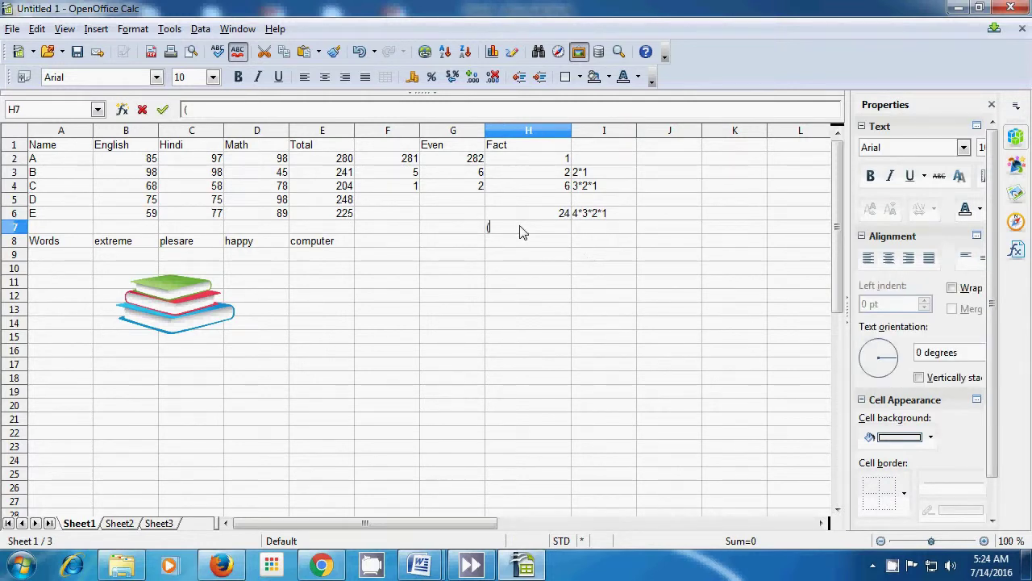
key(BackSpace)
text(=fact)
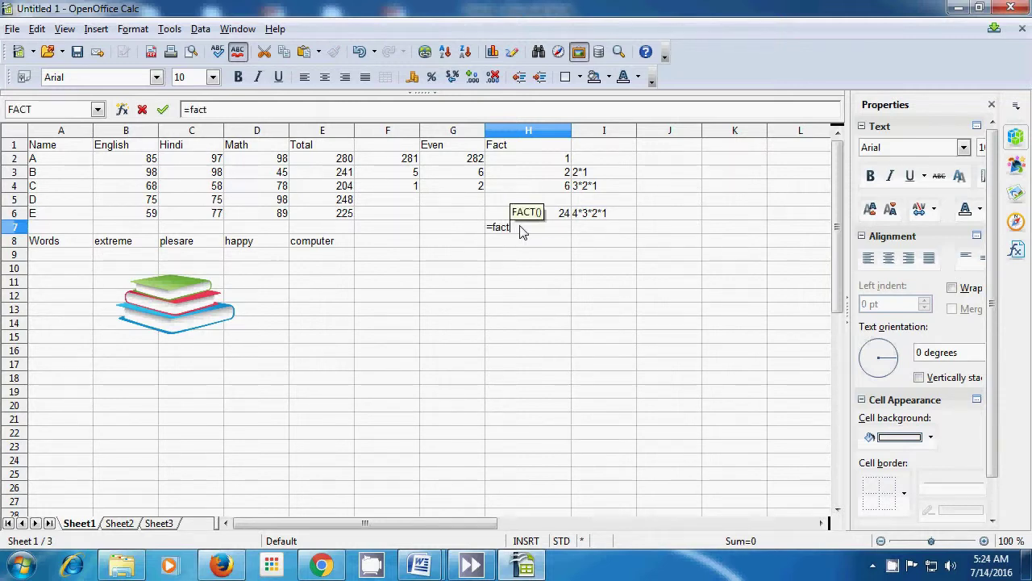
text(()
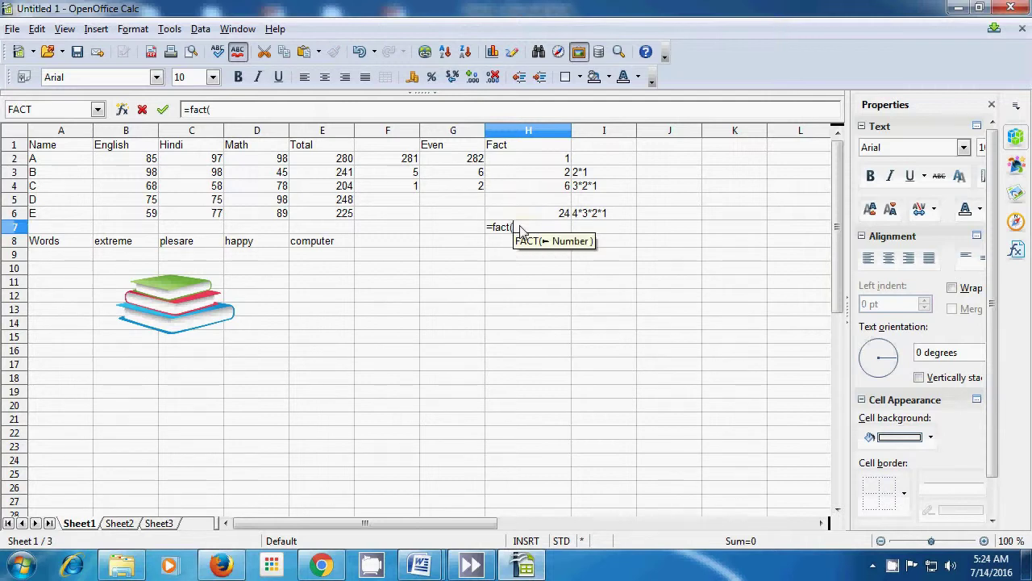
text(5)
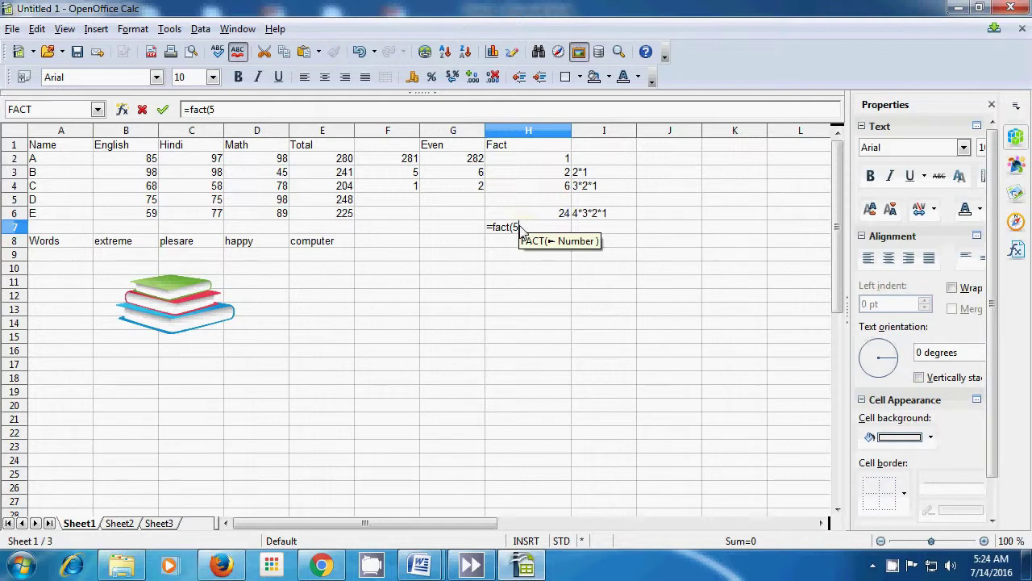
text())
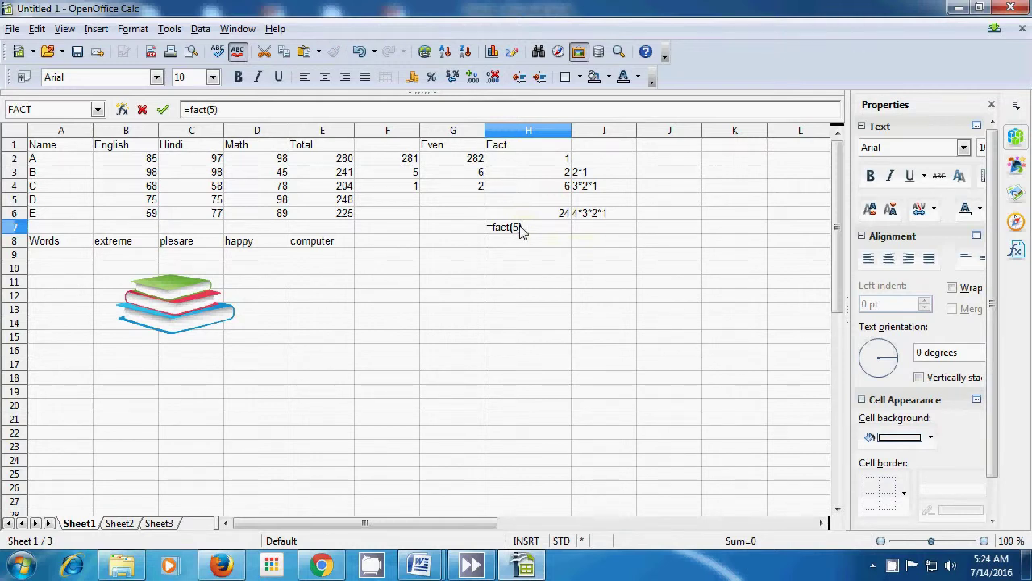
key(Return)
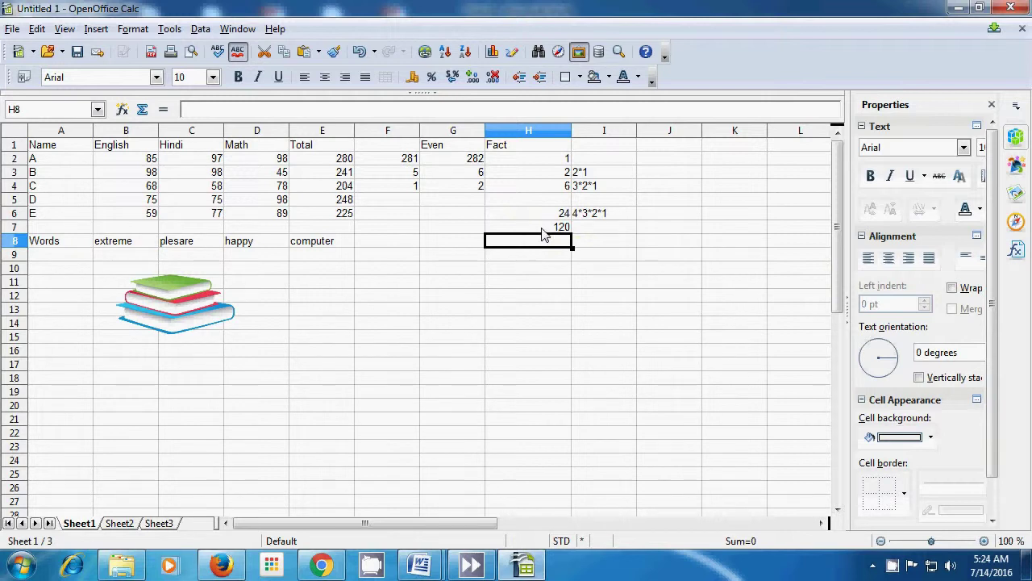
Write the multiplication 5*4*3*2*1 as plain text in cell I7, beside the factorial of 5.
click(592, 229)
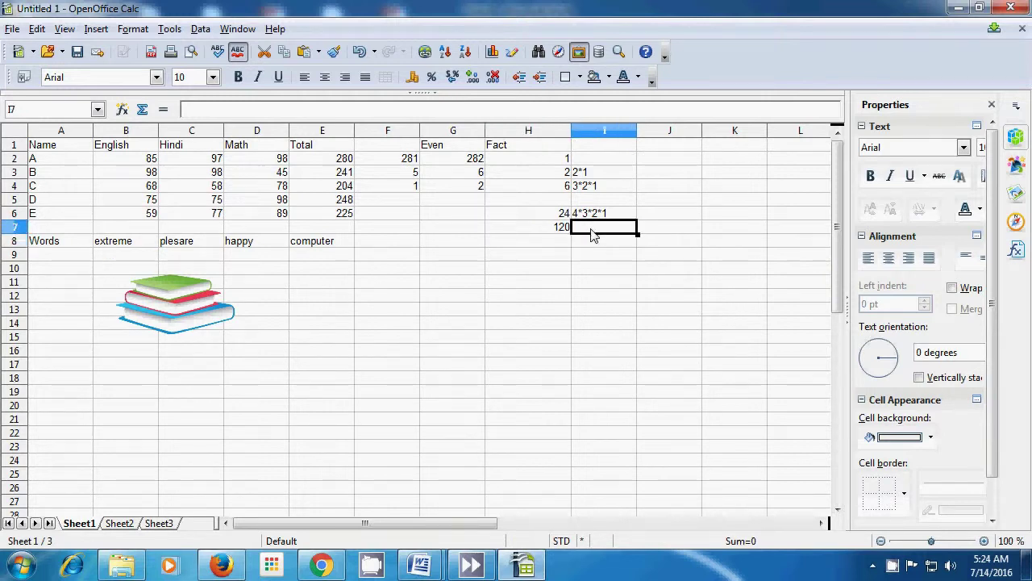
text(5*)
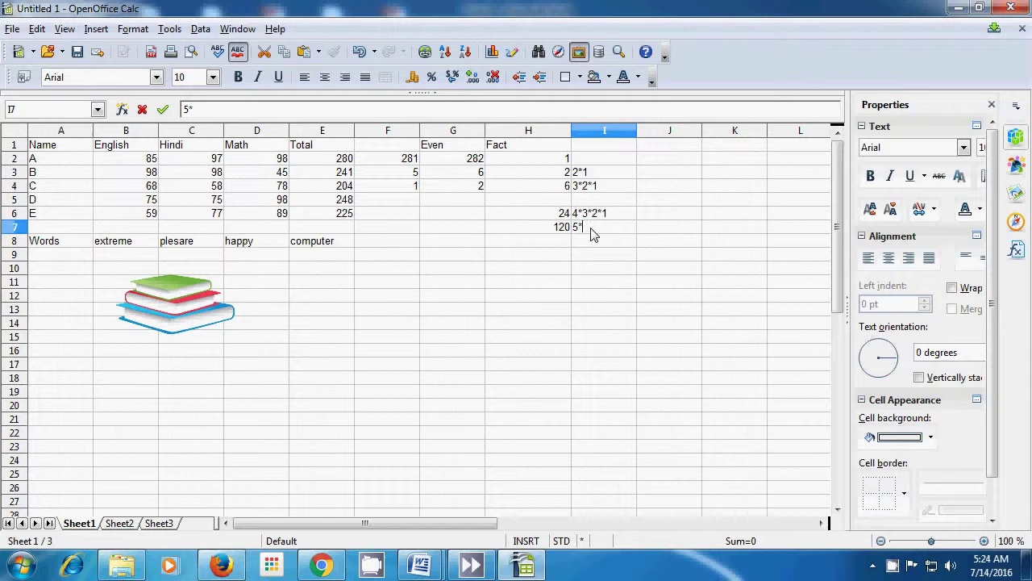
text(4*3*2*)
text(1)
Enter the formula =fact(6) in cell H8 to calculate the factorial of 6.
click(539, 245)
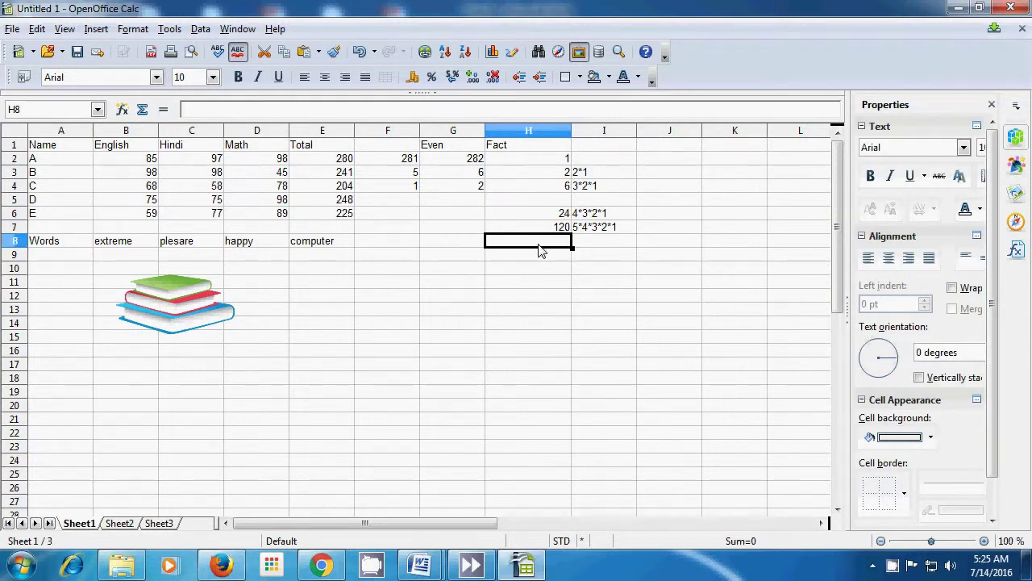
text(=)
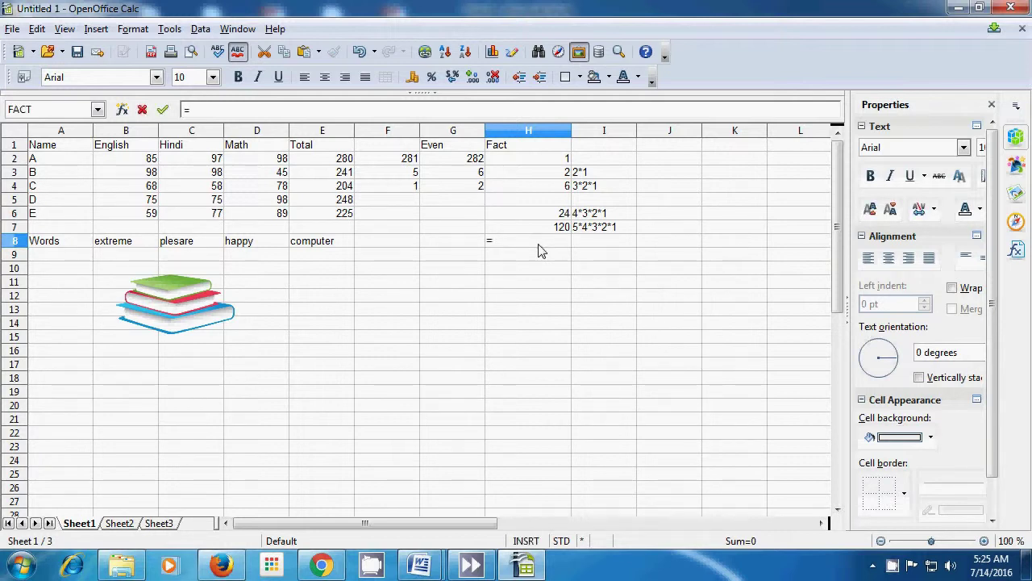
text(fact)
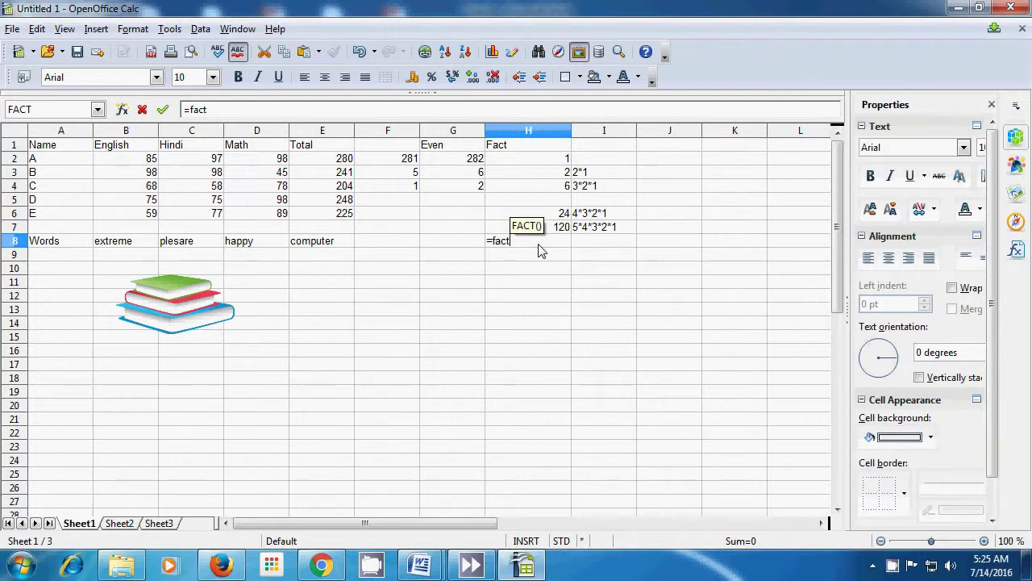
text((6)
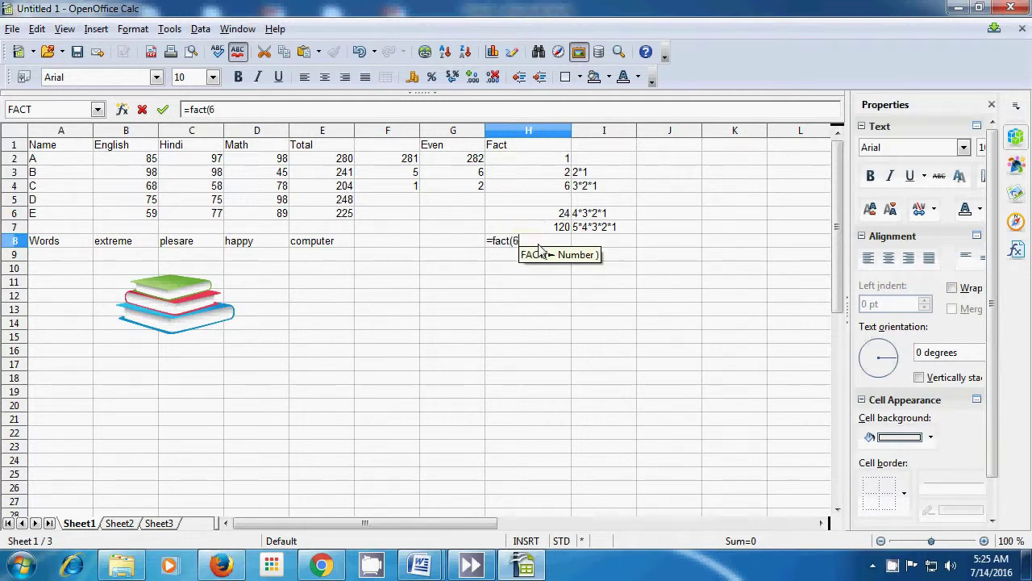
text())
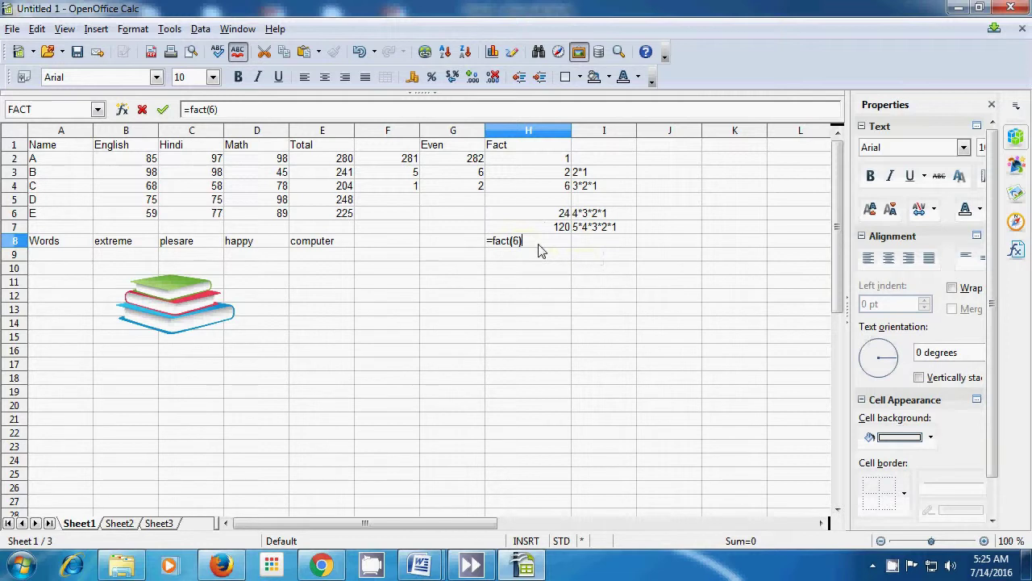
key(Return)
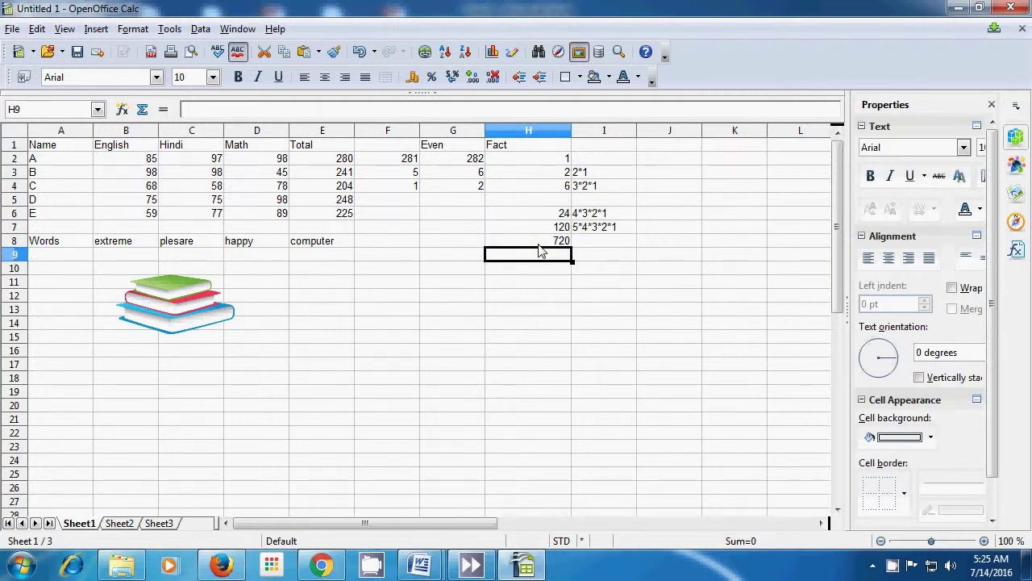
Write the multiplication 6*5*4*3*2*1 as plain text in cell I8, beside the factorial of 6.
click(589, 247)
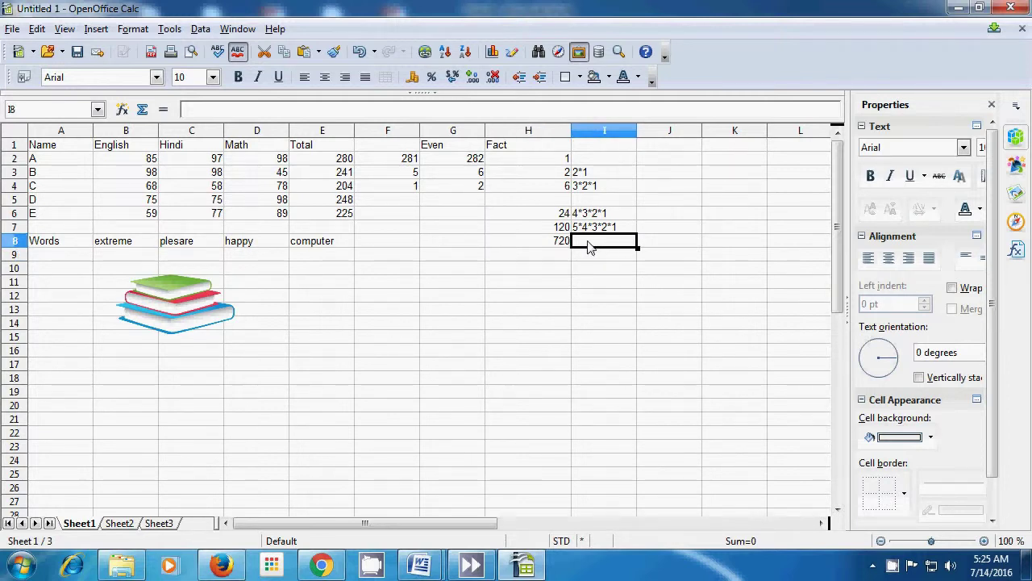
text(6*)
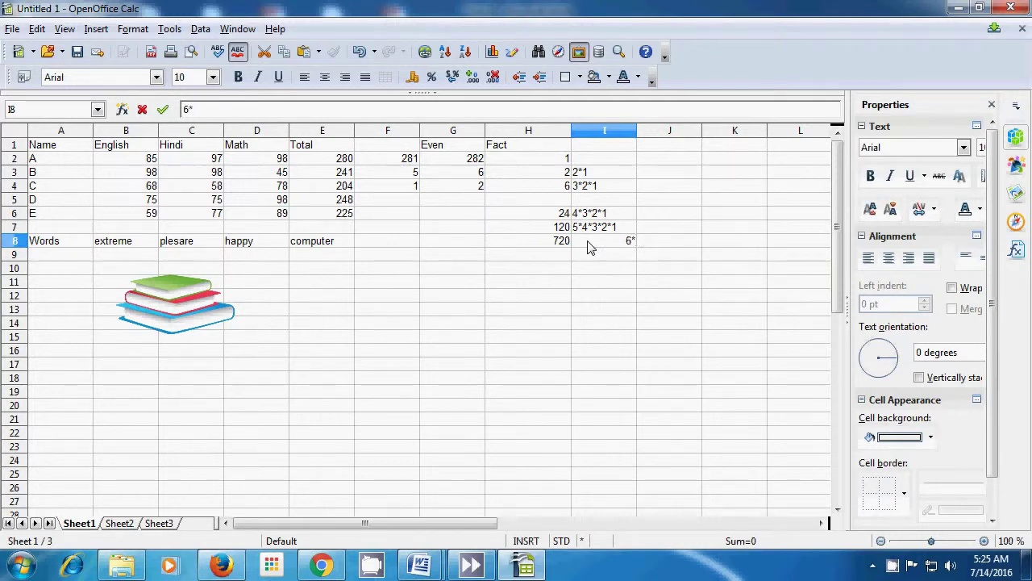
text(5*4*3*2*1)
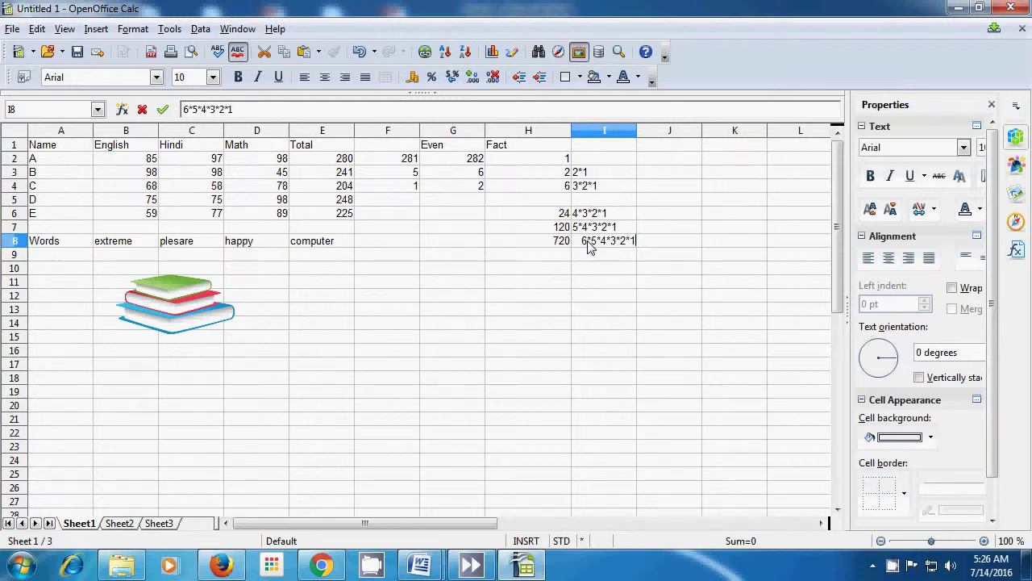
click(591, 282)
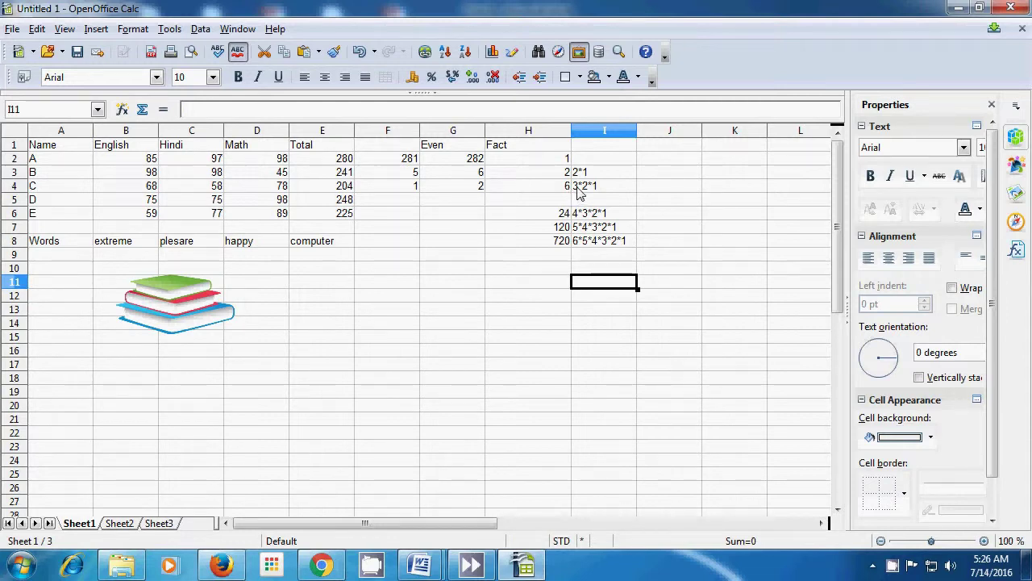
Calculate the written multiplications in column J by entering the formulas =2*1 in cell J3 and =3*2*1 in cell J4.
click(667, 175)
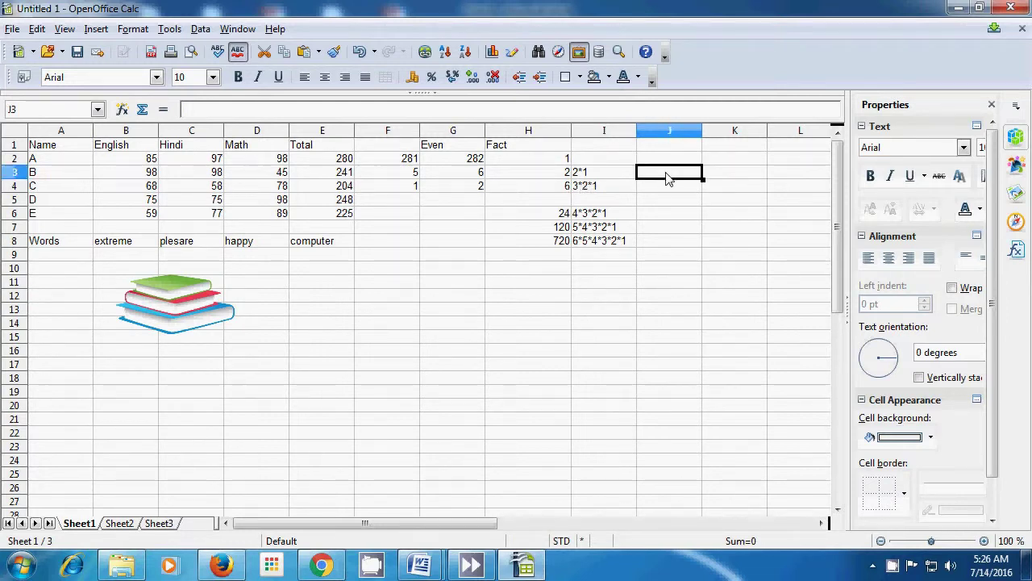
text(=)
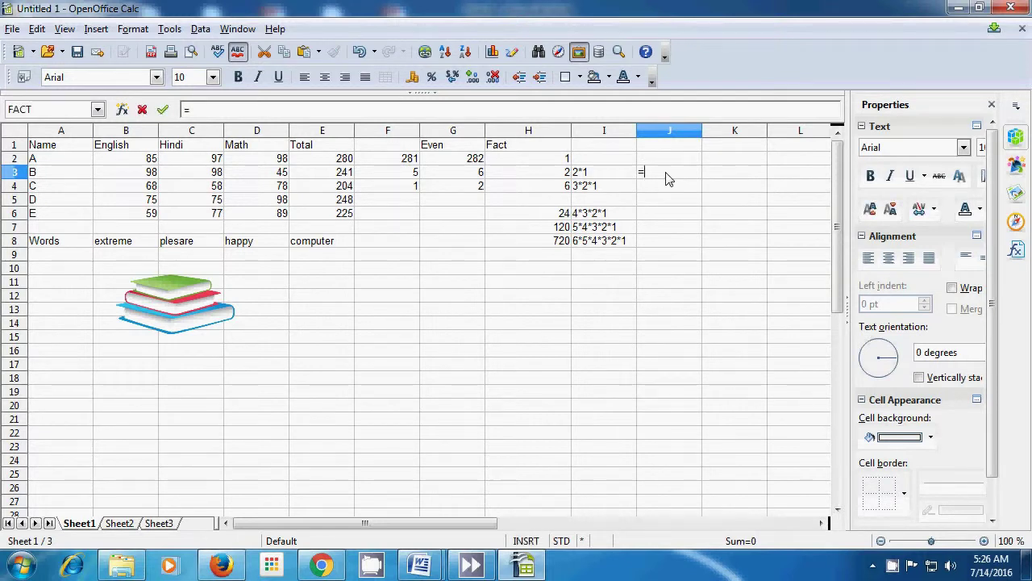
text(2*1)
key(Return)
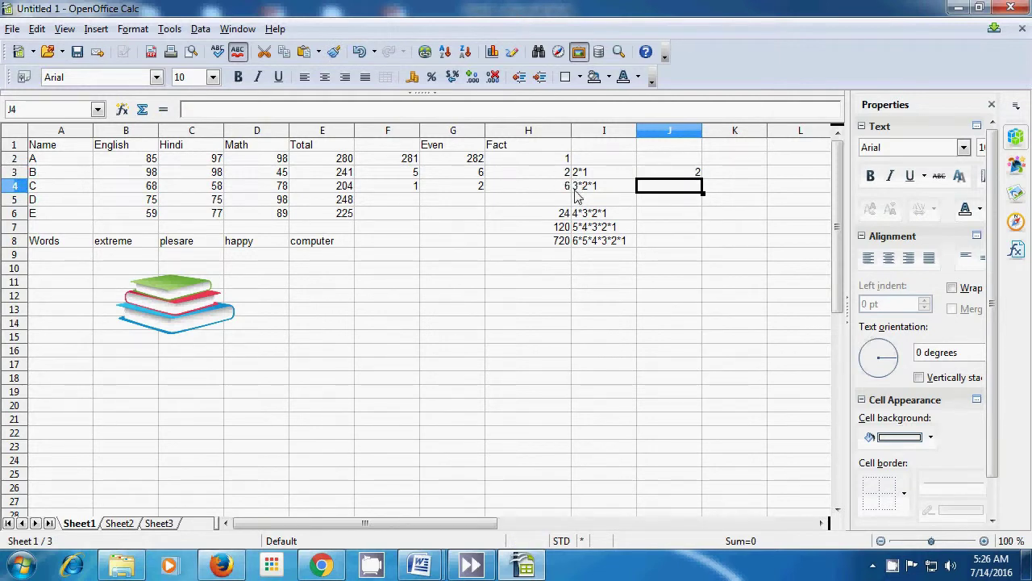
text(=3)
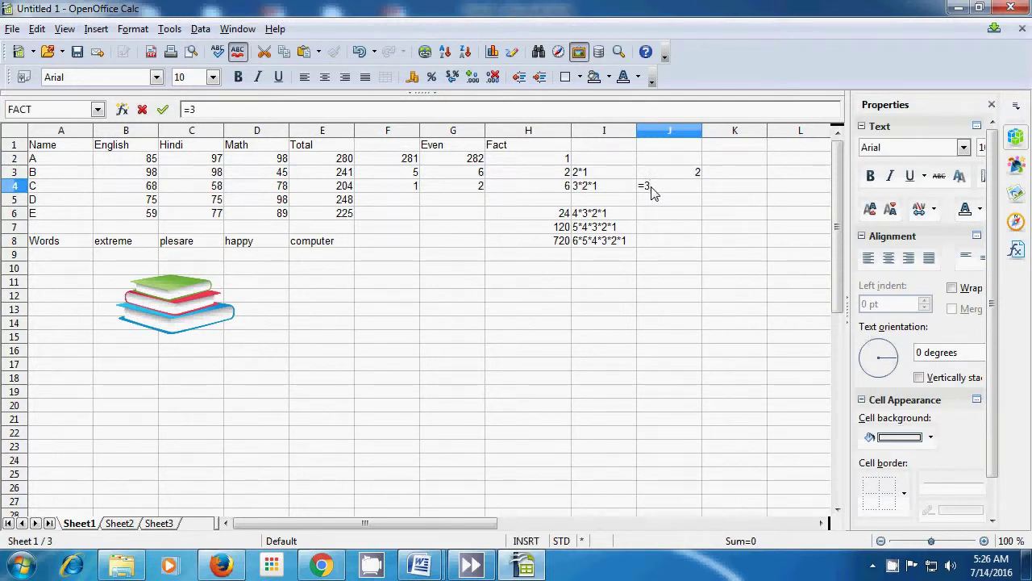
text(*2*1)
key(Return)
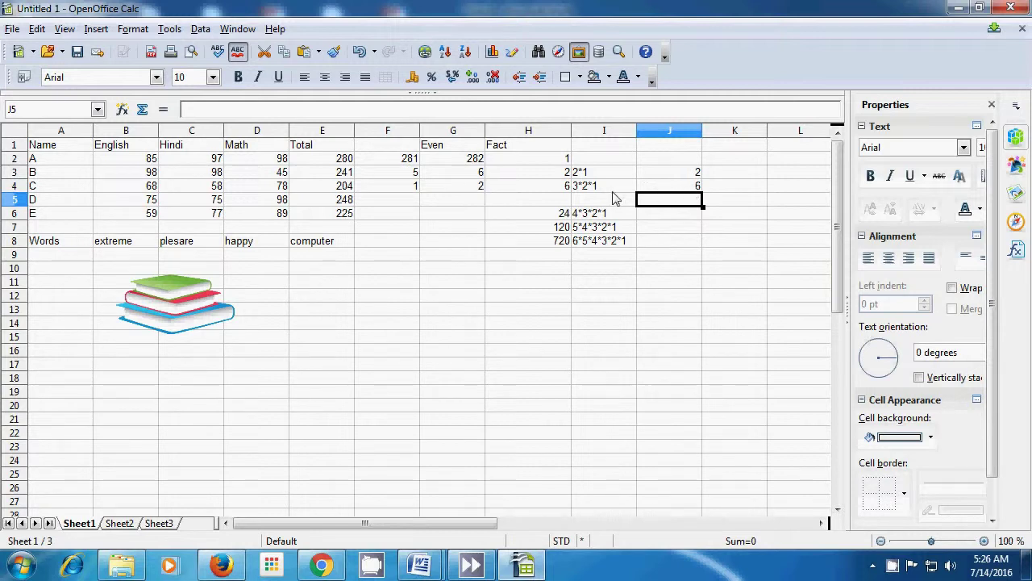
Enter the formula =4*3*2*1 in cell J6 and compare its result with the FACT formula in cell H6.
click(656, 219)
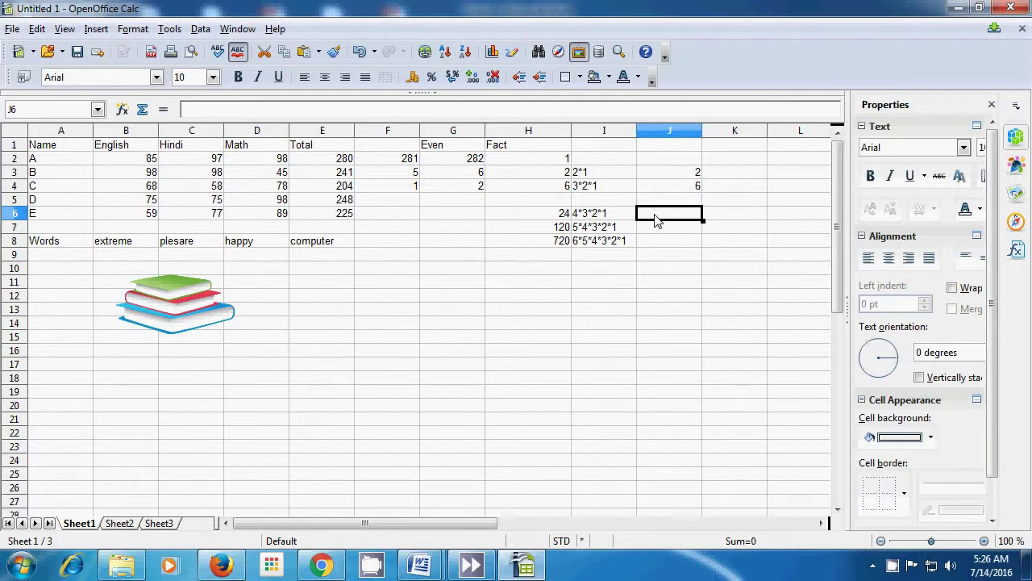
text(=)
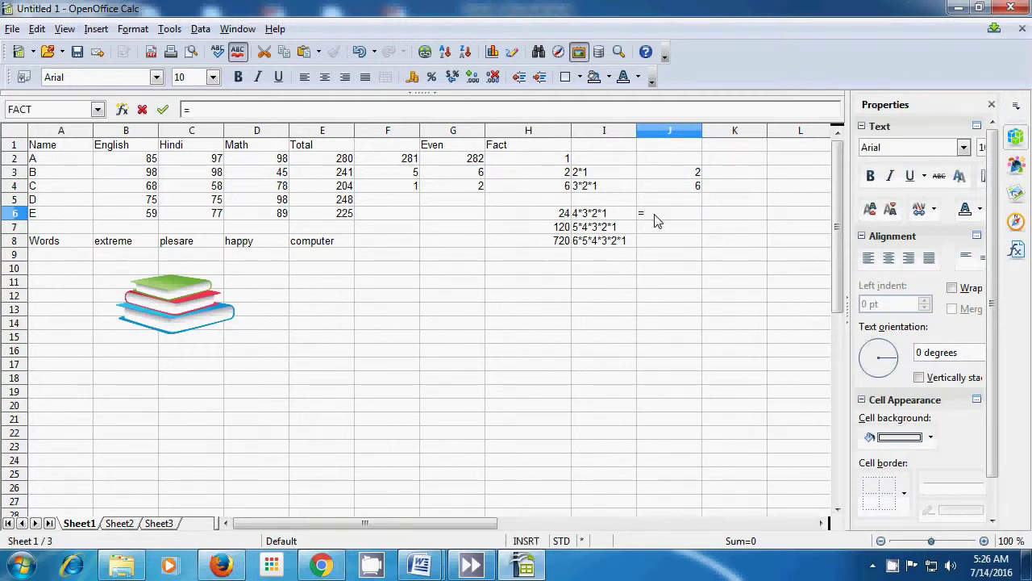
text(4*3*2*1)
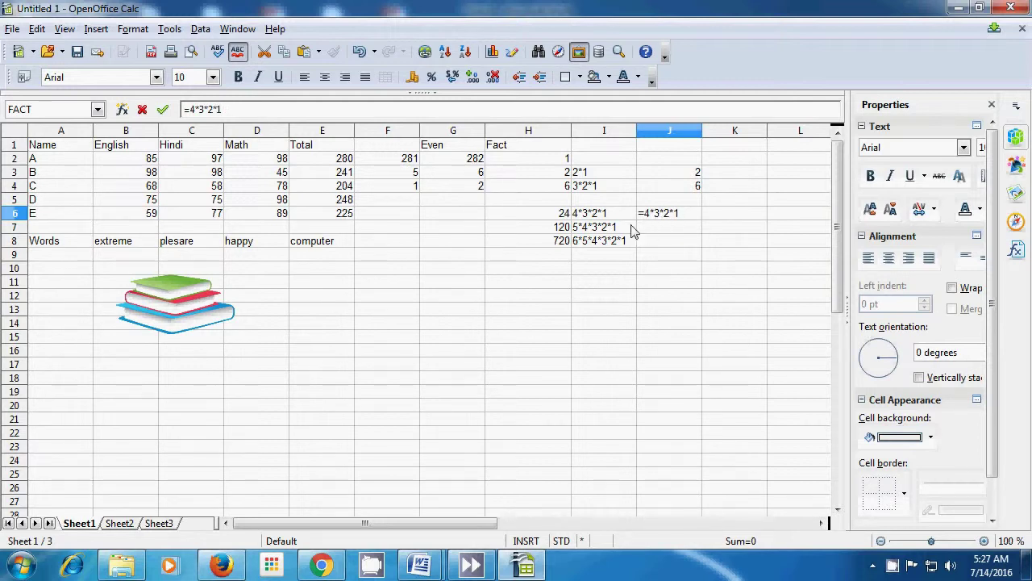
key(Return)
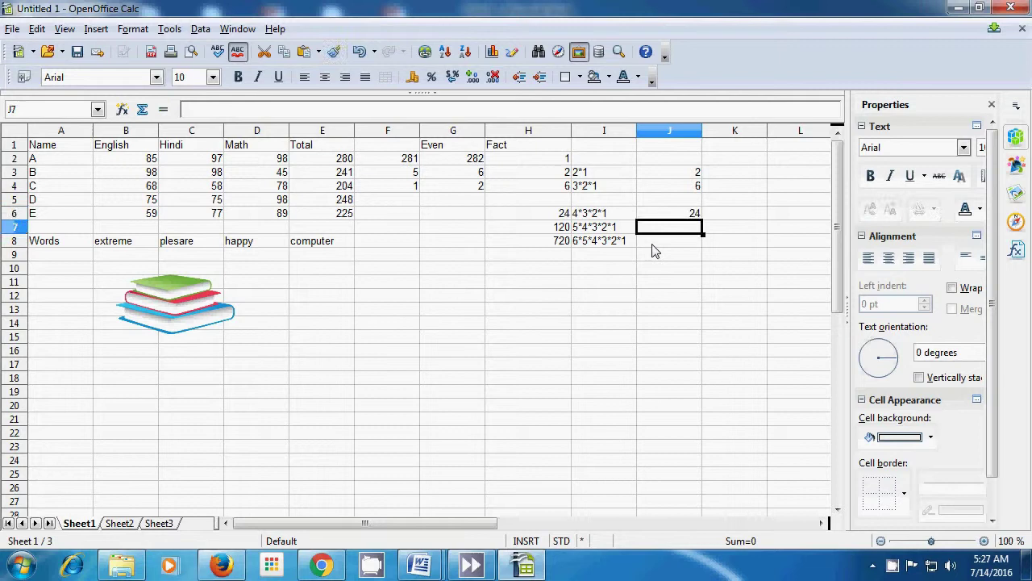
click(675, 213)
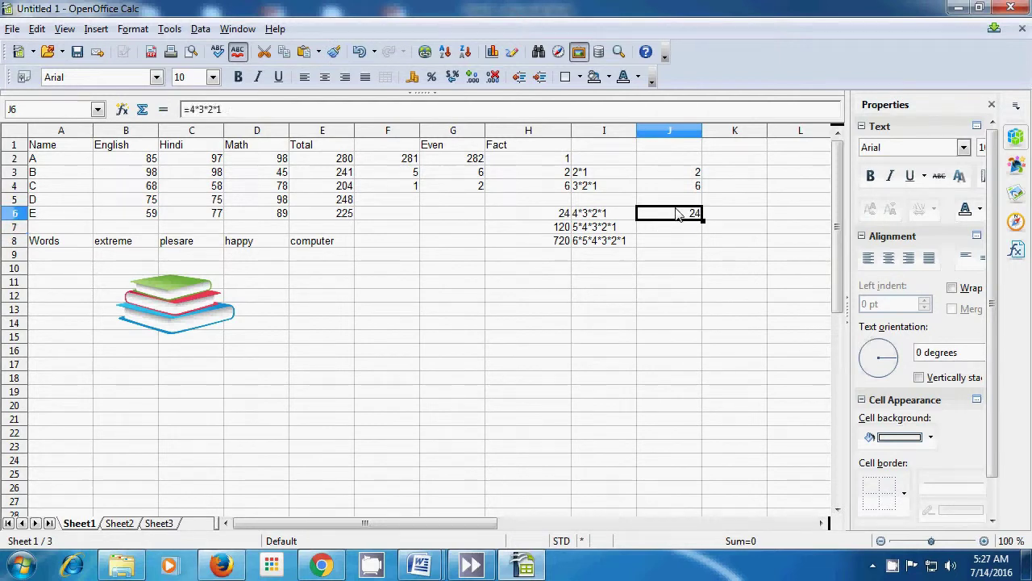
click(553, 212)
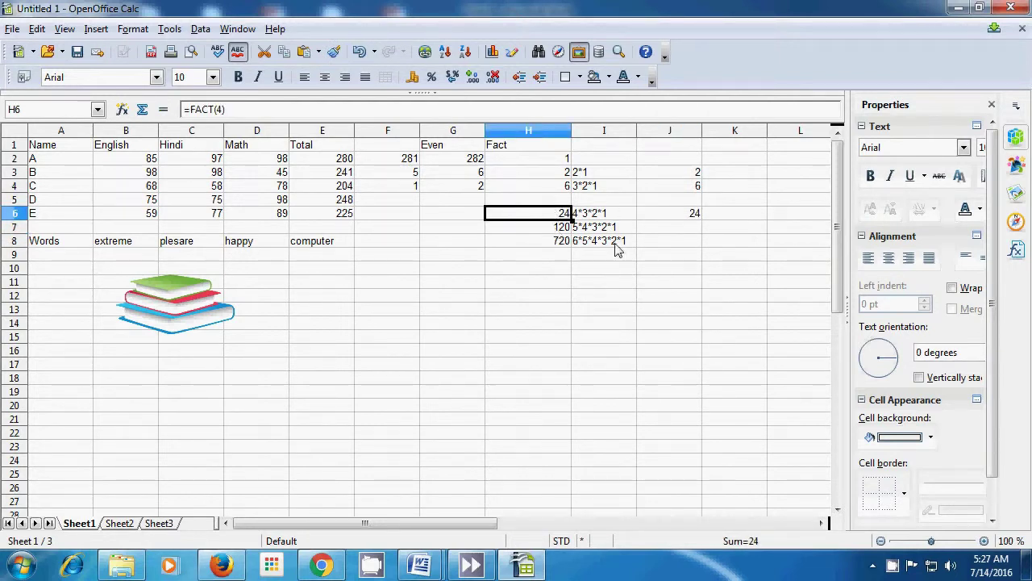
click(661, 229)
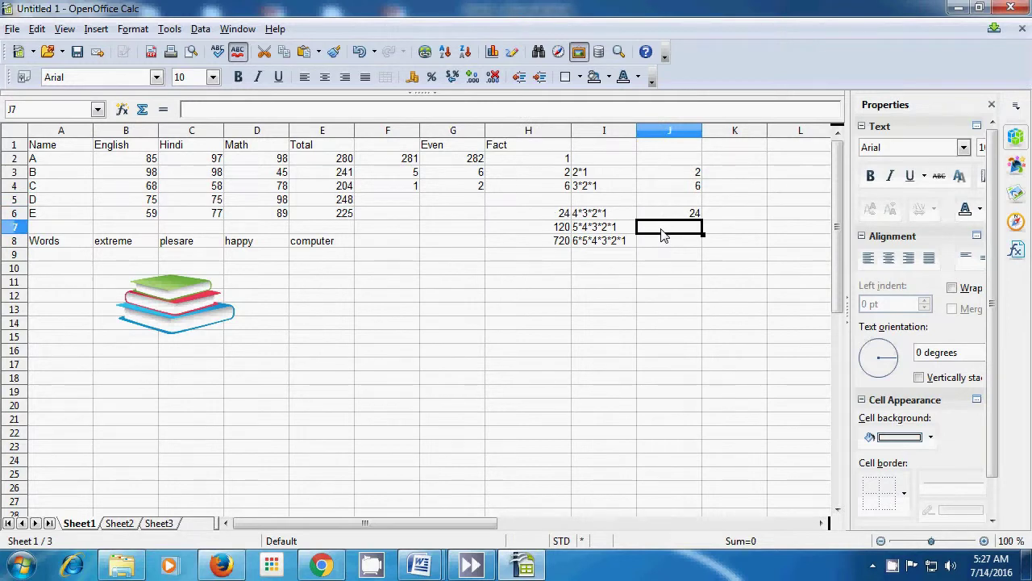
Enter the formula =5*4*3*2*1 in cell J7 and compare its result with the FACT formula in cell H7.
text(=)
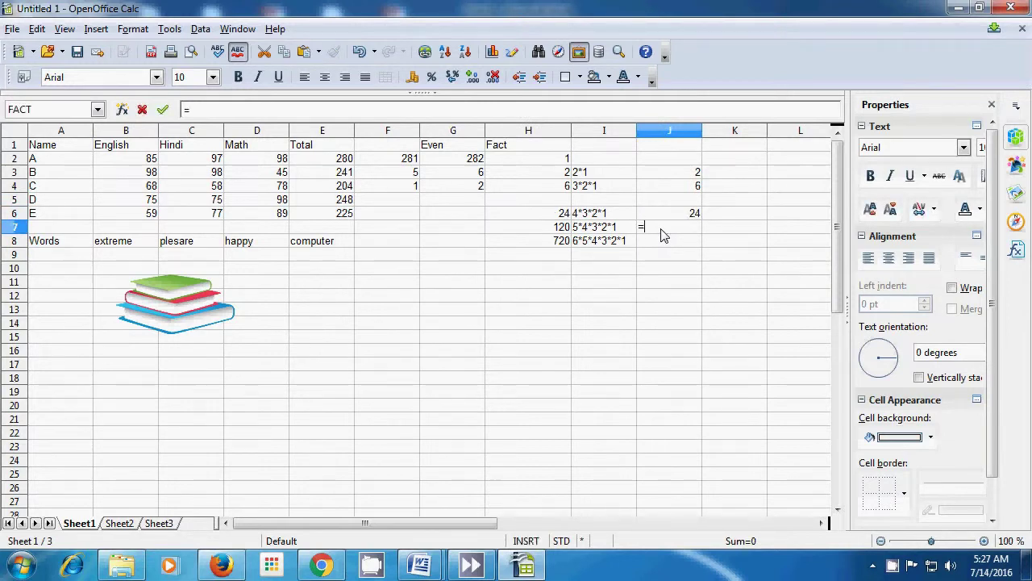
text(5*4*3*2*1)
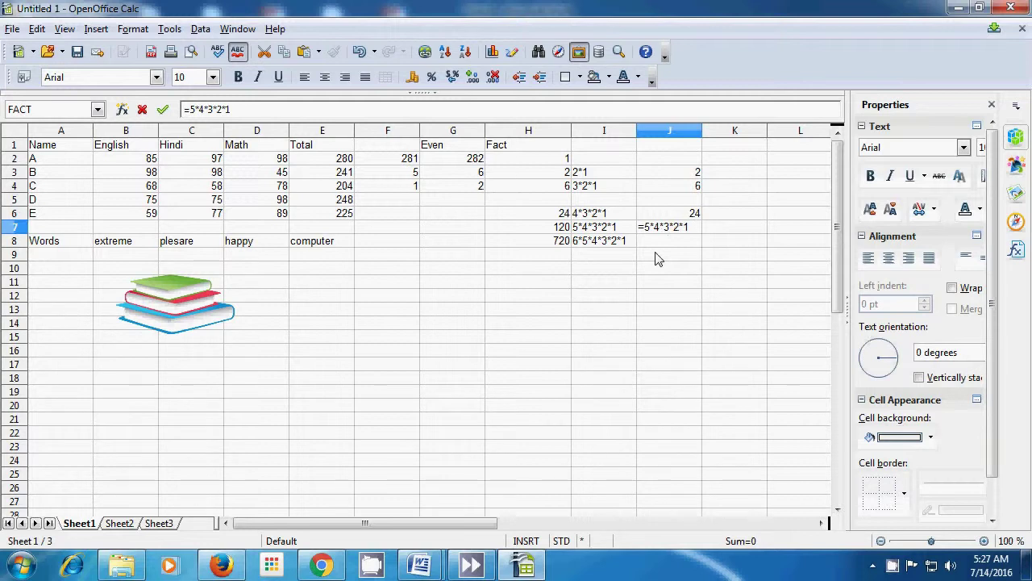
key(Return)
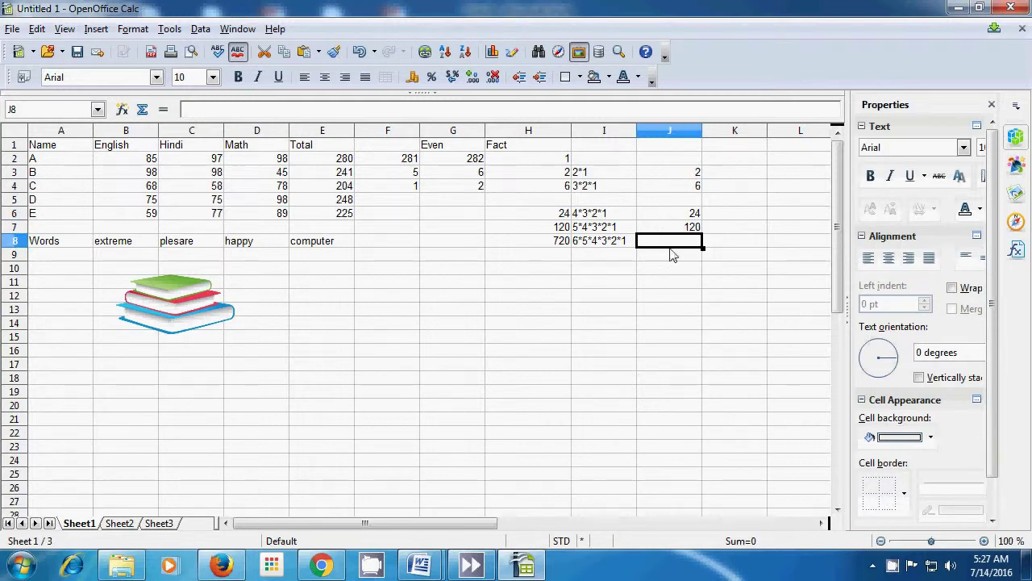
click(676, 229)
click(559, 240)
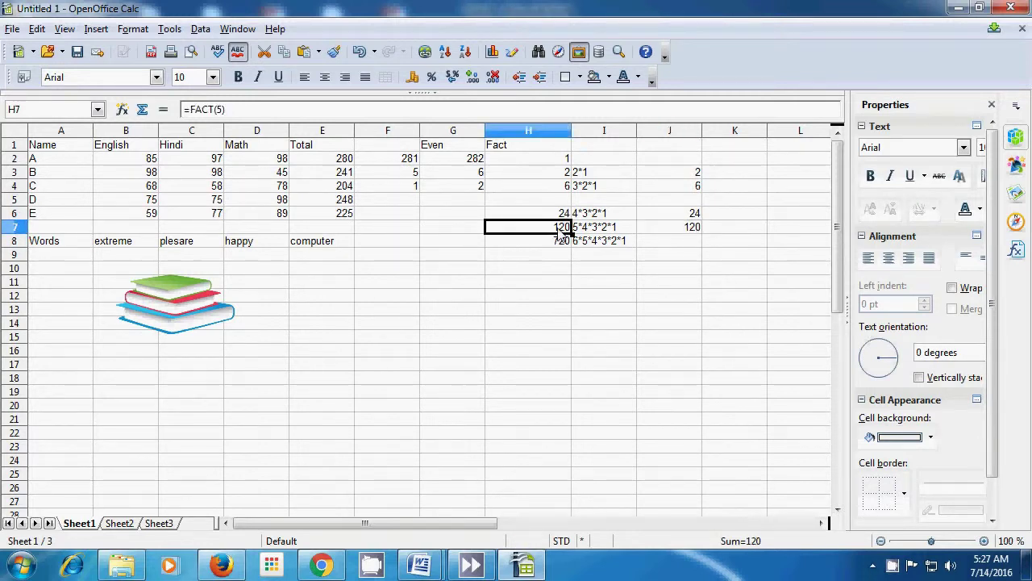
Enter the formula =6*5*4*3*2*1 in cell J8 and compare its result with the FACT formula in cell H8.
click(666, 245)
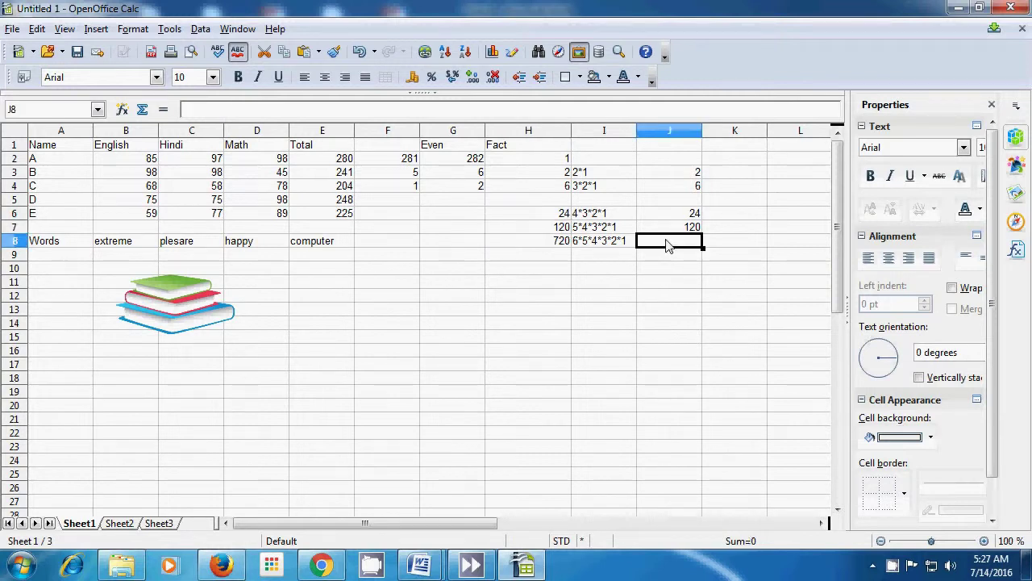
text(=)
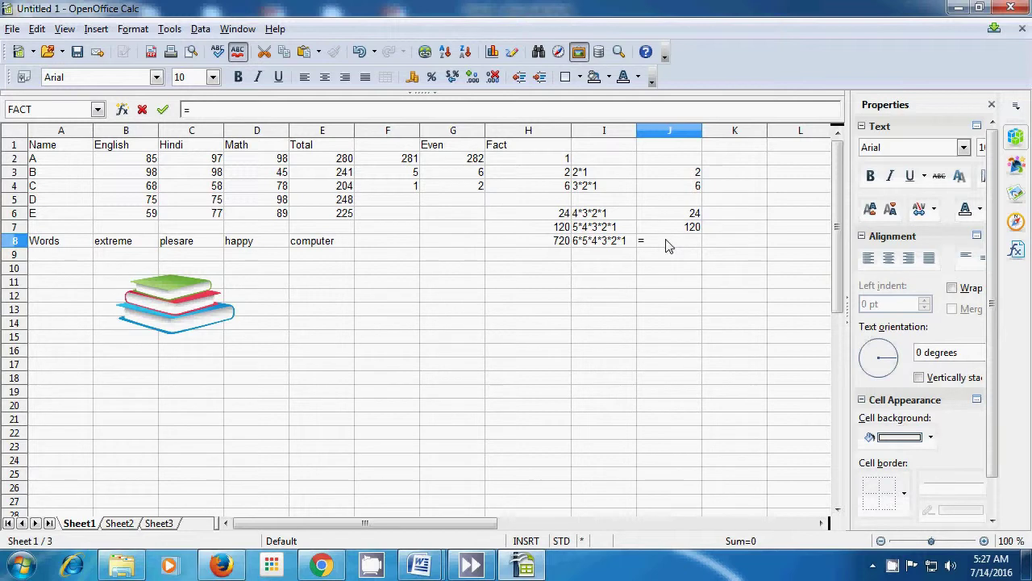
text(6*5*4*3)
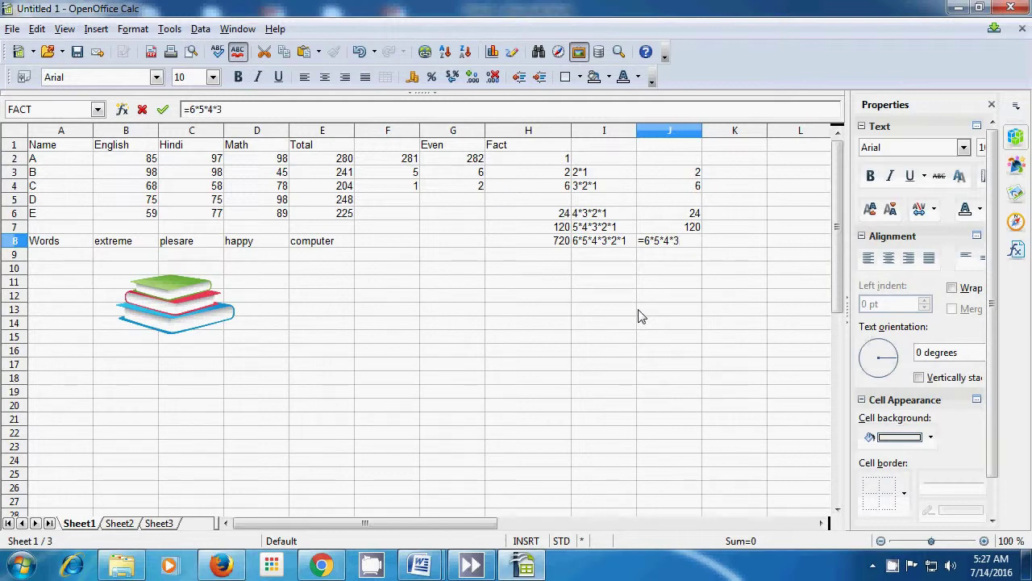
text(*2*1)
key(Return)
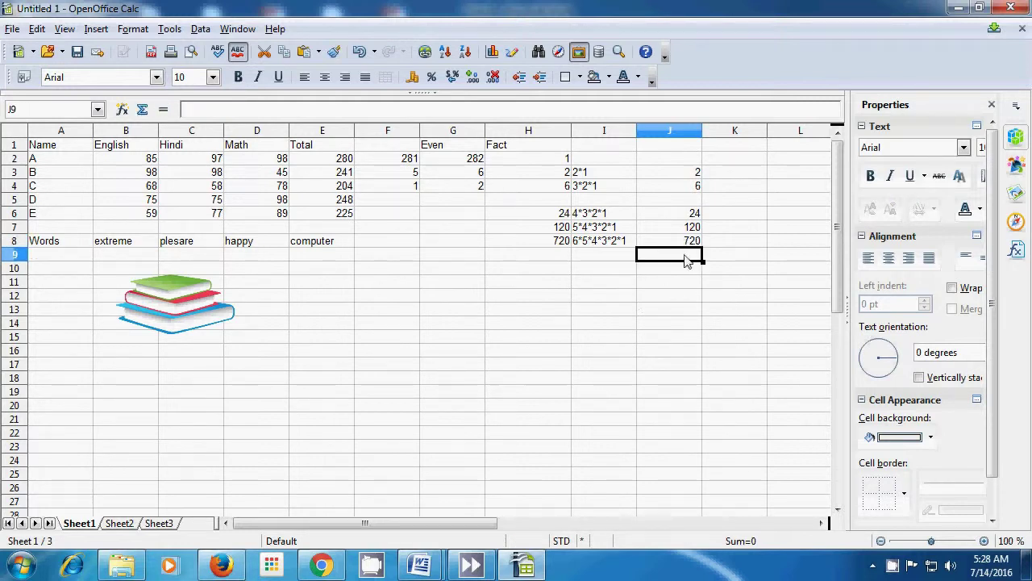
click(688, 241)
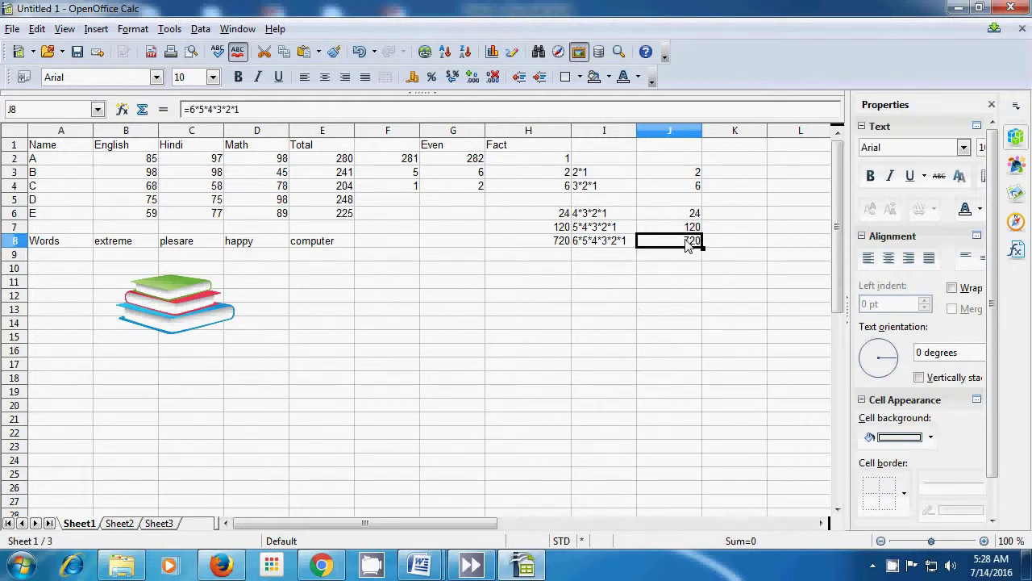
click(540, 242)
click(536, 309)
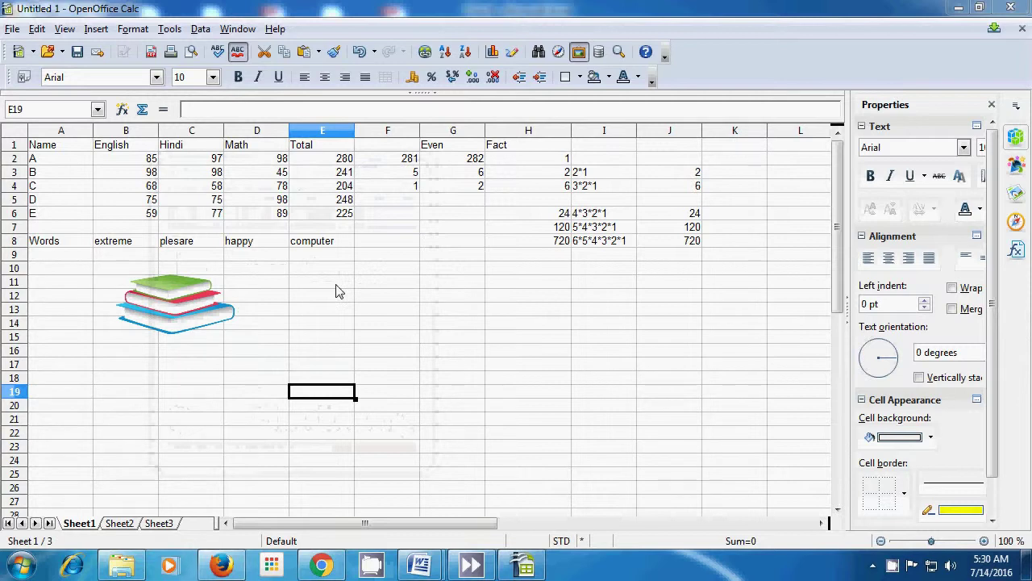
Enter the heading mod in cell E11 to label the MOD function examples.
click(334, 286)
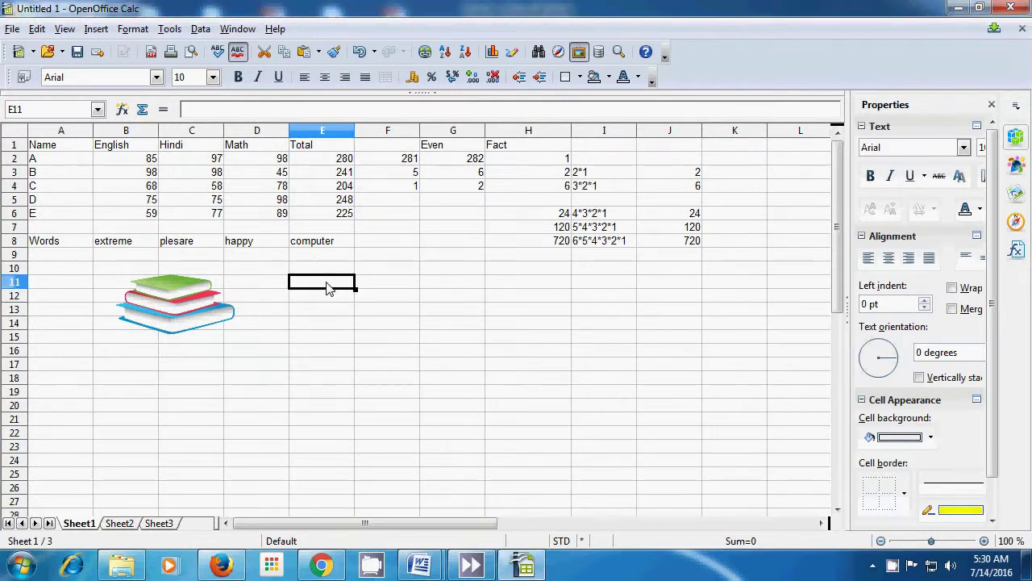
text(mod)
key(Return)
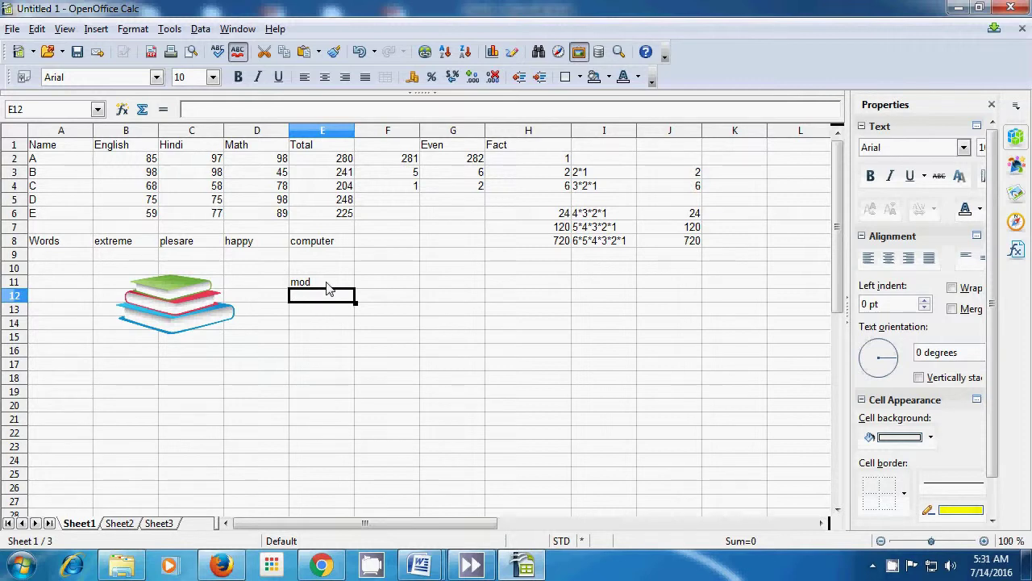
Enter the formula =mod(8;4) in cell E12 to calculate the remainder of 8 divided by 4.
text(=)
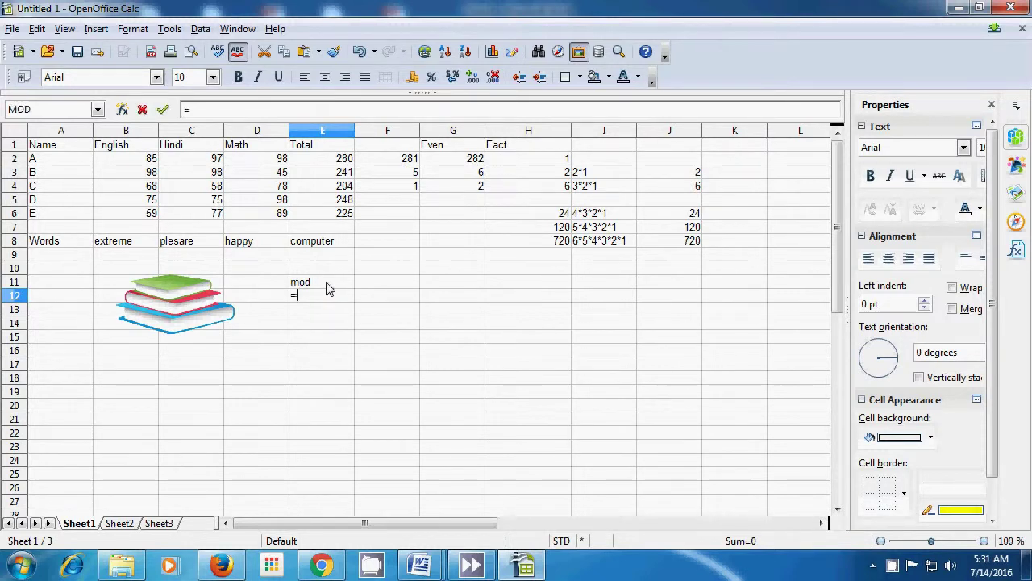
text(mod)
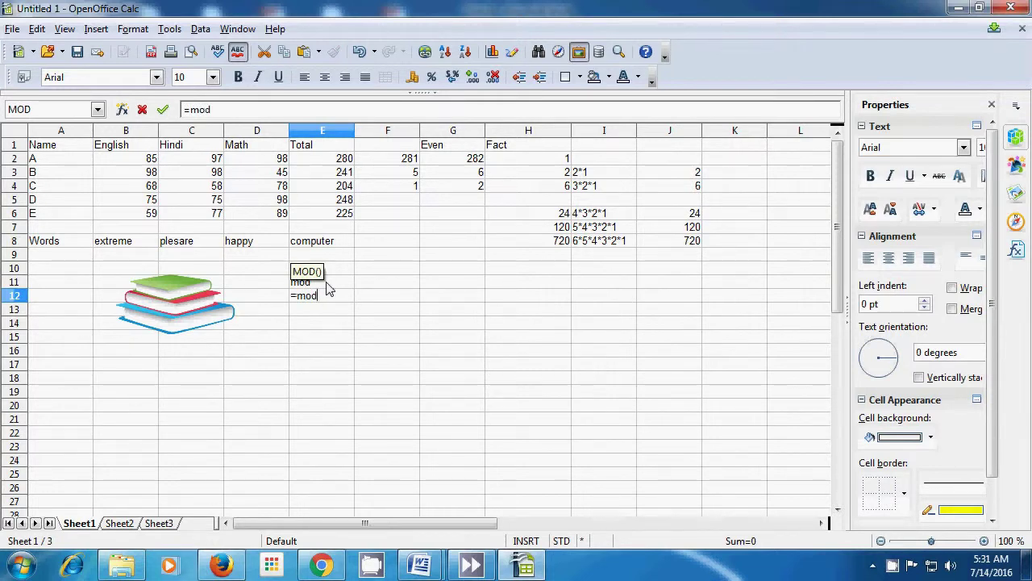
text(()
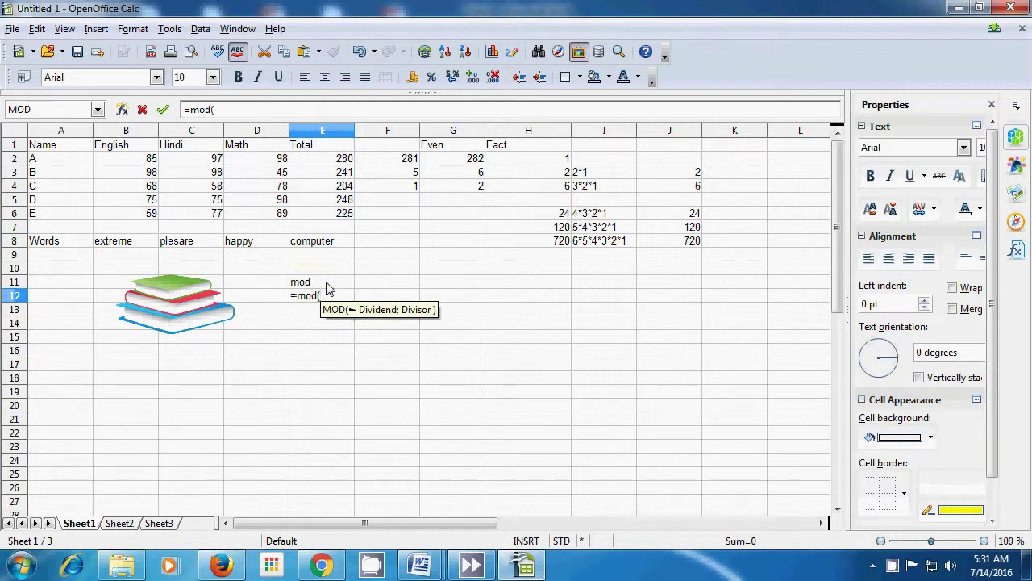
text(8)
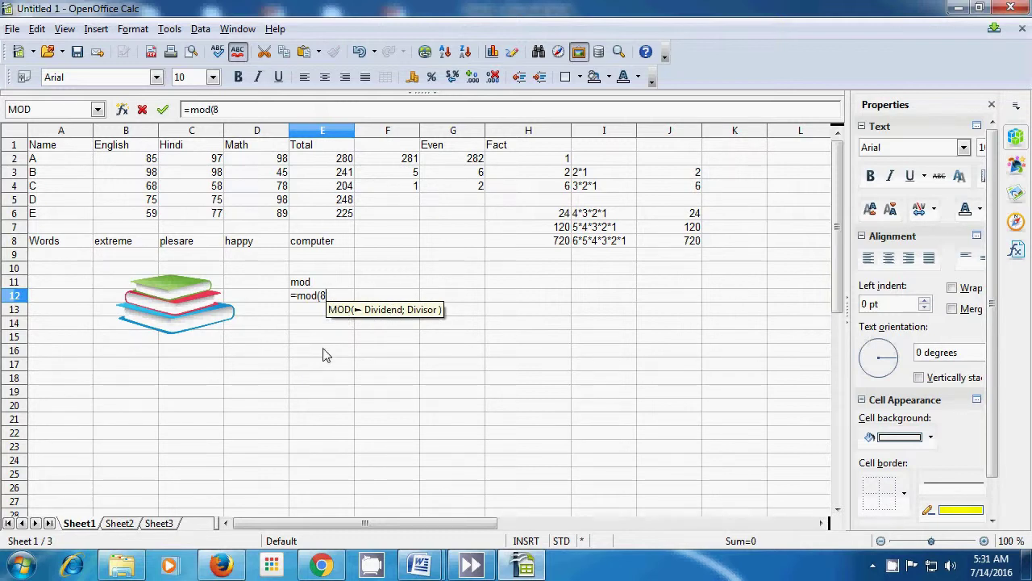
text(;)
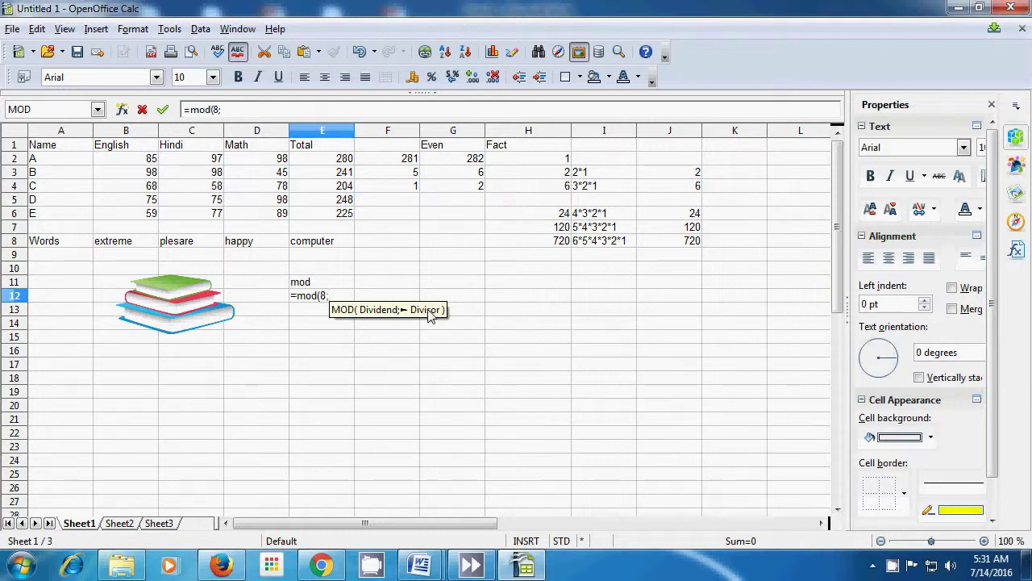
text(4)
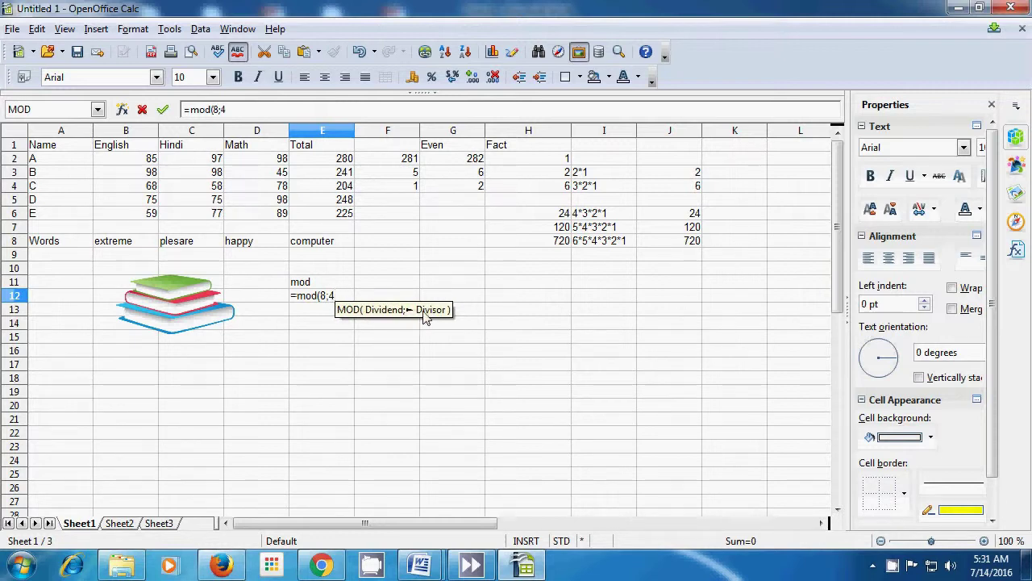
text())
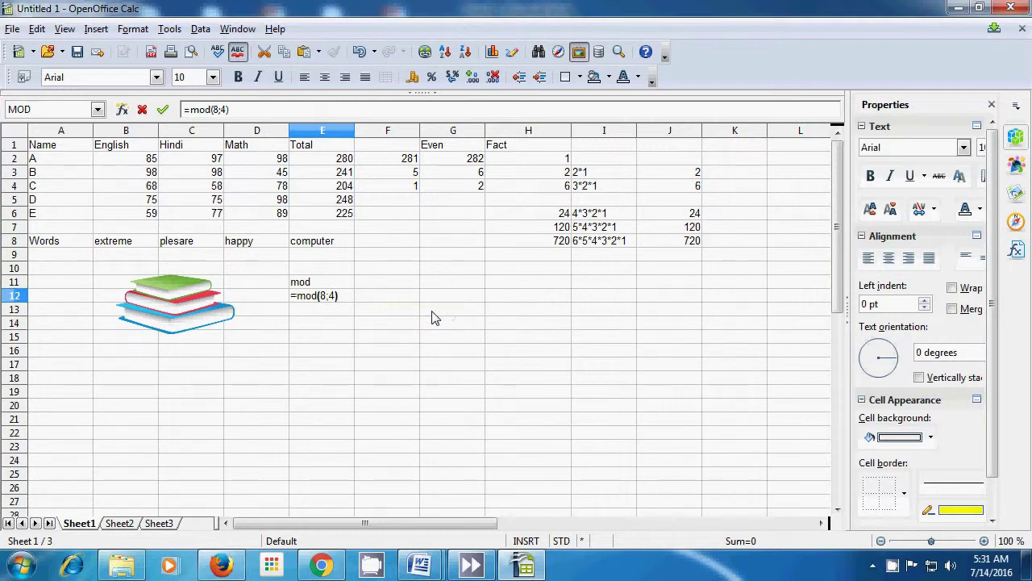
key(Return)
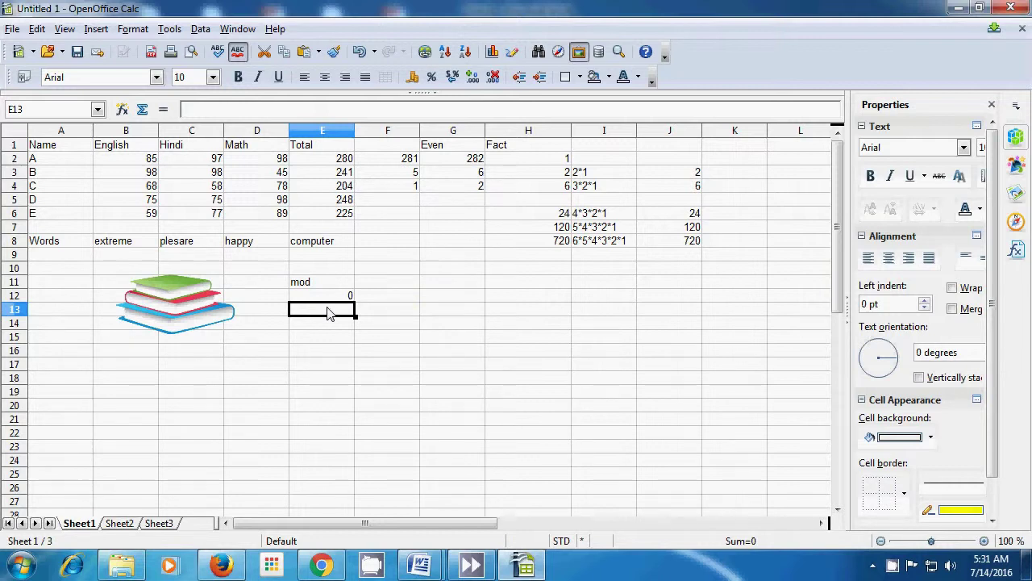
Enter the formula =mod(9;4) in cell E13 to calculate the remainder of 9 divided by 4.
text(=)
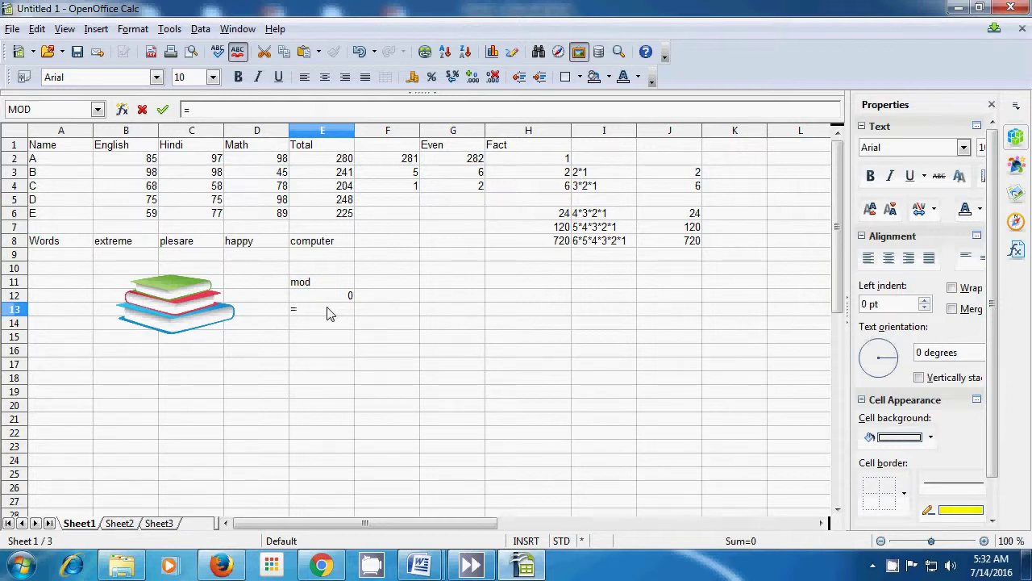
text(mod)
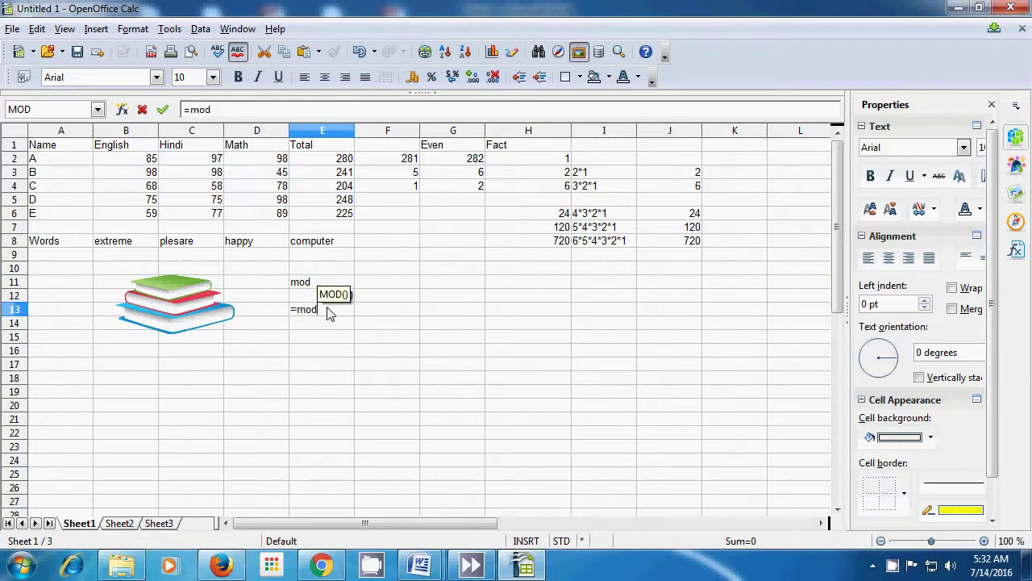
text(()
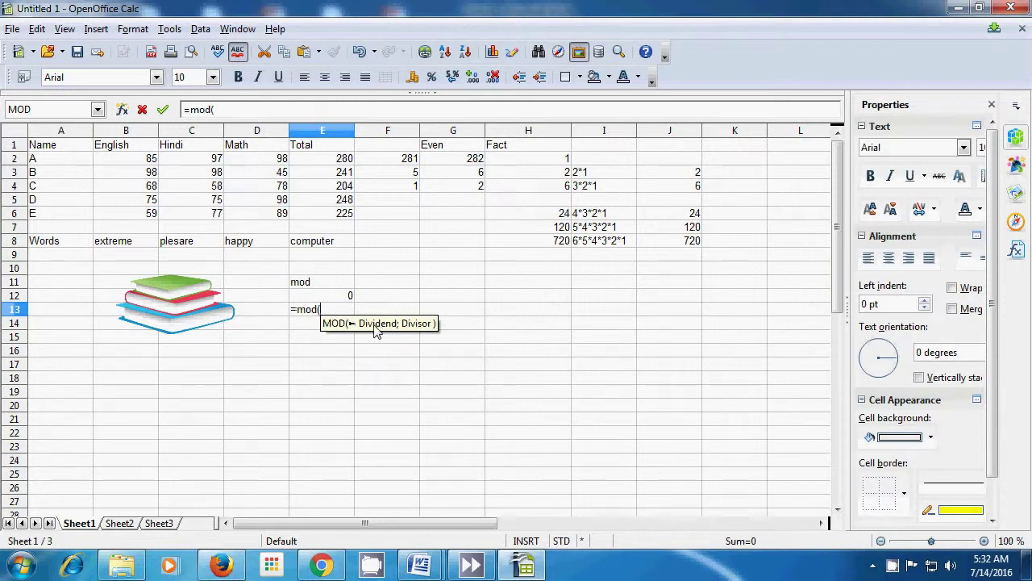
text(9)
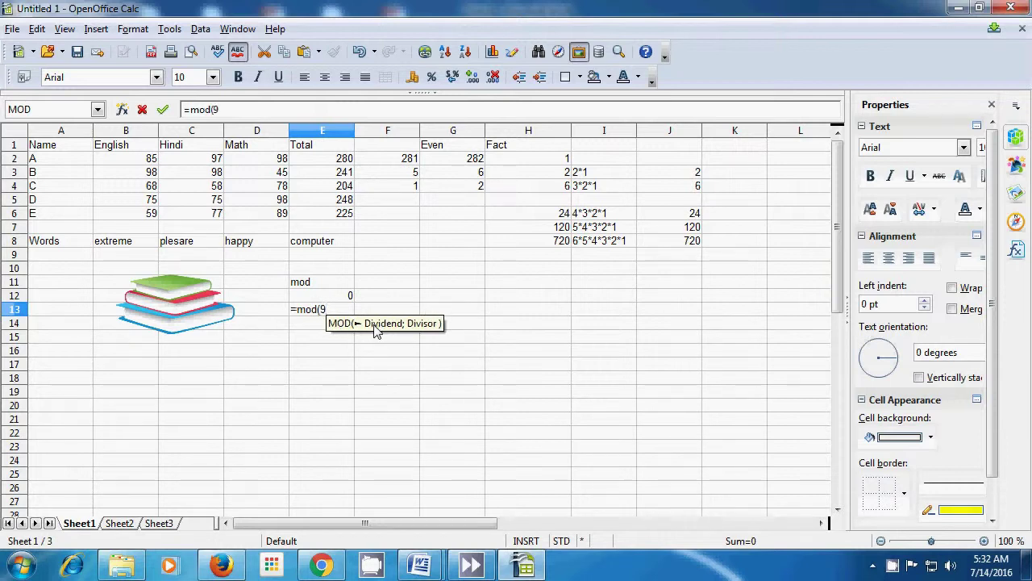
text(;)
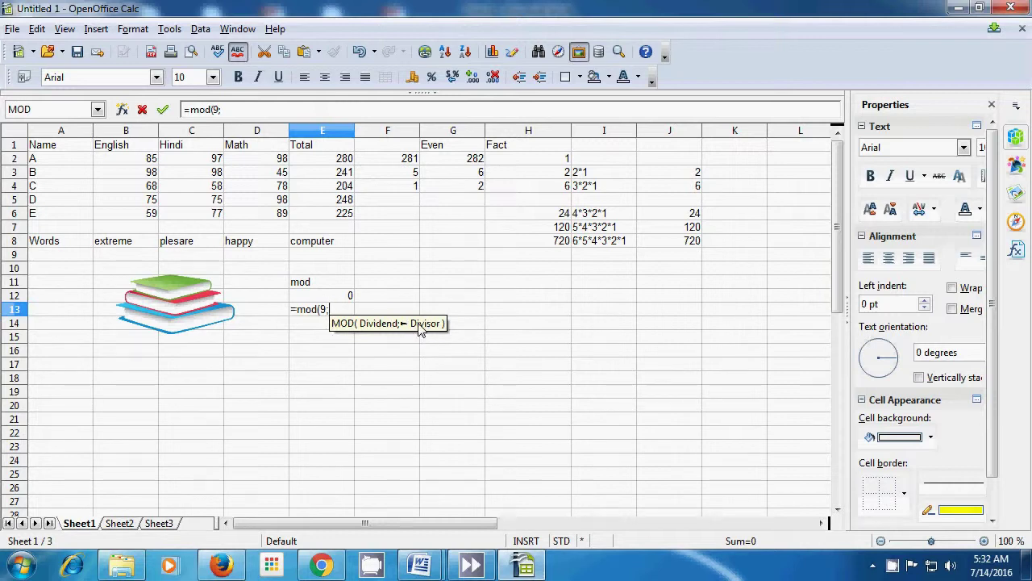
text(4)
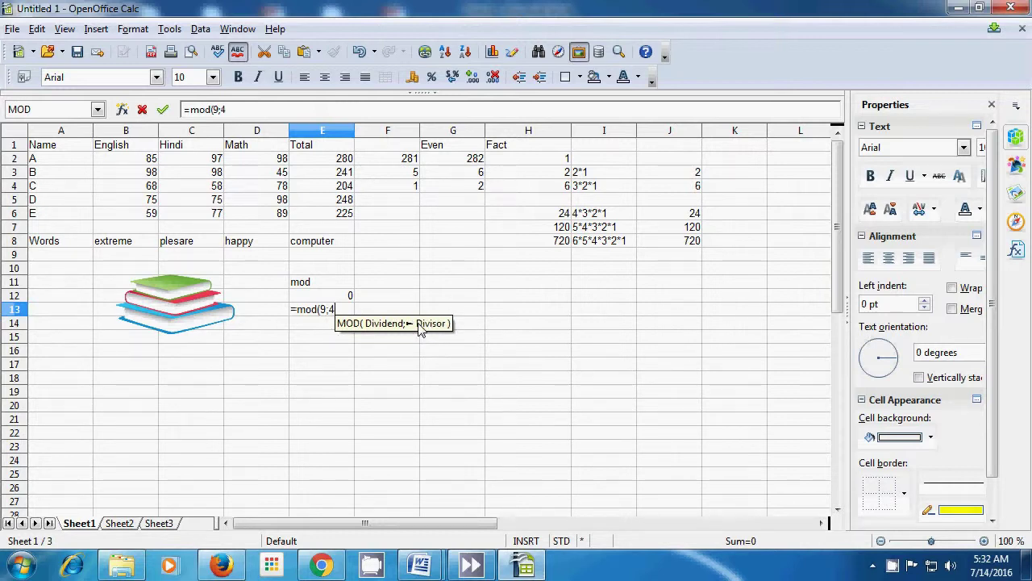
text())
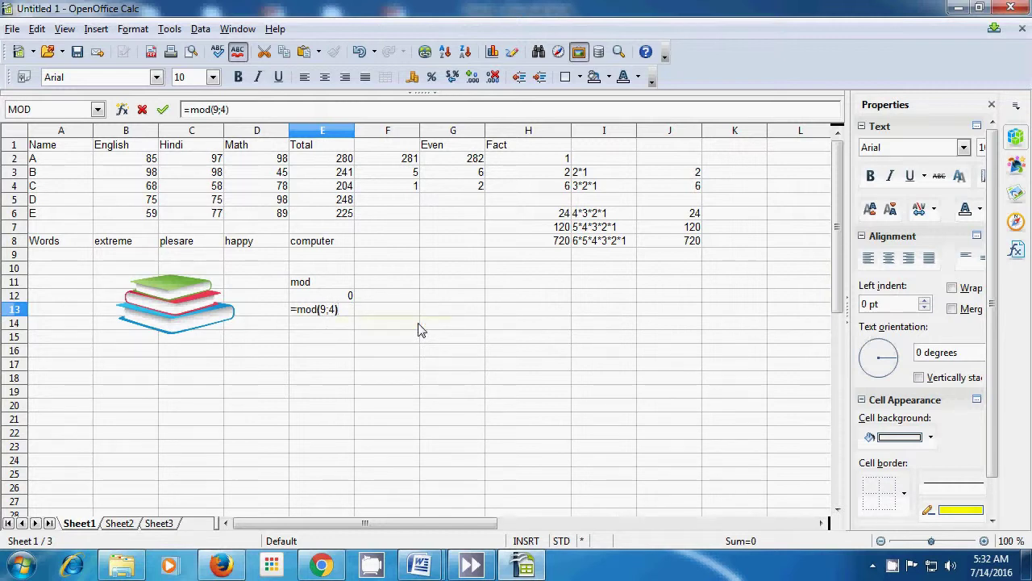
key(Return)
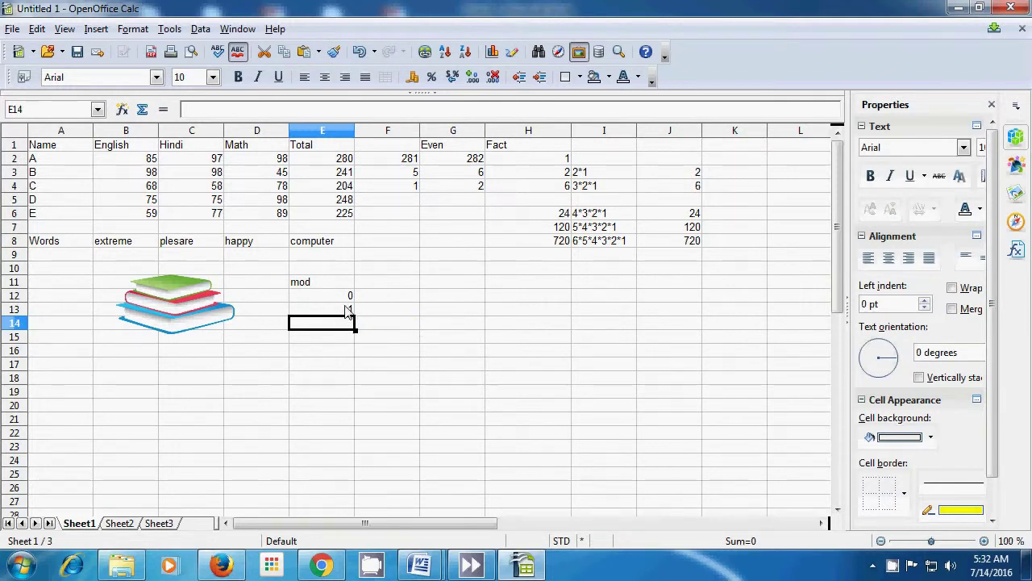
Enter the formula =mod(20;7) in cell E14 to calculate the remainder of 20 divided by 7.
text(=)
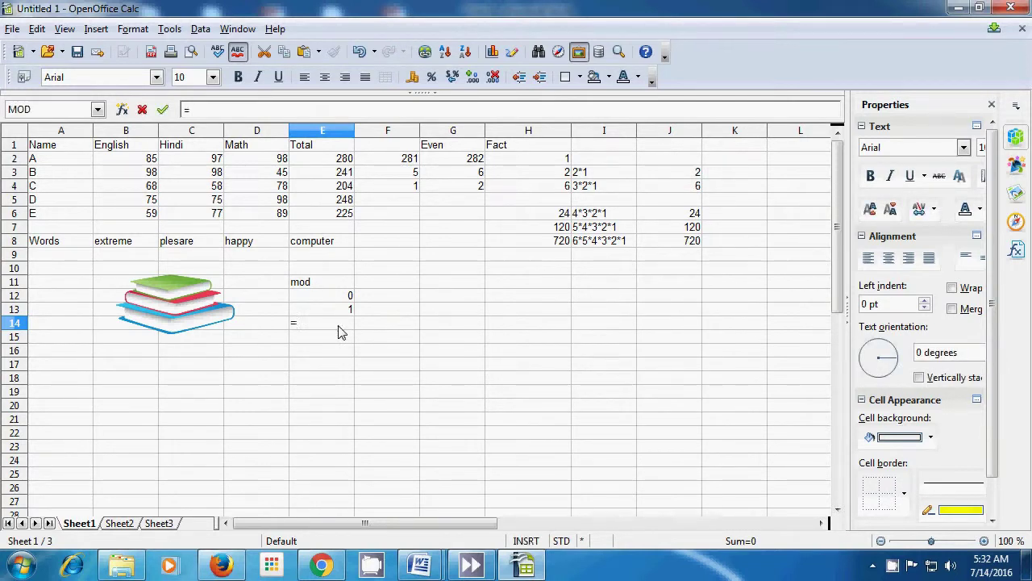
text(mod)
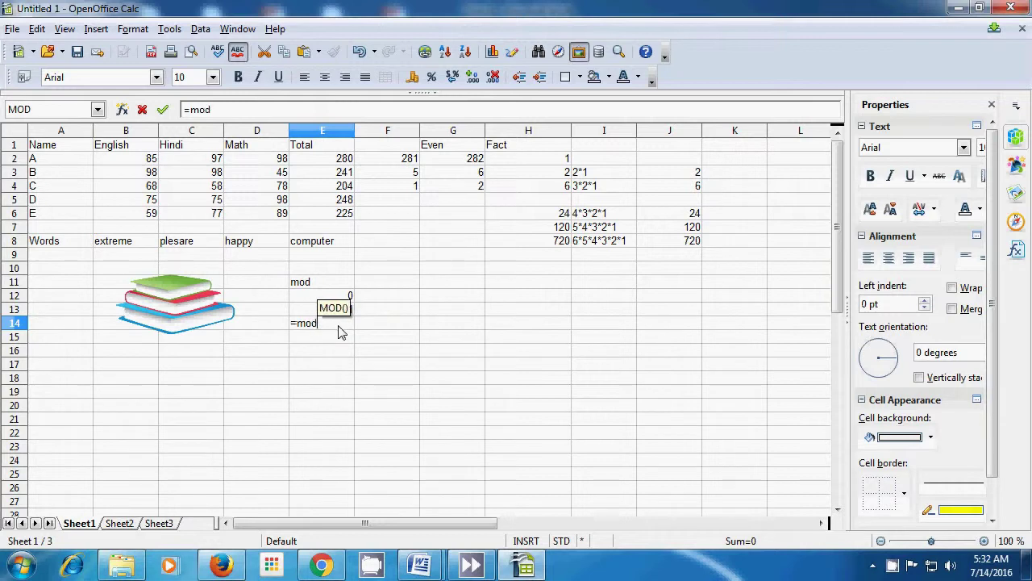
text(()
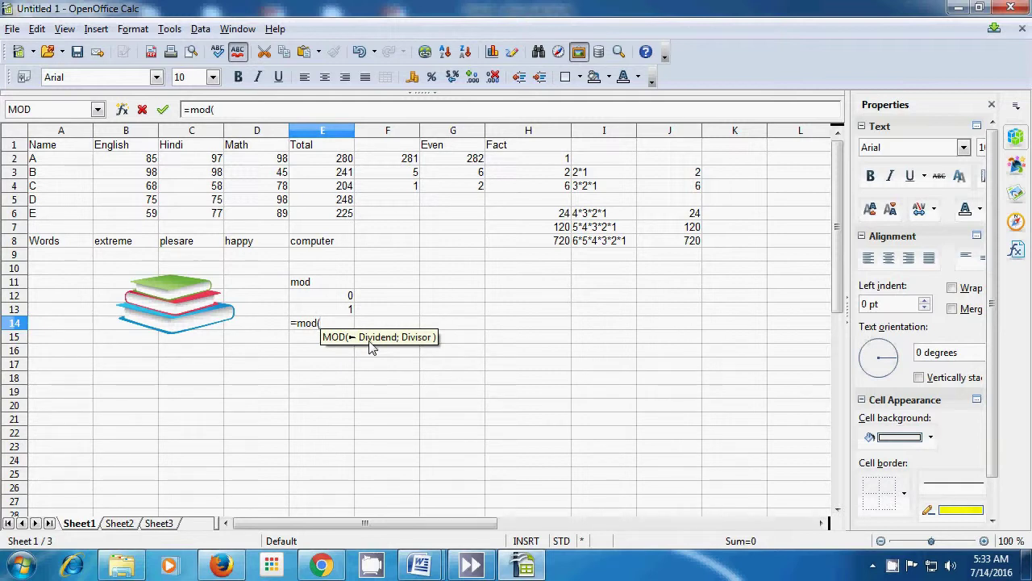
text(20)
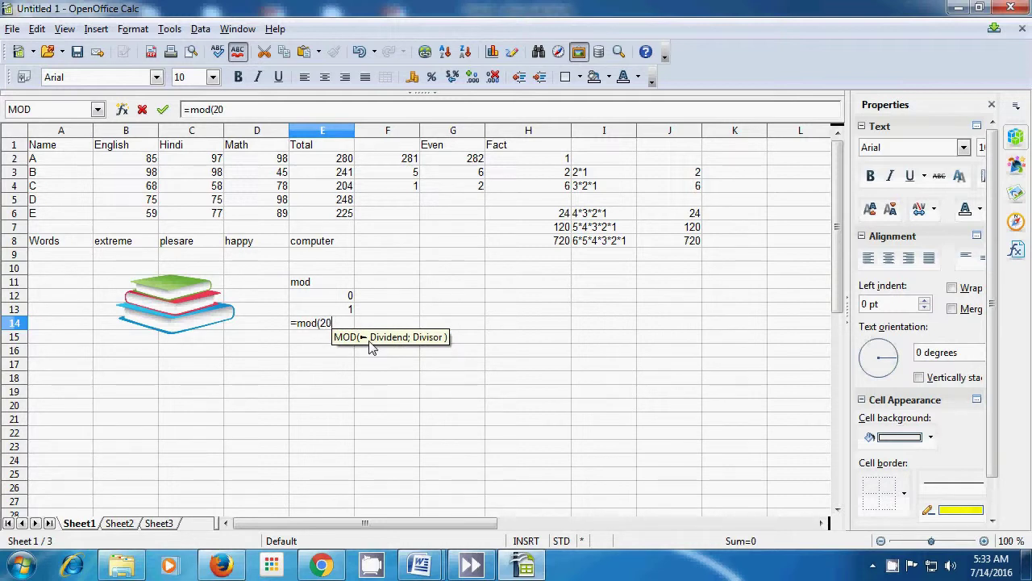
text(;)
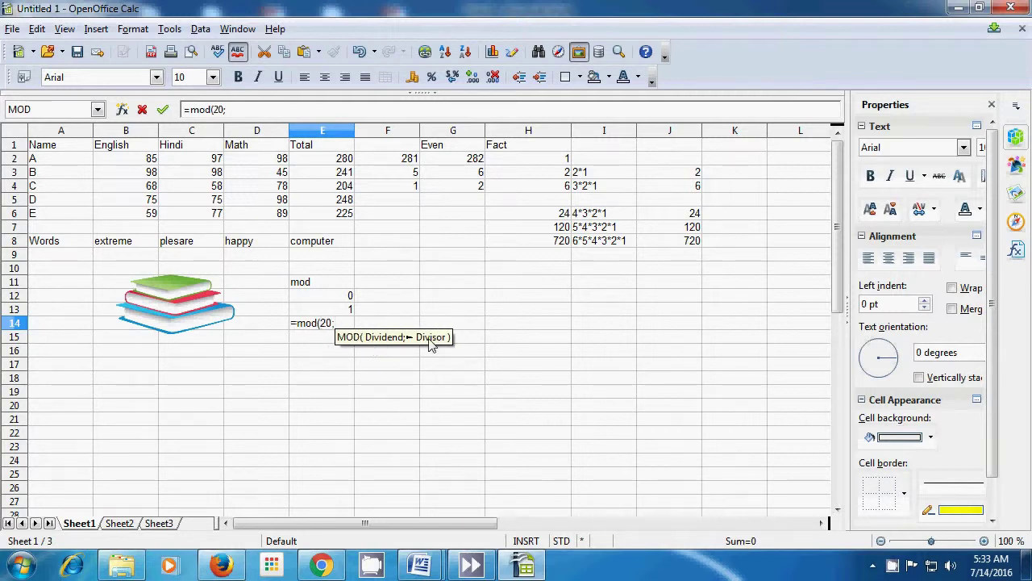
text(7)
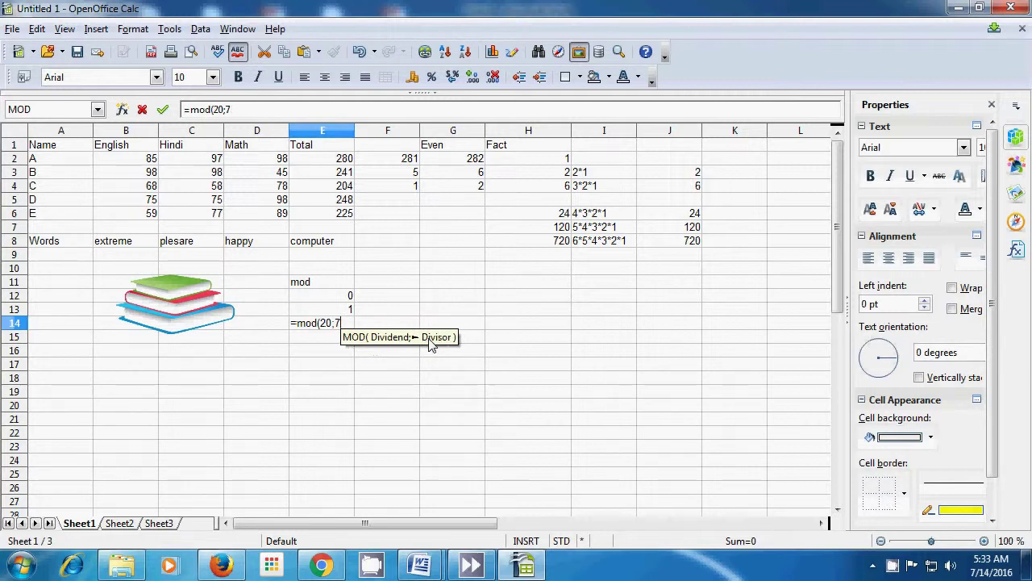
text())
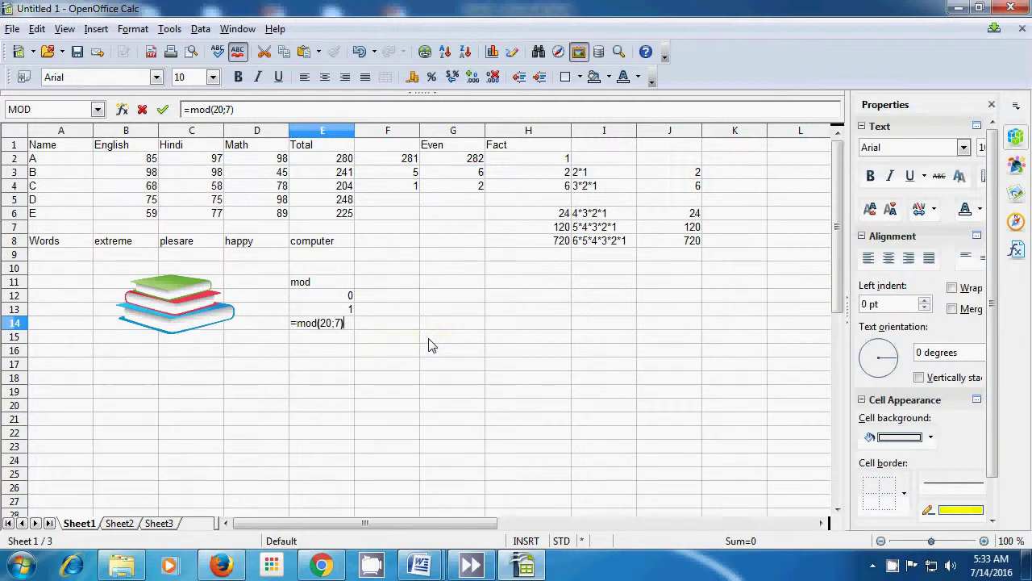
key(Return)
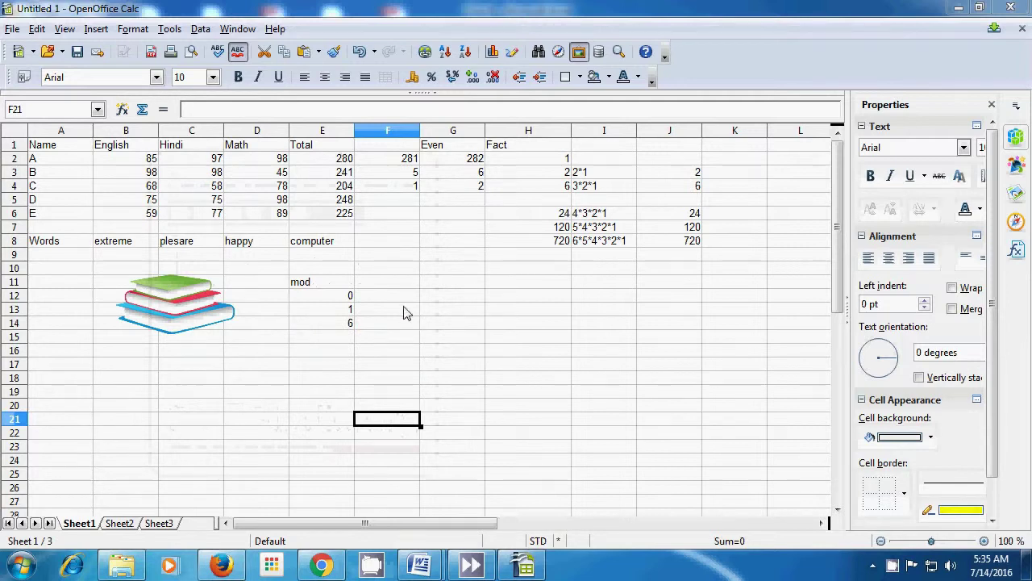
Enter the heading Pi in cell F11 and the formula =pi() in cell F12 below it.
click(391, 283)
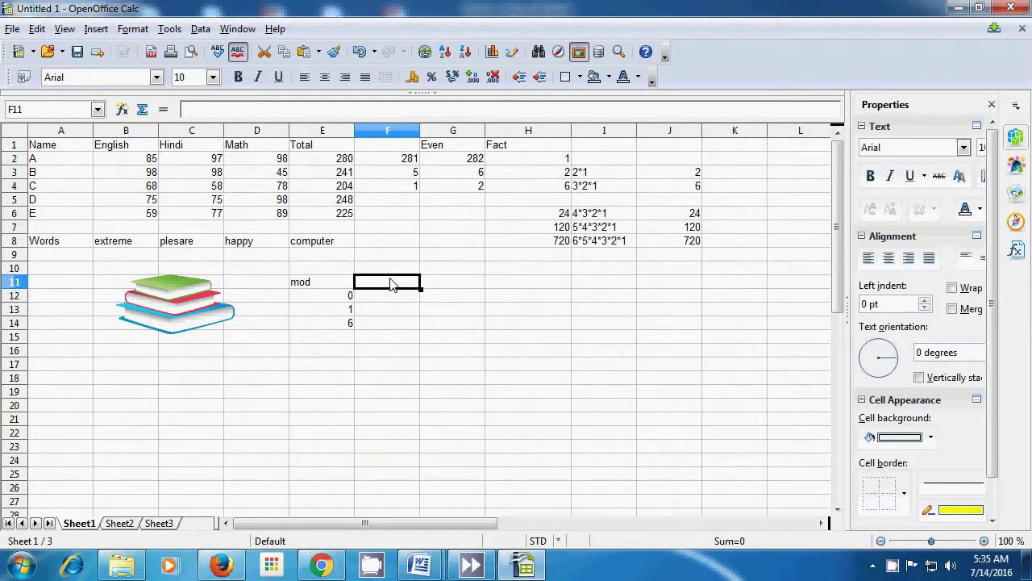
text(Pi)
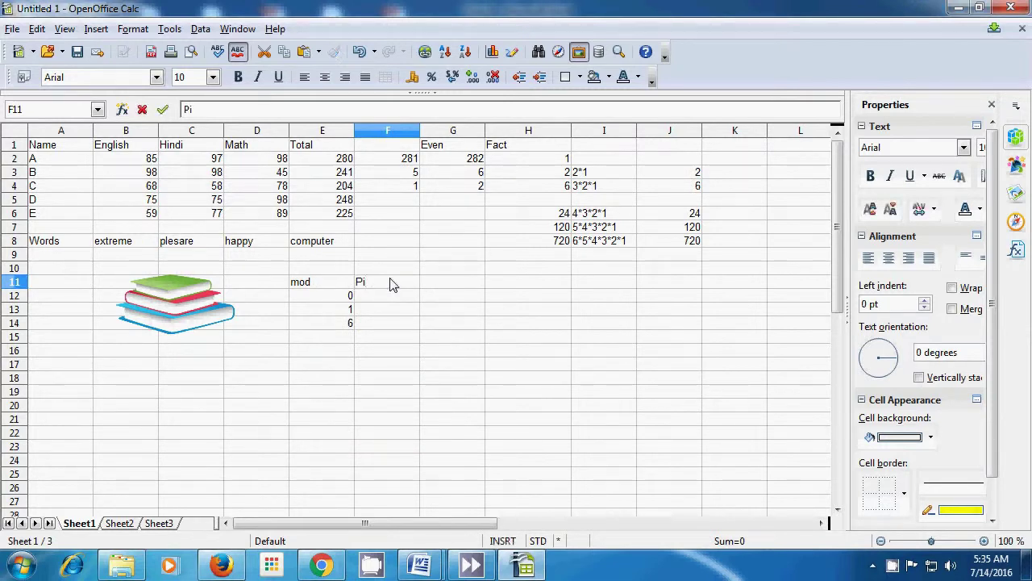
click(387, 297)
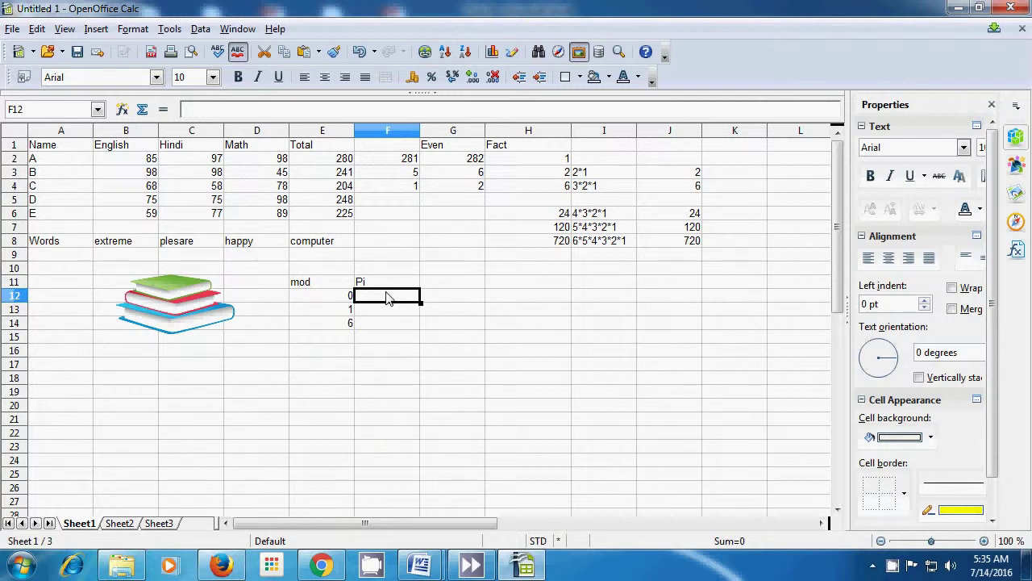
text(=)
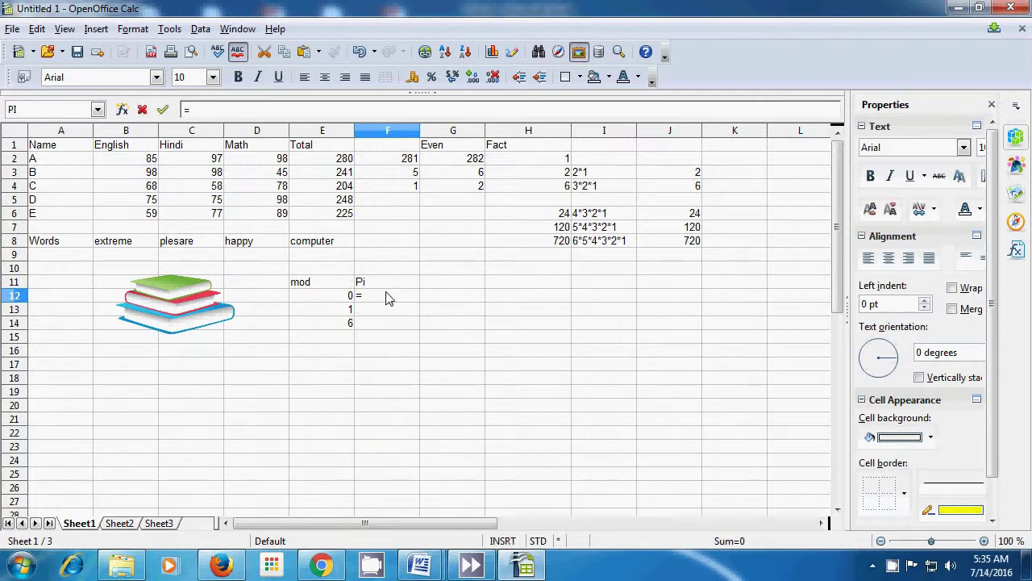
text(pi)
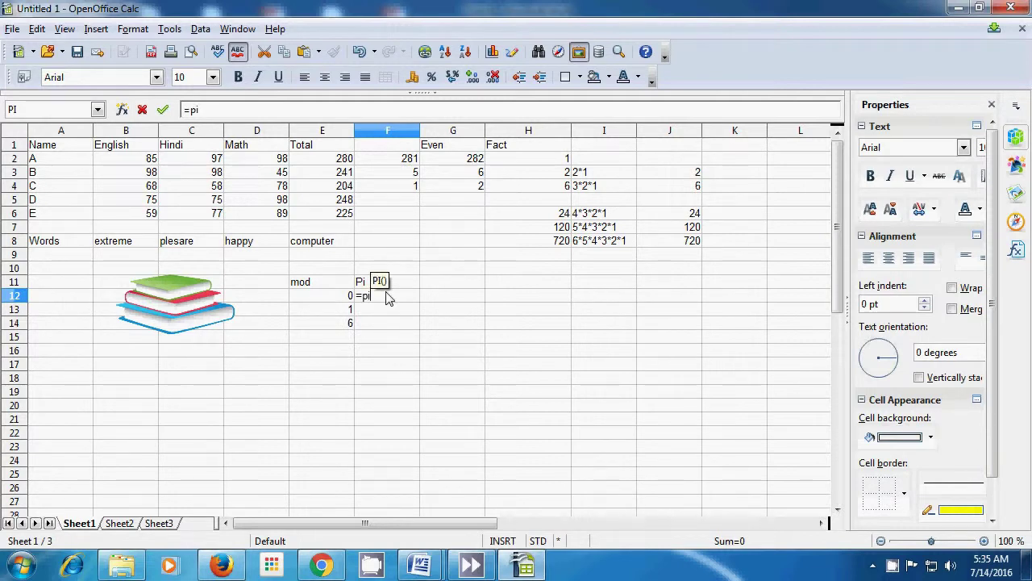
text(())
key(Return)
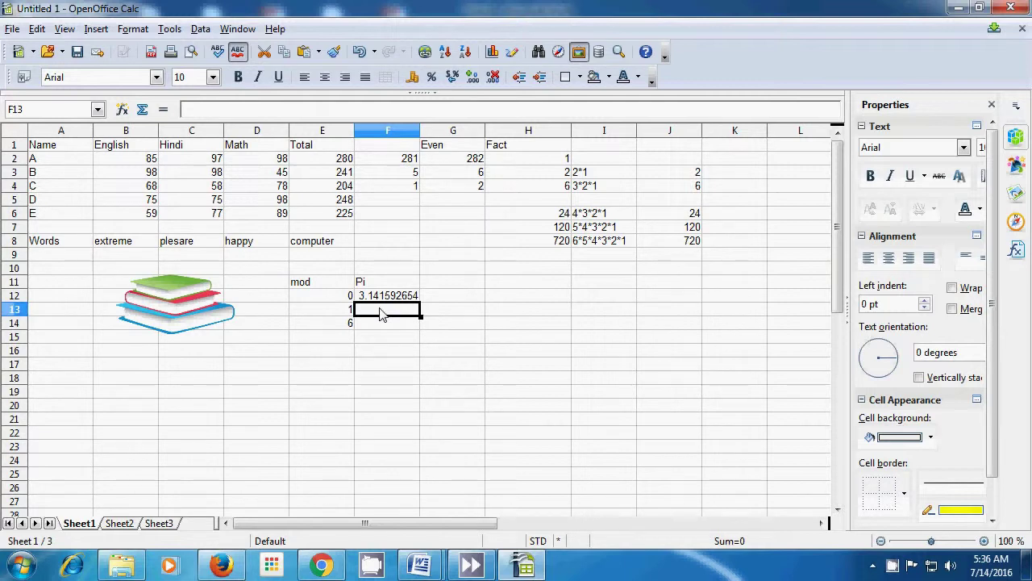
Try the formula =pi(2) with an argument in cell F13 and compare it with the formula in cell F12.
text(=)
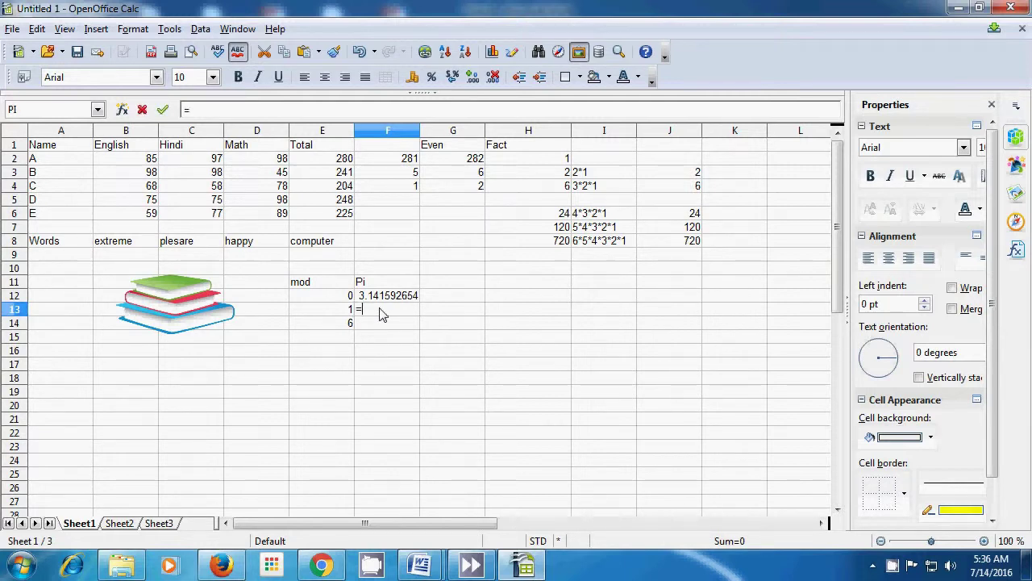
text(pi)
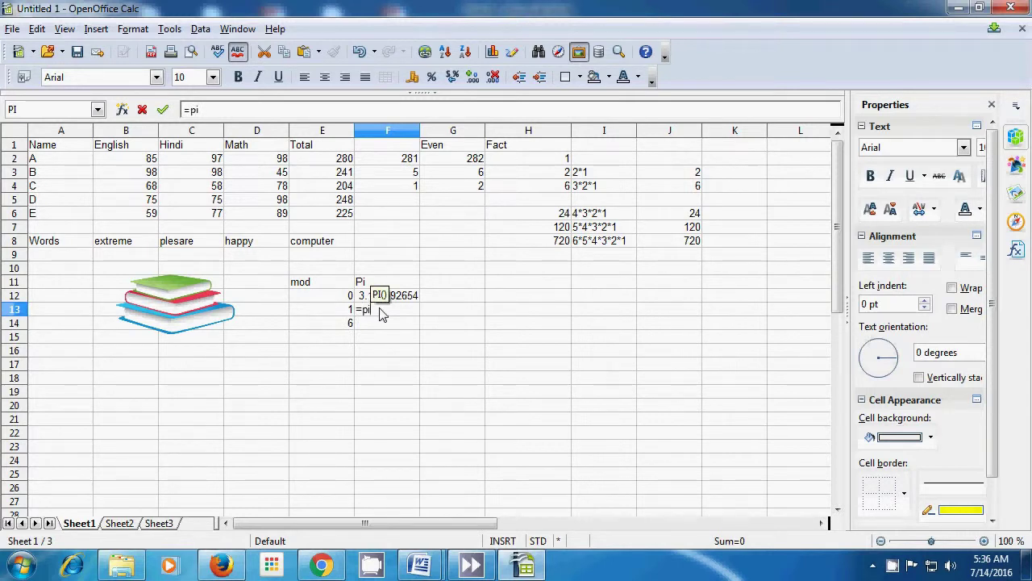
text(()
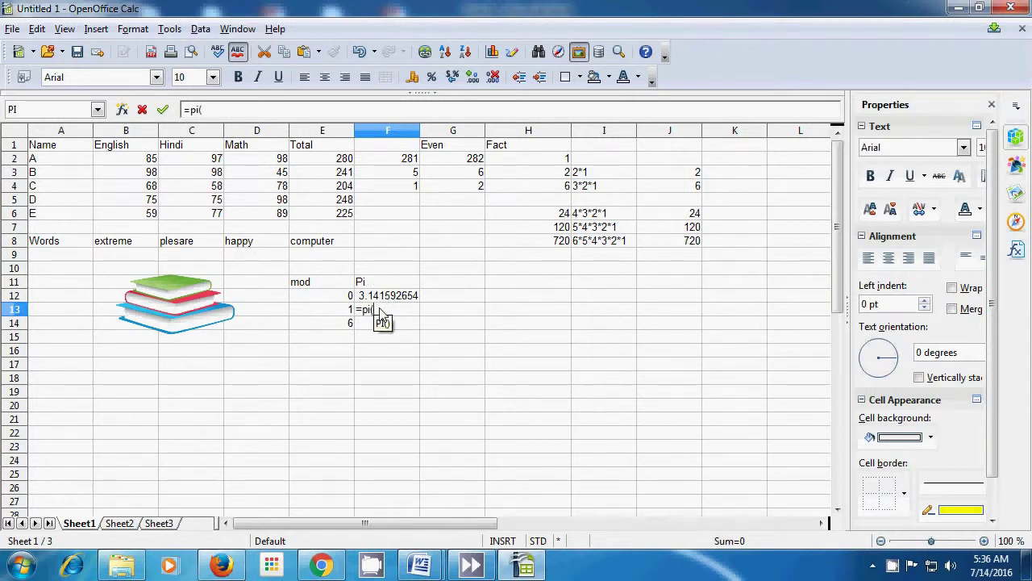
text(2))
key(Return)
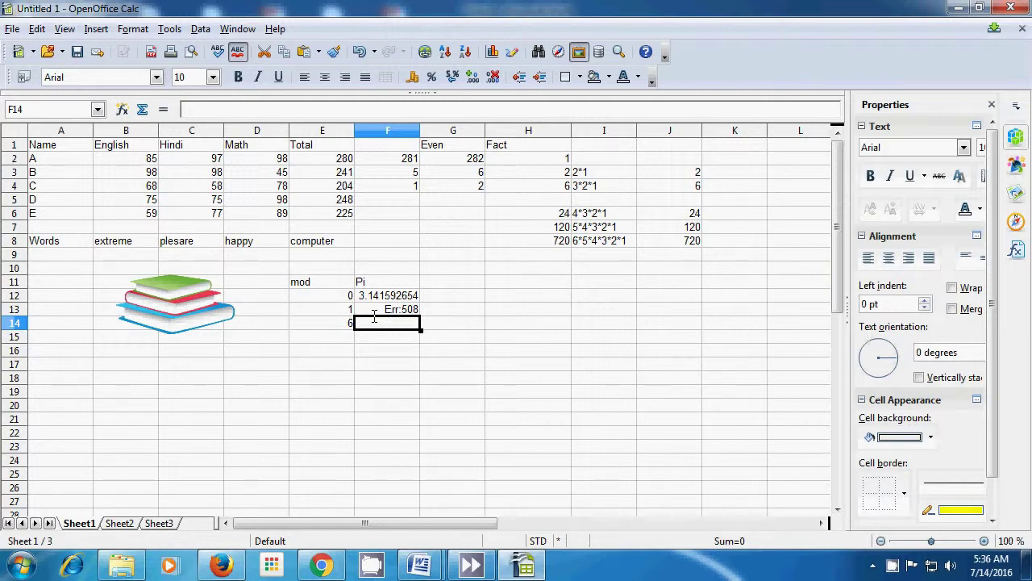
click(376, 298)
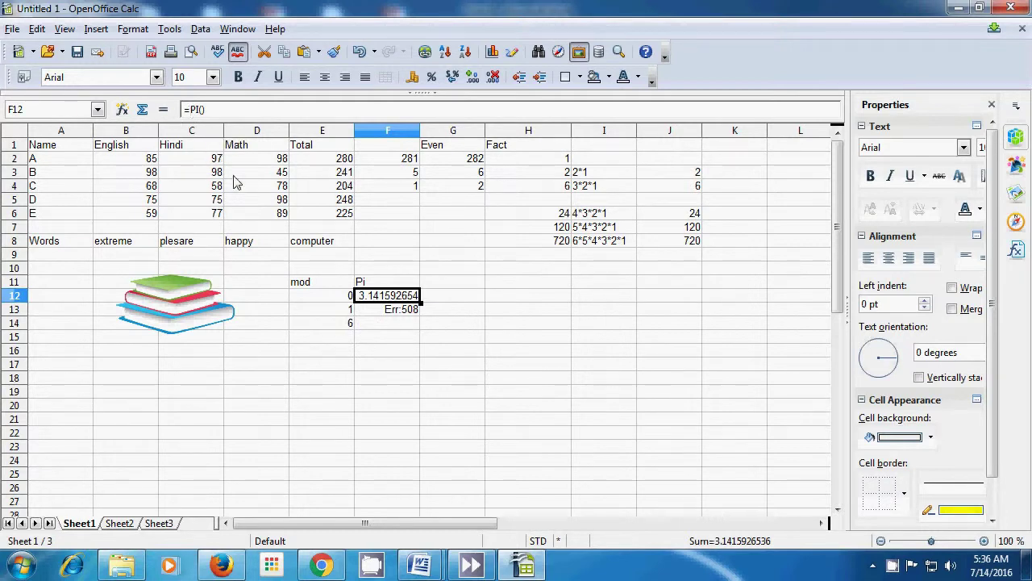
double_click(379, 299)
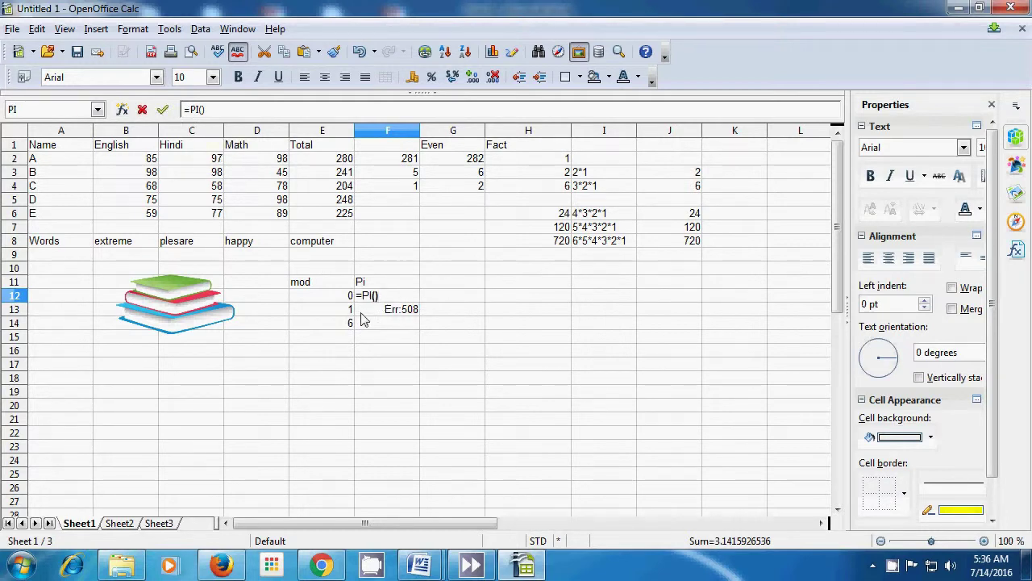
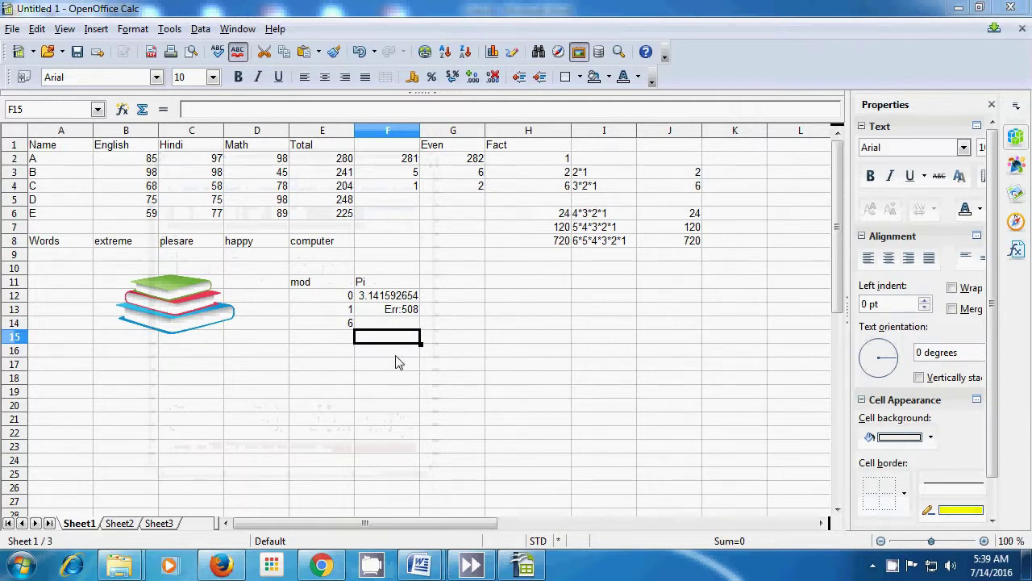
Enter the heading Power in cell G11 to label the POWER function examples.
click(443, 290)
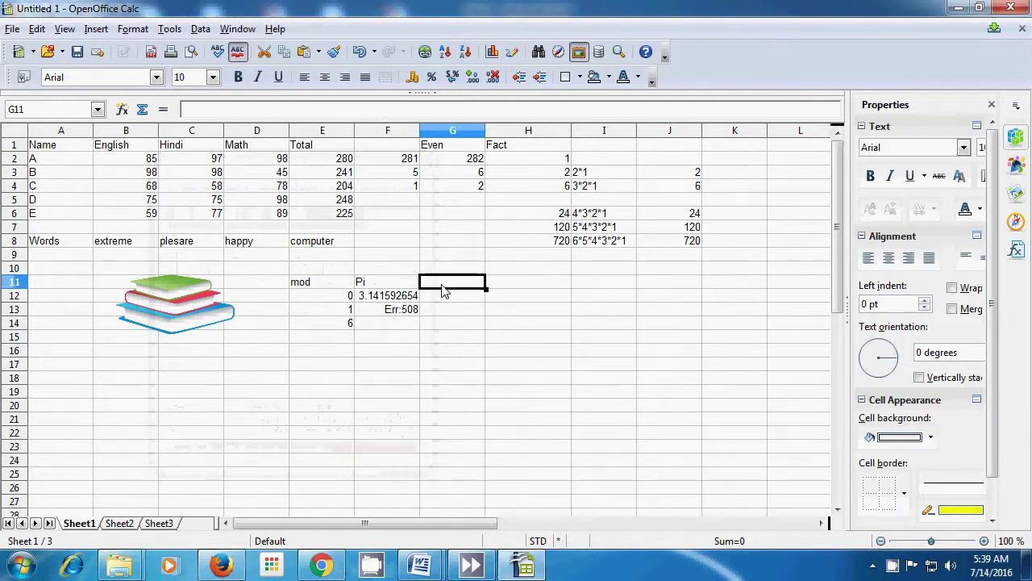
text(P)
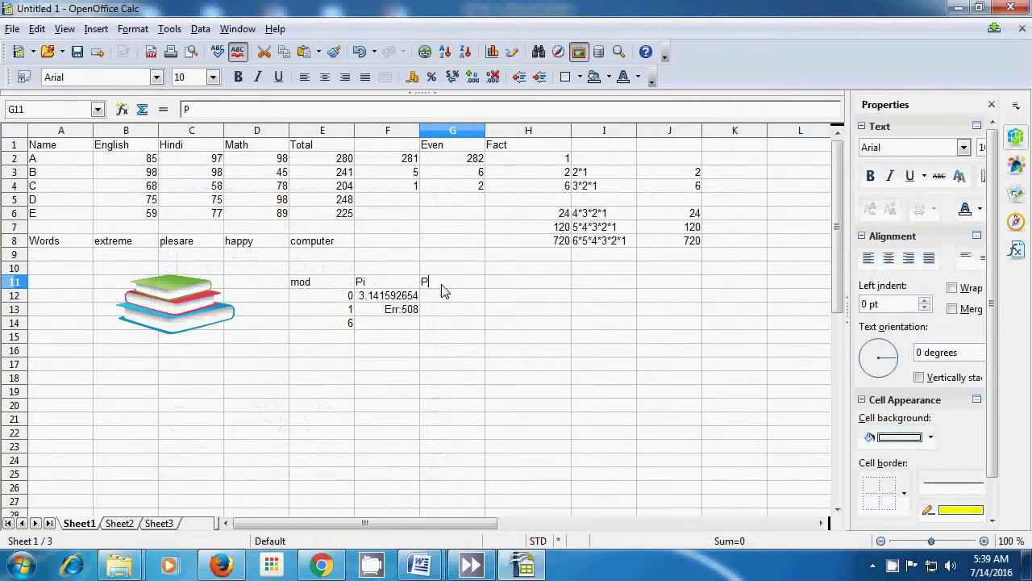
text(ower)
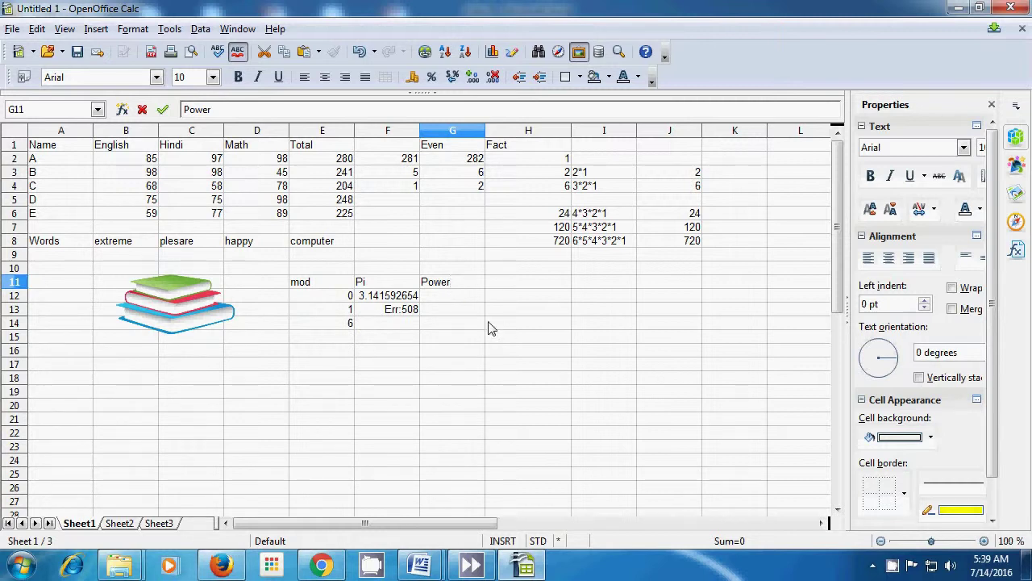
Enter the formula =power(2;2) in cell G12 to raise 2 to the power of 2.
click(463, 301)
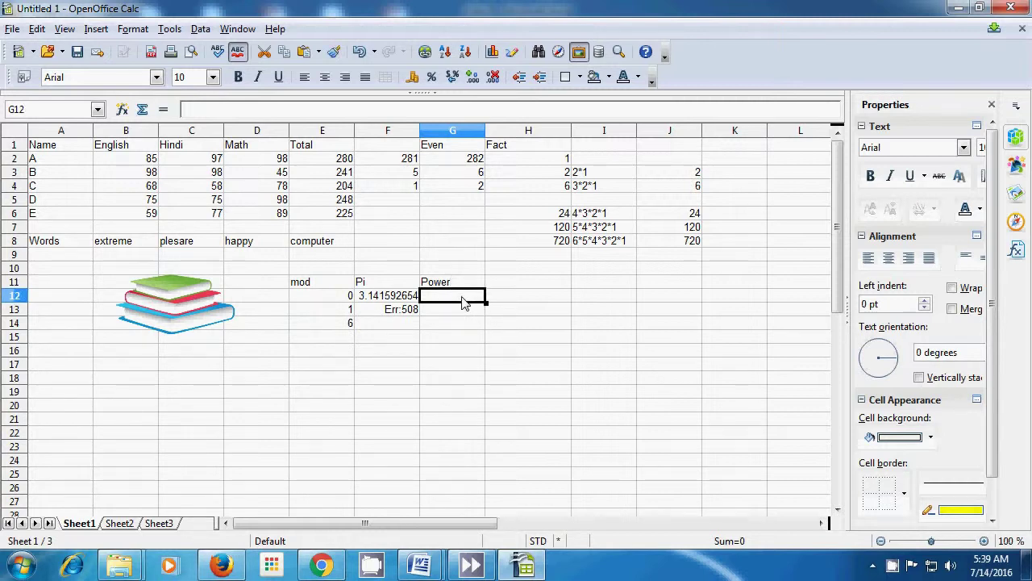
text(=)
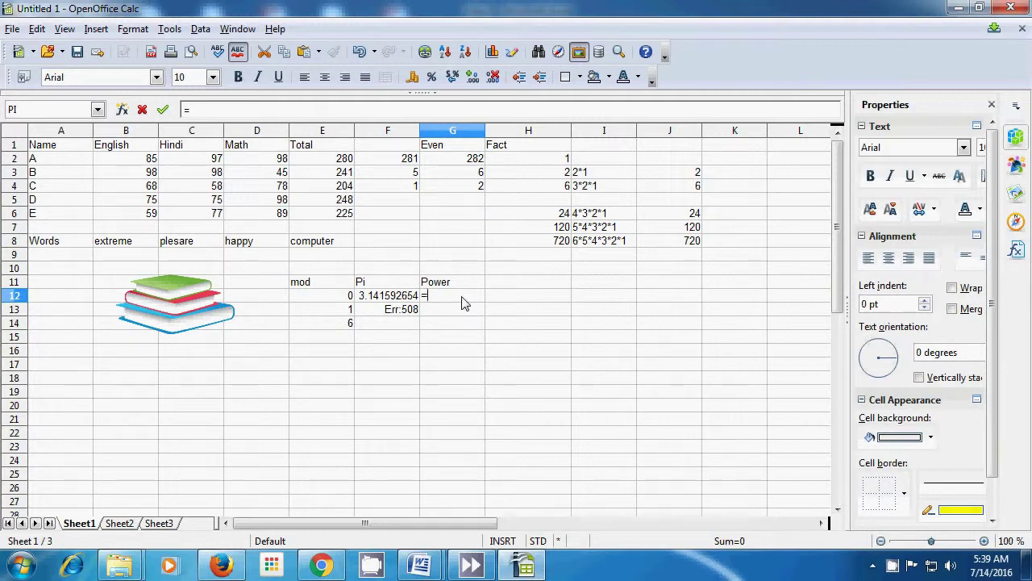
text(power()
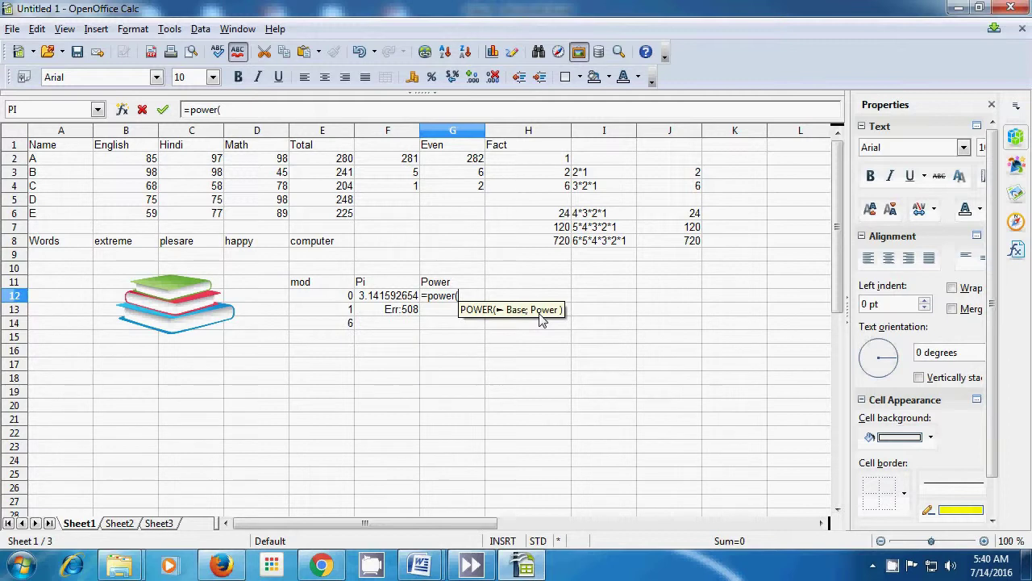
text(2)
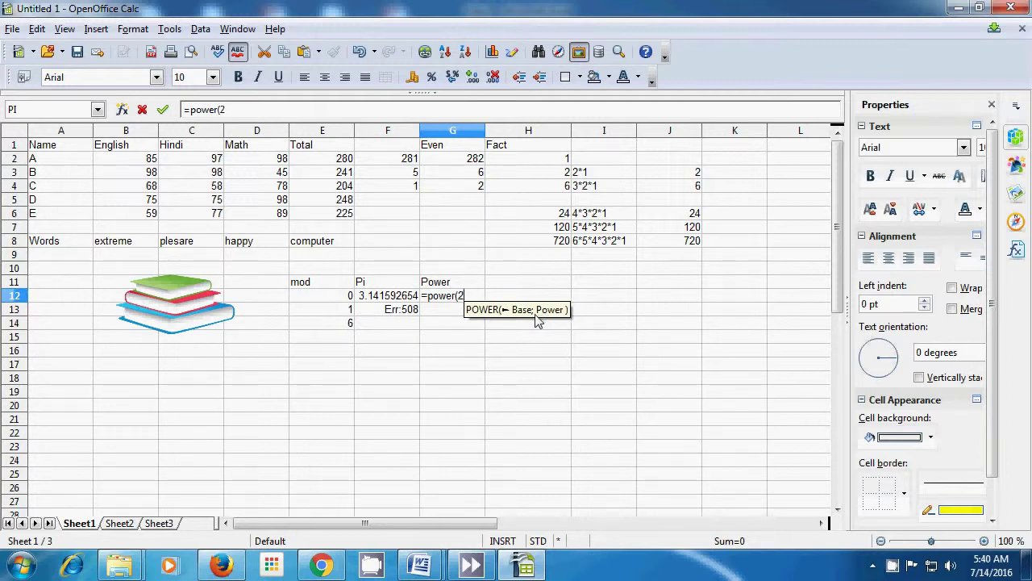
text(;)
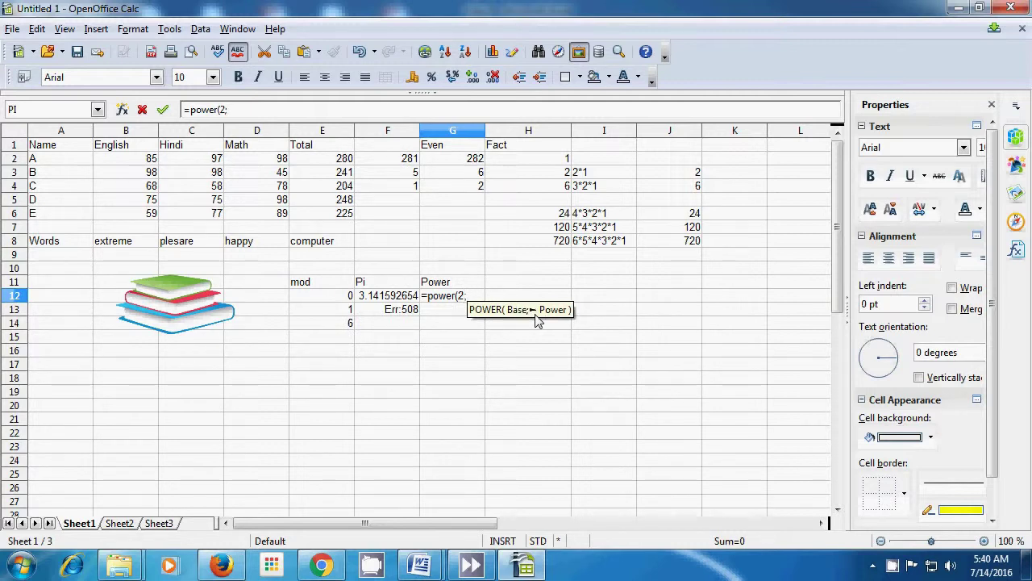
text(2)
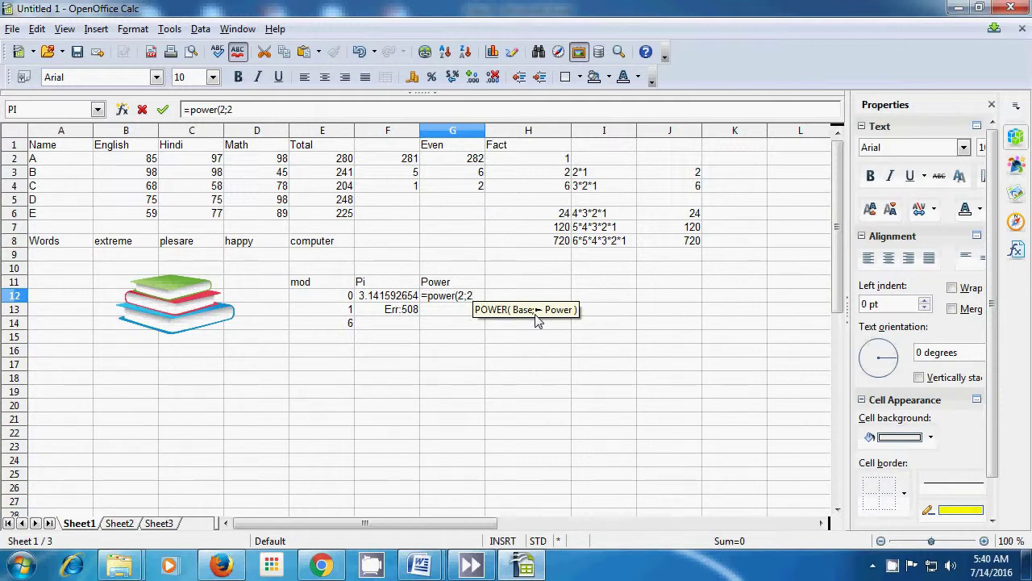
text())
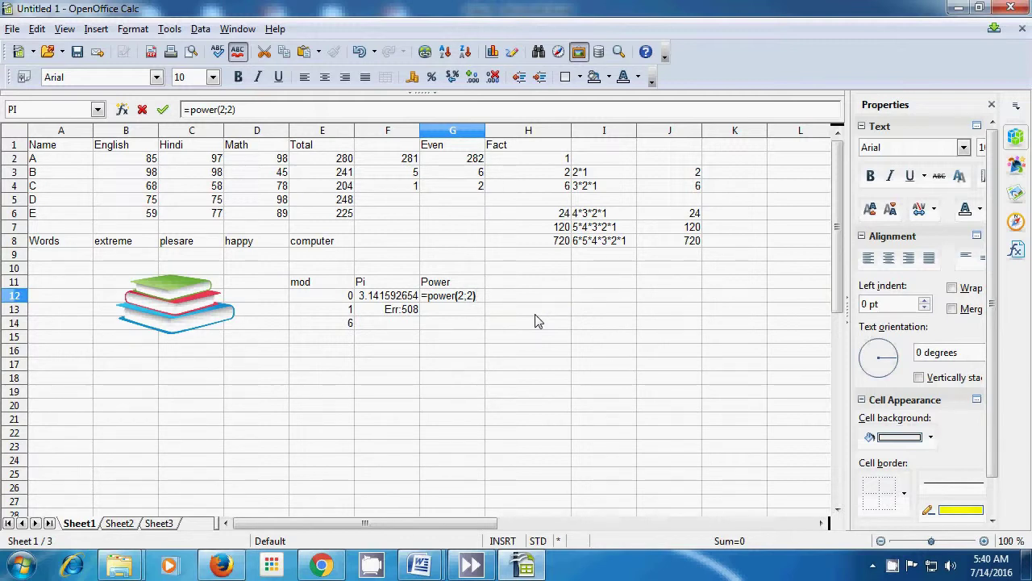
key(Return)
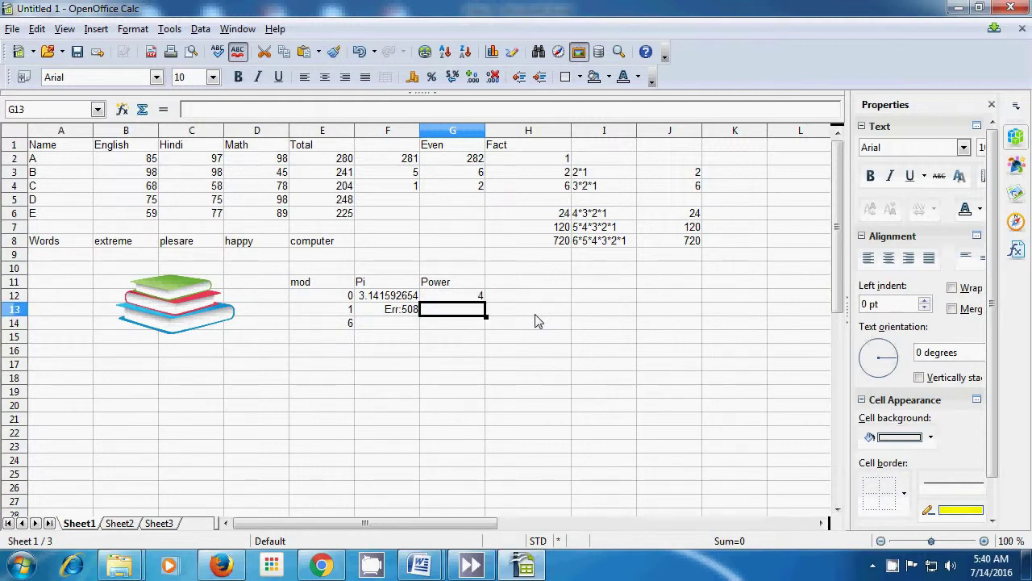
Enter the formula =2*2 in cell I12 to verify the power example in cell G12.
click(586, 299)
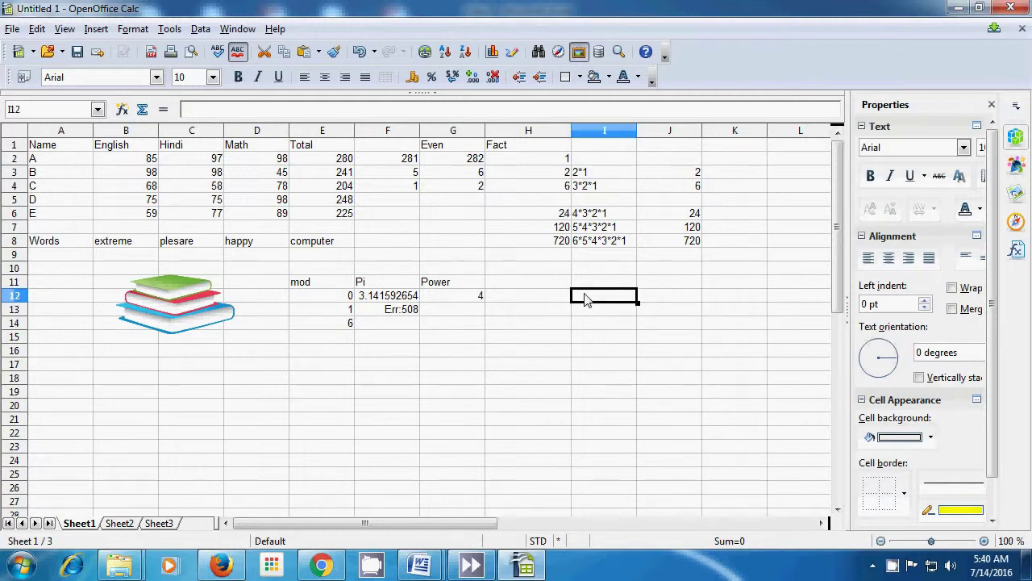
text(=)
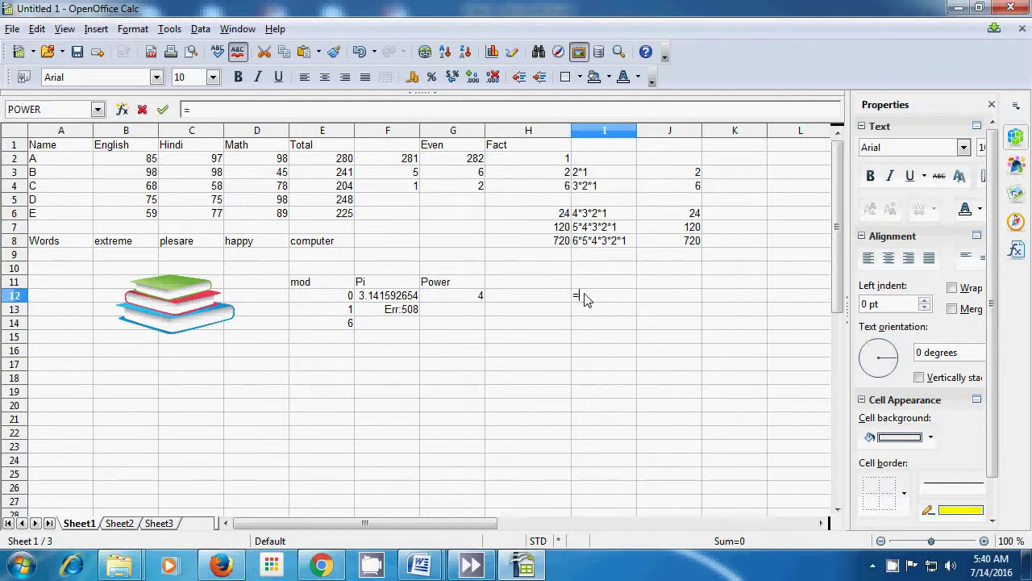
text(2)
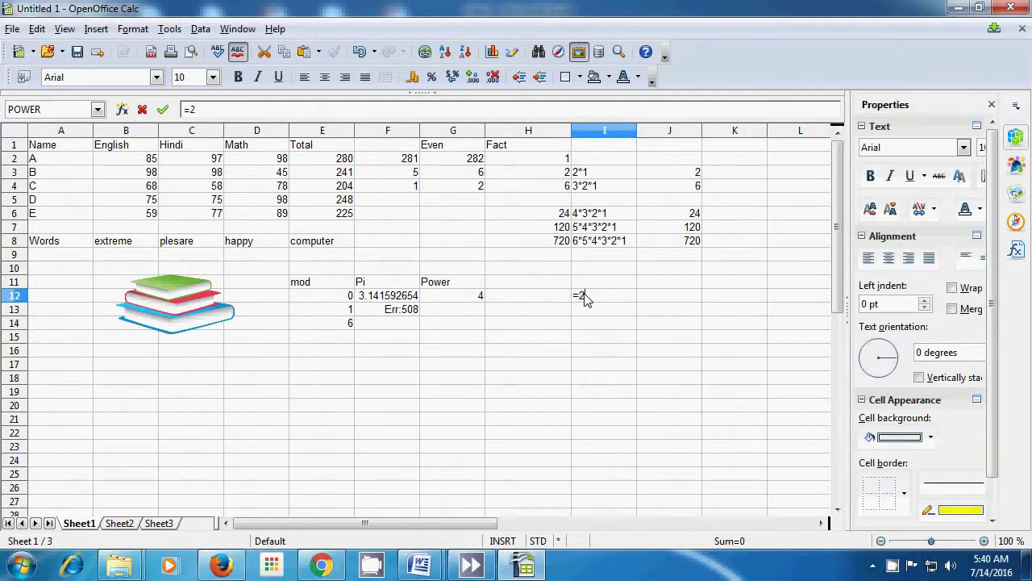
text(*2)
key(Return)
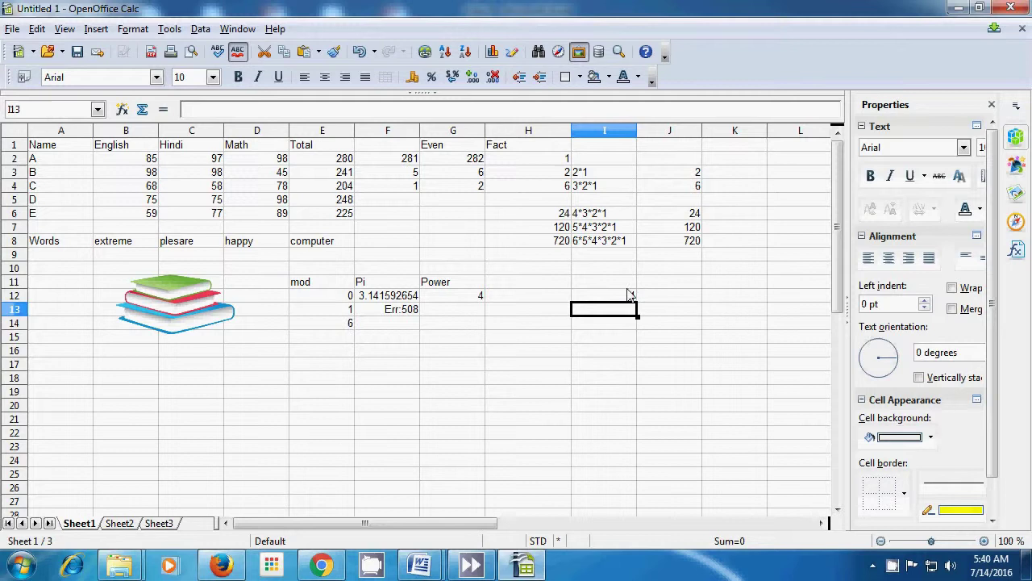
Enter the formula =power(4;3) in cell G13 to raise 4 to the power of 3.
click(464, 316)
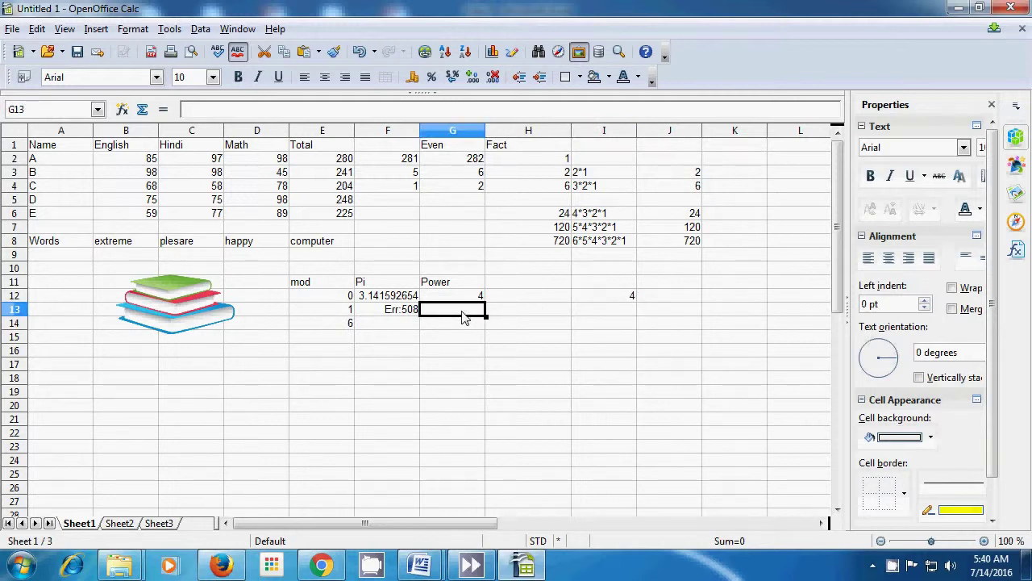
text(=)
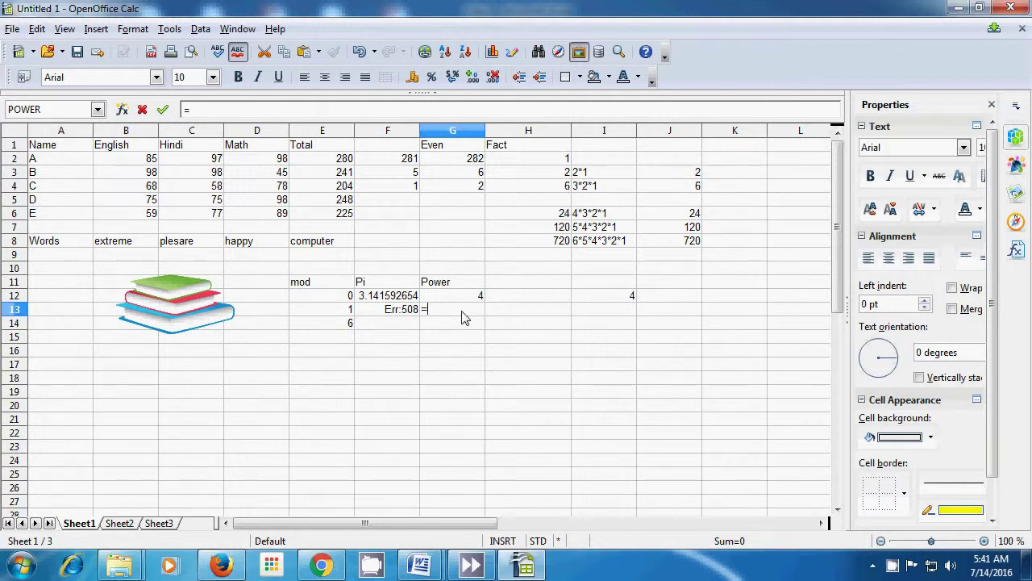
text(pow)
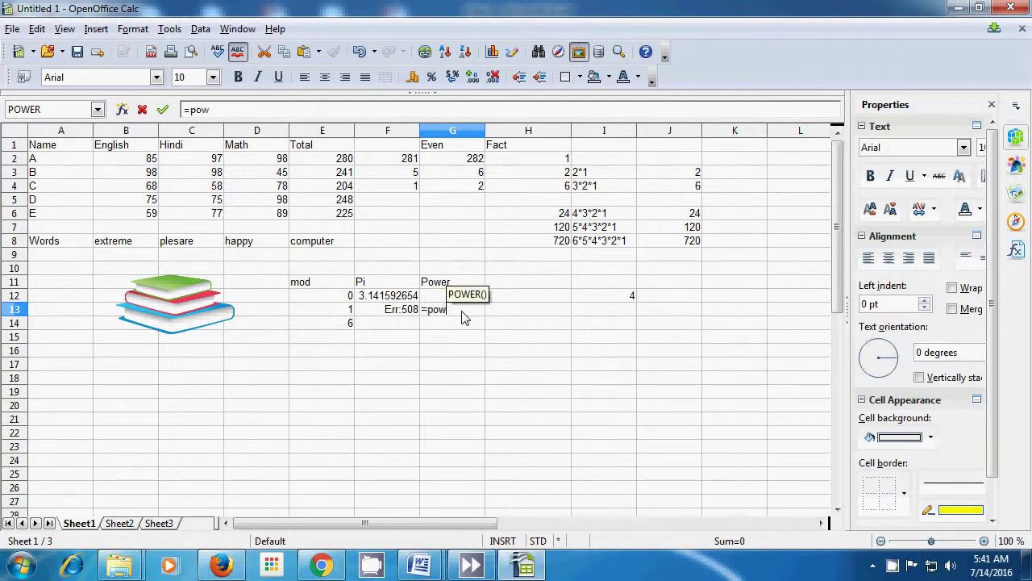
text(er()
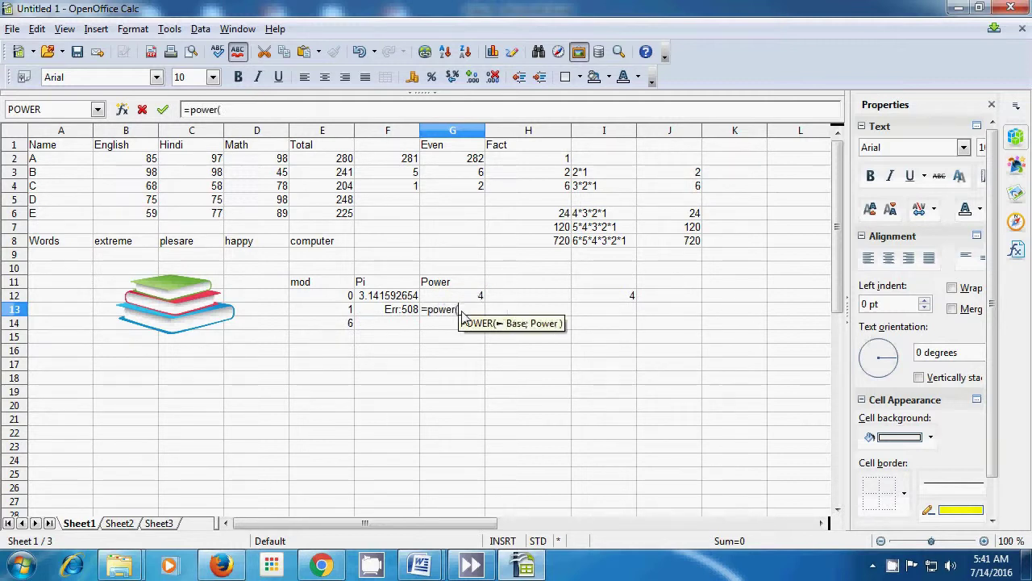
text(4)
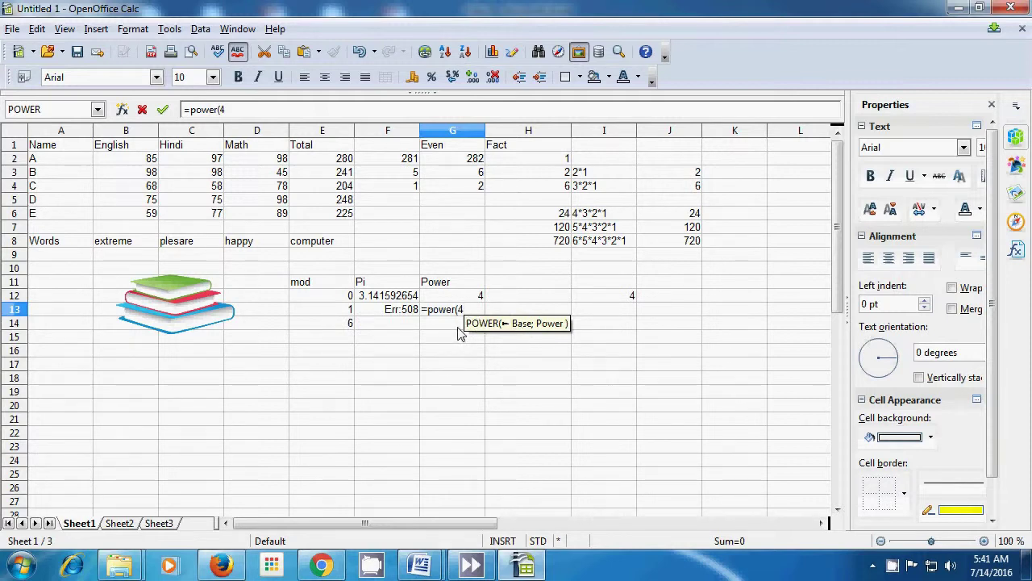
text(;)
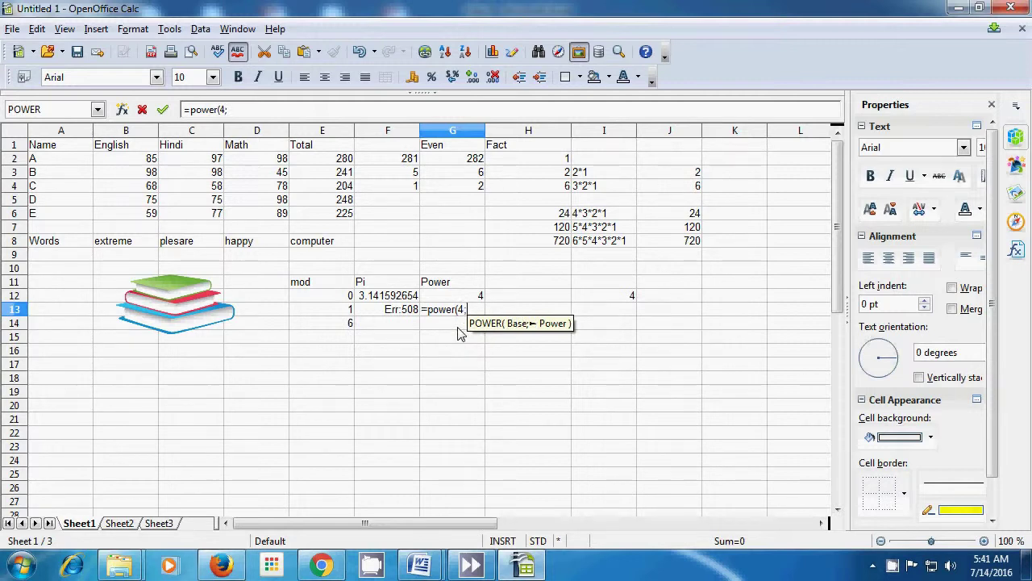
text(3)
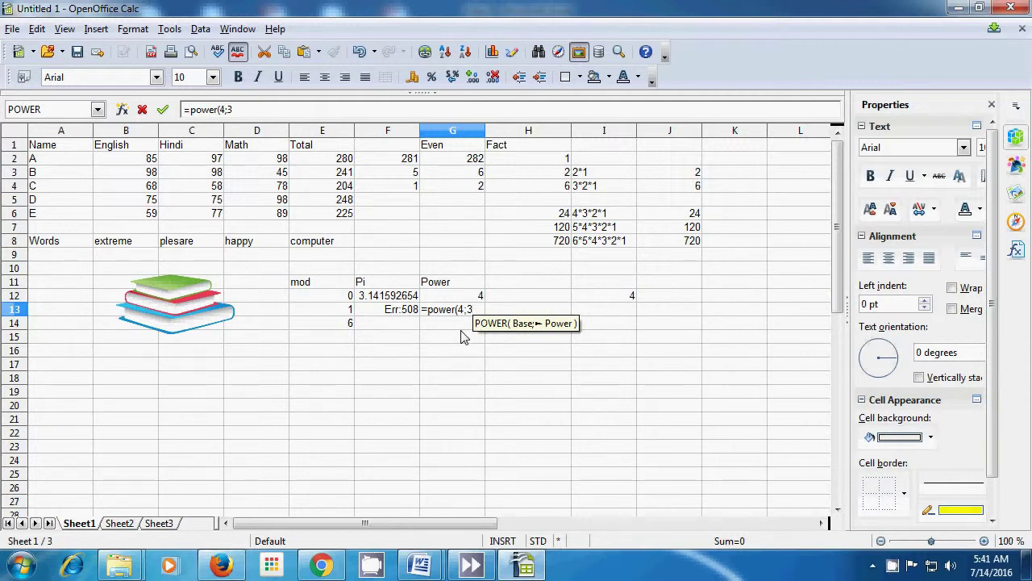
text())
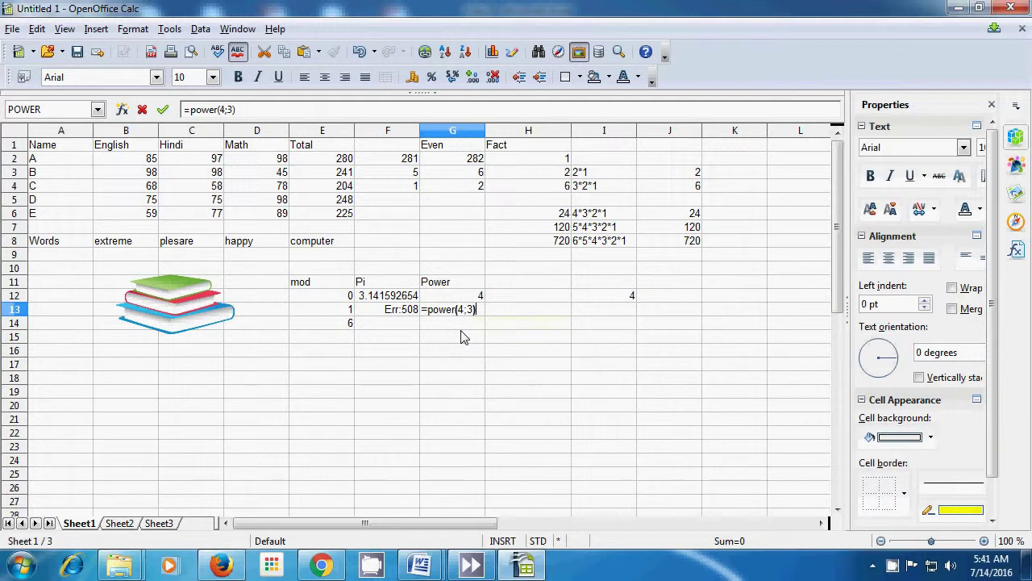
key(Return)
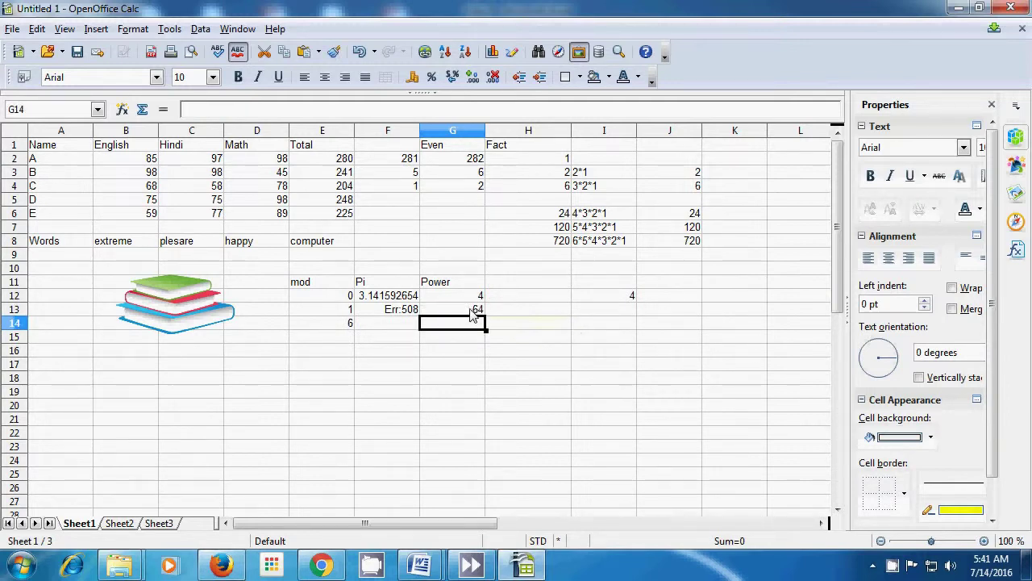
Enter the formula =4*4*4 in cell I13 to verify the power example in cell G13.
click(585, 315)
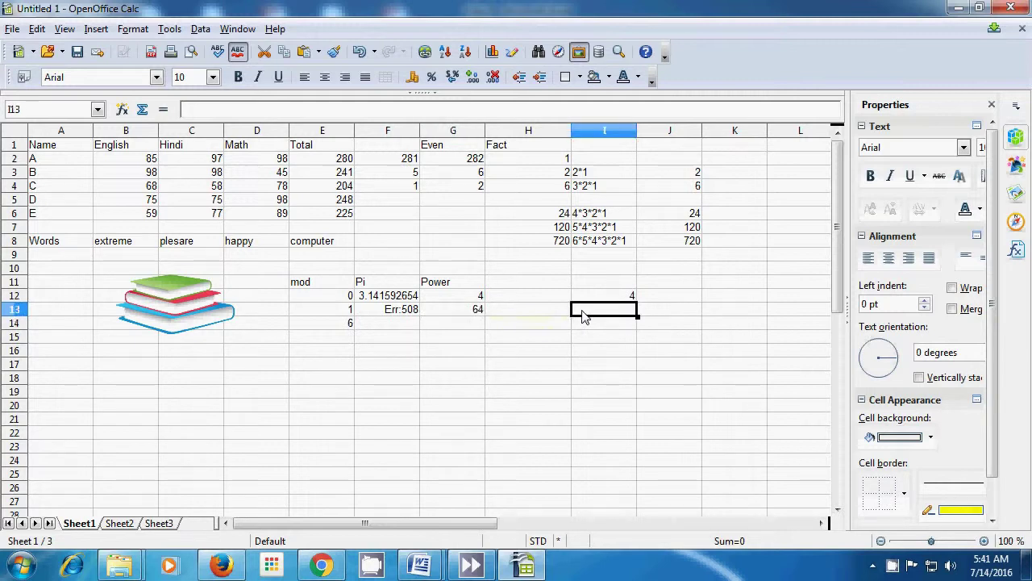
text(=)
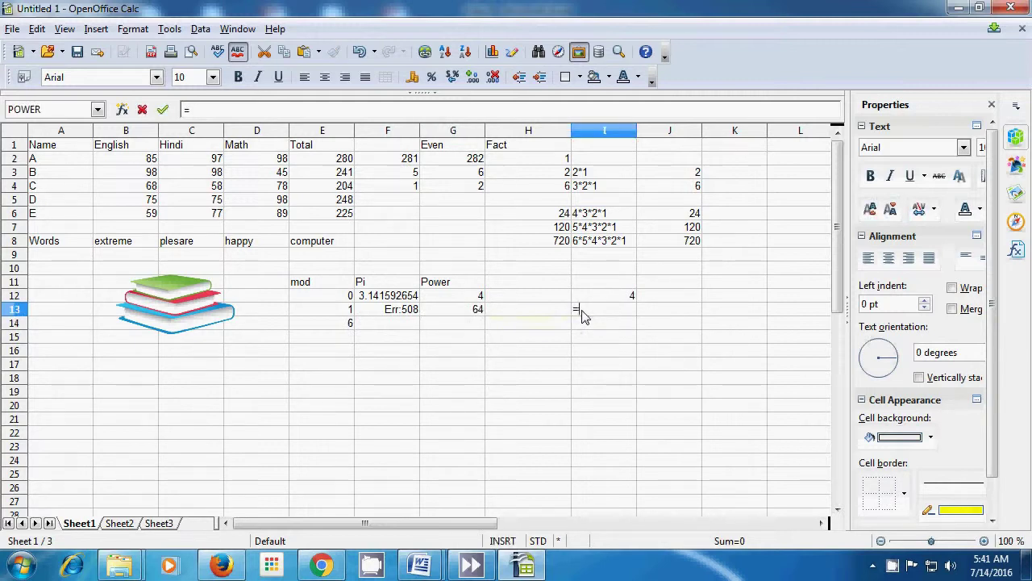
text(4*4*4)
key(Return)
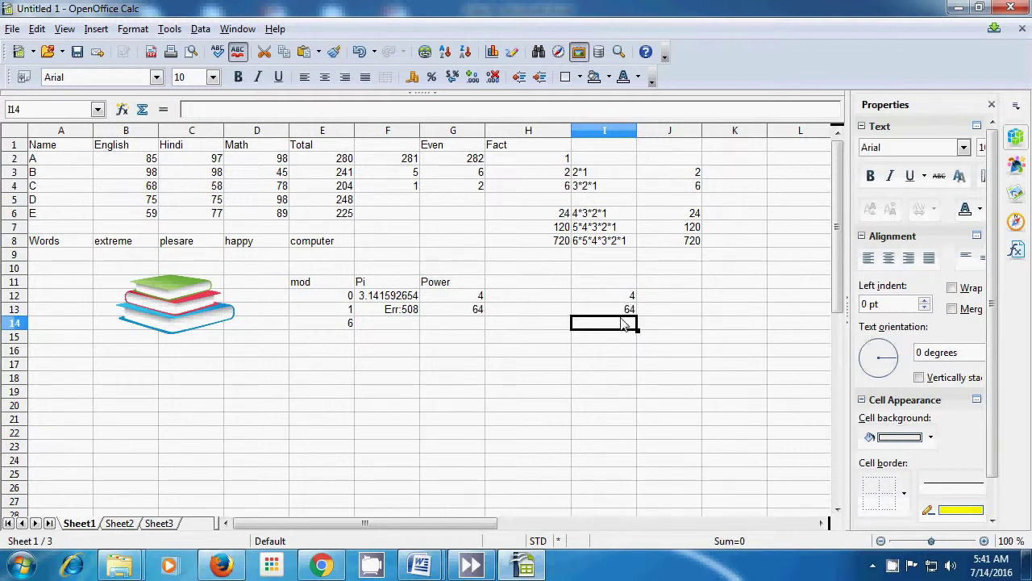
Enter the formula =power(5;5) in cell G14 and select cell I14 for its written-out check.
click(449, 329)
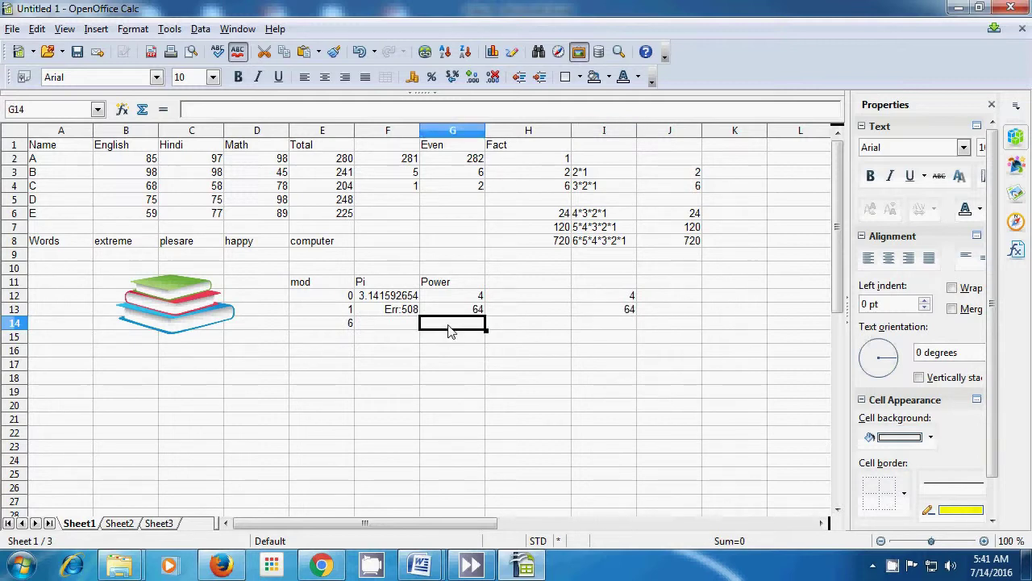
text(=)
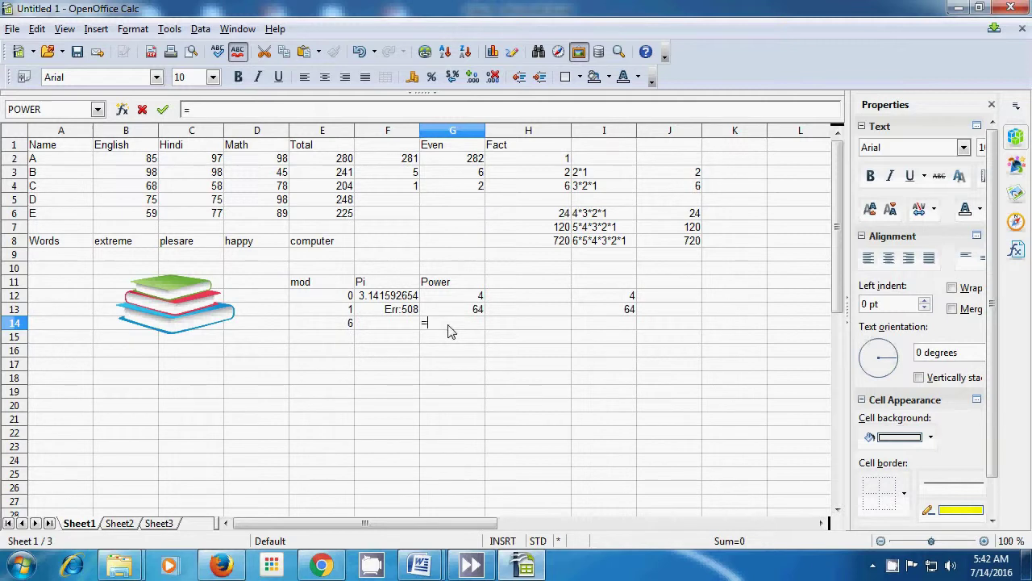
text(5)
key(BackSpace)
text(power)
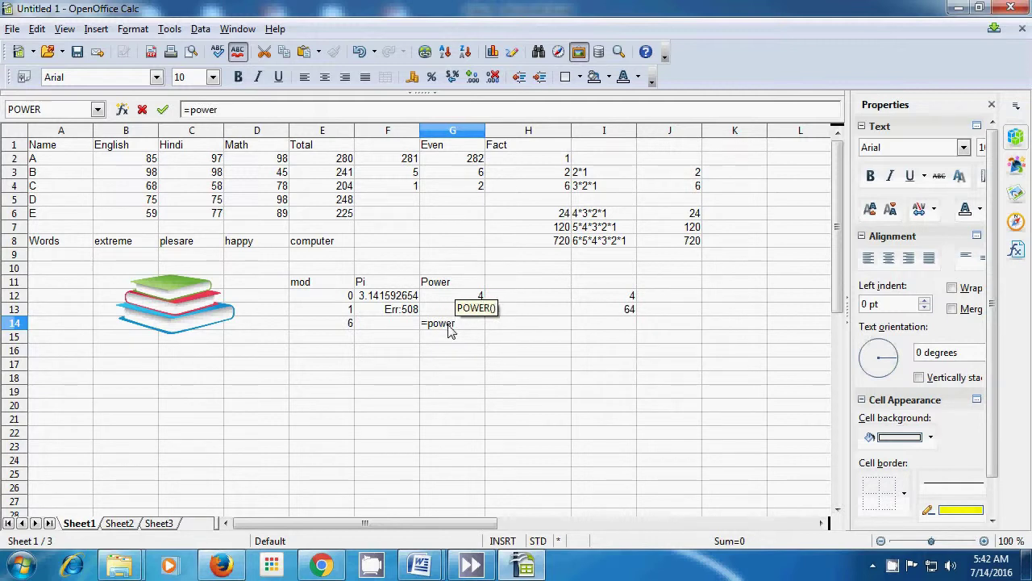
text(()
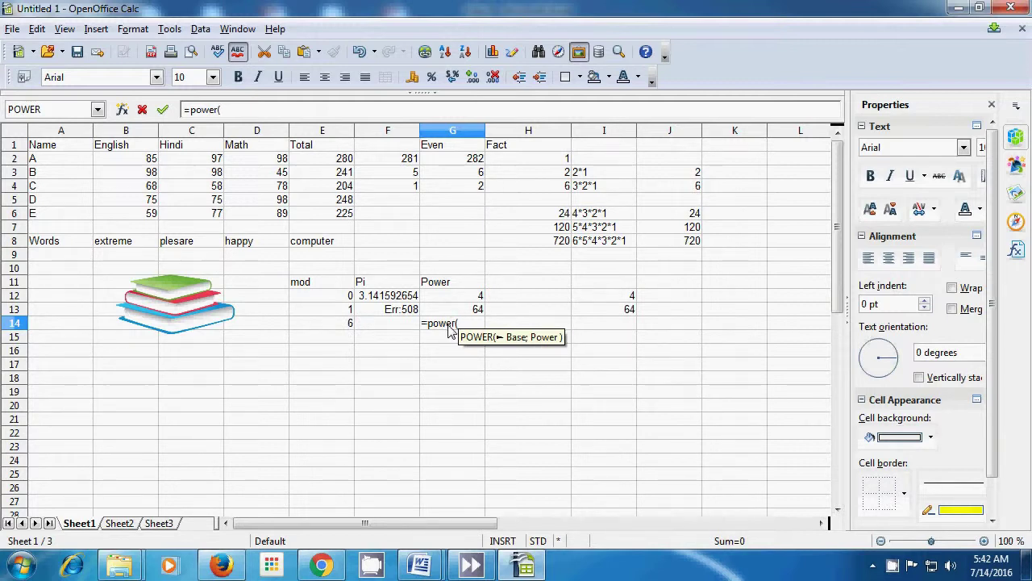
text(5)
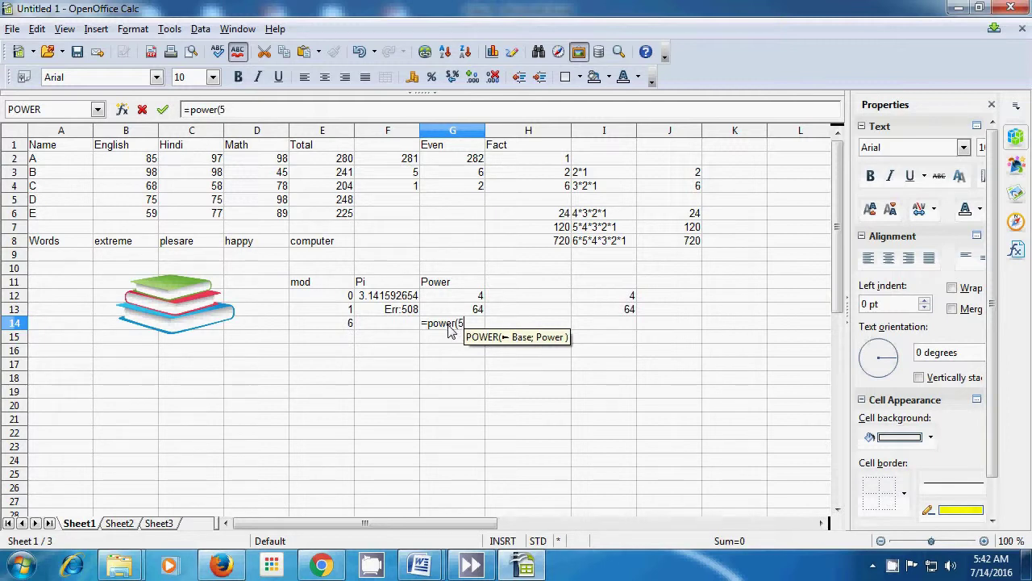
text(;)
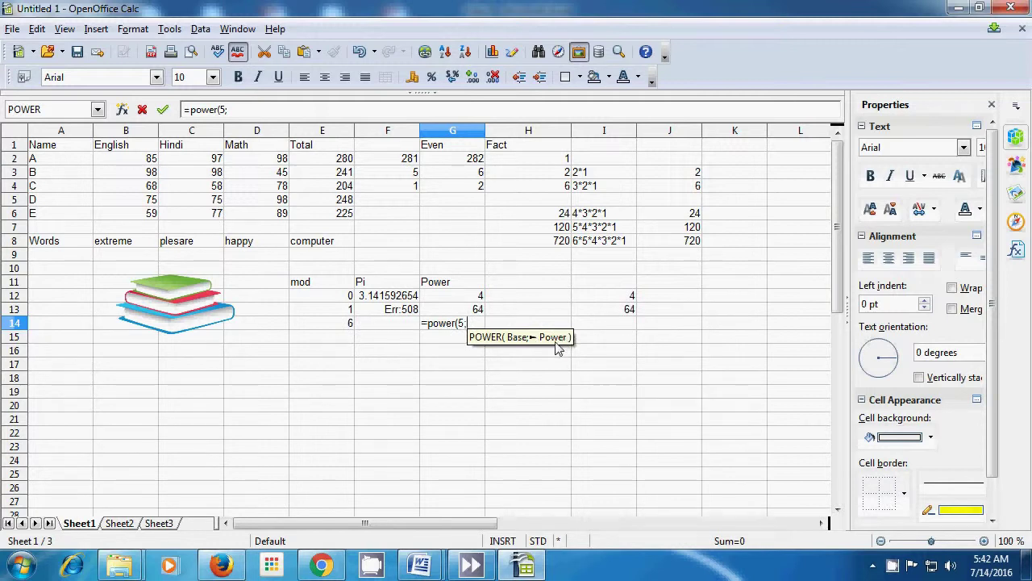
text(5)
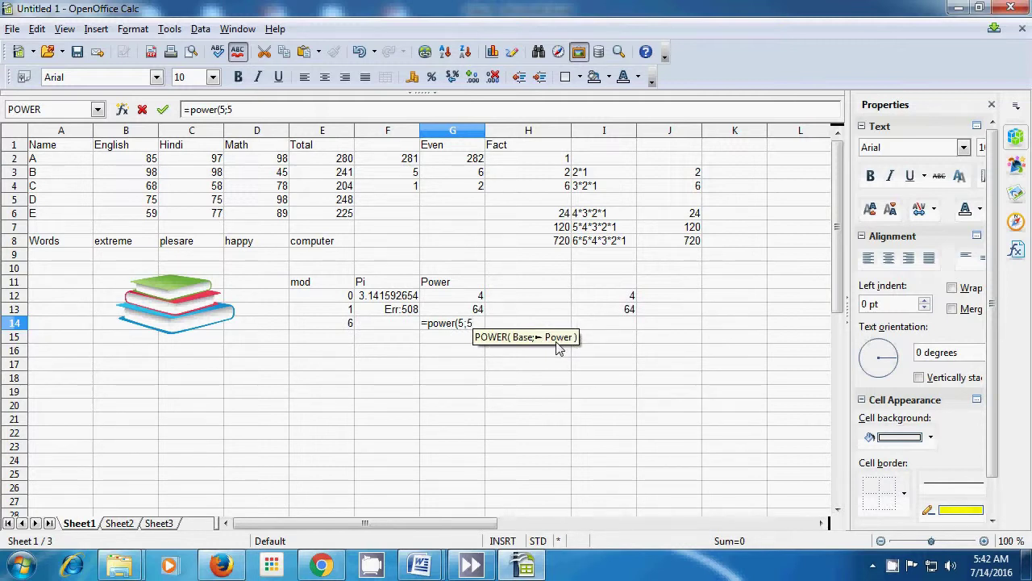
text())
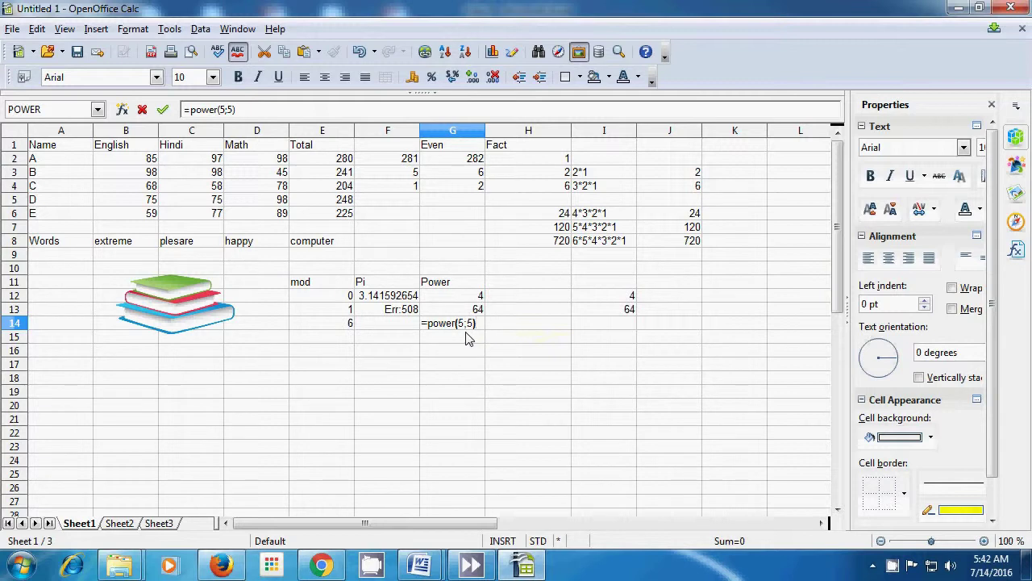
key(Return)
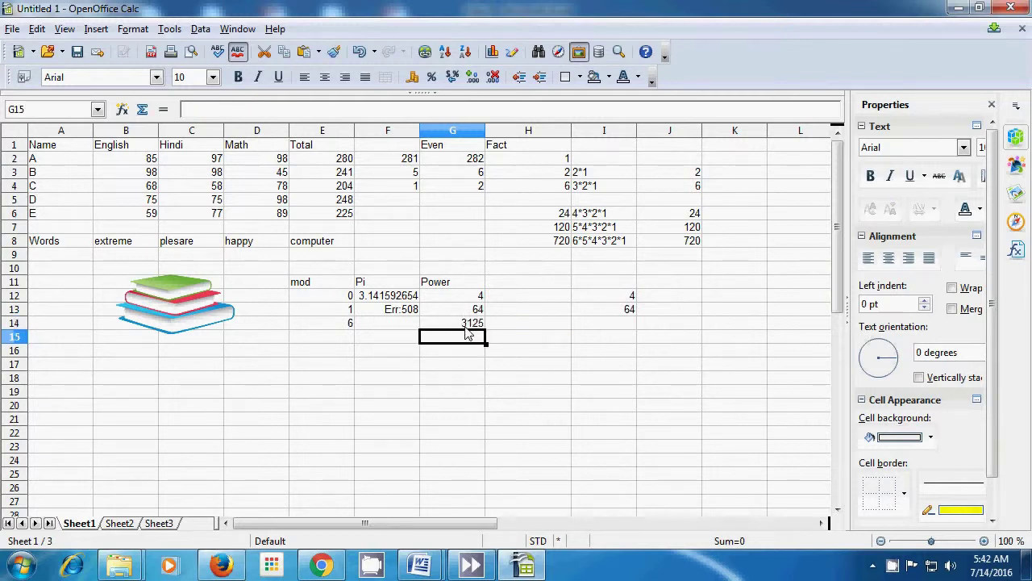
click(605, 327)
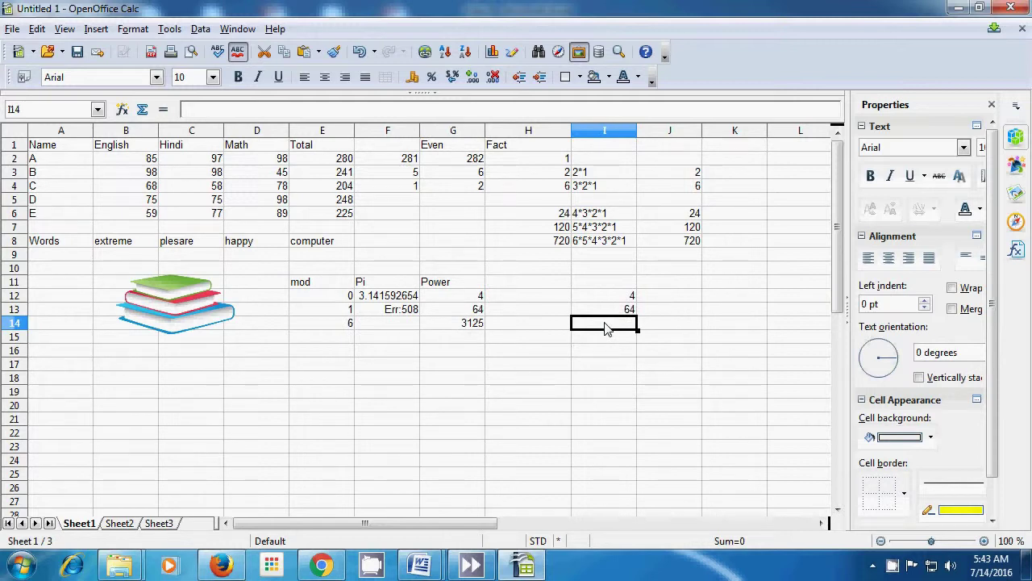
text(5)
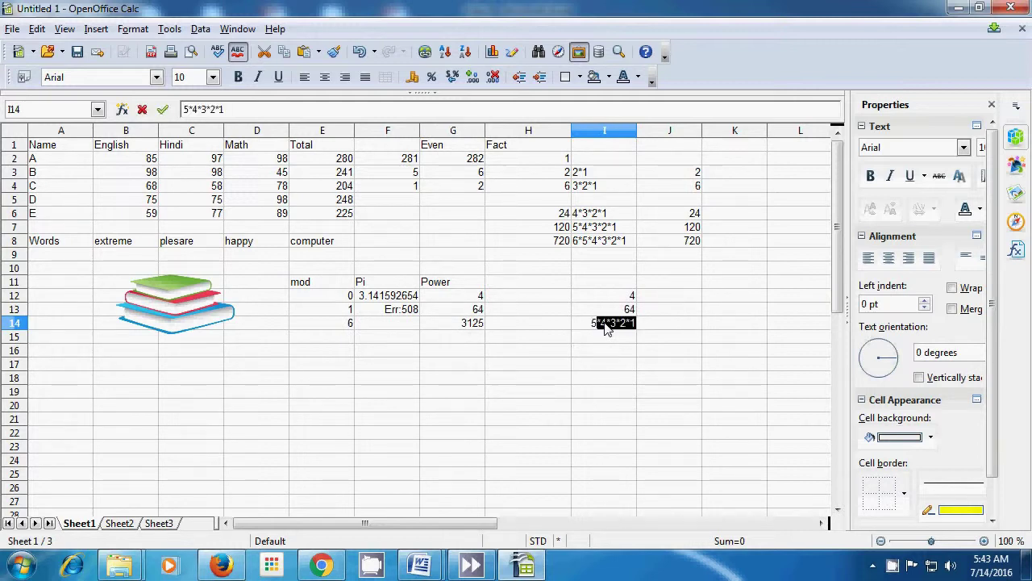
text(*5)
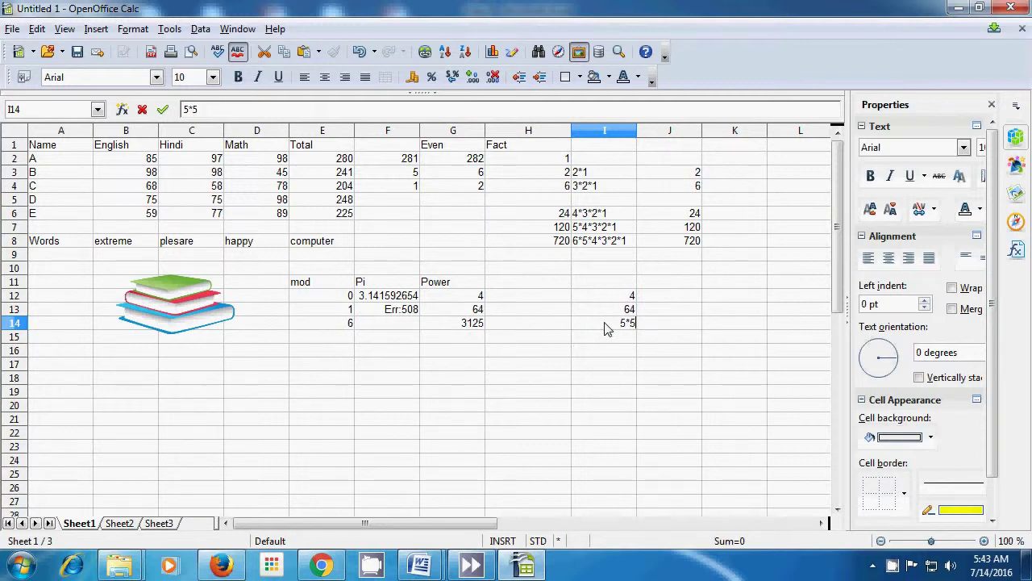
text(*5*5)
key(BackSpace)
key(BackSpace)
key(BackSpace)
key(BackSpace)
key(BackSpace)
key(BackSpace)
key(BackSpace)
Enter the formula =5*5*5*5*5 in cell I14 to verify the power example in cell G14.
text(=%)
key(BackSpace)
text(5)
text(*5)
text(*)
text(%)
key(BackSpace)
text(5*)
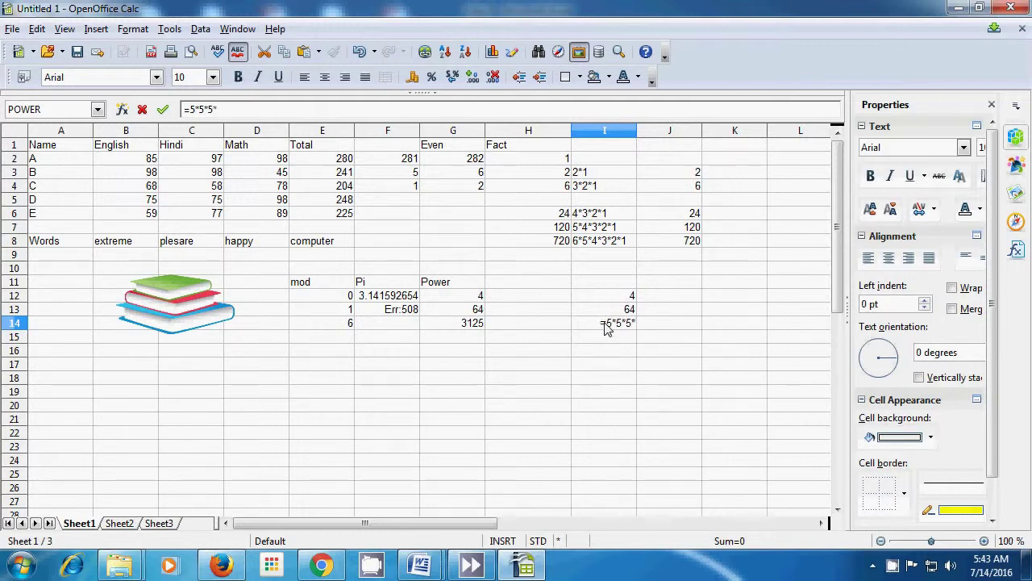
text(5*5)
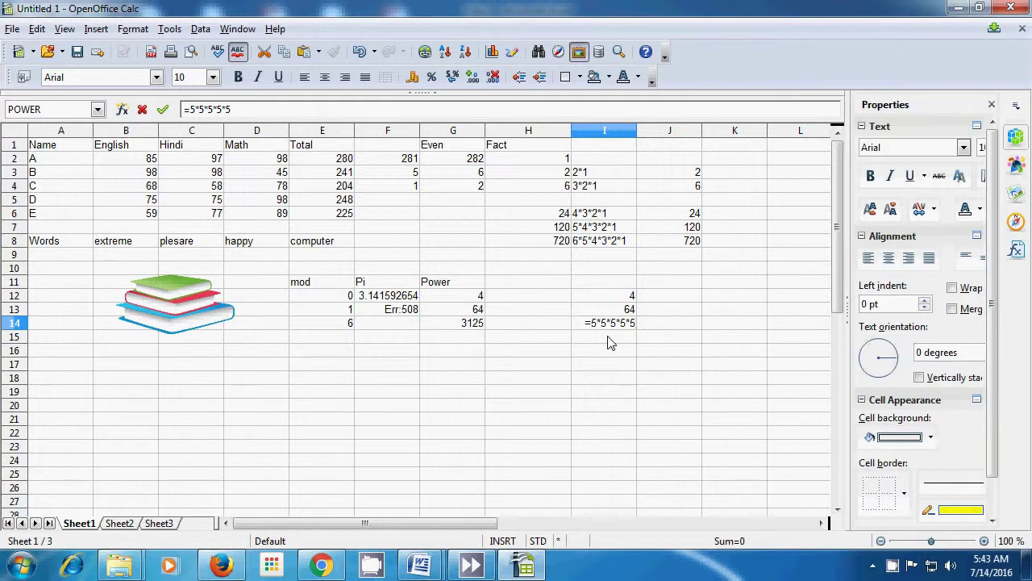
key(Return)
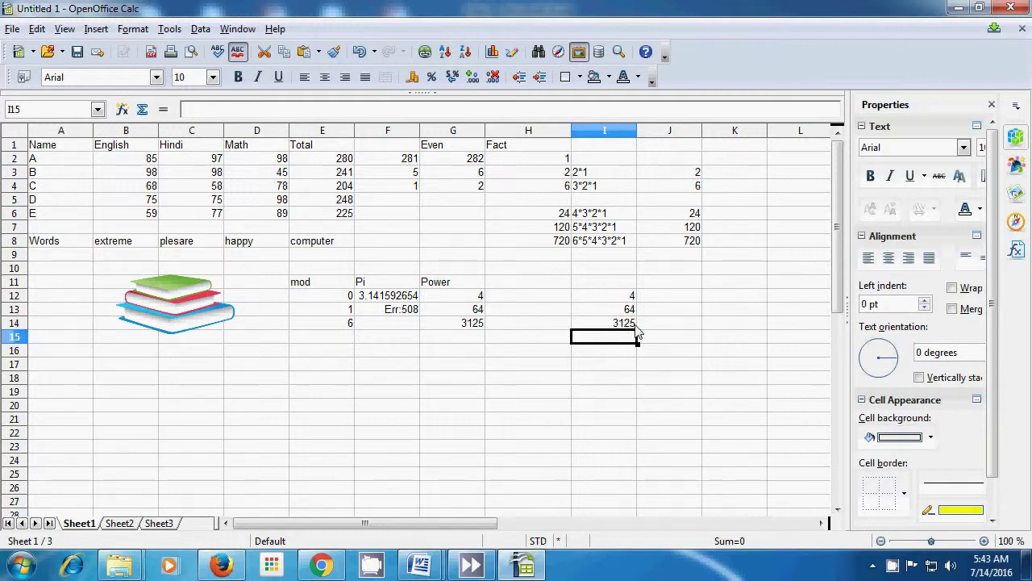
Enter the formula =power(2;6) in cell G15 to raise 2 to the power of 6.
click(450, 338)
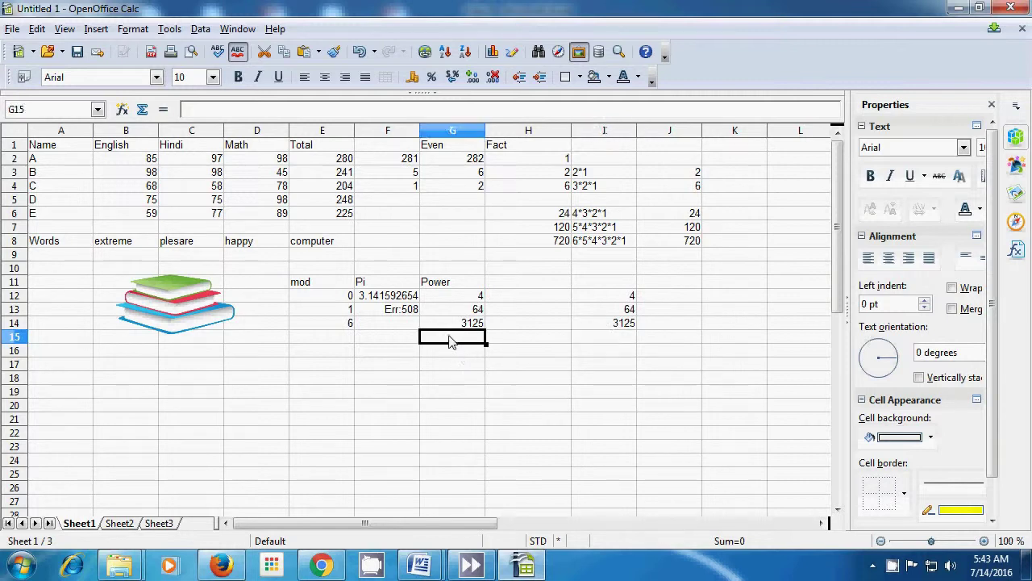
text(=)
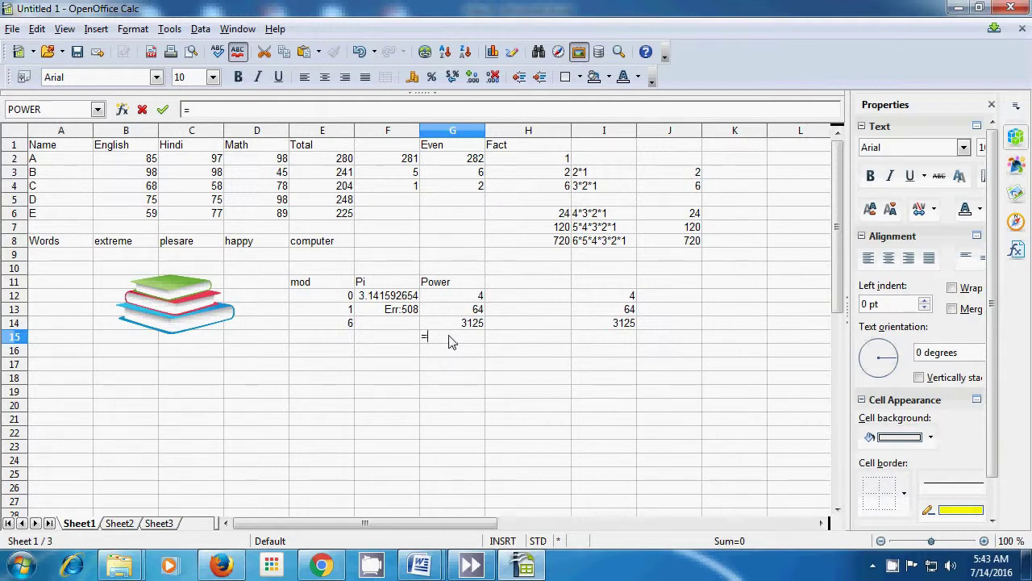
text(power)
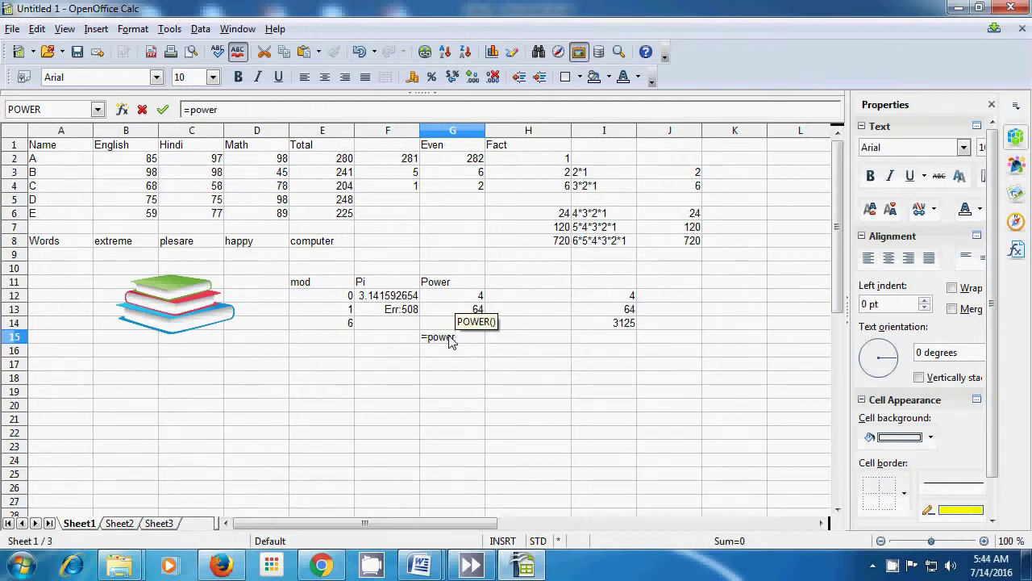
text(()
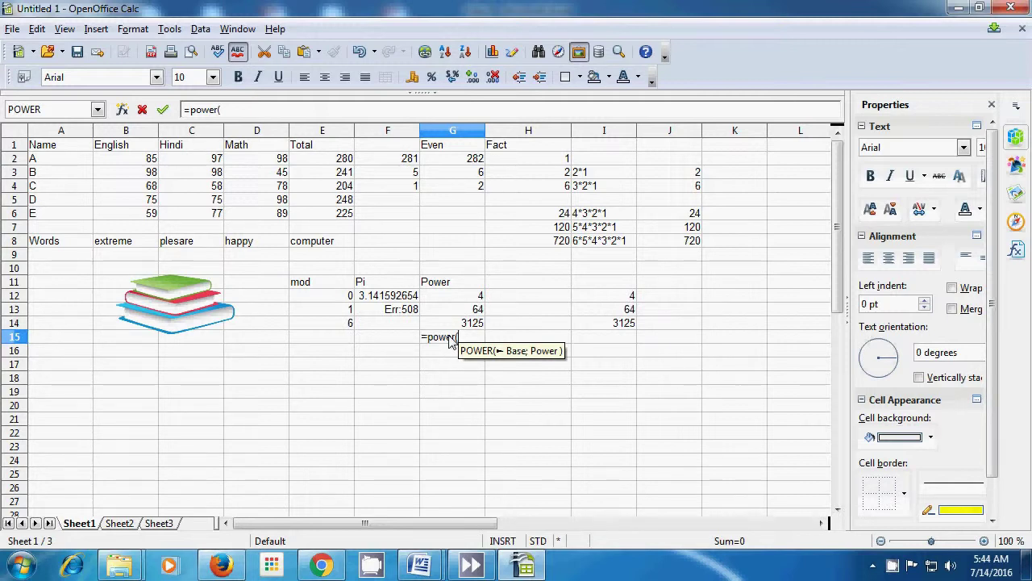
text(2;)
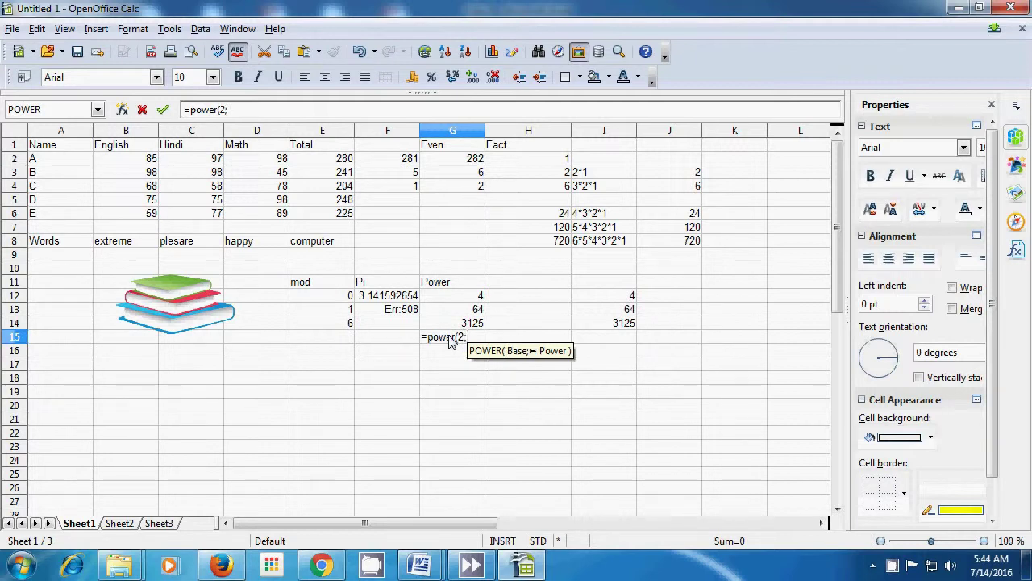
text(6)
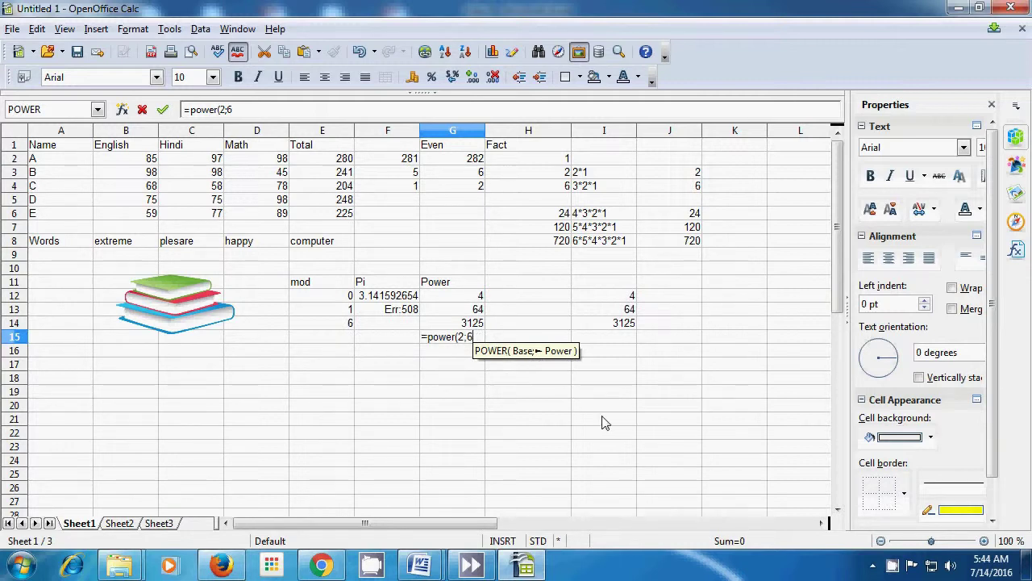
text())
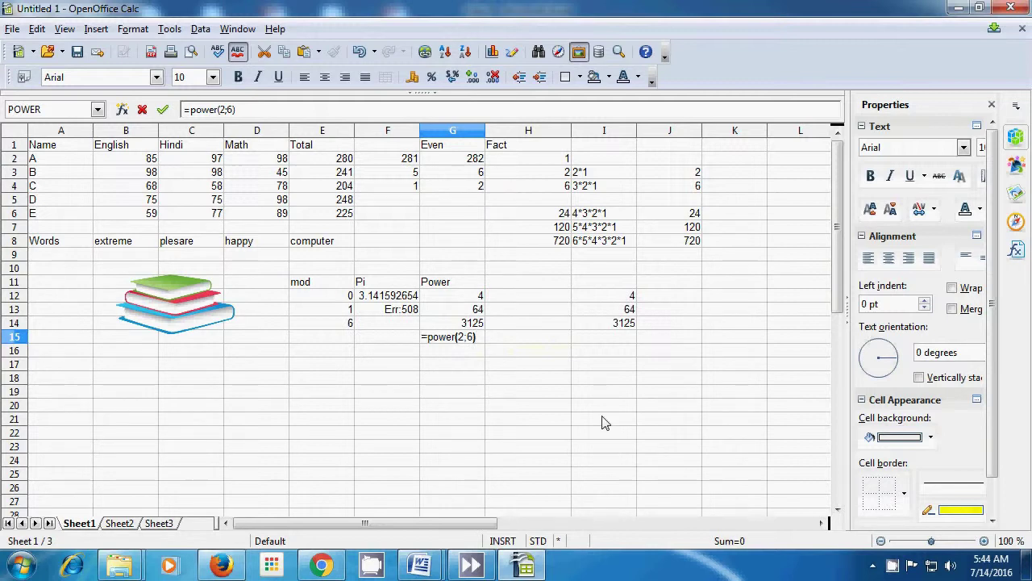
key(Return)
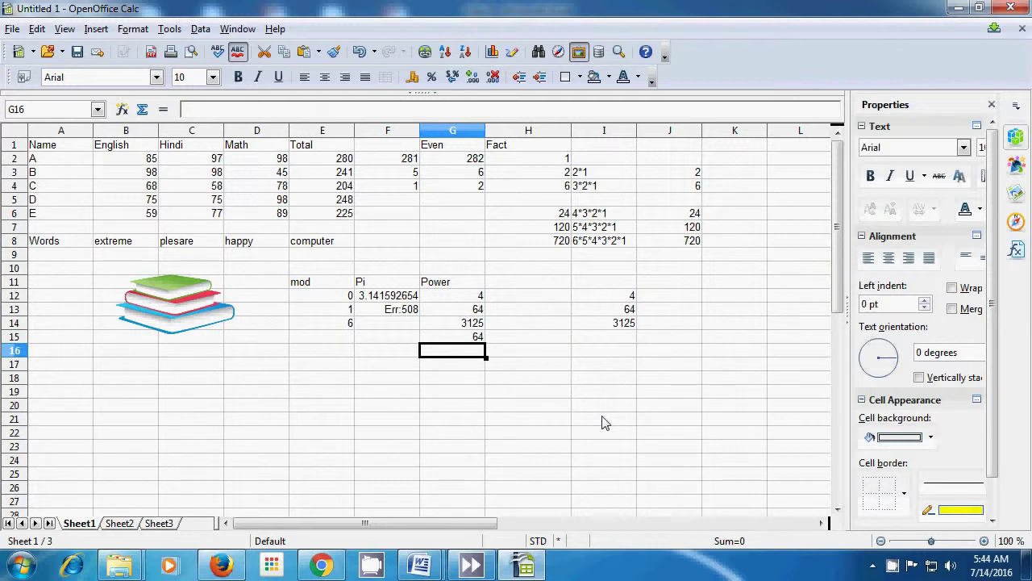
Enter the formula =2*2*2*2*2*2 in cell I15 to verify the power example in cell G15.
click(607, 342)
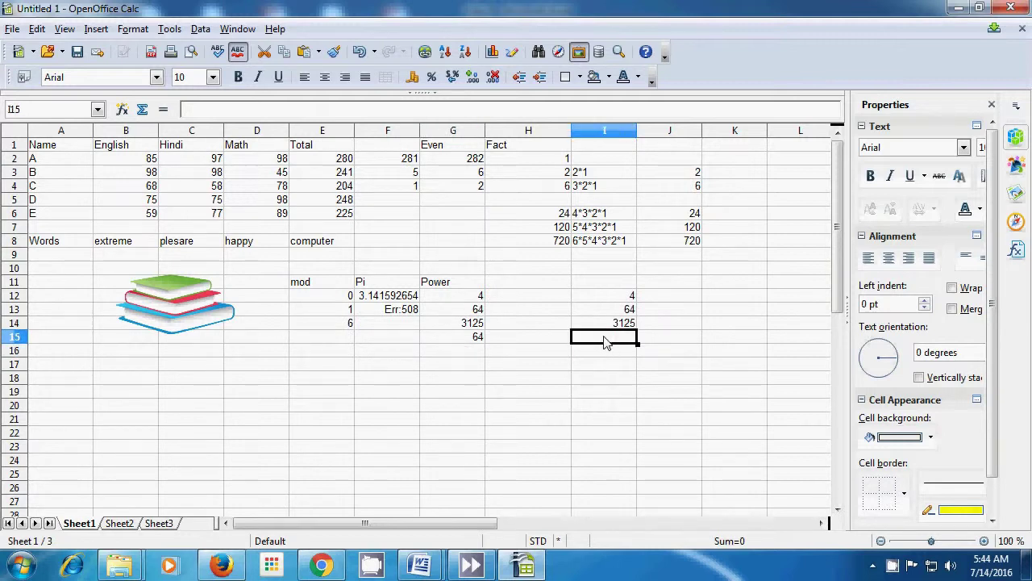
text(=)
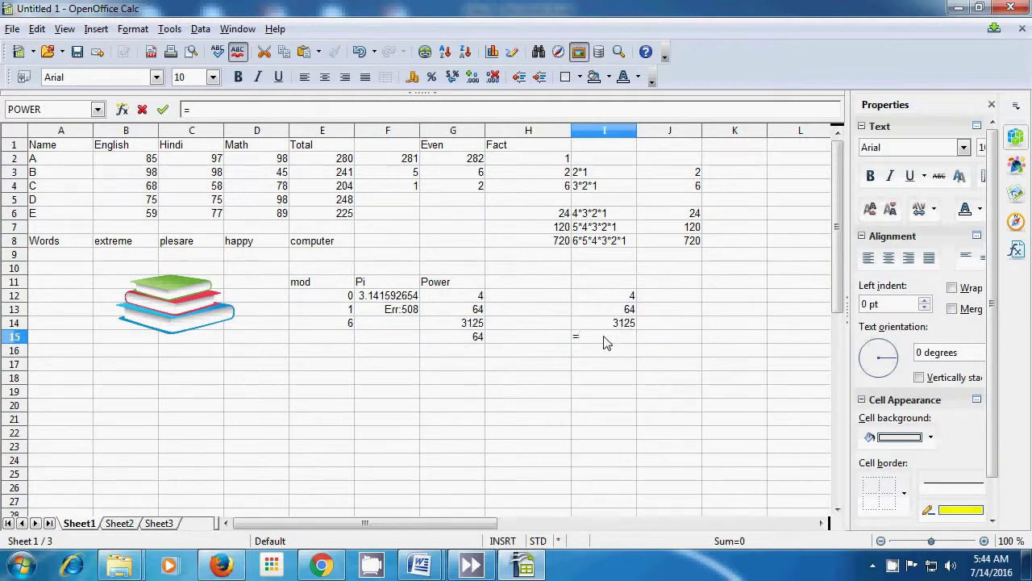
text(2*2*2*2*2)
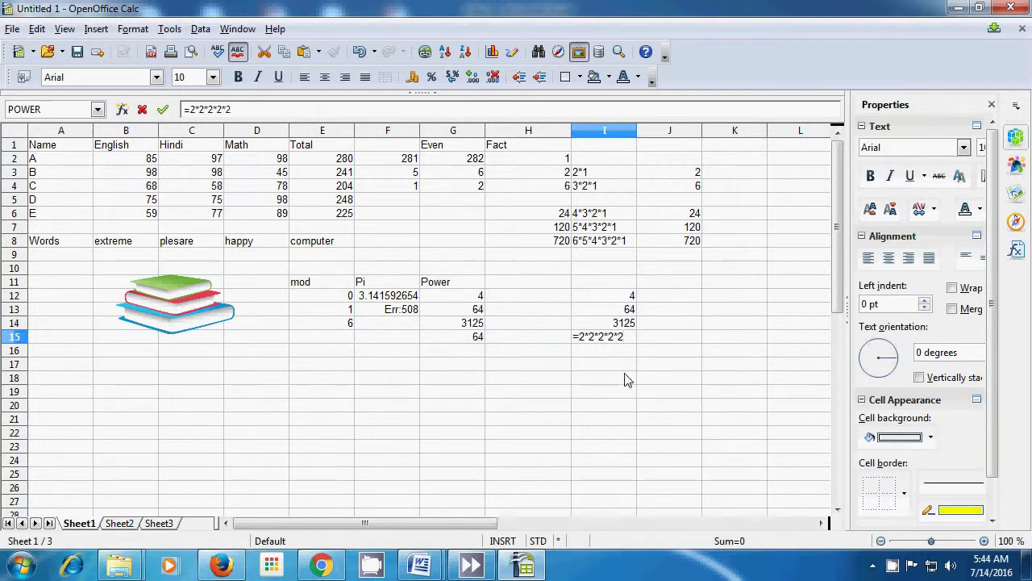
text(*2)
key(Return)
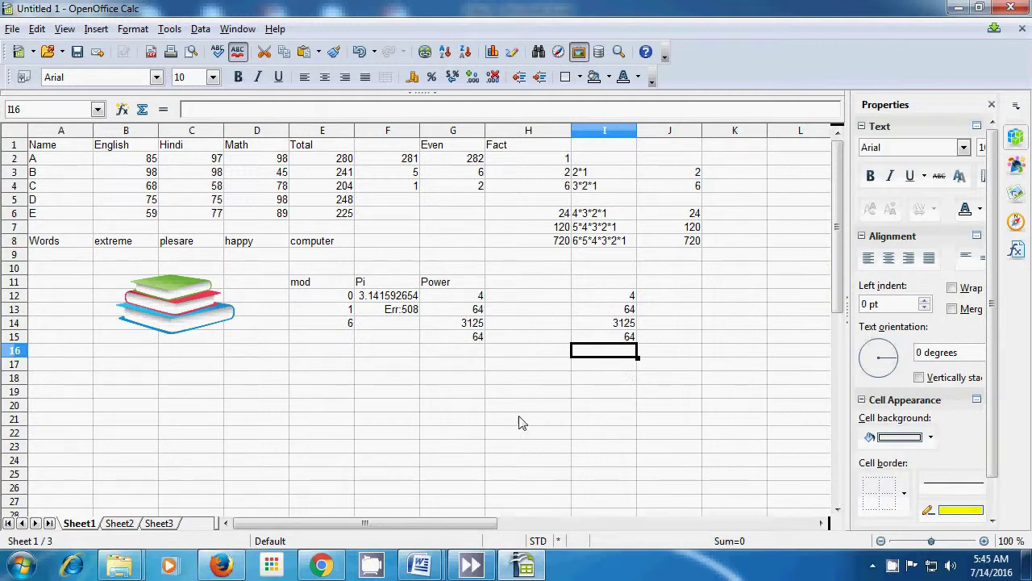
Enter the heading "numbers" in cell D16 for a new block of rounding examples.
click(416, 407)
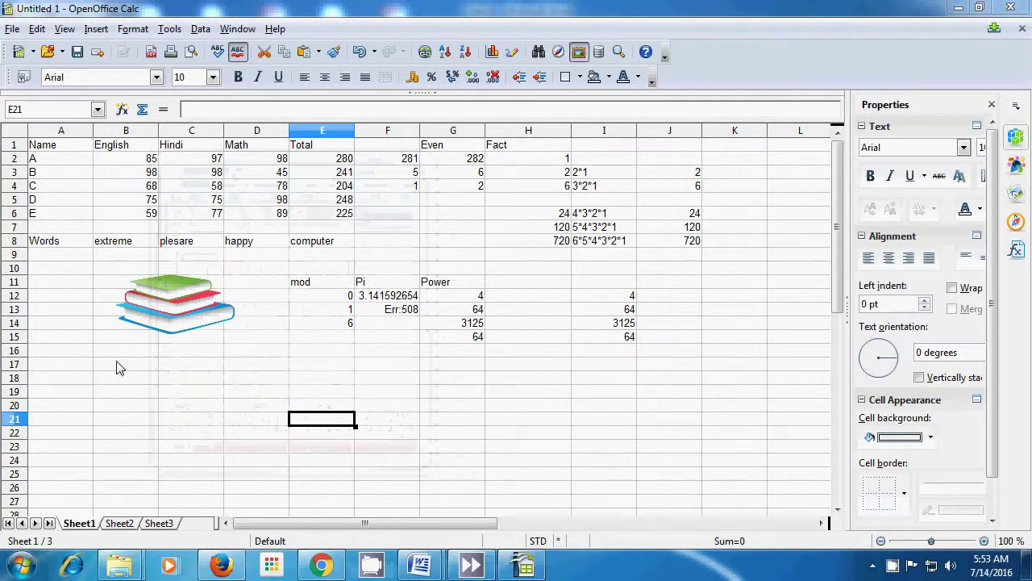
click(253, 353)
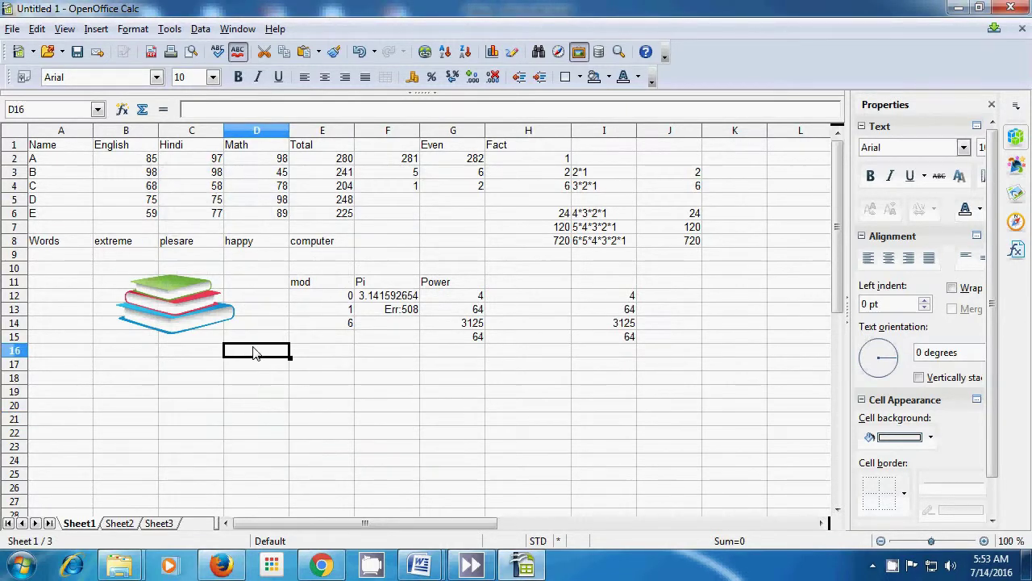
text(rou)
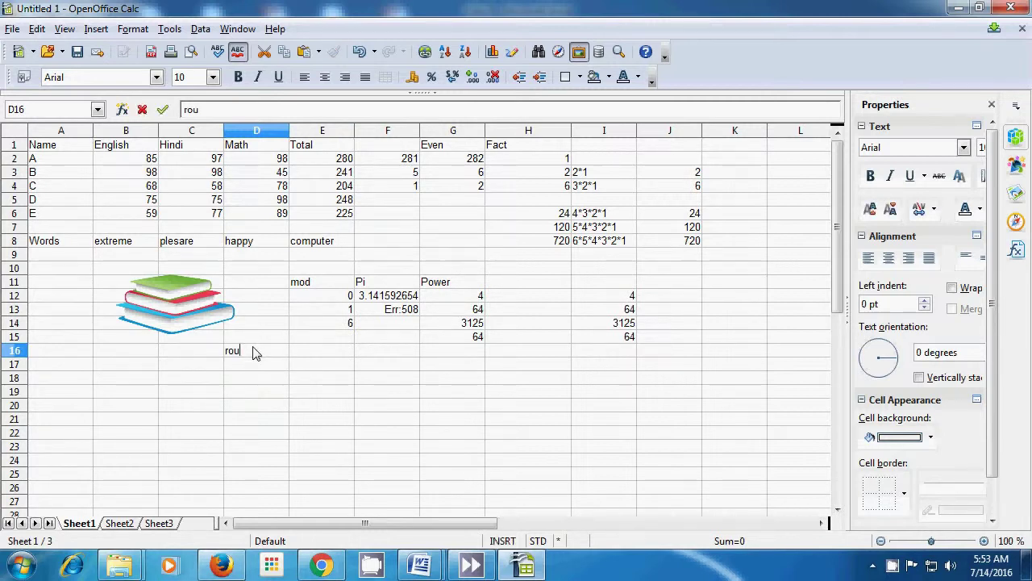
key(BackSpace)
key(BackSpace)
key(BackSpace)
text(numbers)
key(Return)
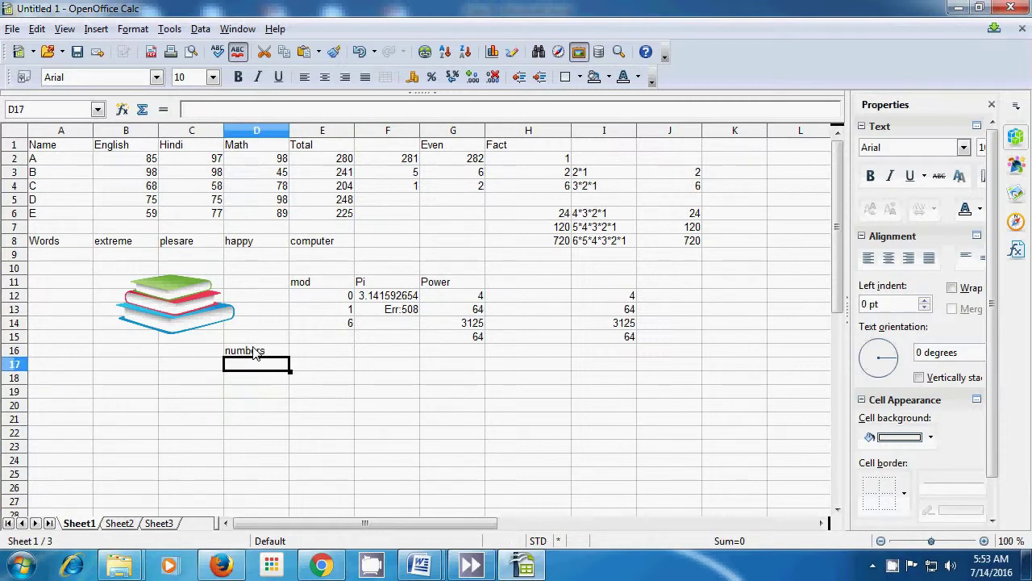
Fill cells D17 to D20 under the numbers heading with 2.2345, 4.6759, 0.876 and 5.4567.
text(2.2345)
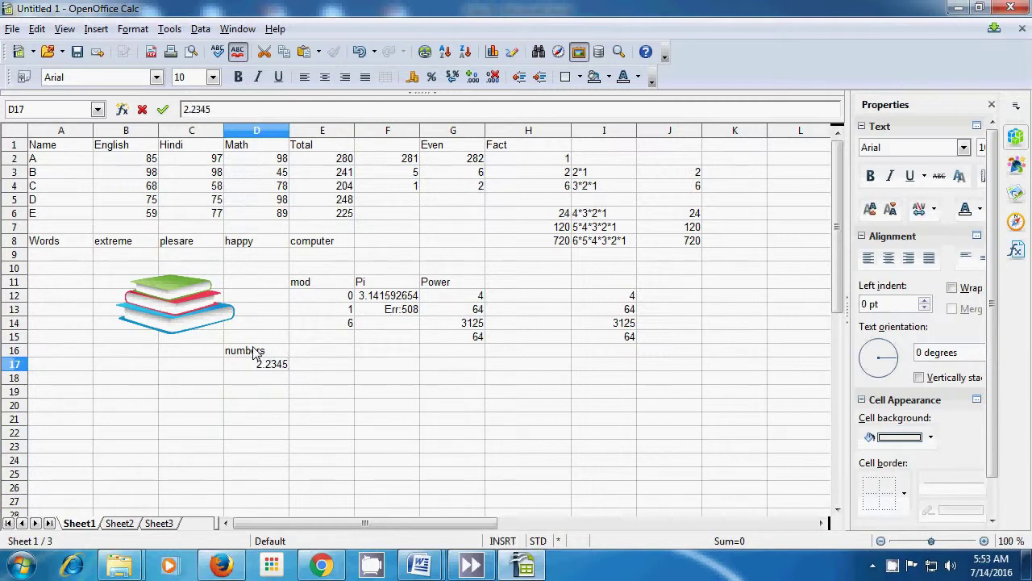
key(Return)
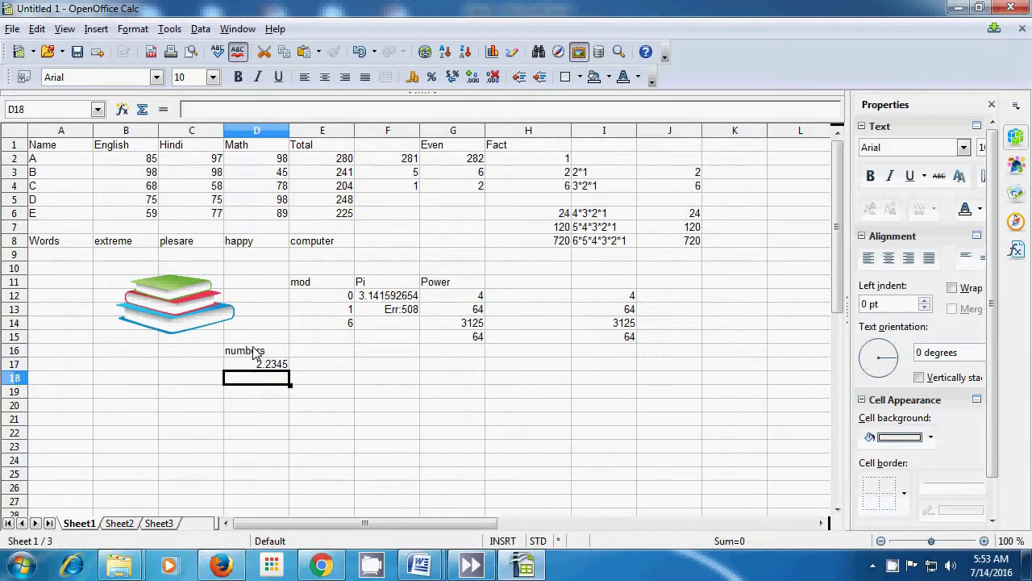
text(4.675)
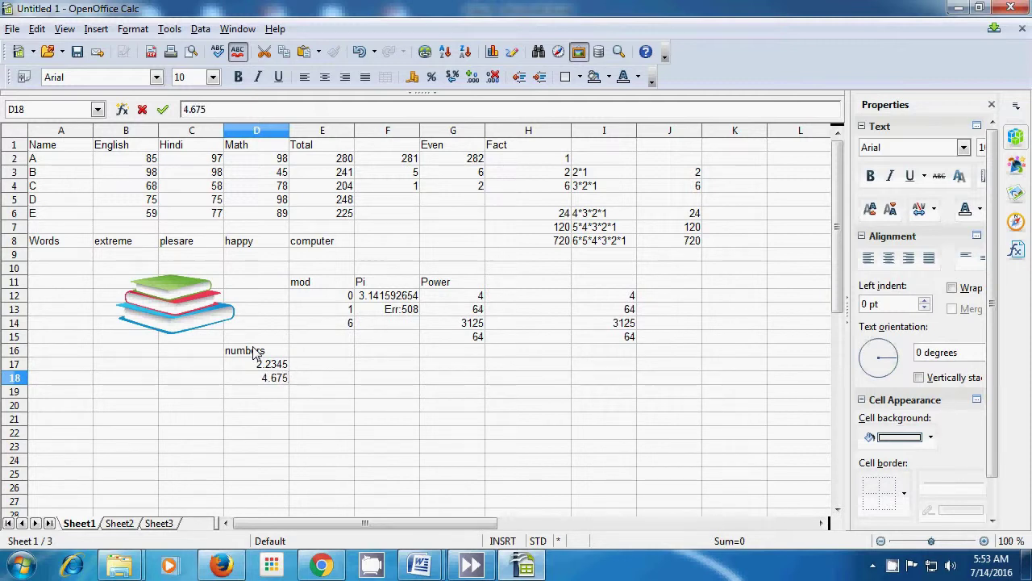
text(9)
key(Return)
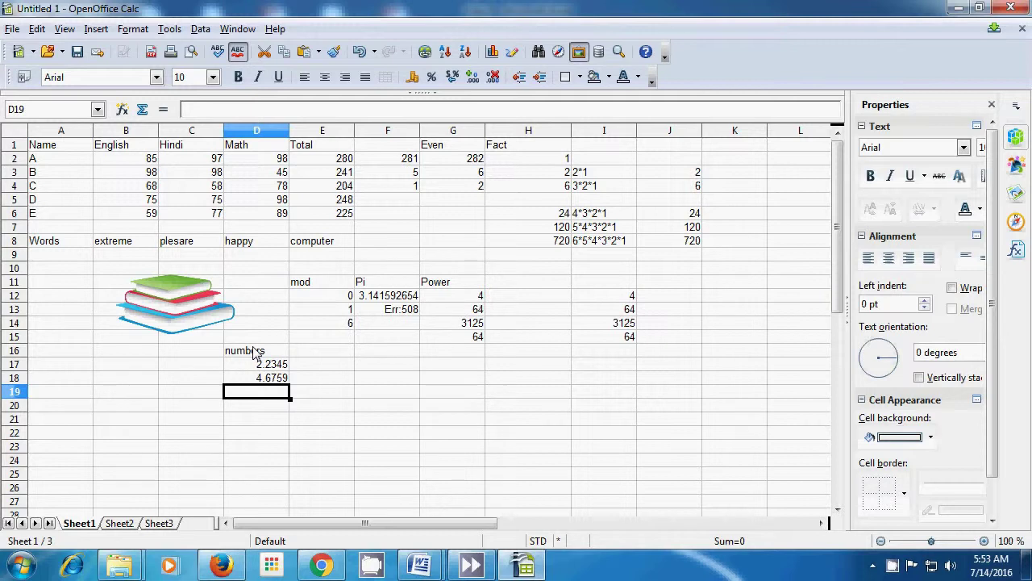
text(0.)
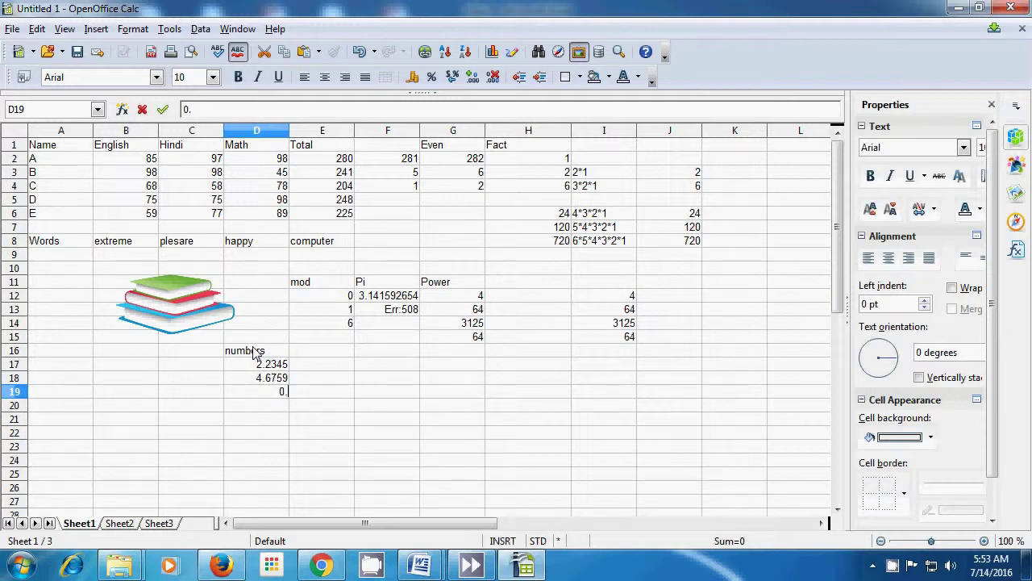
text(876)
key(Return)
text(5)
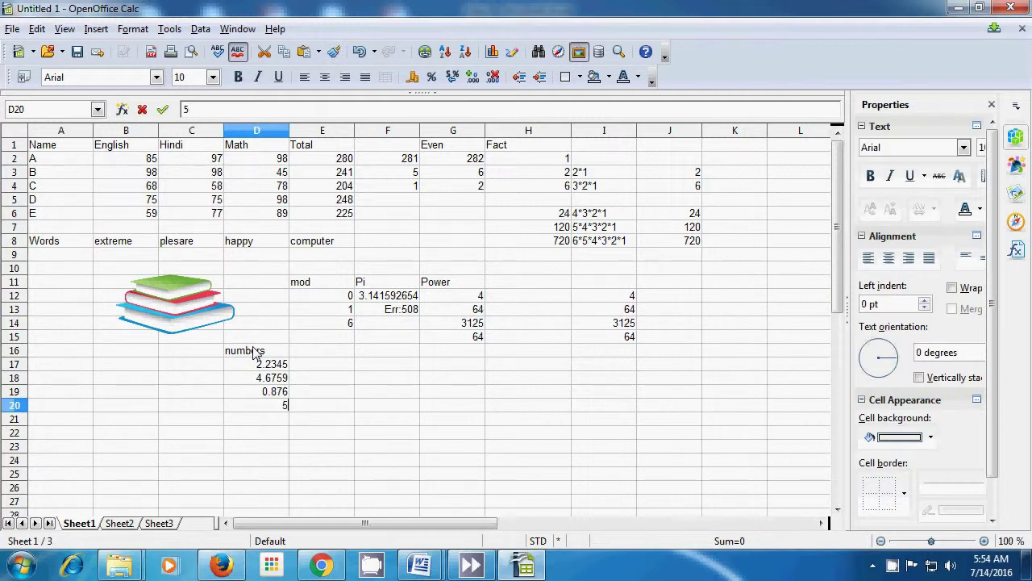
text(.)
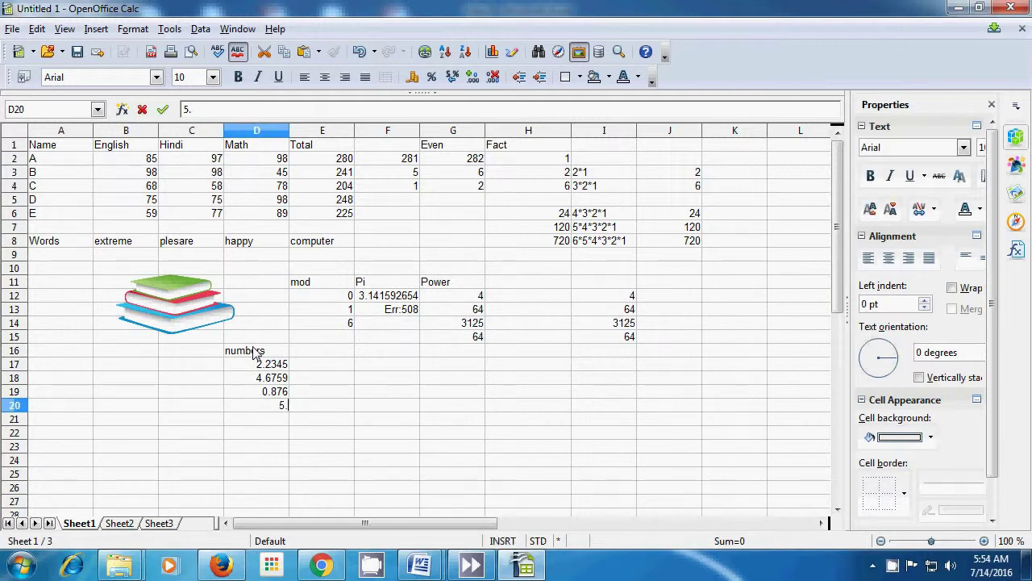
text(4567)
Enter the heading "round" in cell E16 beside the numbers heading.
click(326, 356)
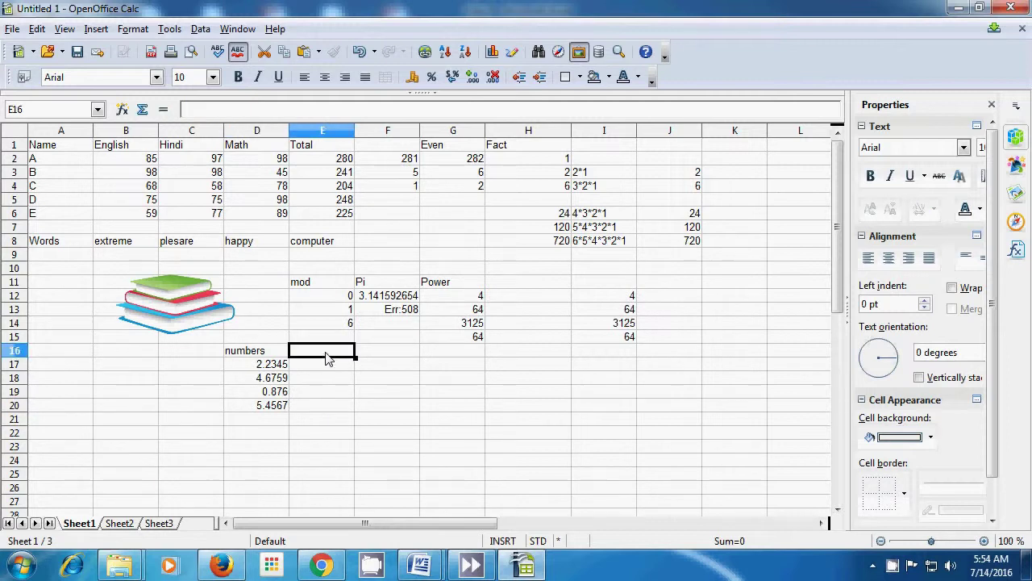
text(round)
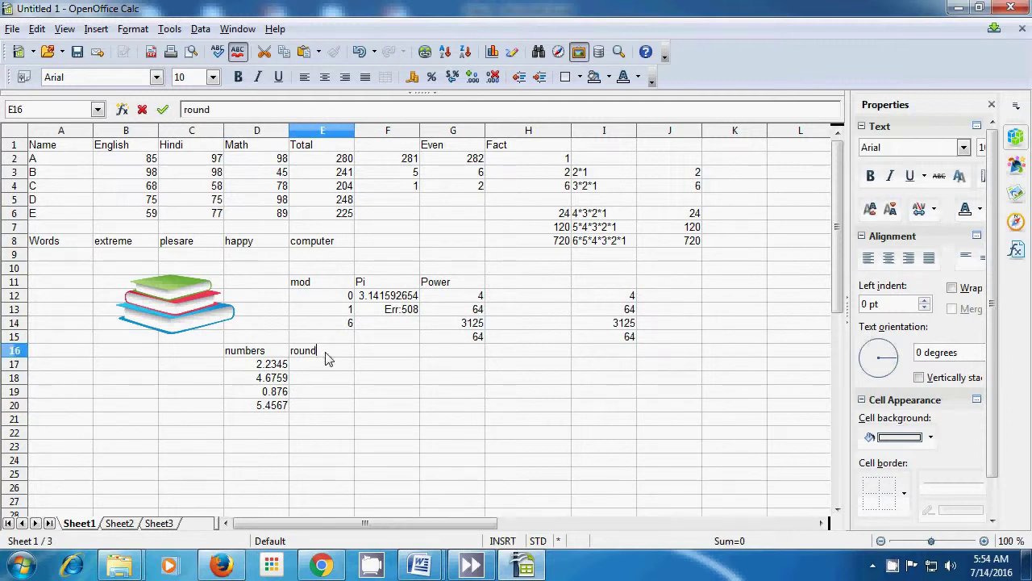
key(Return)
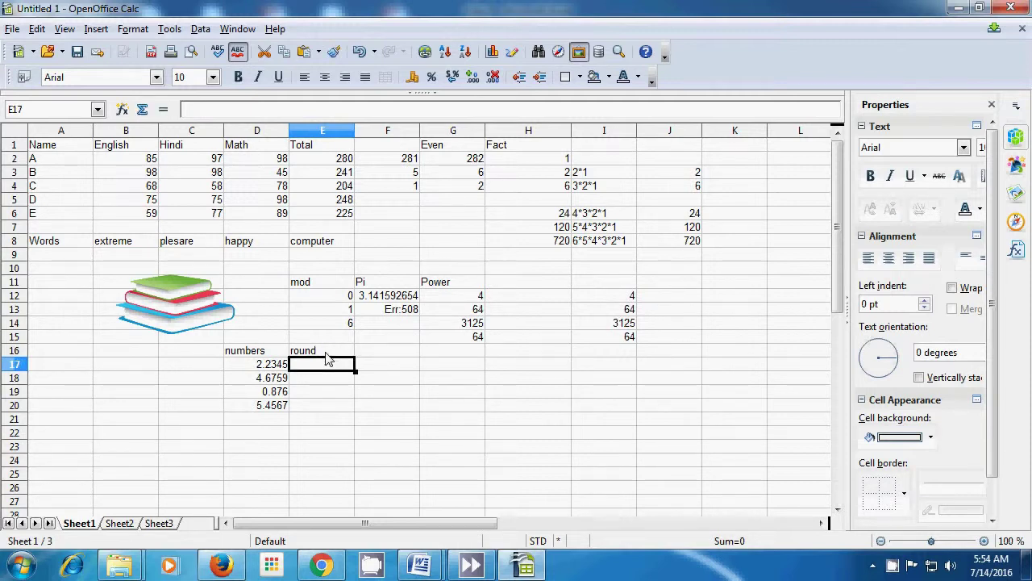
Enter the formula =round(D17;2) in cell E17 to round the first number to two decimal places.
text(=)
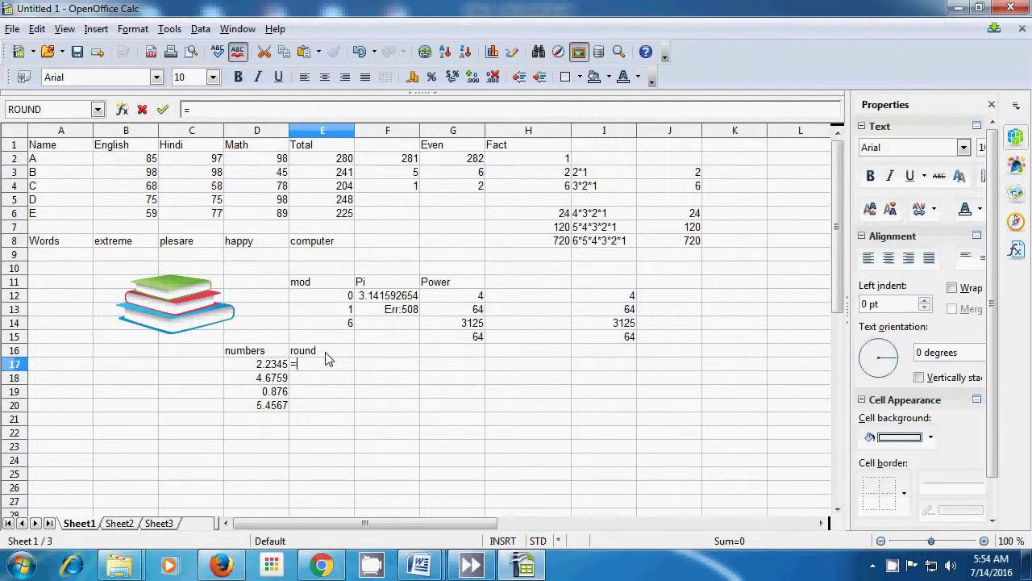
text(roumd)
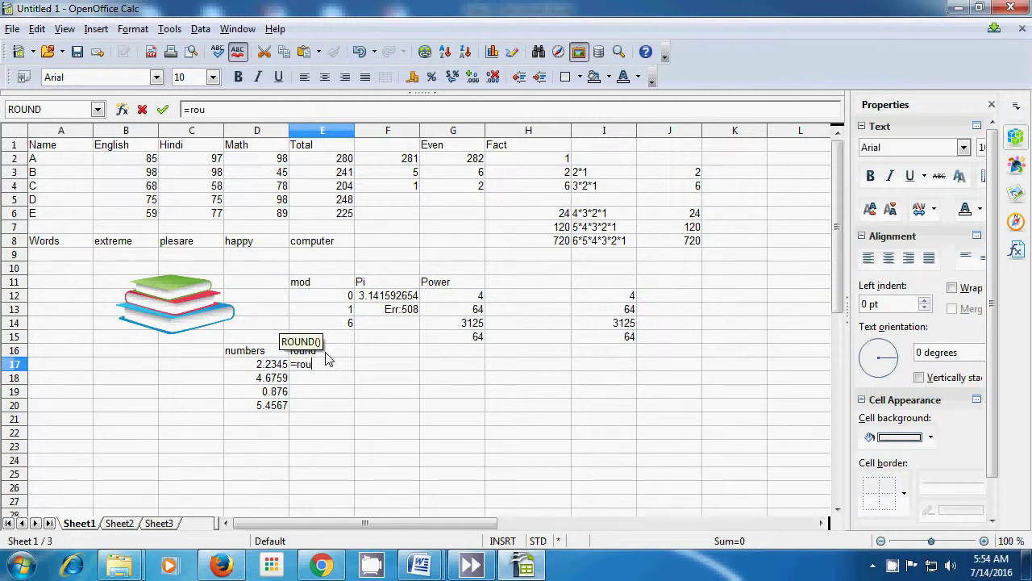
key(BackSpace)
key(BackSpace)
key(BackSpace)
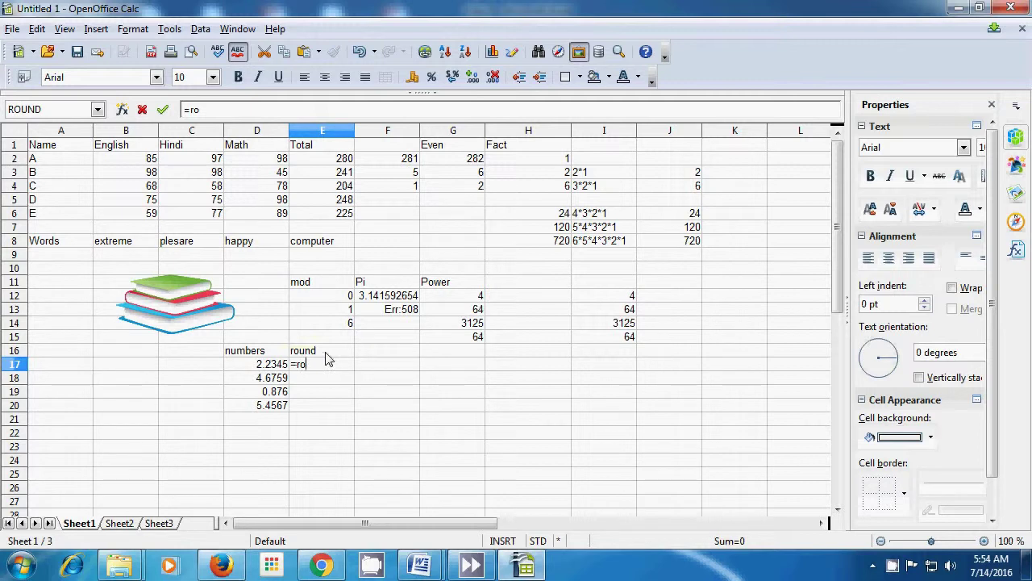
text(und)
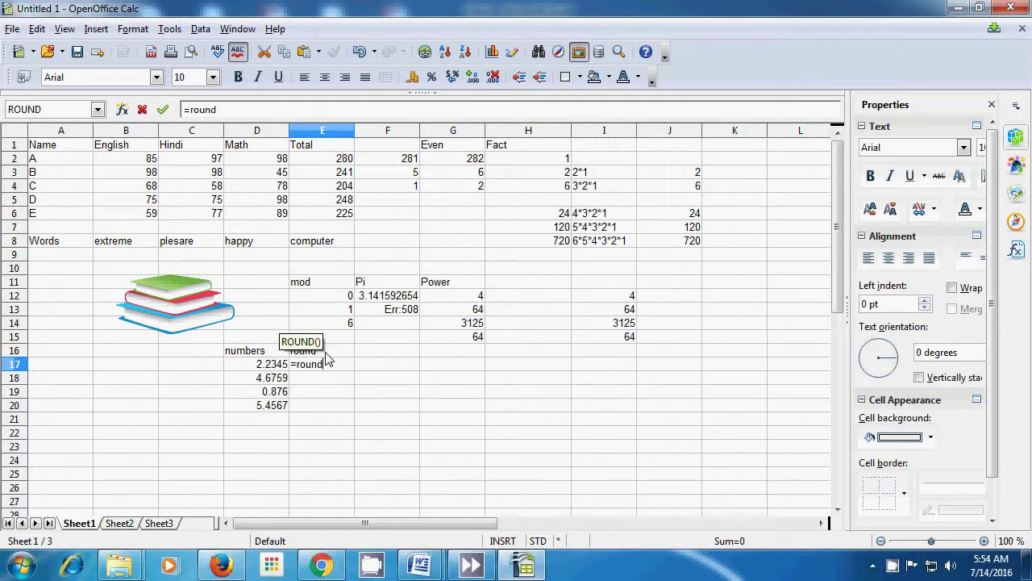
text(()
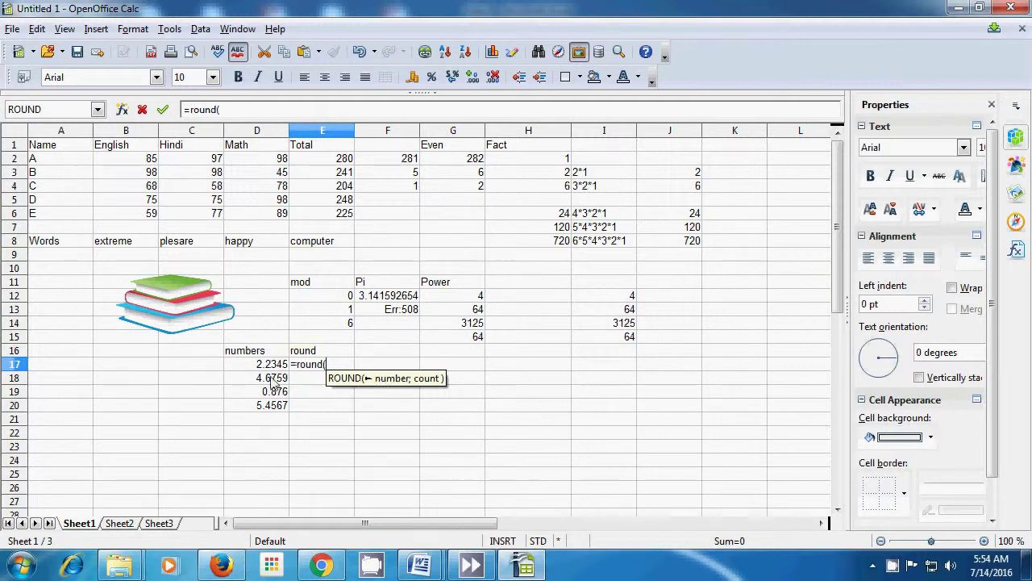
click(266, 367)
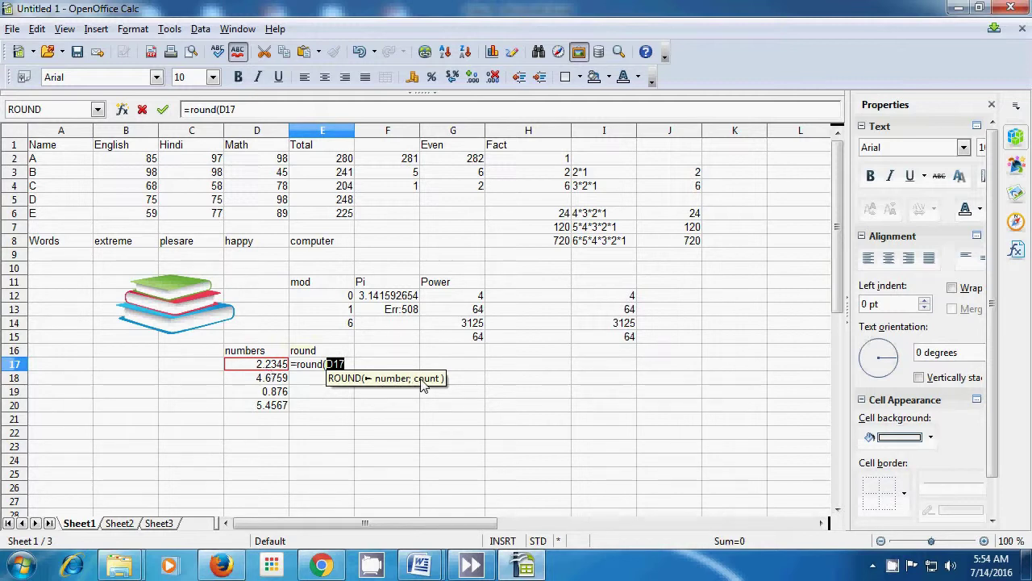
text(;)
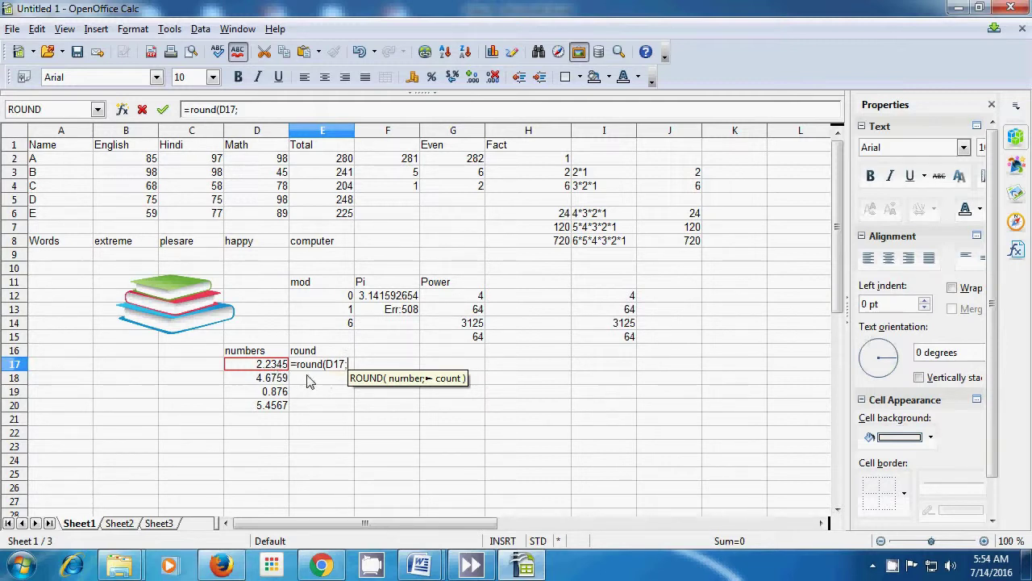
text(2)
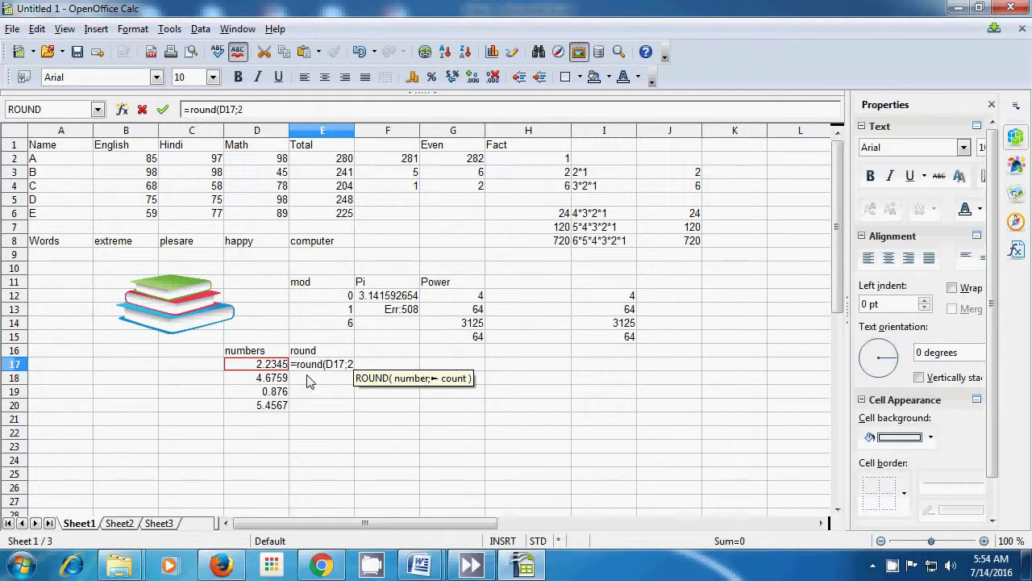
text())
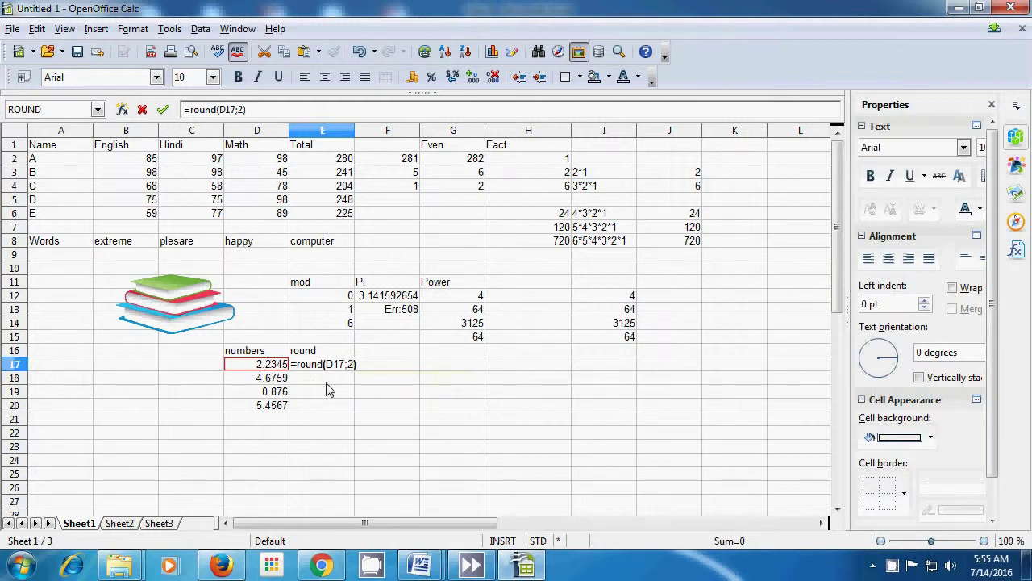
key(Return)
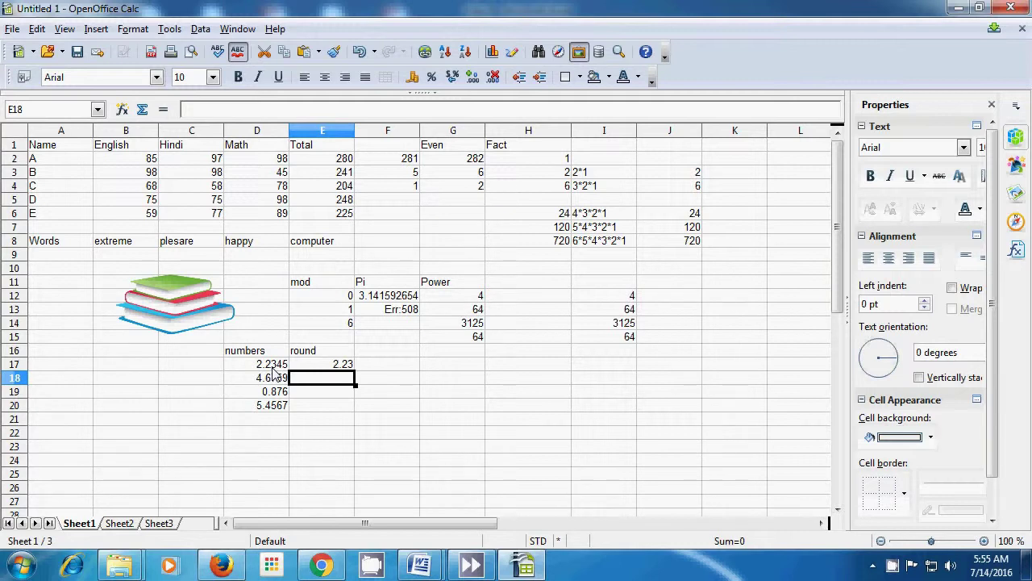
Enter the formula =round(D18;3) in cell E18 to round the second number to three decimal places.
text(=)
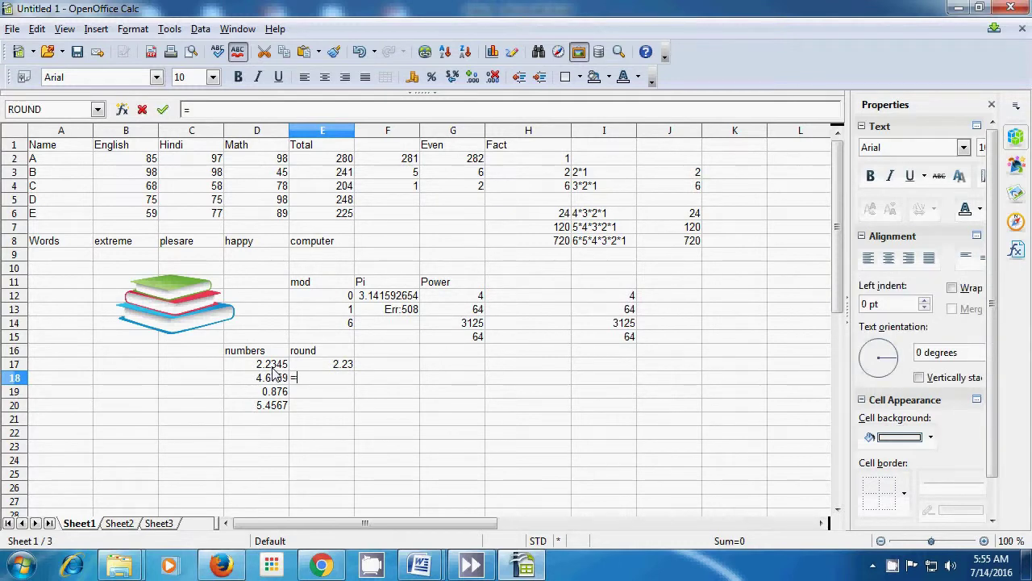
text(round)
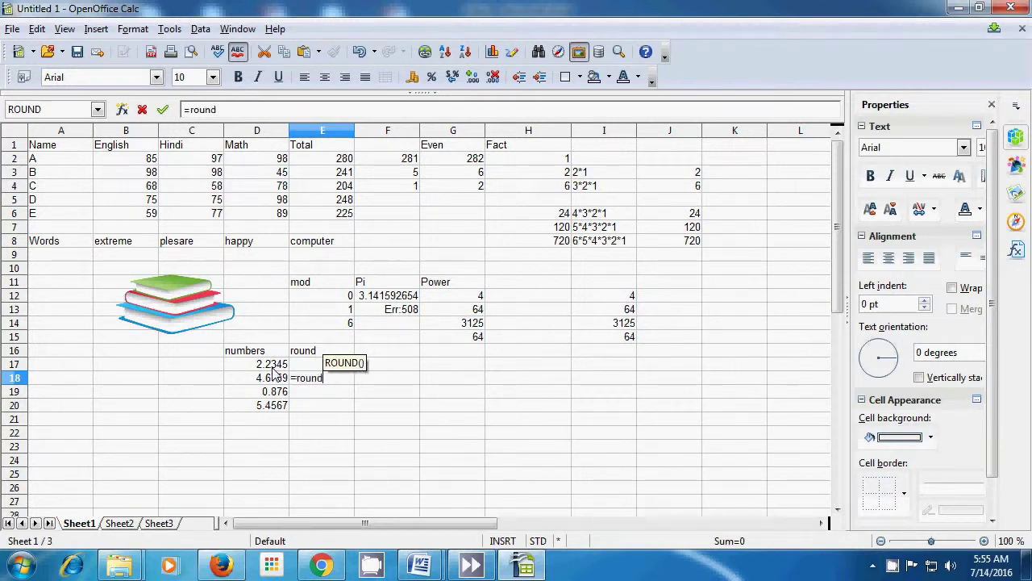
text(()
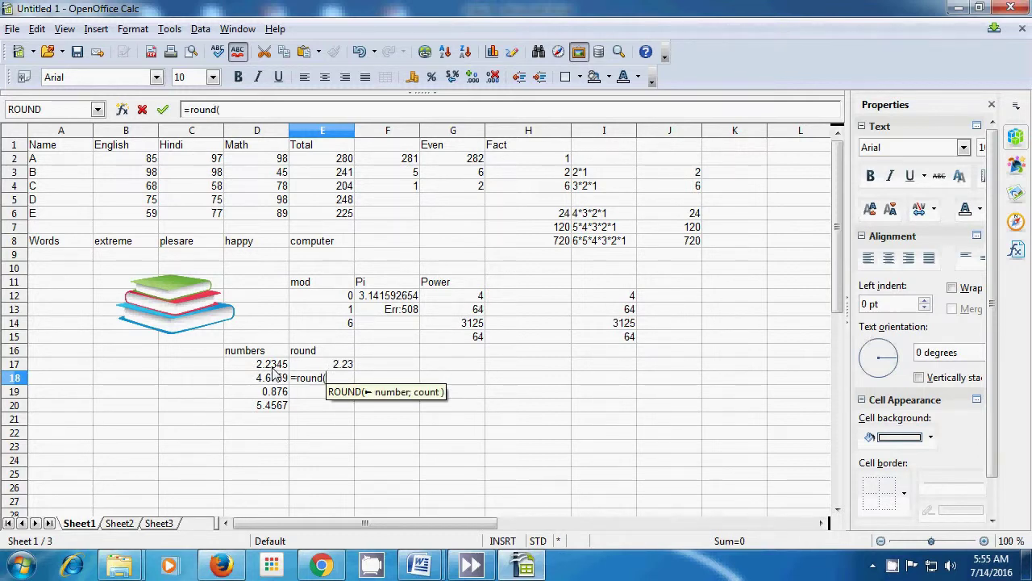
click(272, 375)
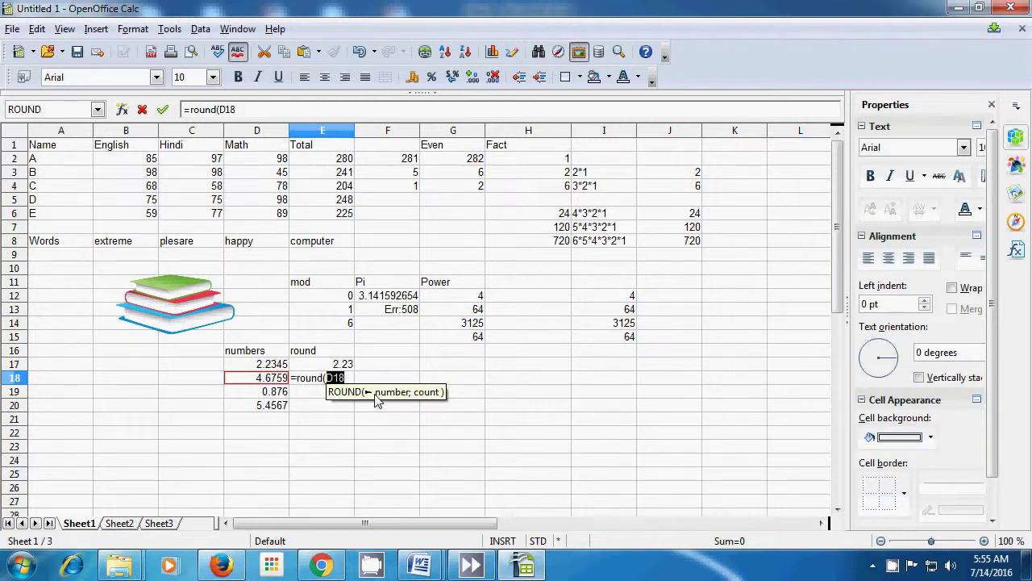
text(;)
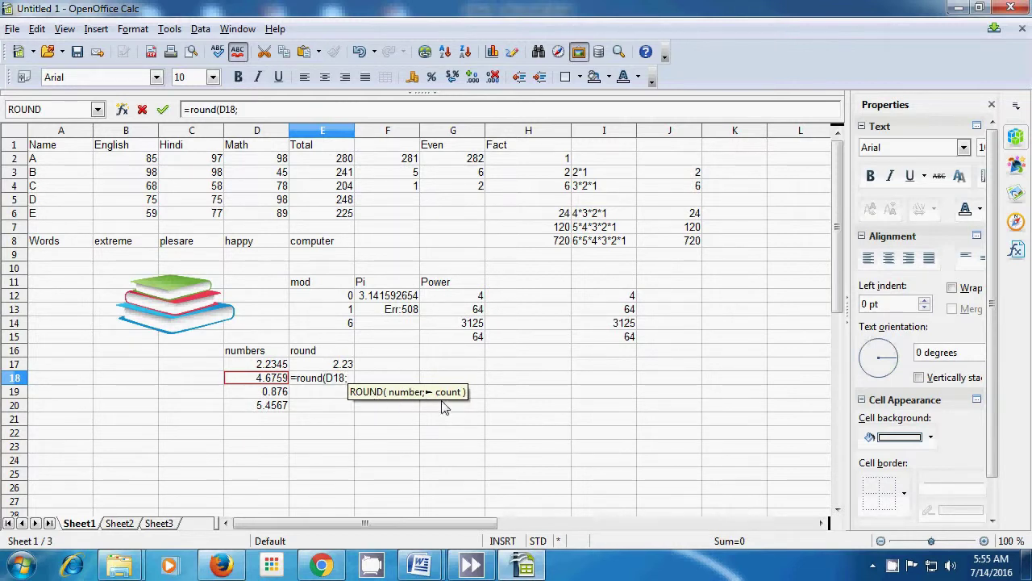
text(3)
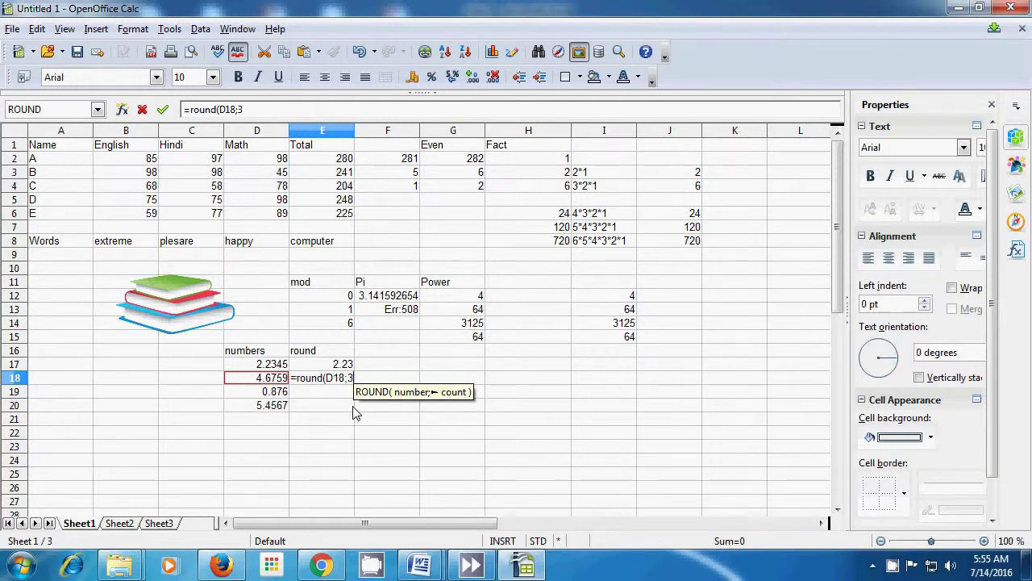
text())
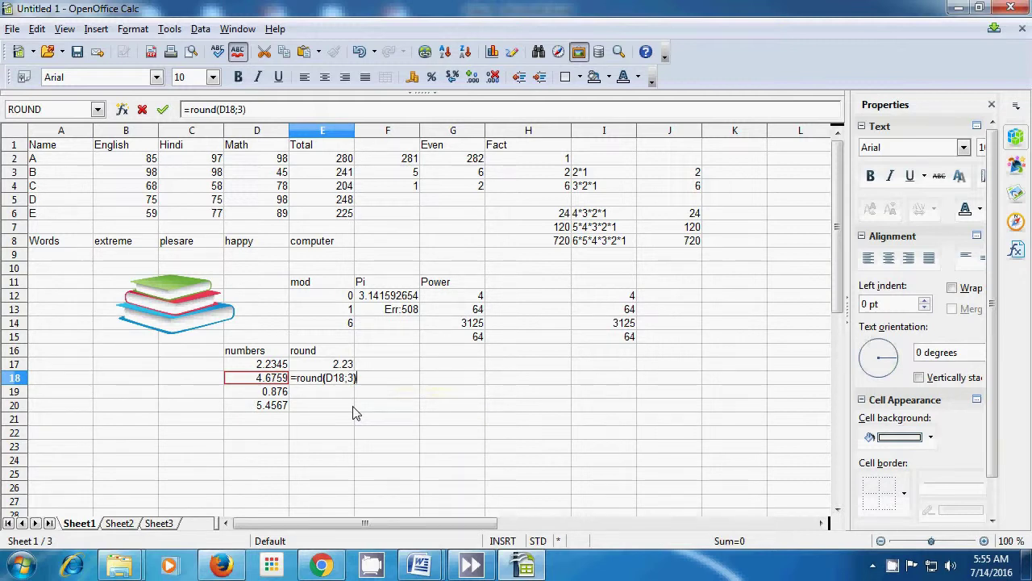
key(Return)
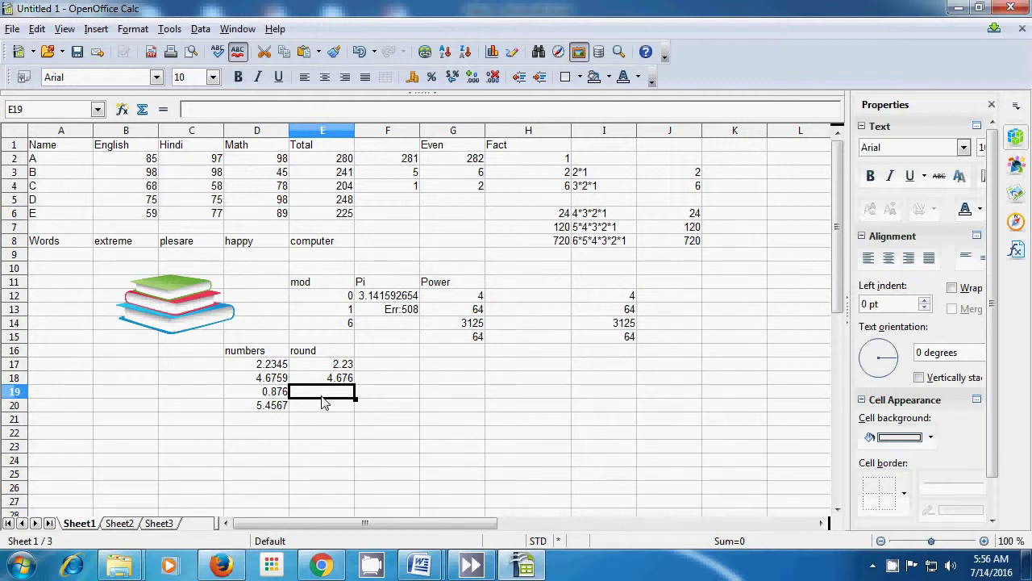
Enter the formula =round(D19;1) in cell E19 to round the third number to one decimal place.
text(=)
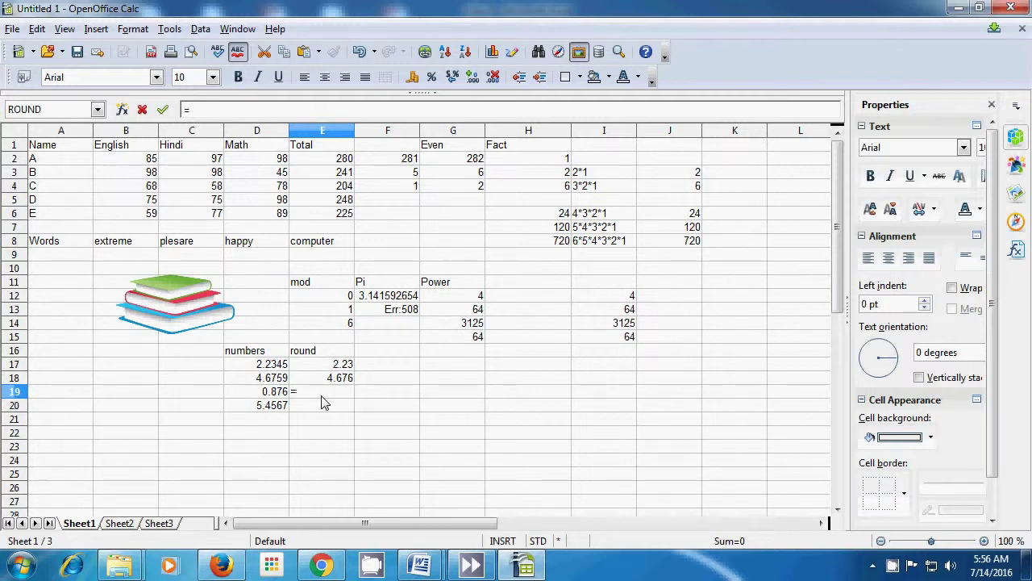
text(round)
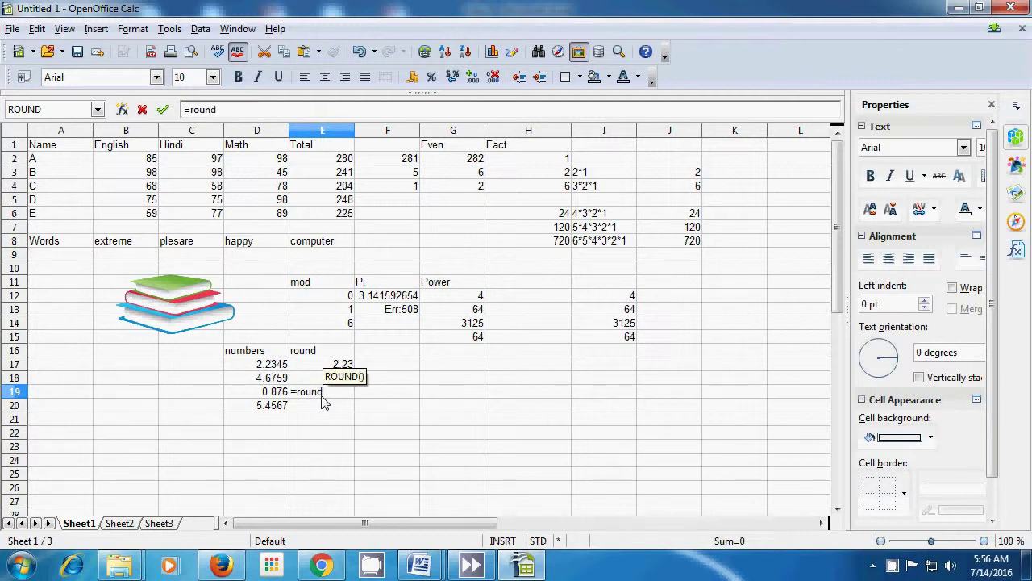
text(()
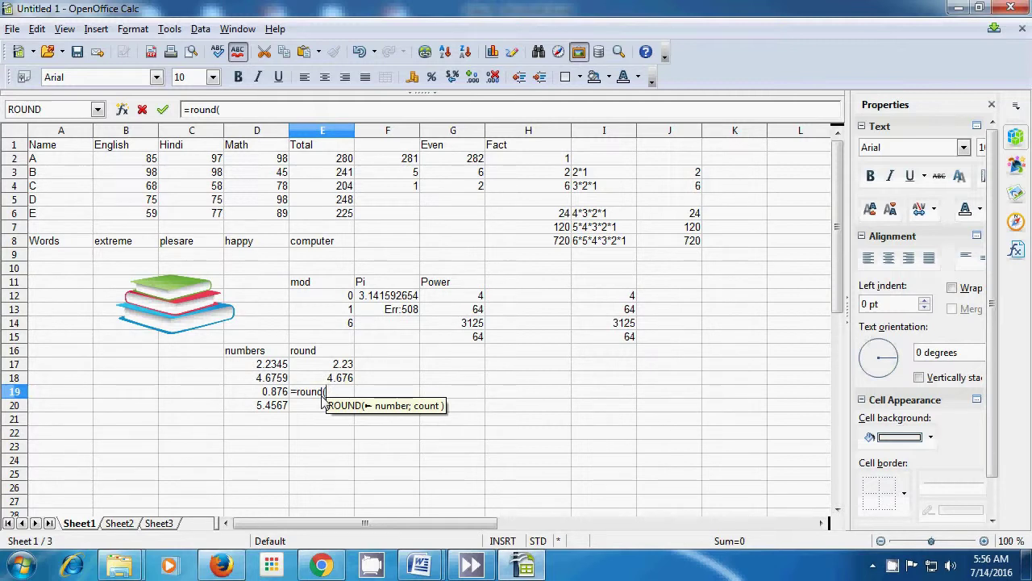
click(278, 393)
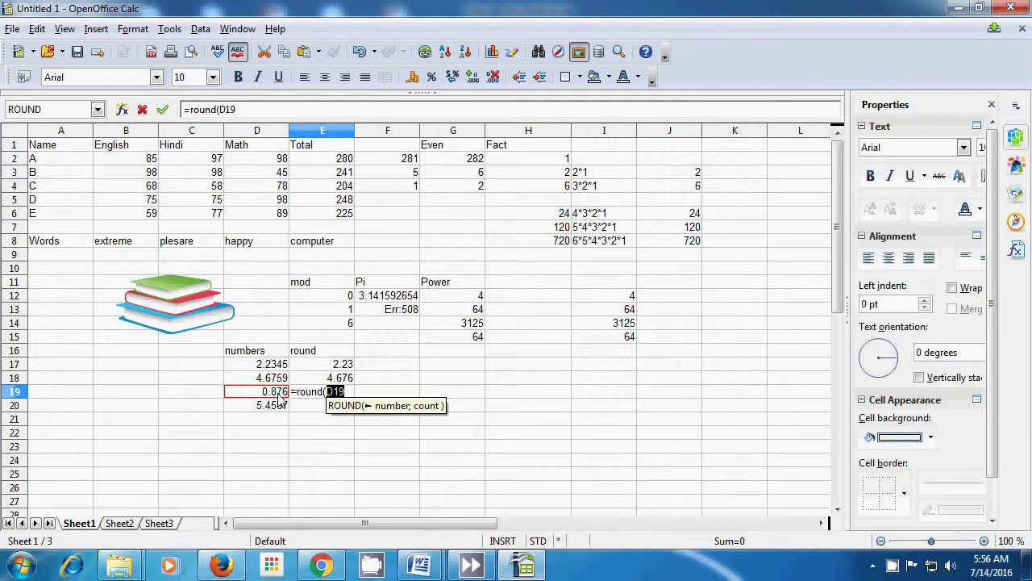
text(;)
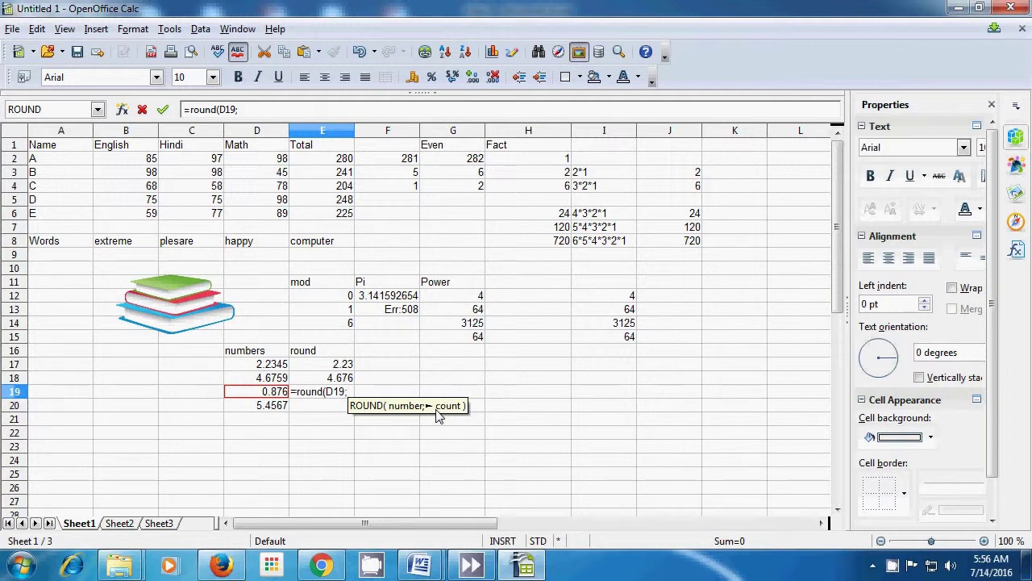
text(1)
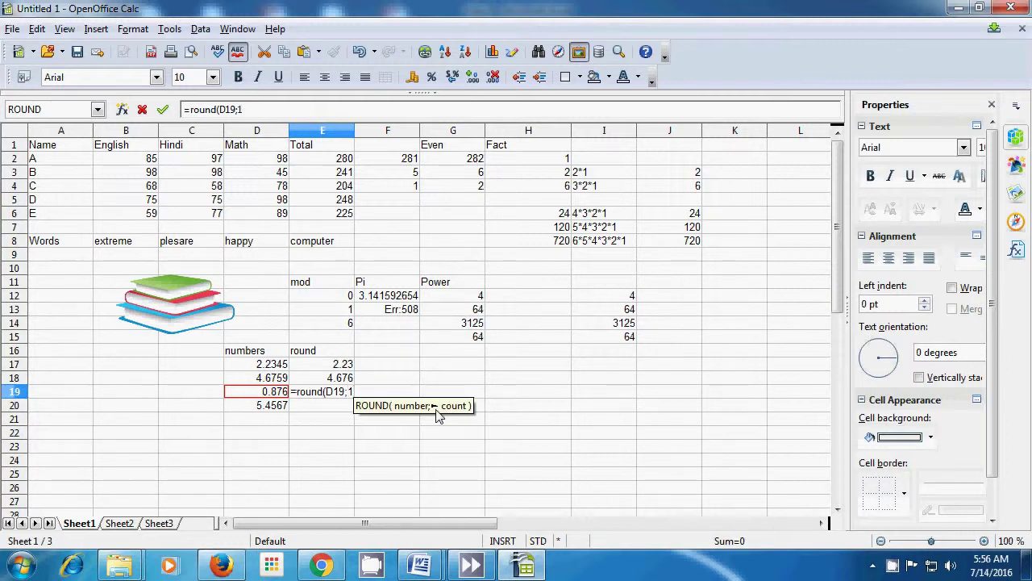
text())
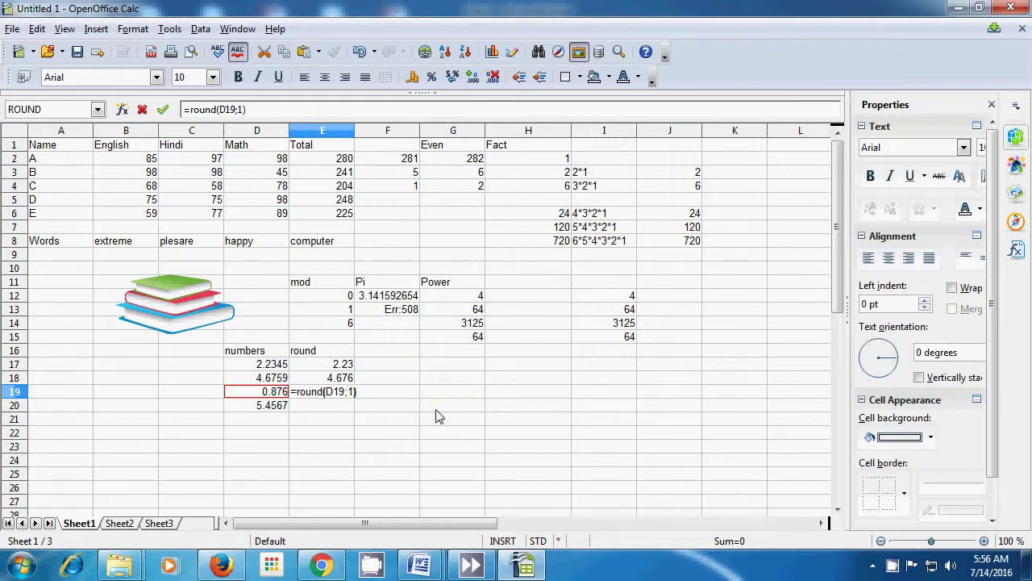
key(Return)
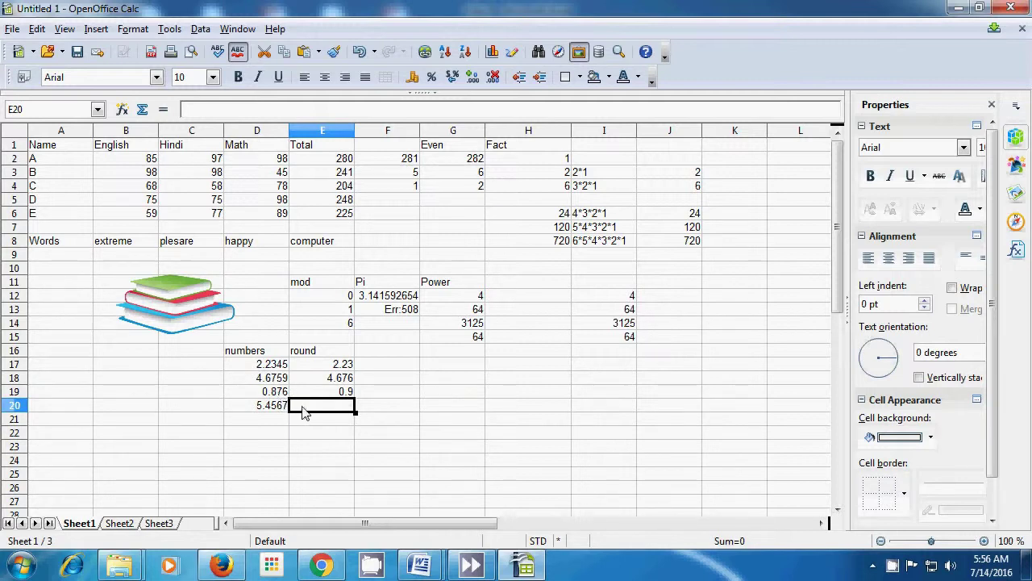
Enter the formula =round(D20;1) in cell E20 to round the fourth number to one decimal place.
text(=)
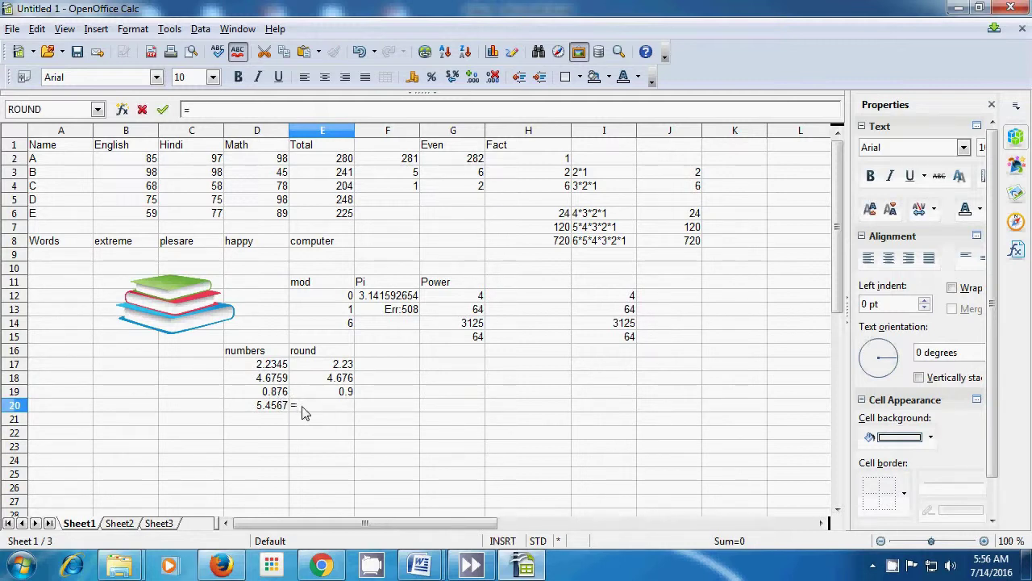
text(round)
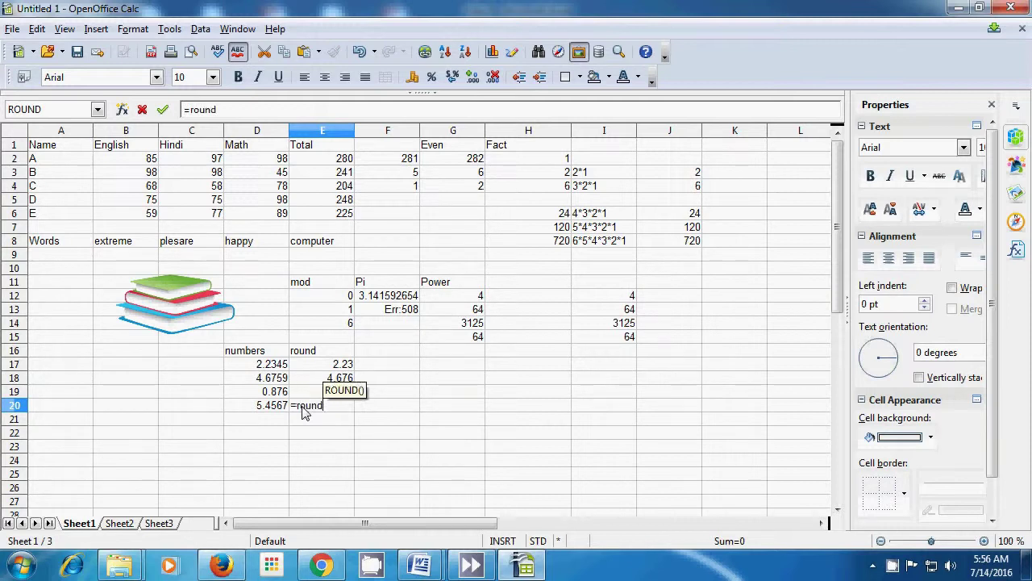
text(()
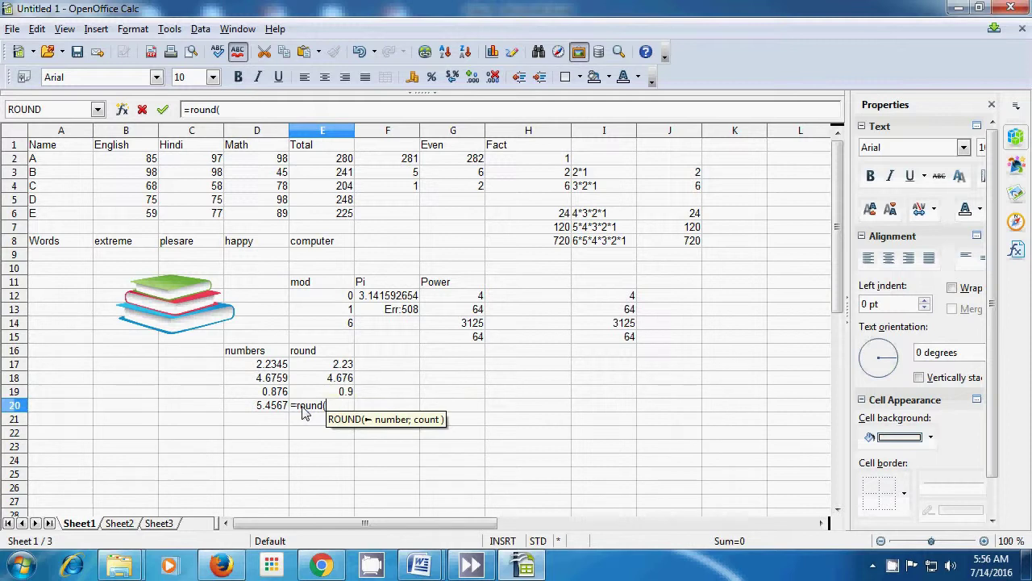
click(267, 412)
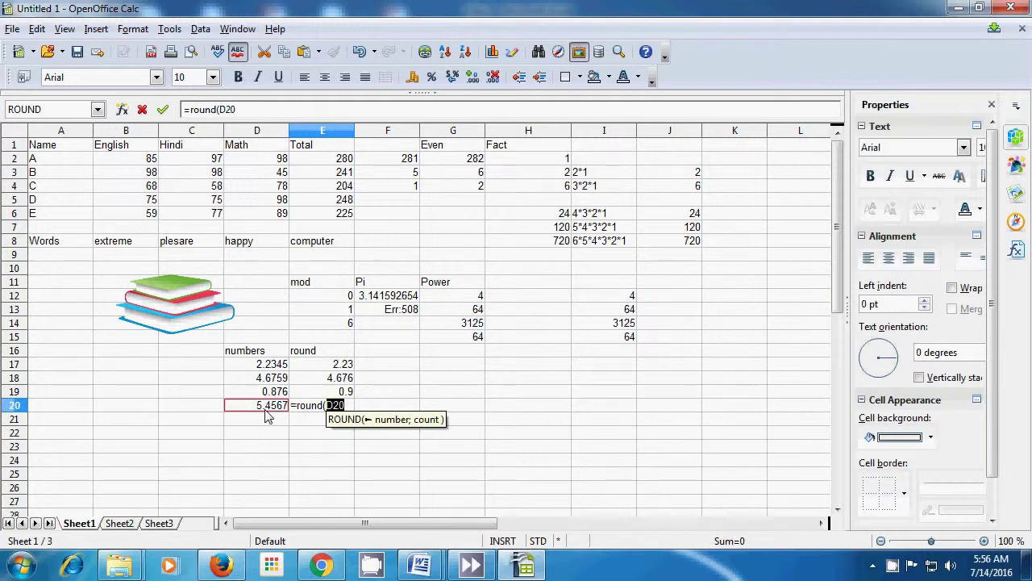
text(;)
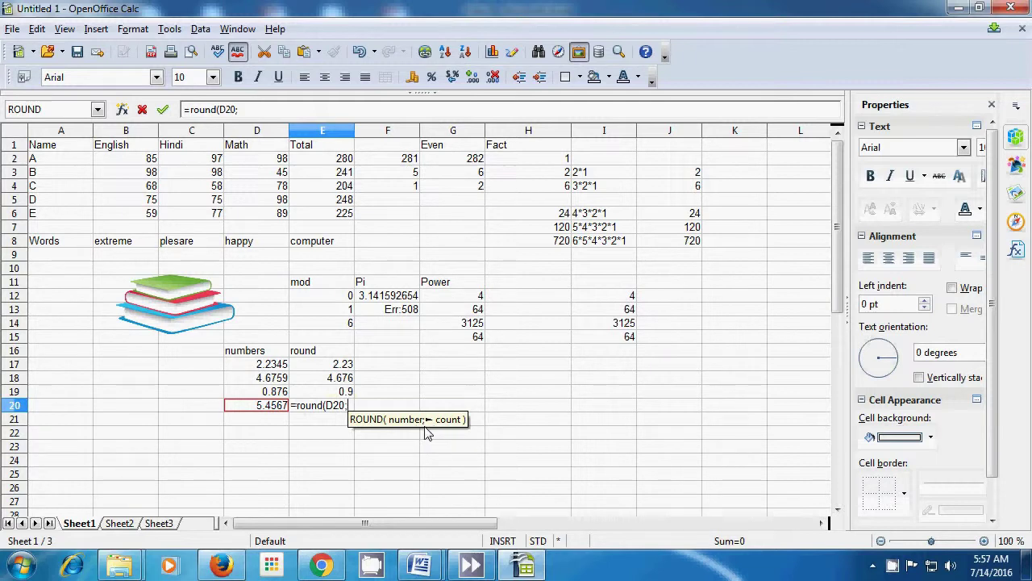
text(1)
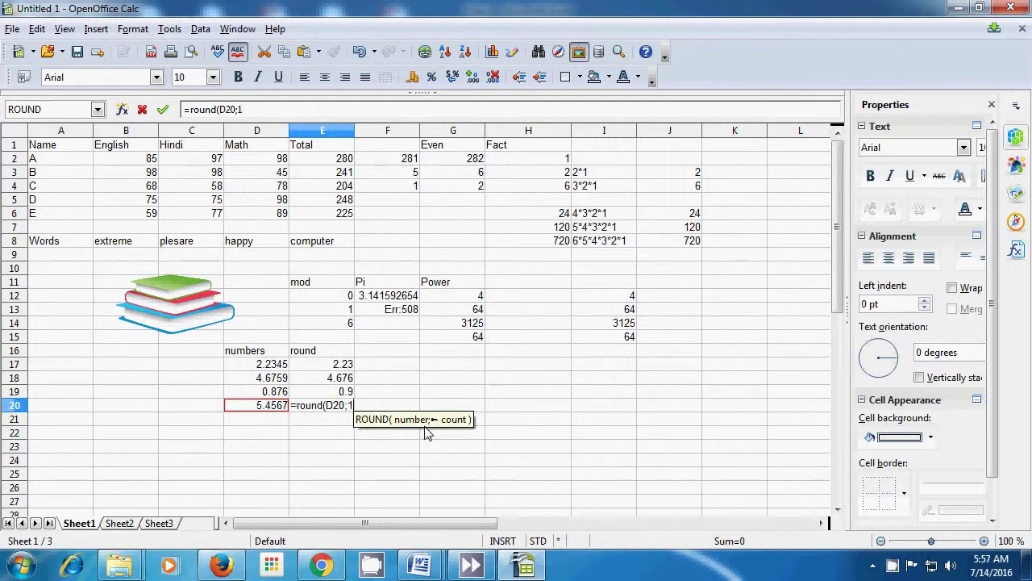
text())
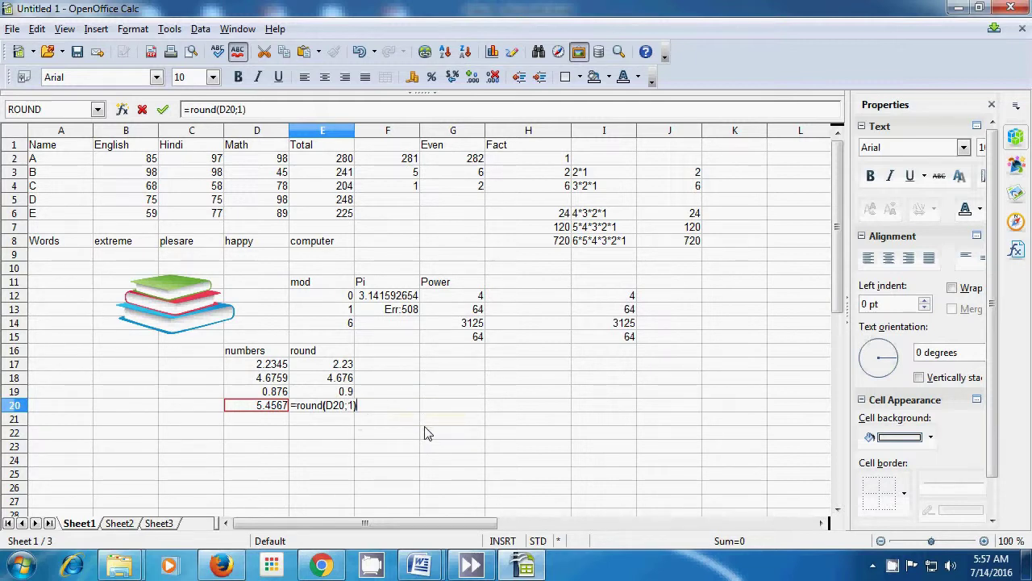
key(Return)
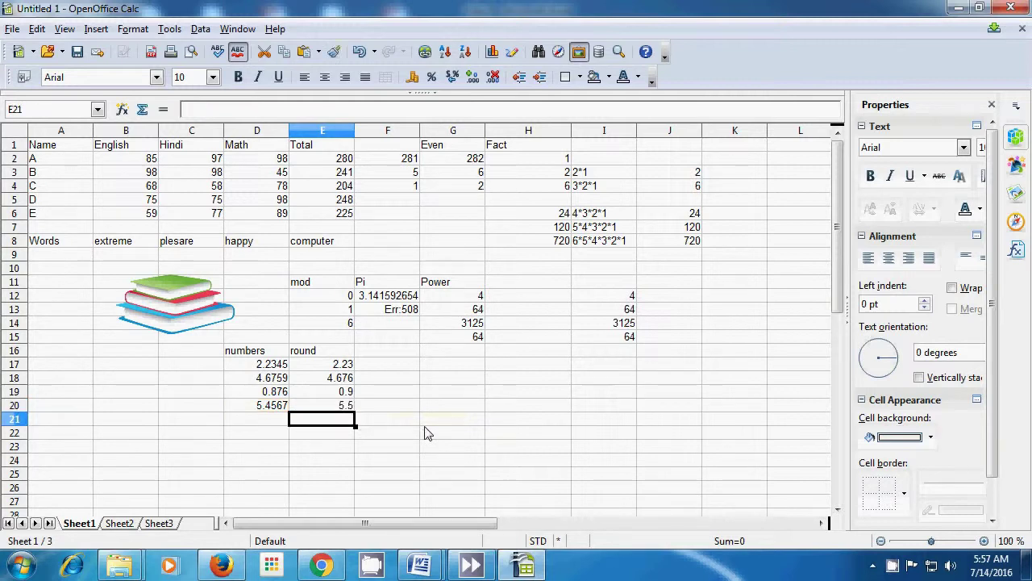
click(441, 412)
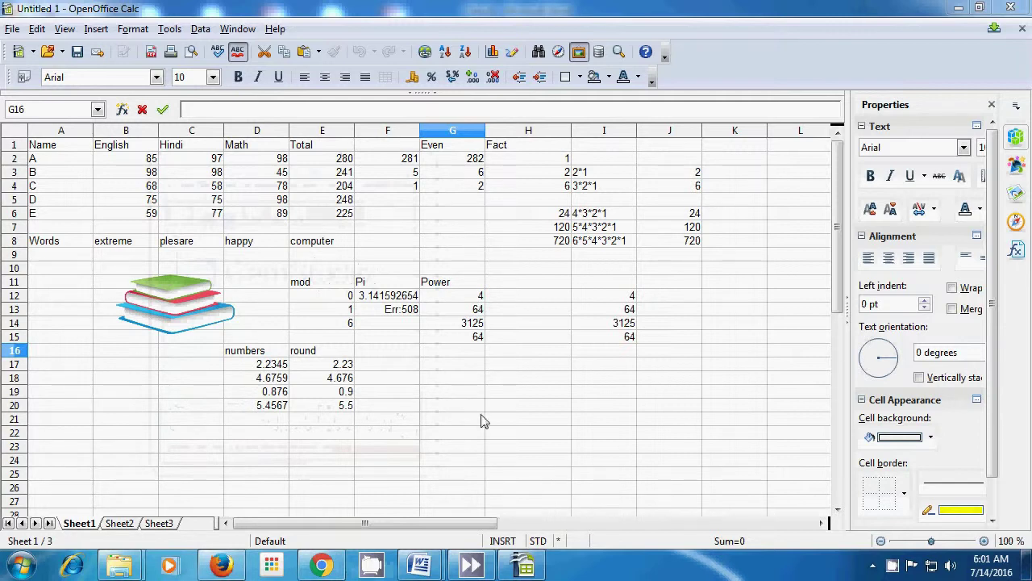
Enter the heading "Squire Root" in cell G16.
double_click(440, 358)
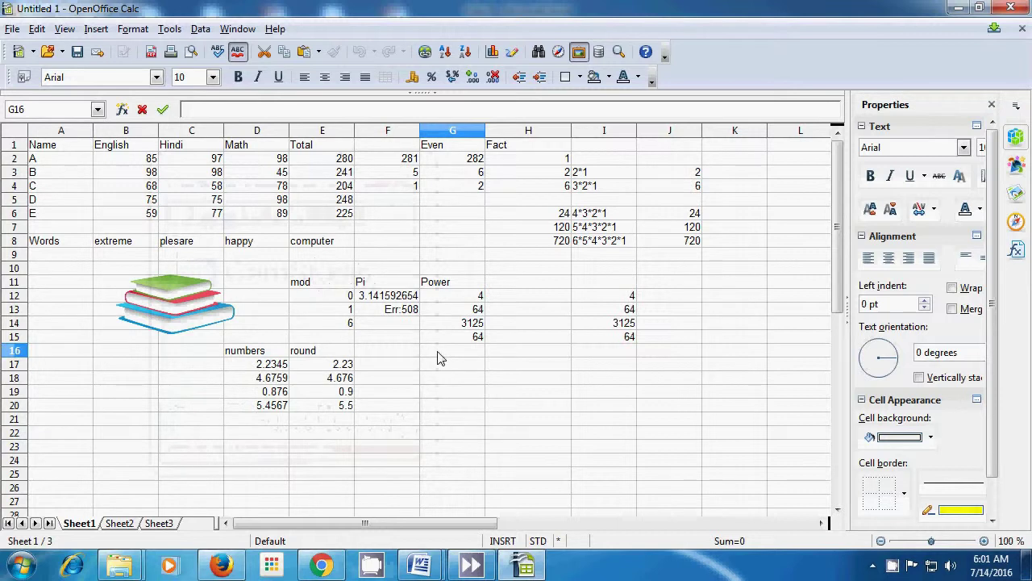
text(Sq)
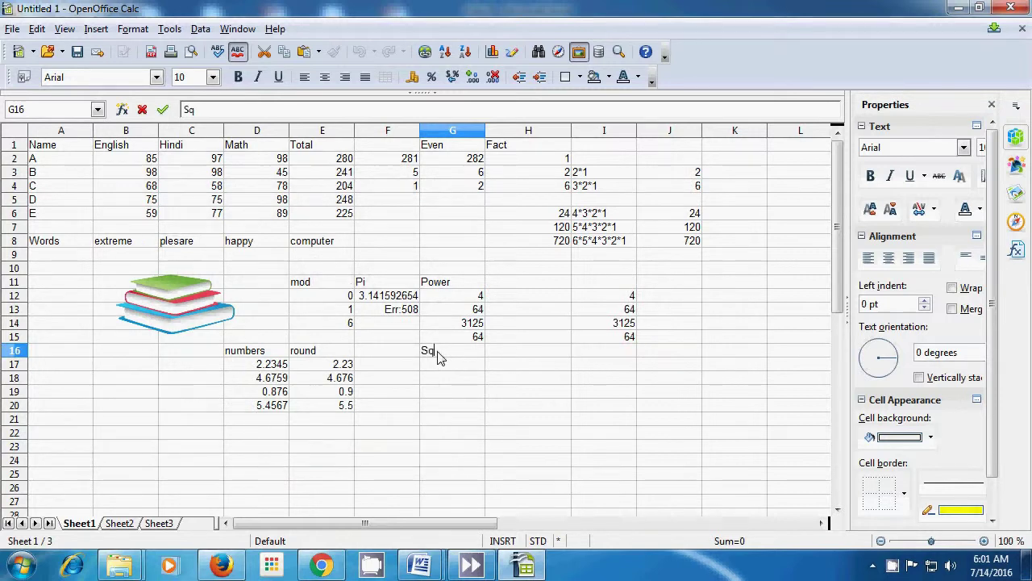
text(uire Root)
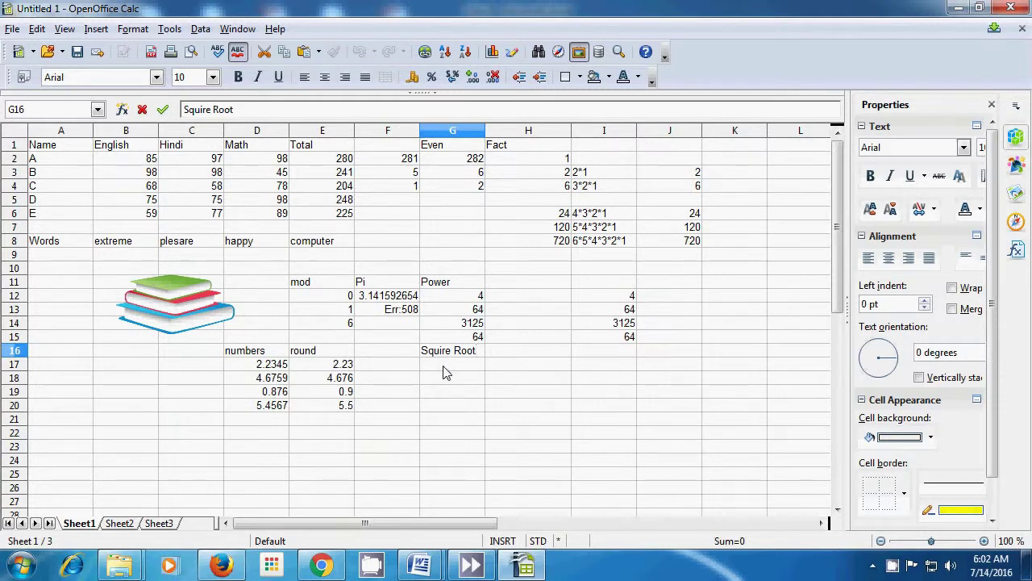
Enter the formula =Sqrt(25) in cell G17 to calculate the square root of 25.
click(448, 370)
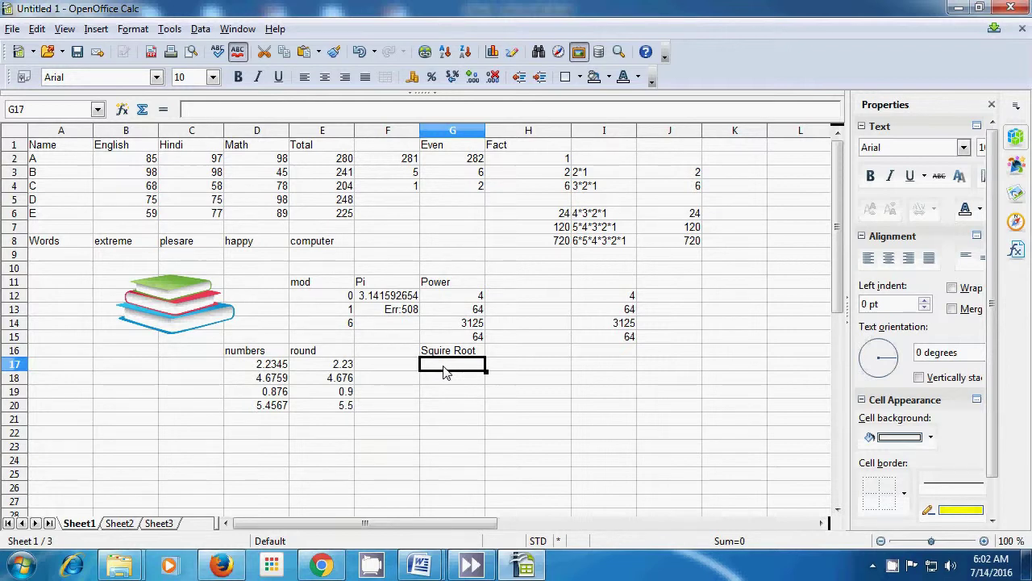
text(=)
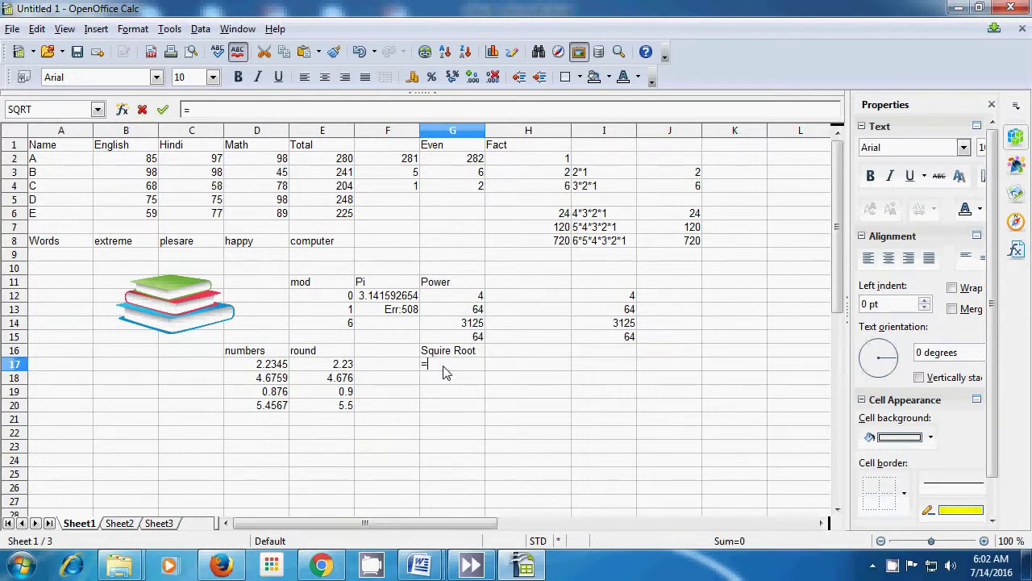
text(S)
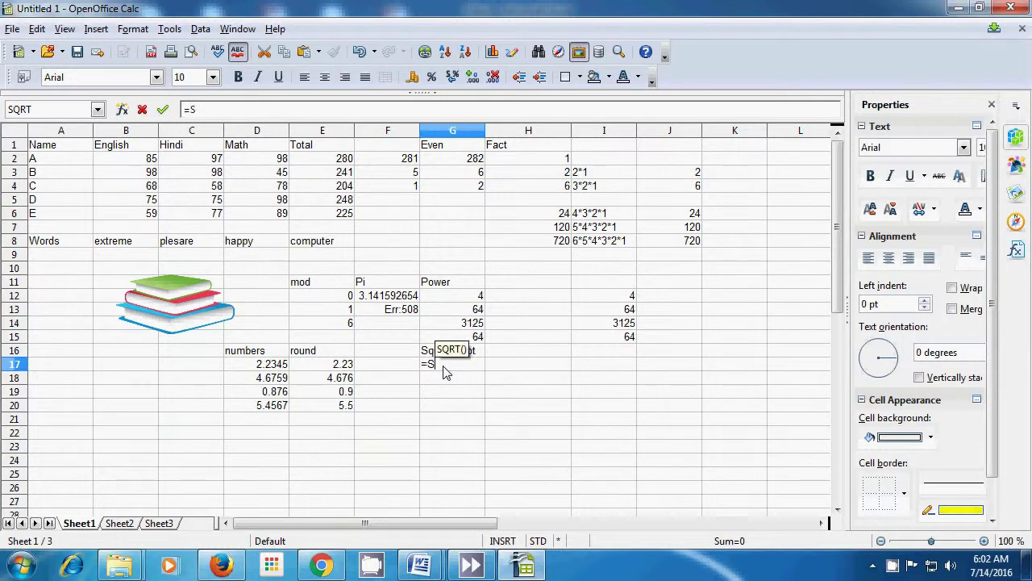
text(q)
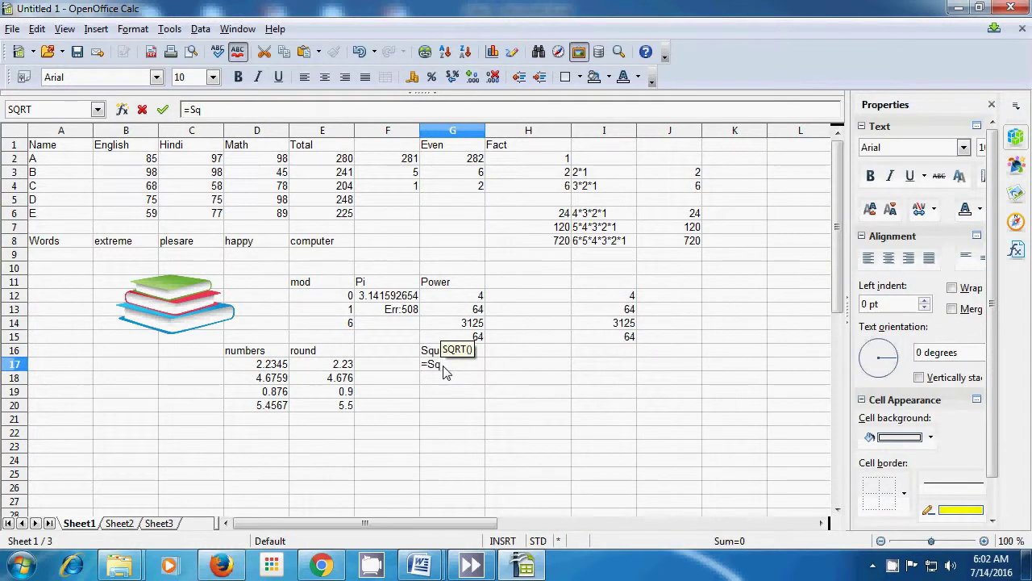
text(rt)
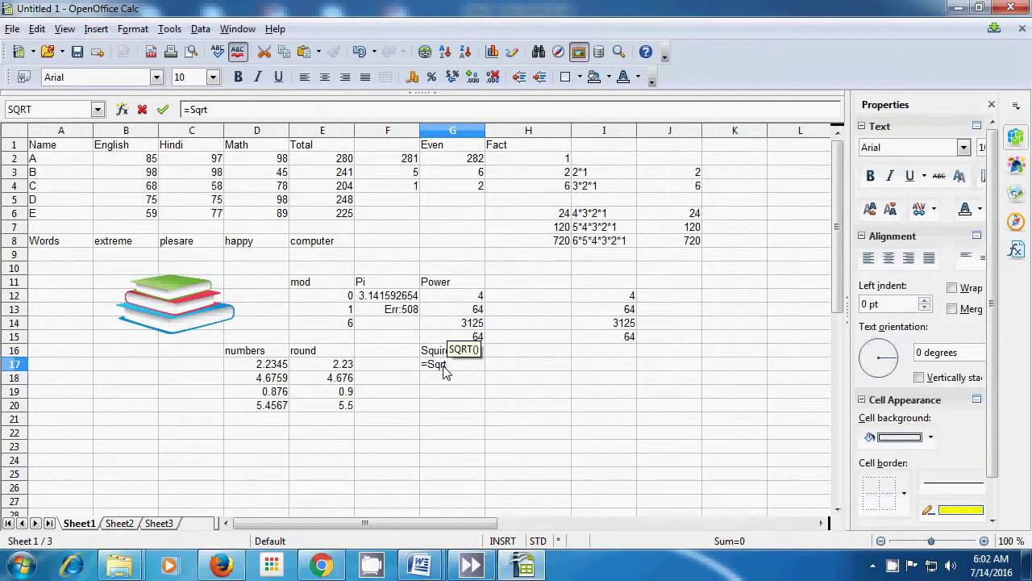
text(()
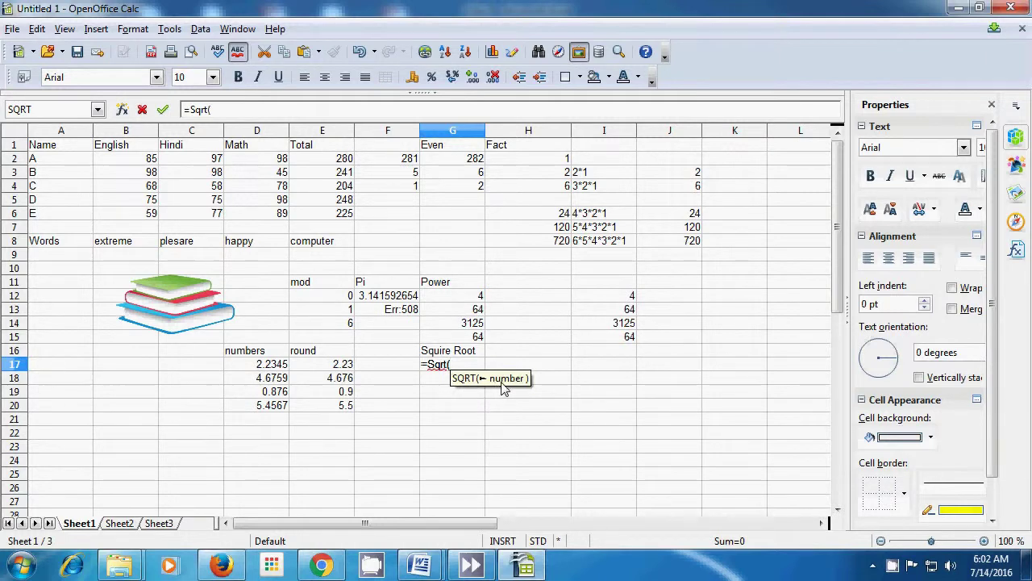
text(25)
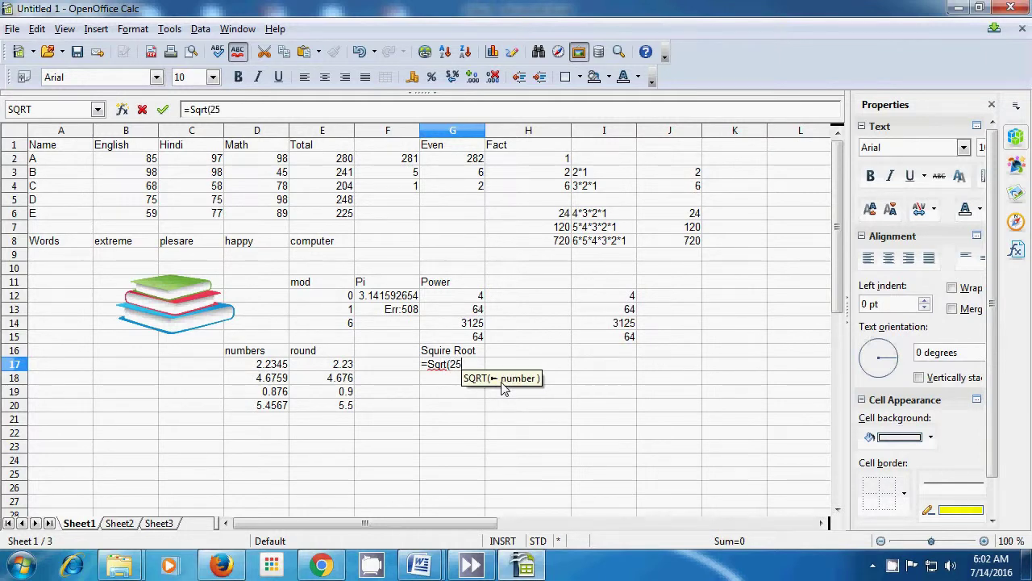
text())
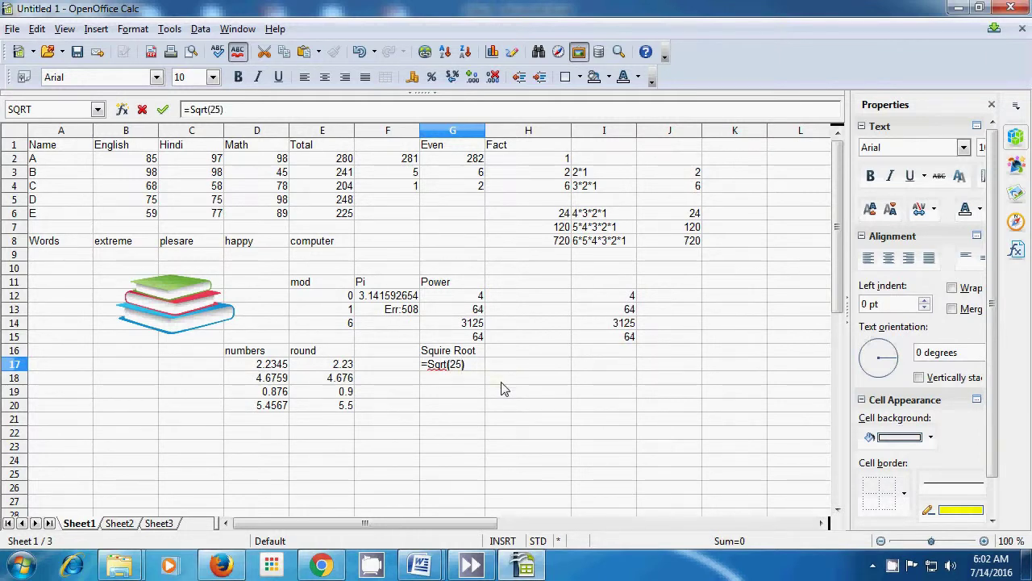
key(Return)
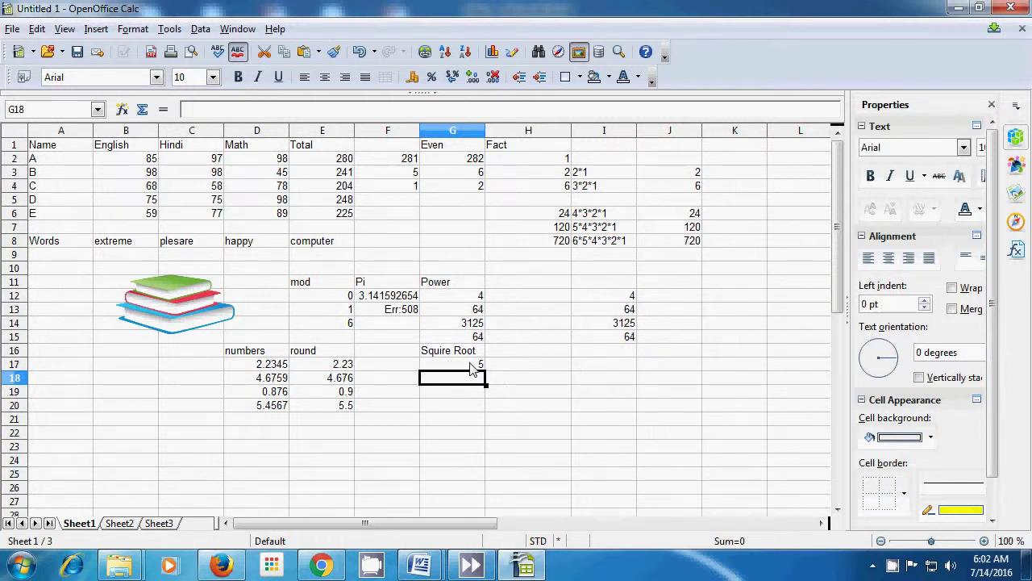
Enter the formula =Sqrt(49) in cell G18 to calculate the square root of 49.
text(=)
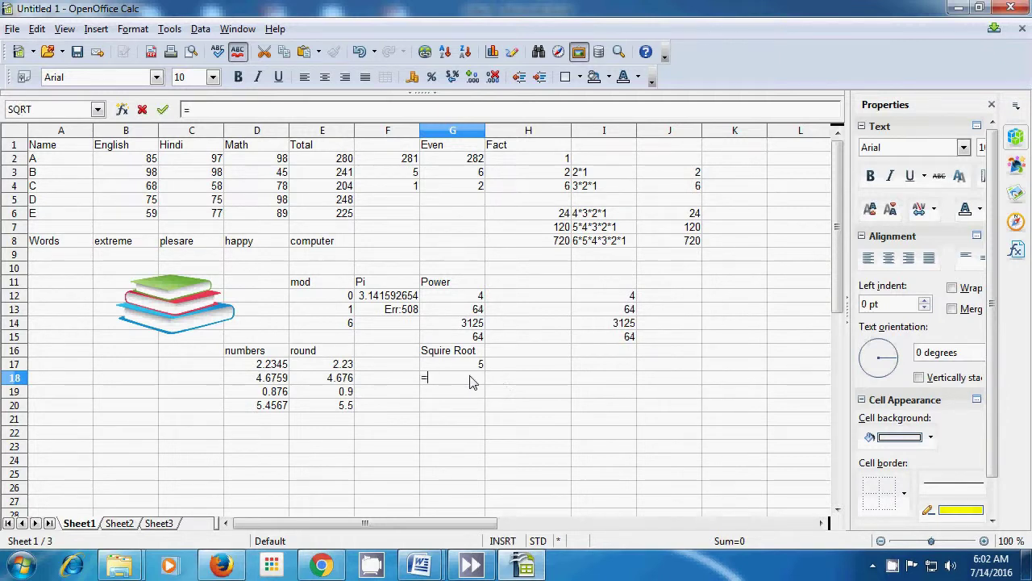
text(Sqrt)
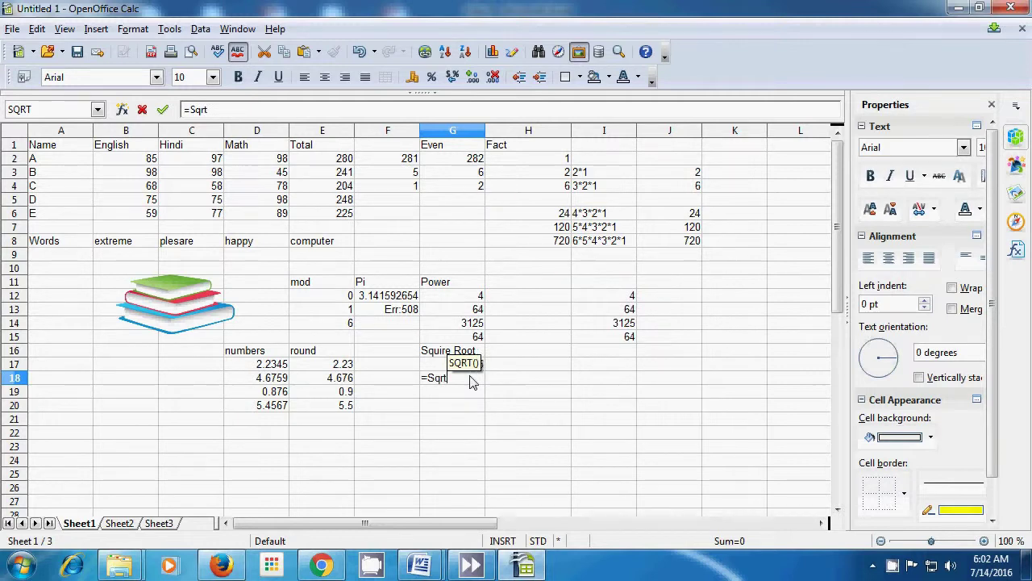
text(()
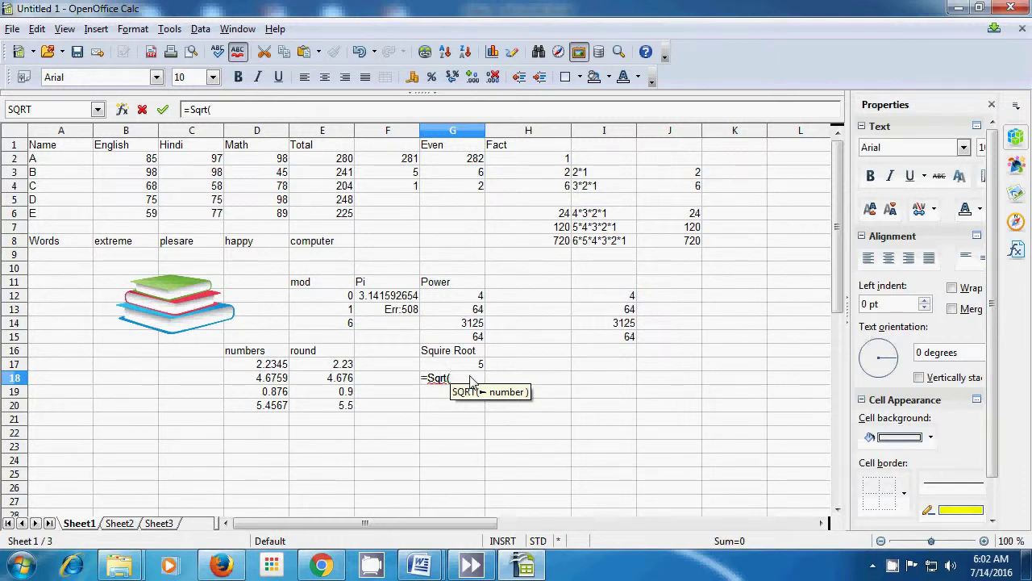
text(4)
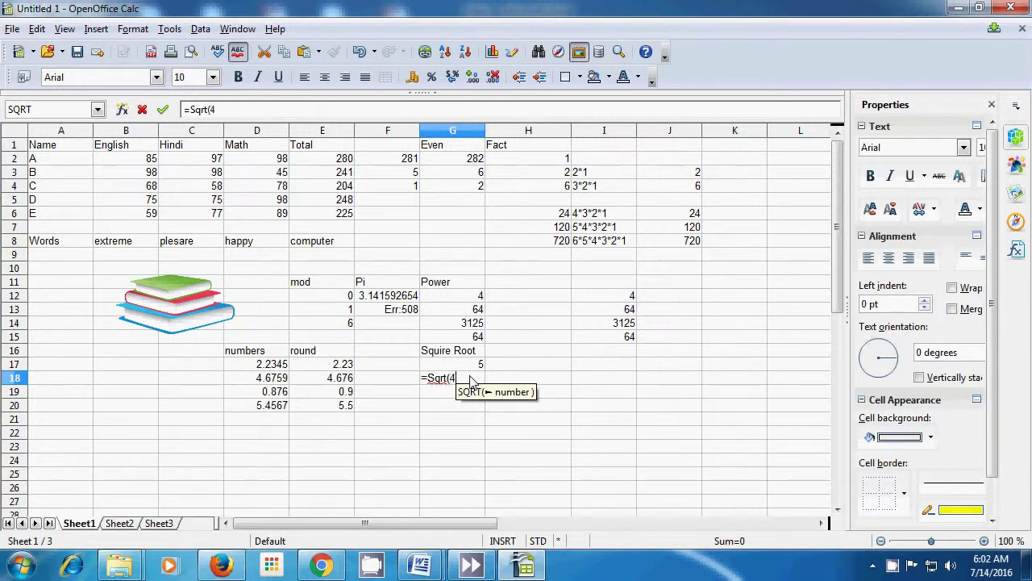
text(9)
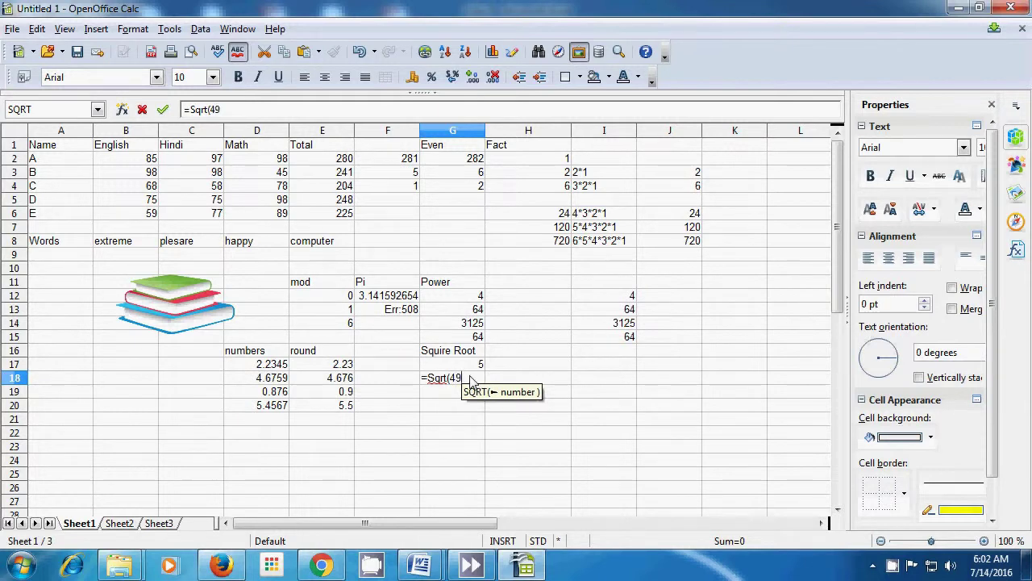
text())
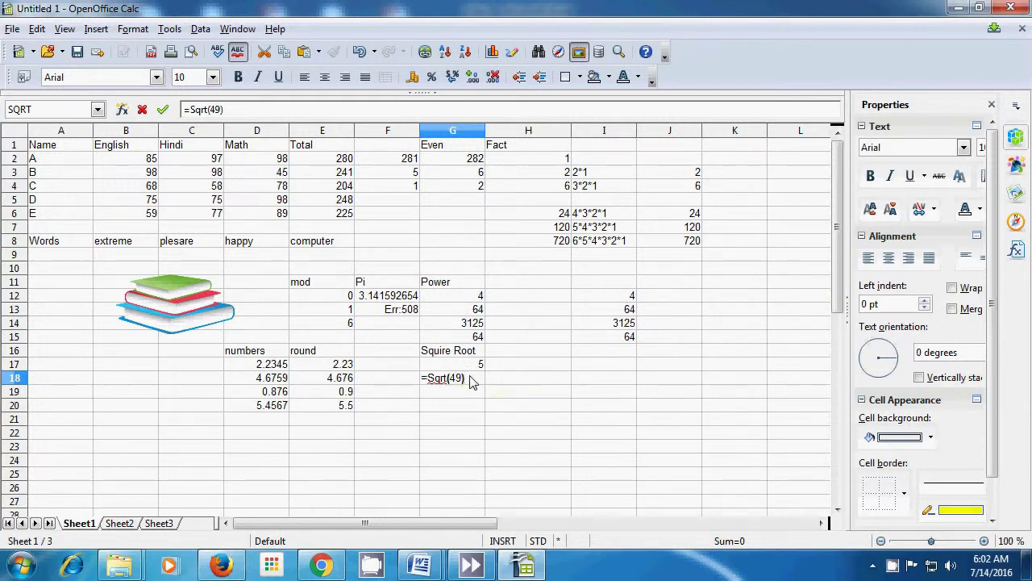
key(Return)
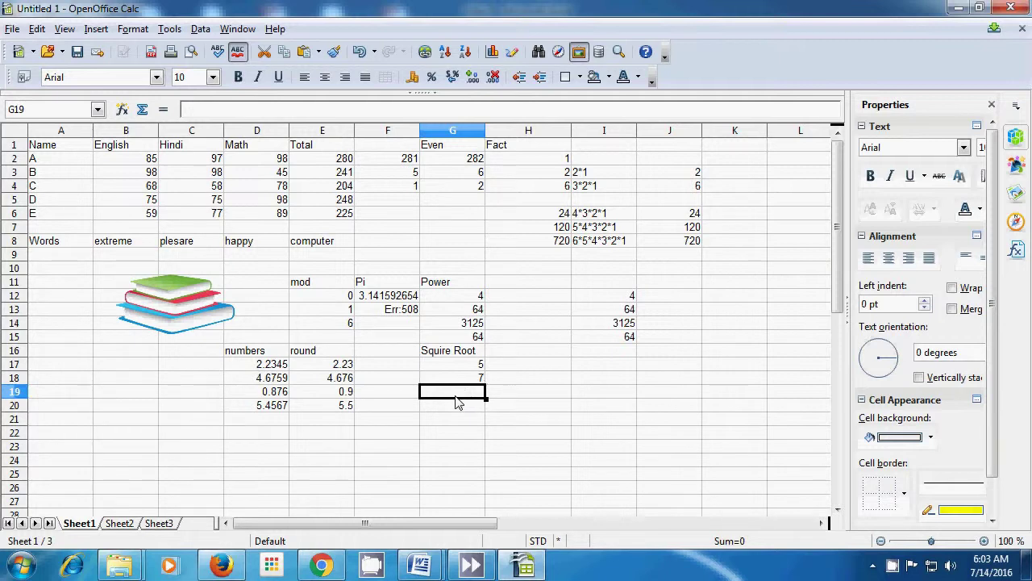
Enter the formula =Sqrt(100) in cell G19 to calculate the square root of 100.
text(=)
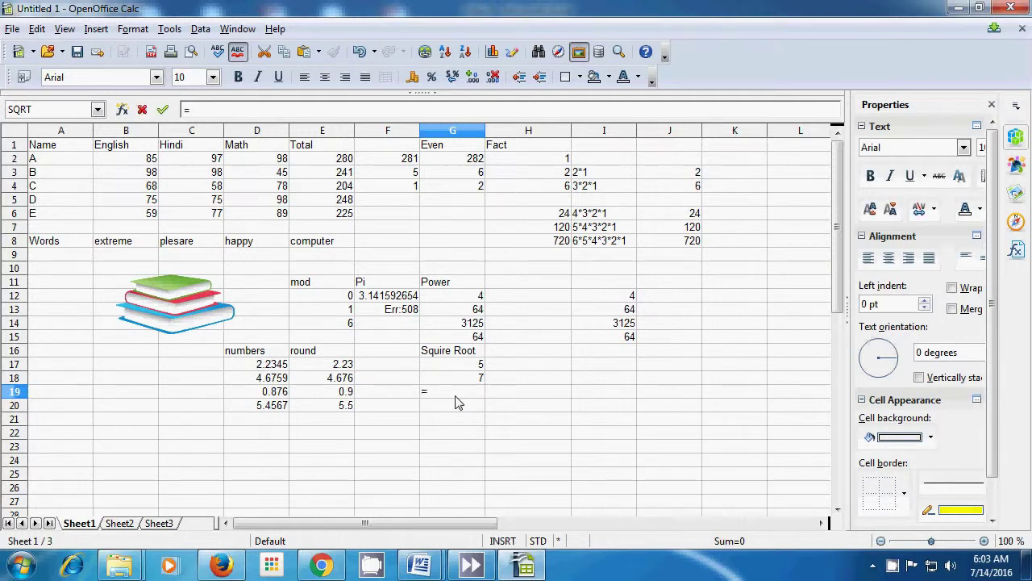
text(Sqrt)
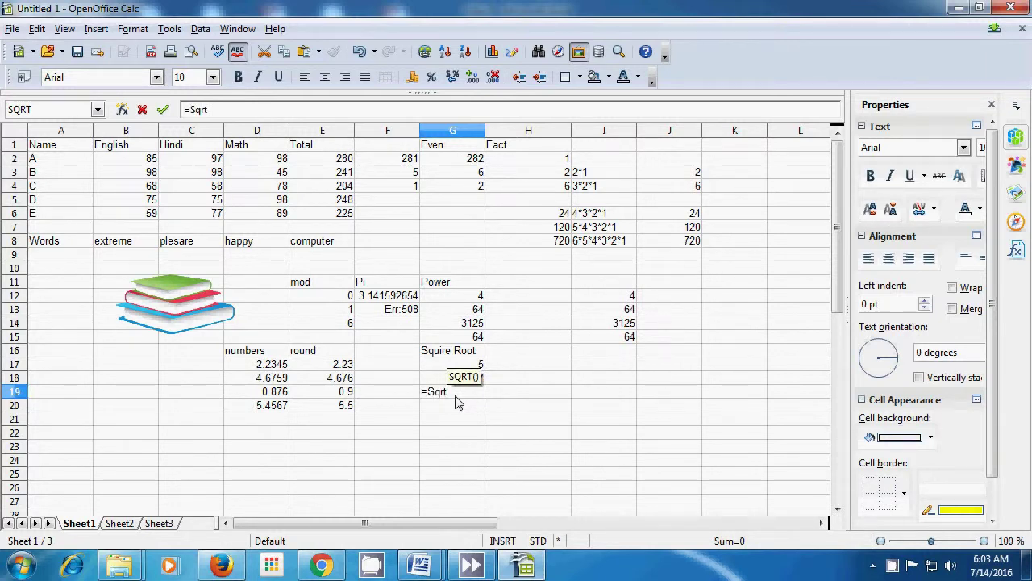
text(()
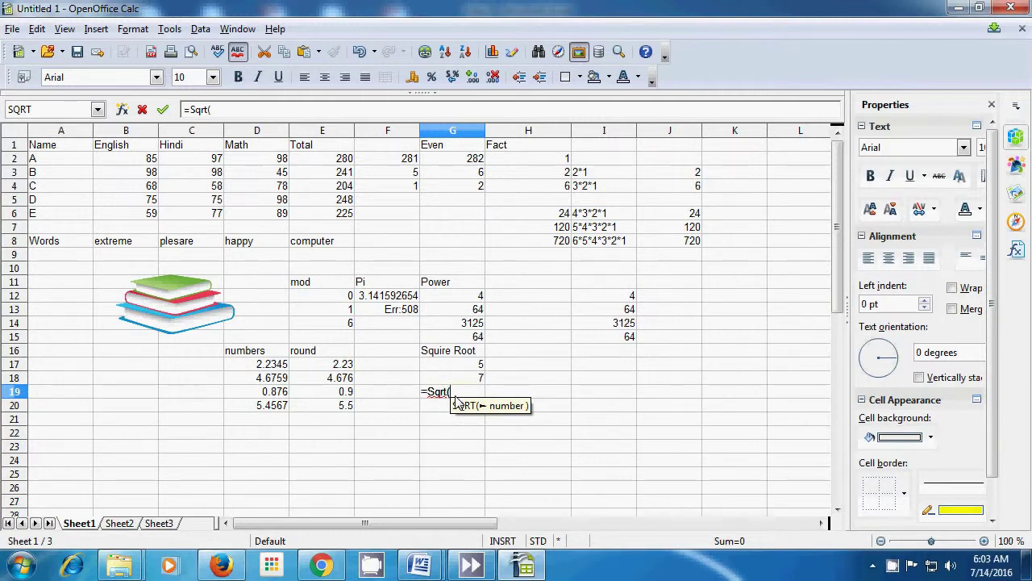
text(100)
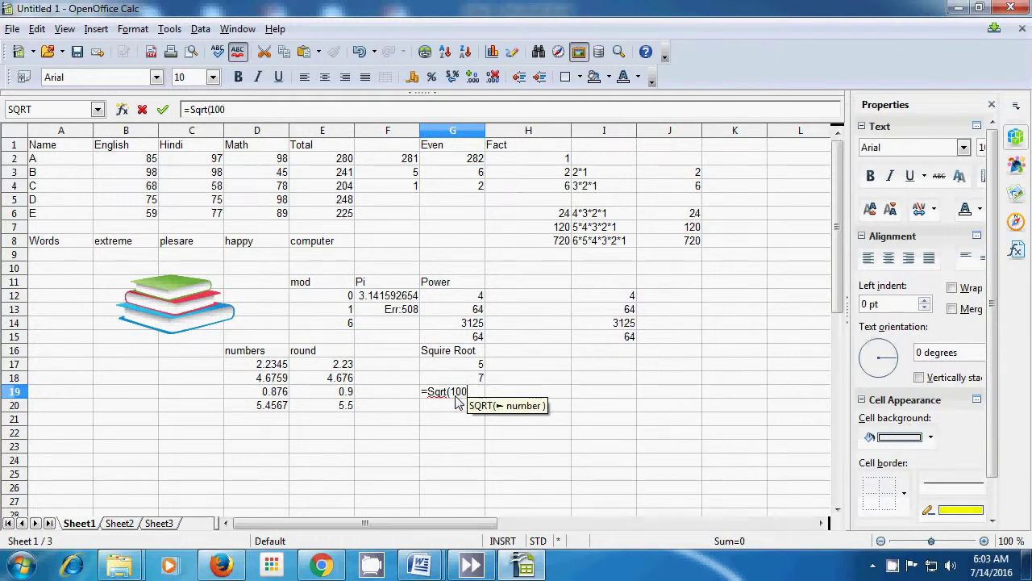
text())
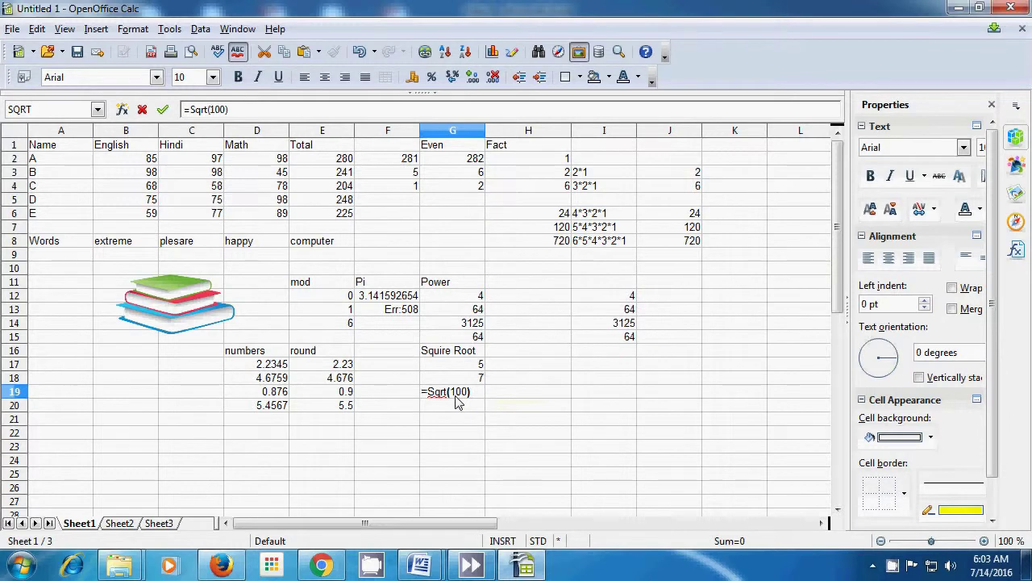
key(Return)
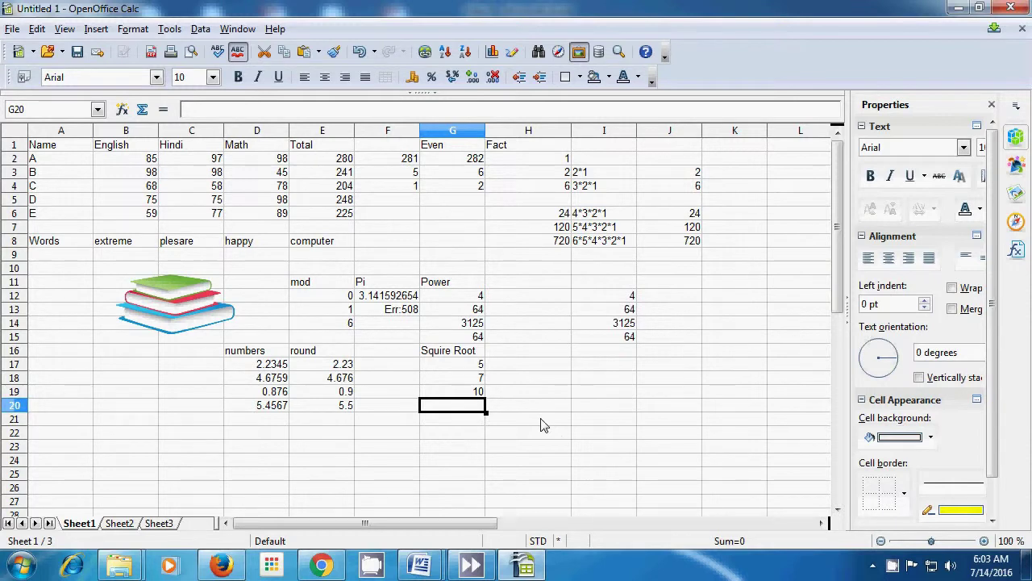
Enter the formula =sqrt(200) in cell G20 to calculate the square root of 200.
text(=)
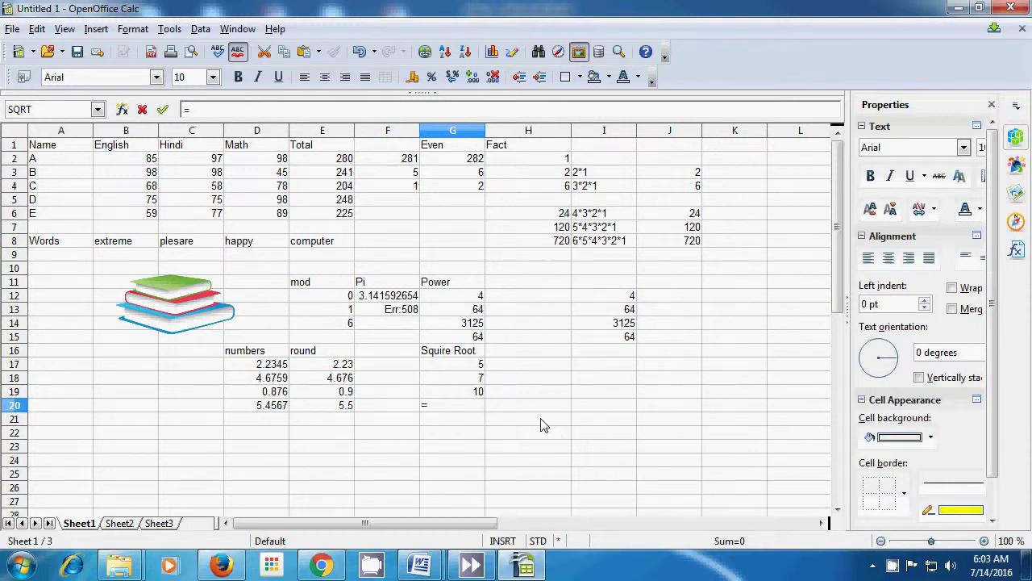
text(sqrt)
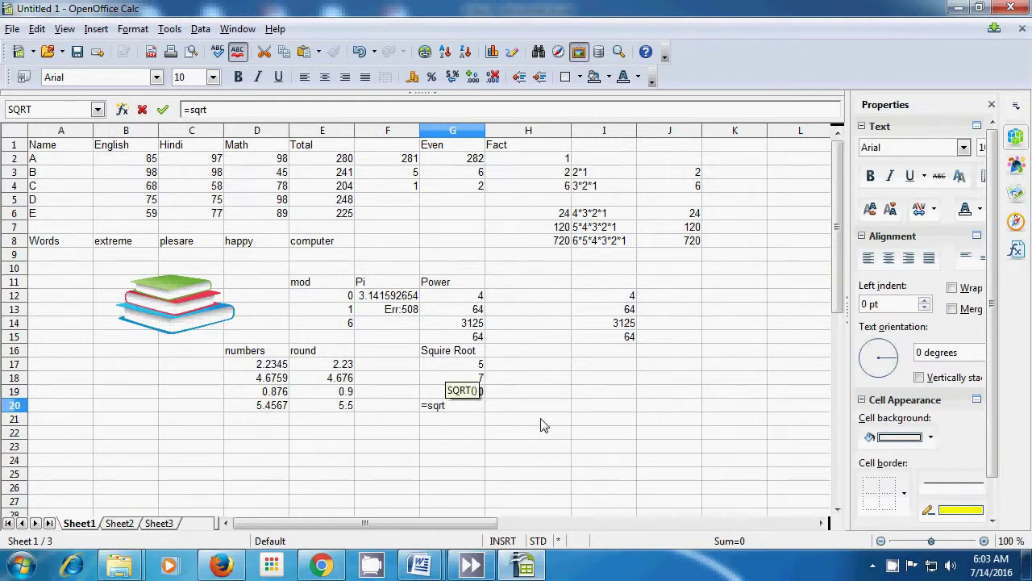
text(()
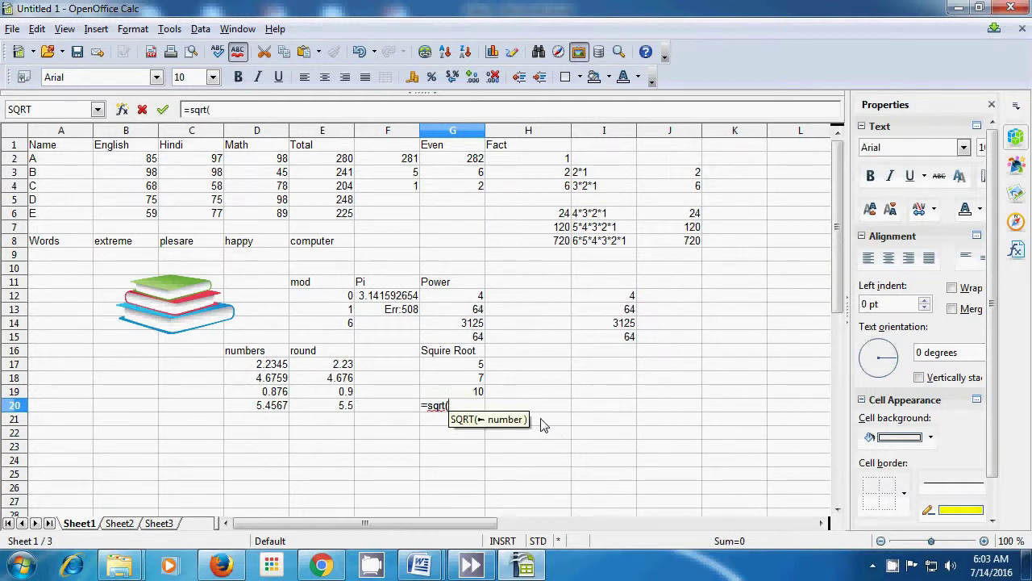
text(200)
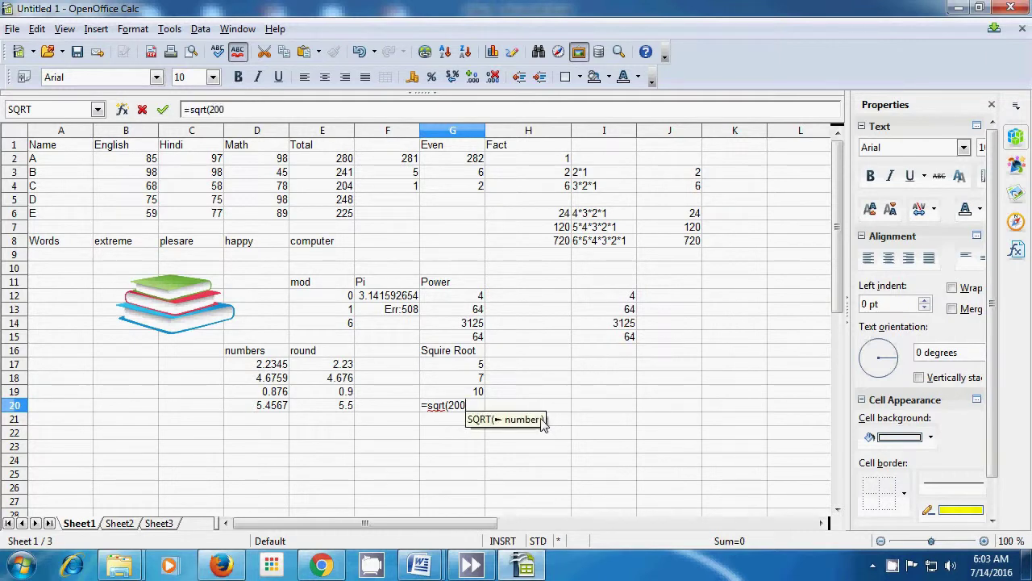
text())
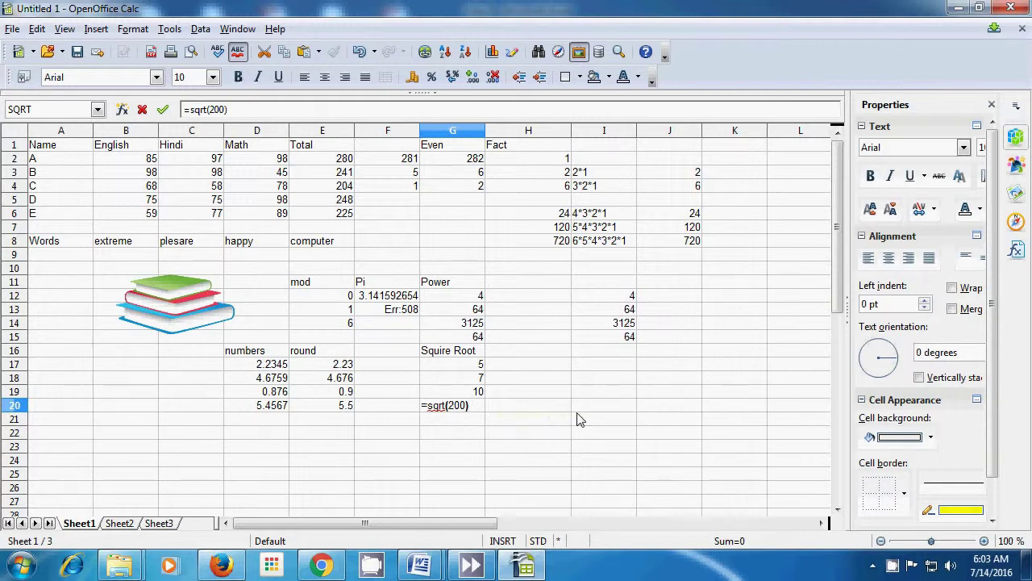
key(Return)
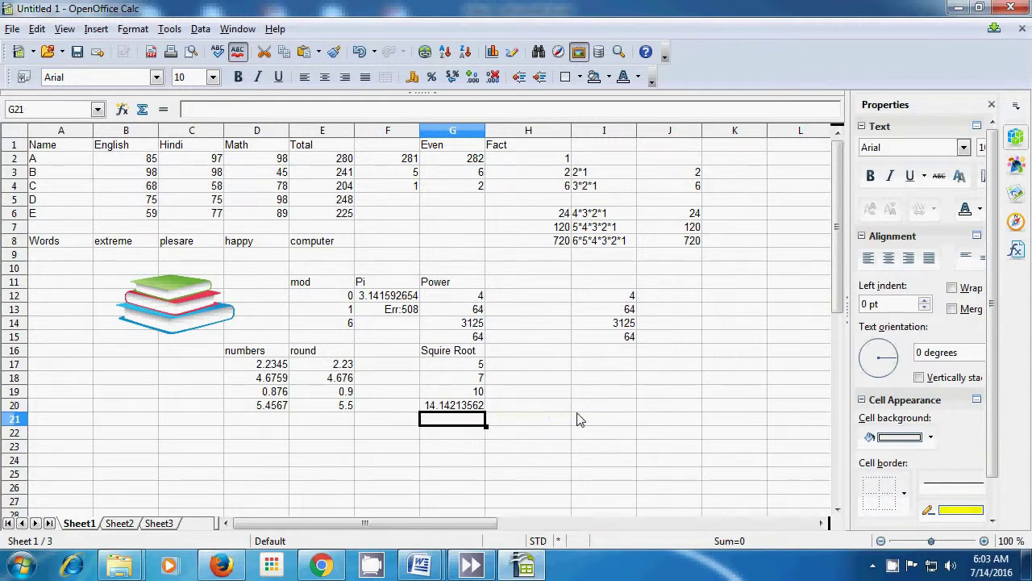
click(517, 409)
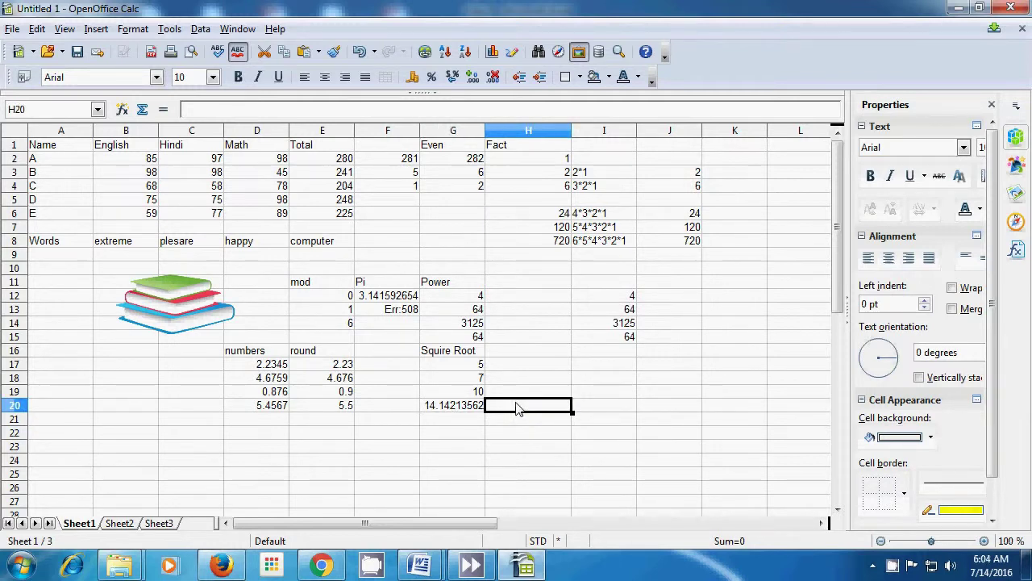
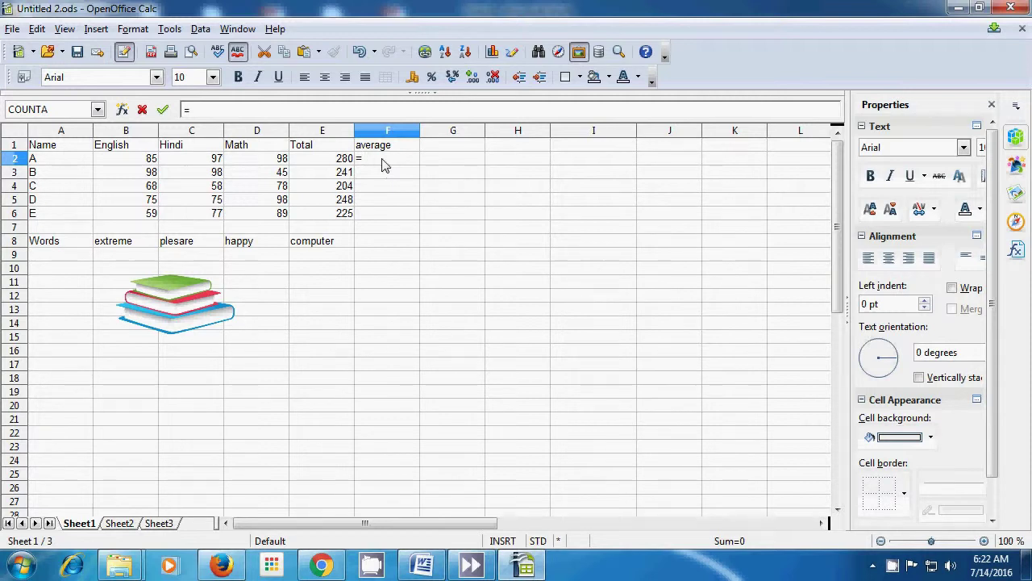
Complete the formula =average(B2:D2) in cell F2 to average student A's three subject marks.
text(average()
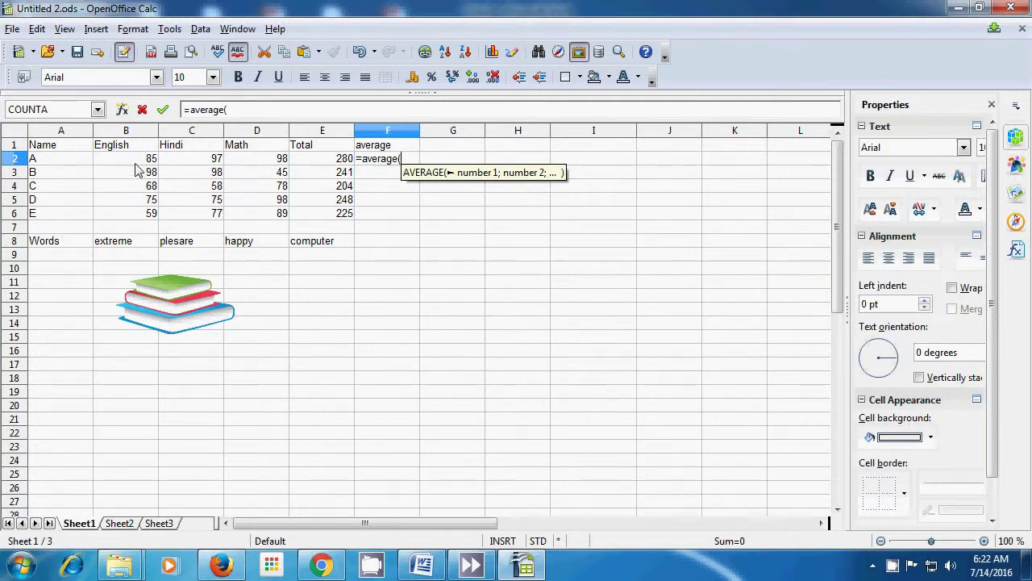
drag(141, 161, 254, 161)
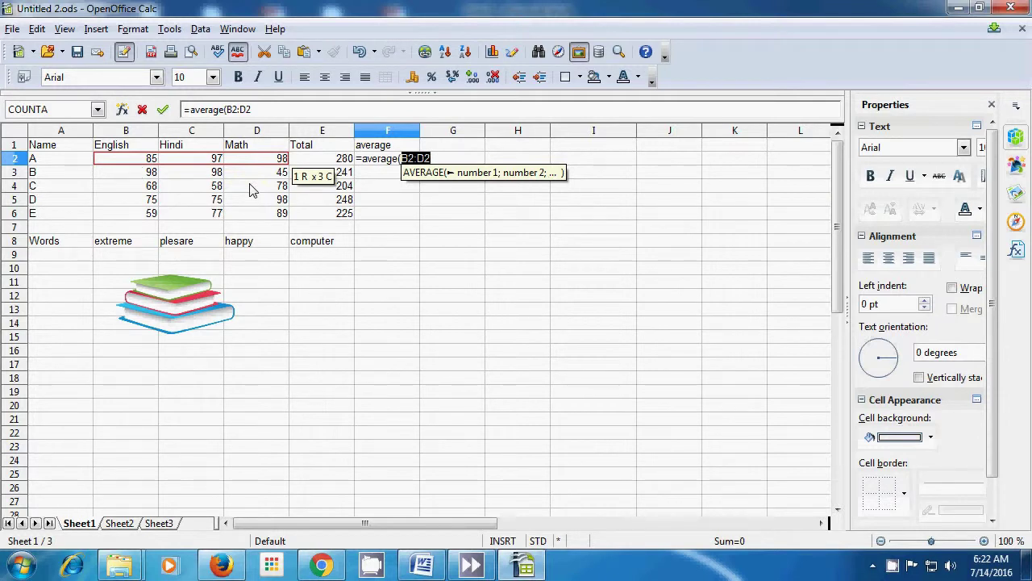
text())
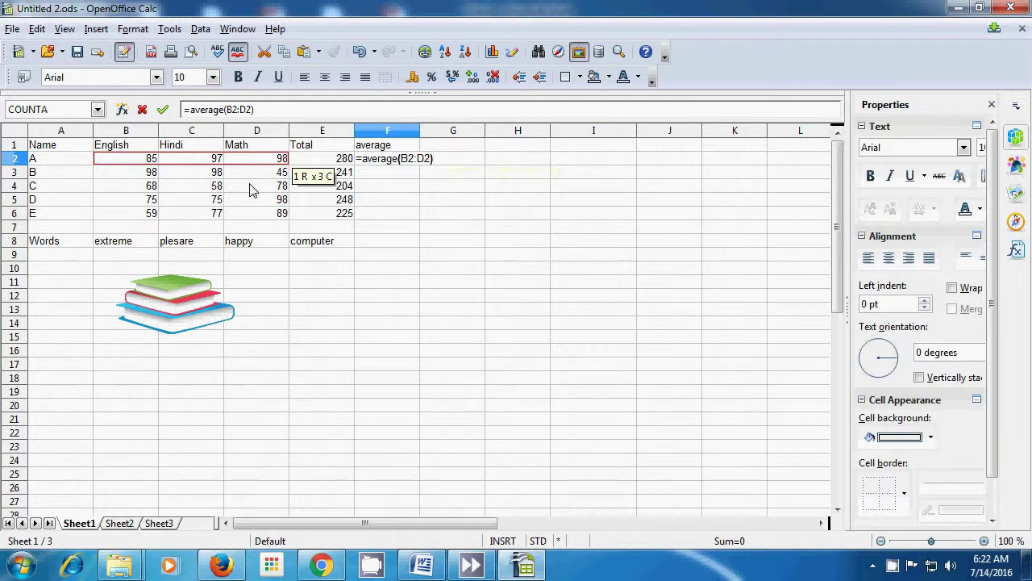
key(Return)
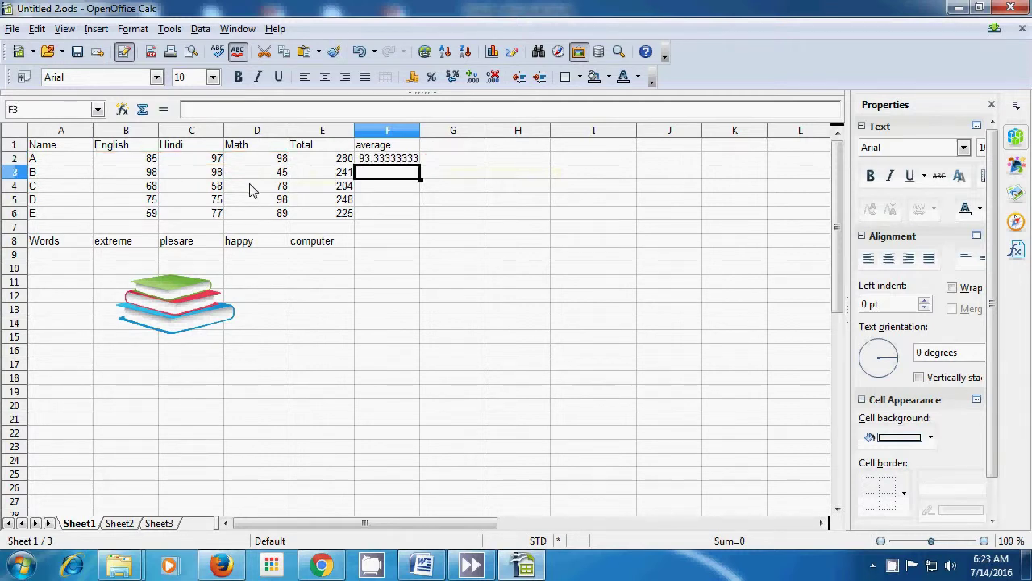
click(397, 159)
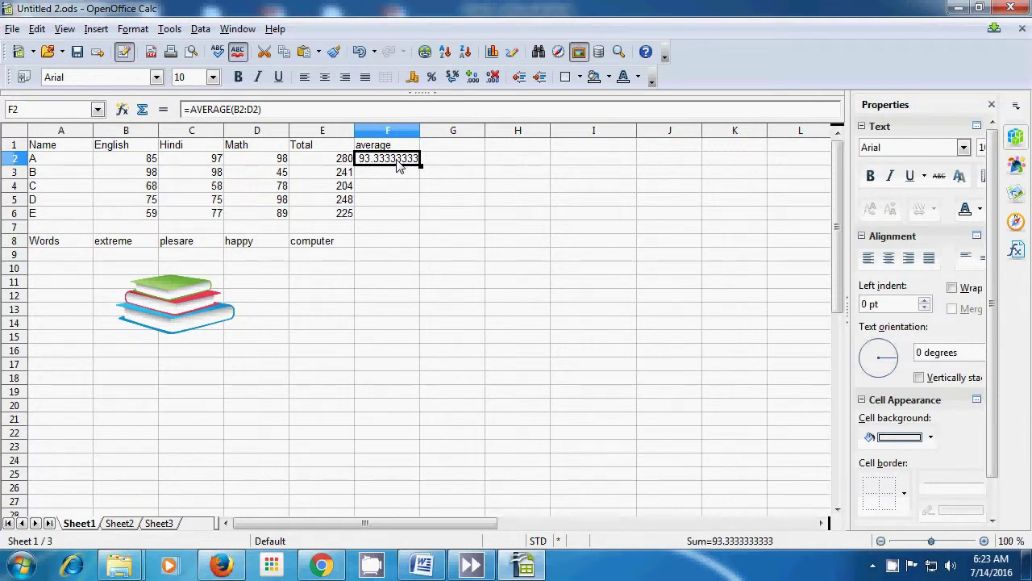
Enter the formula =280/3 in cell G2 to check student A's average manually.
click(438, 164)
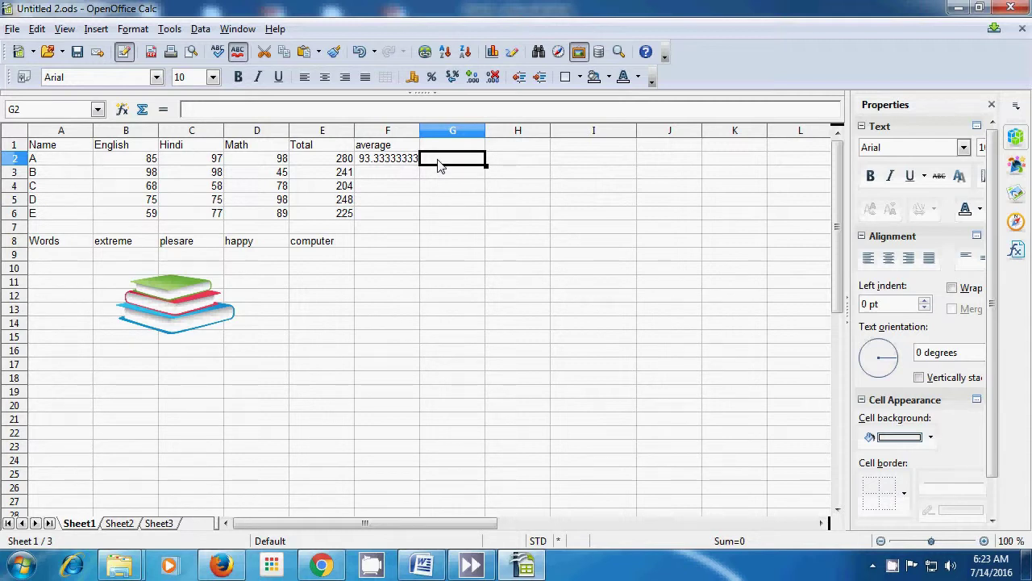
text(=)
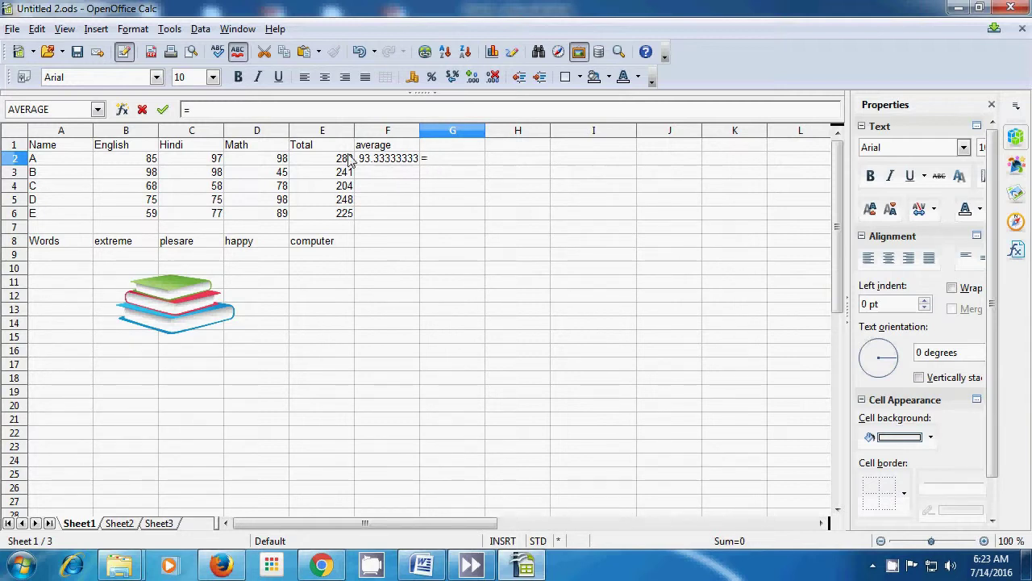
text(280/)
text(3)
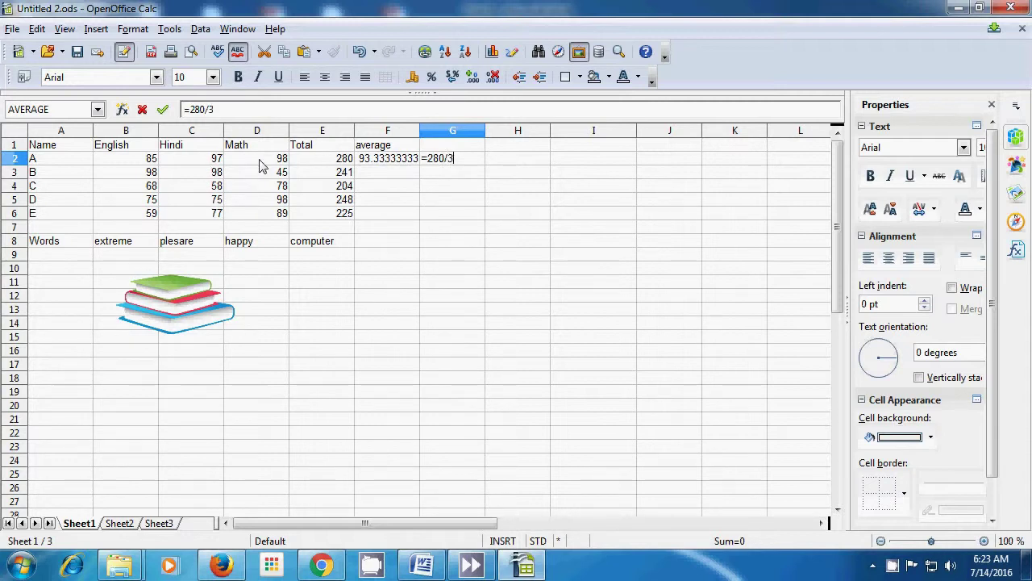
key(Return)
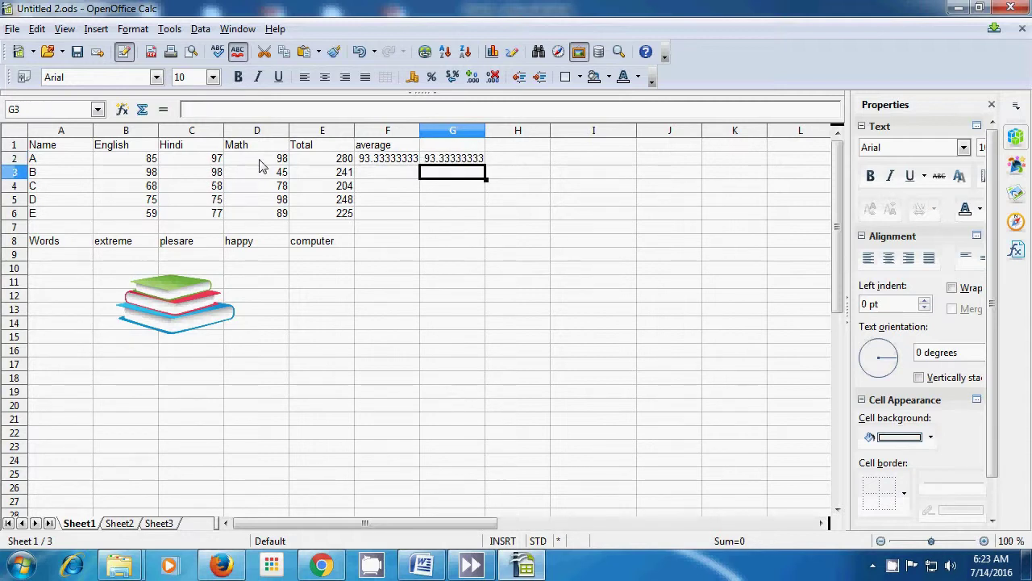
Fill the AVERAGE formula from F2 down through F6 for the remaining students.
click(388, 161)
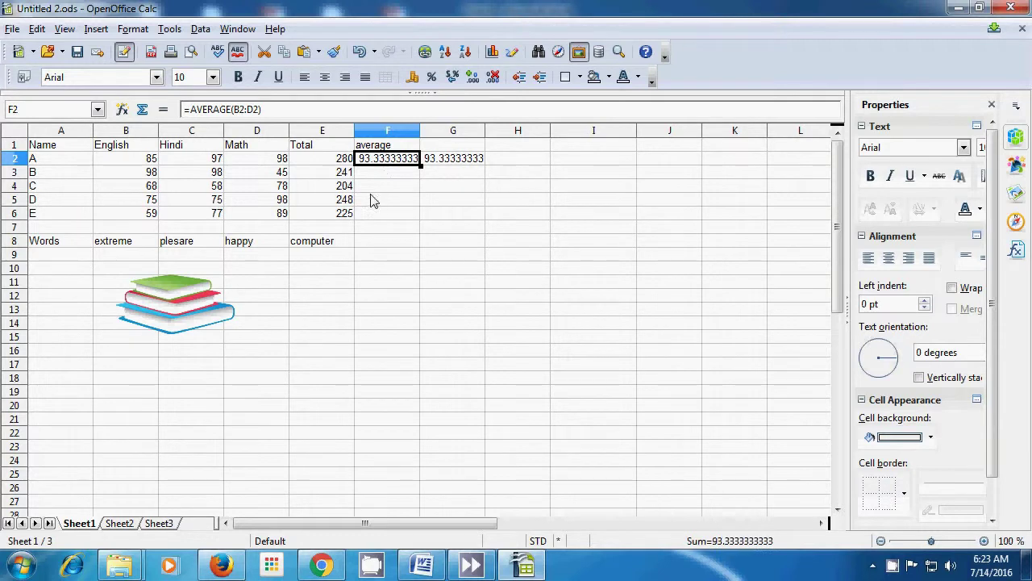
drag(420, 167, 420, 219)
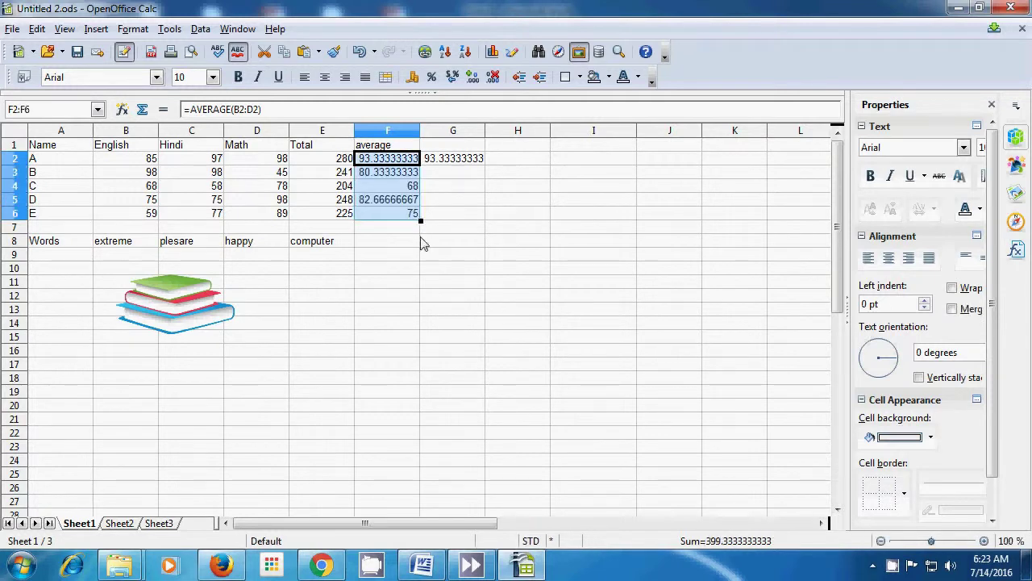
click(418, 246)
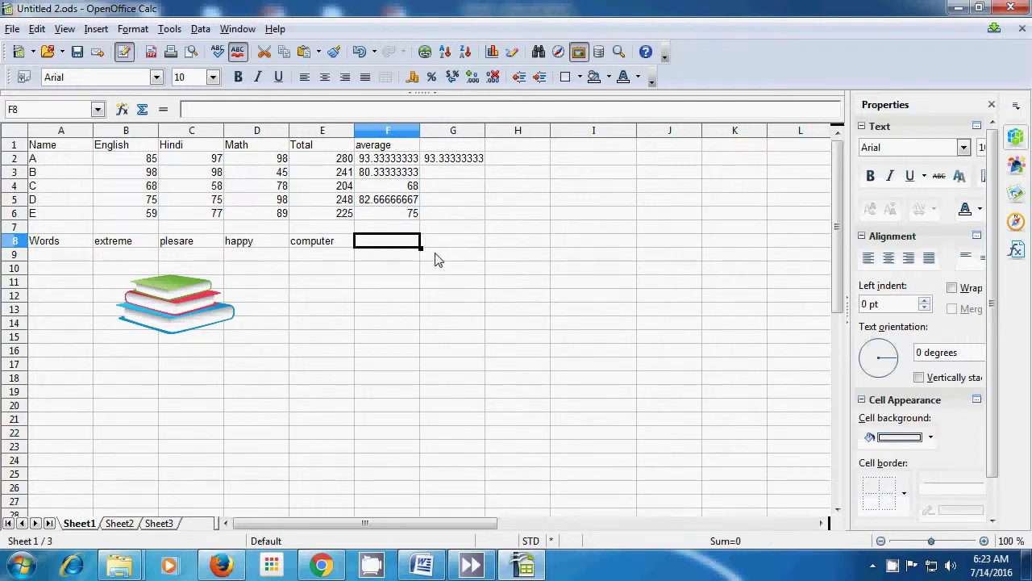
Enter the column heading averageA in cell G1.
click(484, 323)
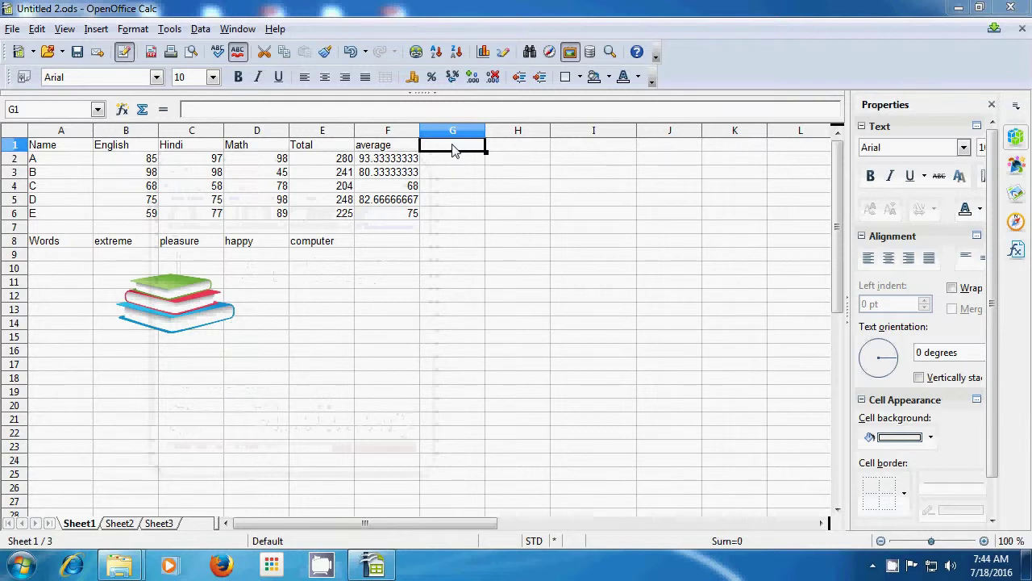
text(average)
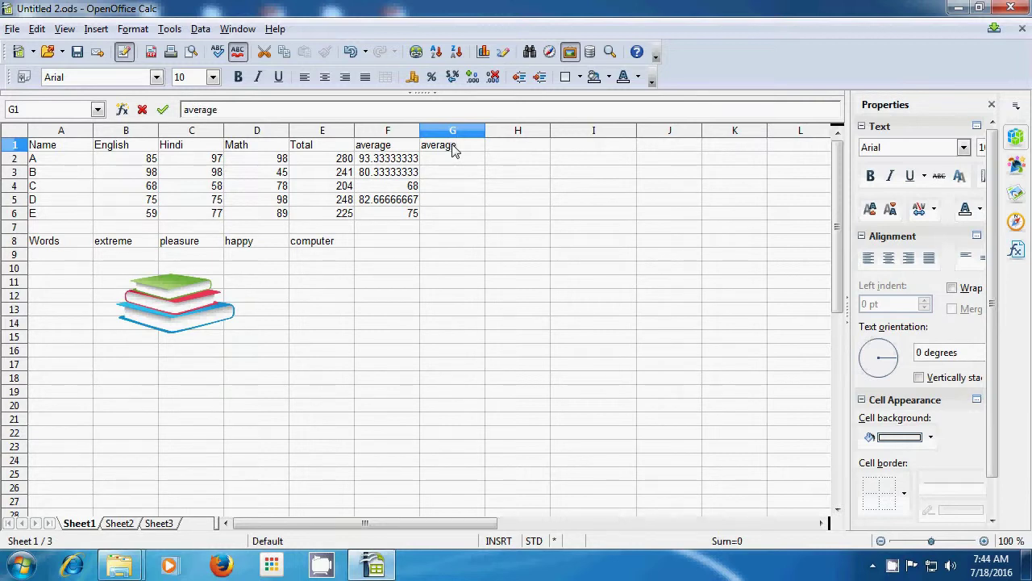
text(A)
Begin a formula in cell G2 with the AVERAGEA function and its opening parenthesis.
click(470, 166)
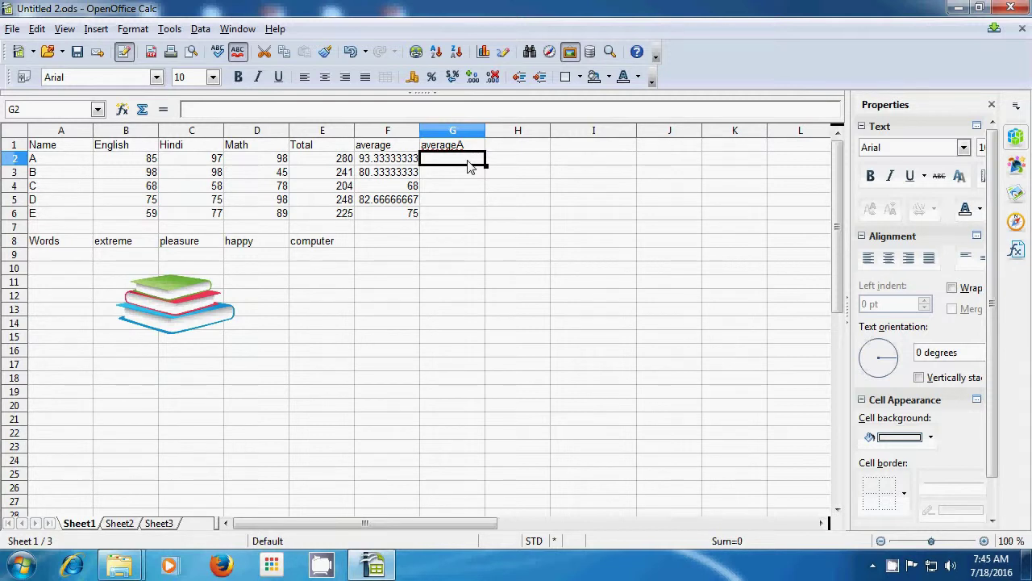
text(=)
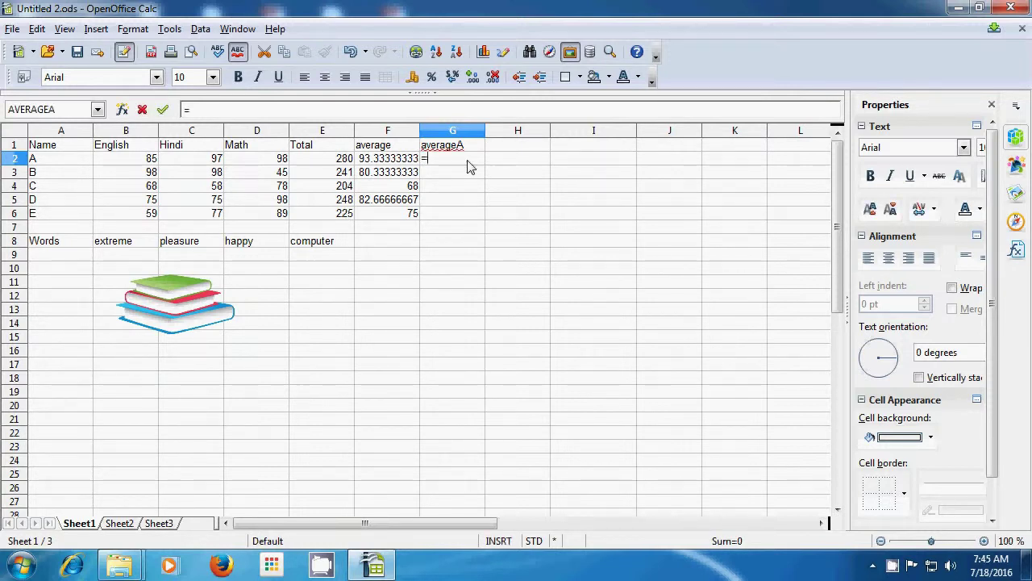
text(a)
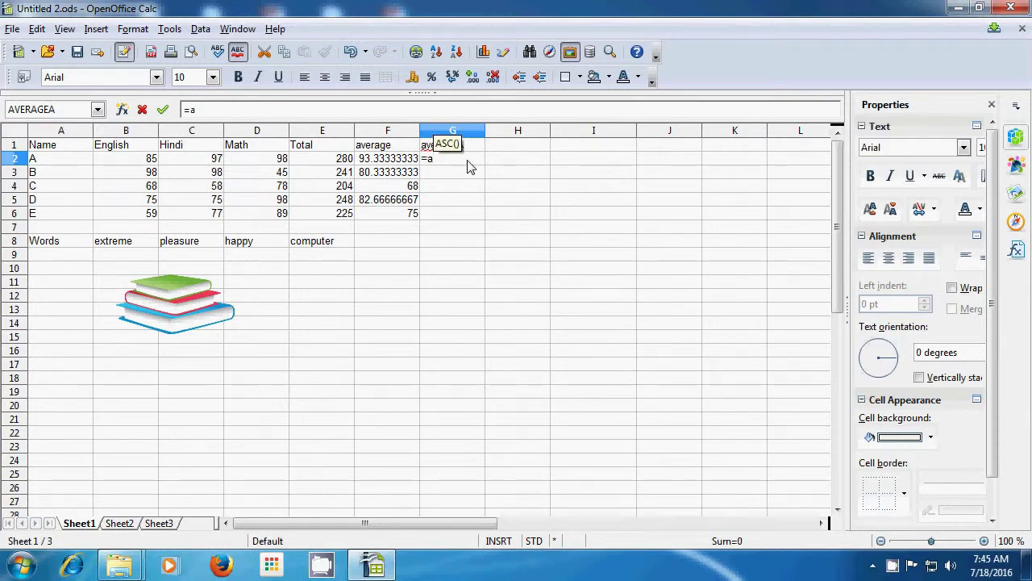
text(ve)
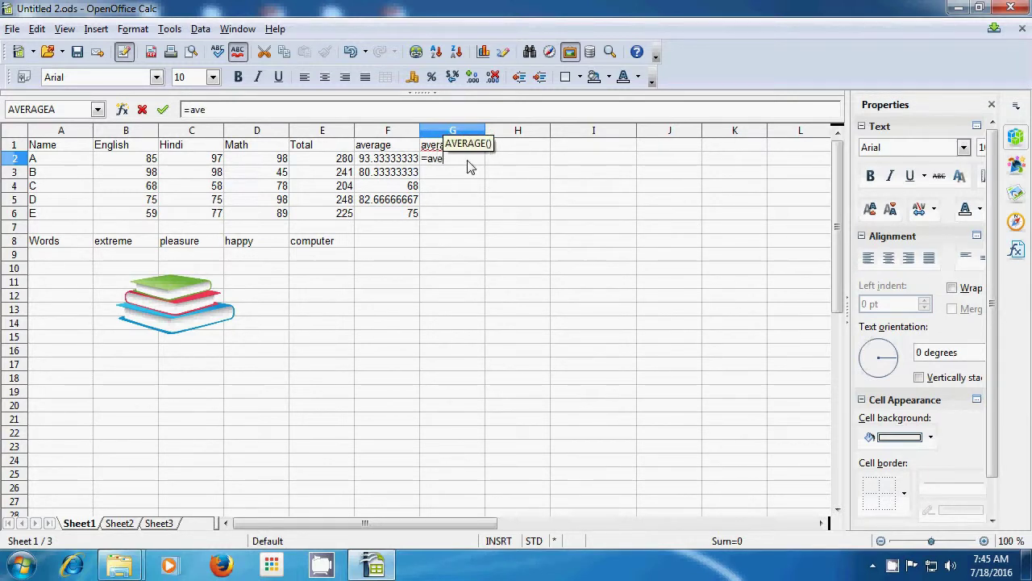
text(rage)
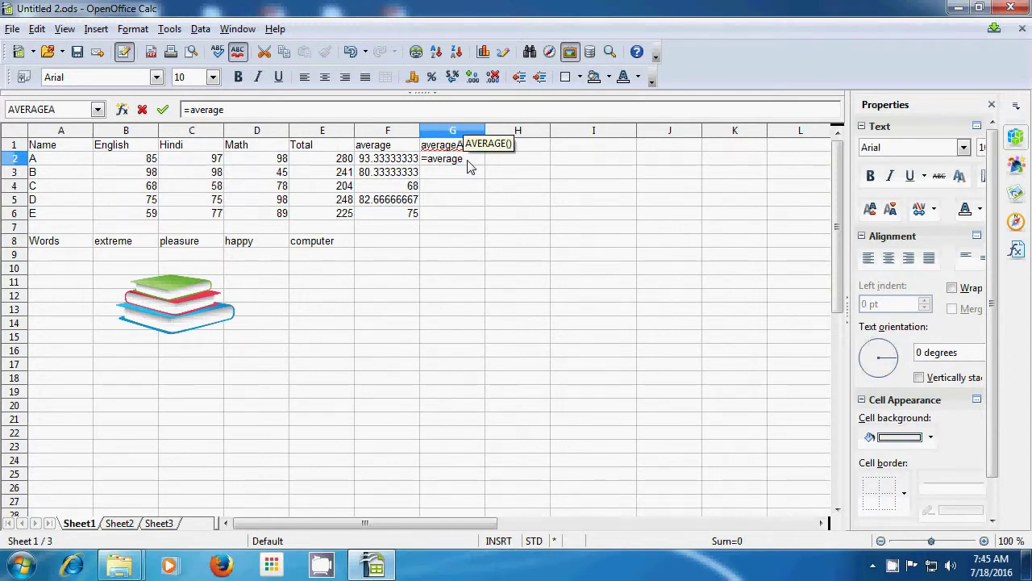
text(a)
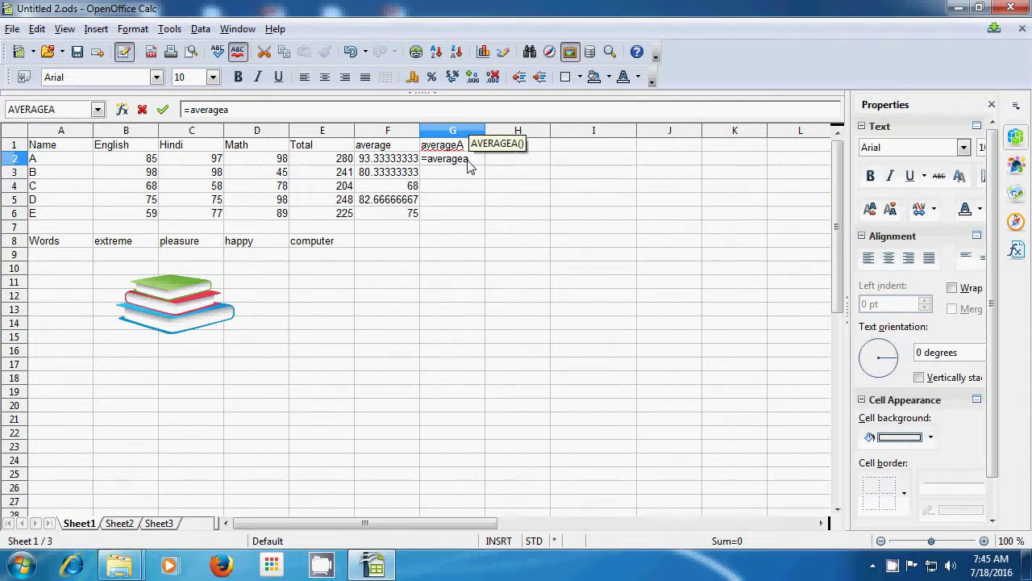
text(()
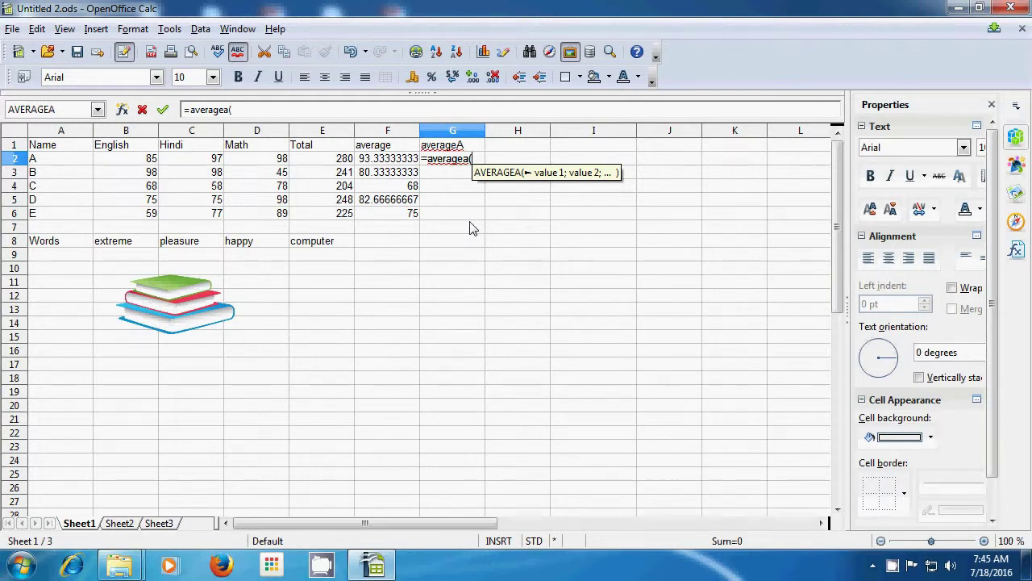
Switch the function in G2 to AVERAGE to compare its argument hint, and change it back to AVERAGEA.
key(BackSpace)
key(BackSpace)
key(BackSpace)
key(BackSpace)
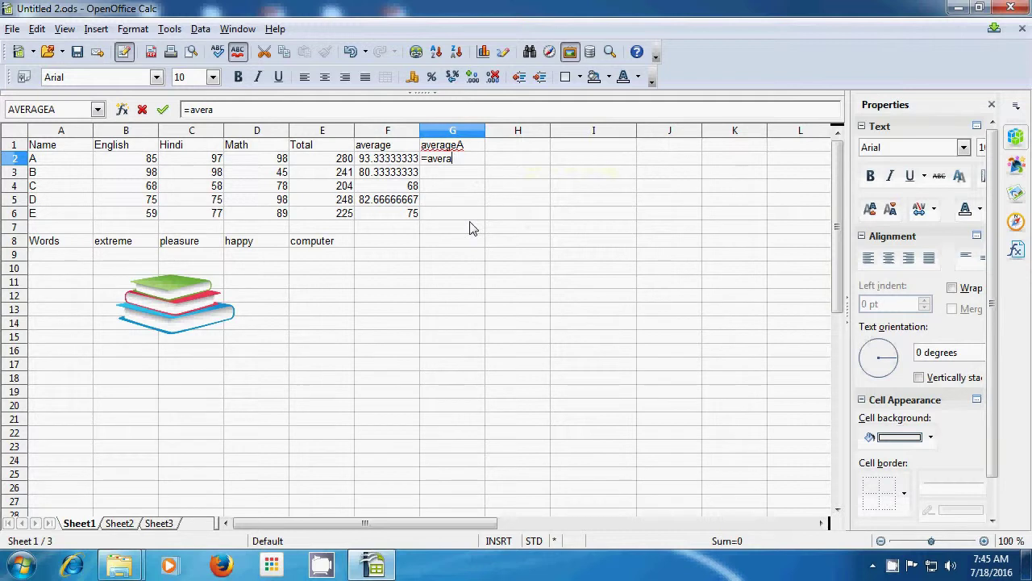
text(ge)
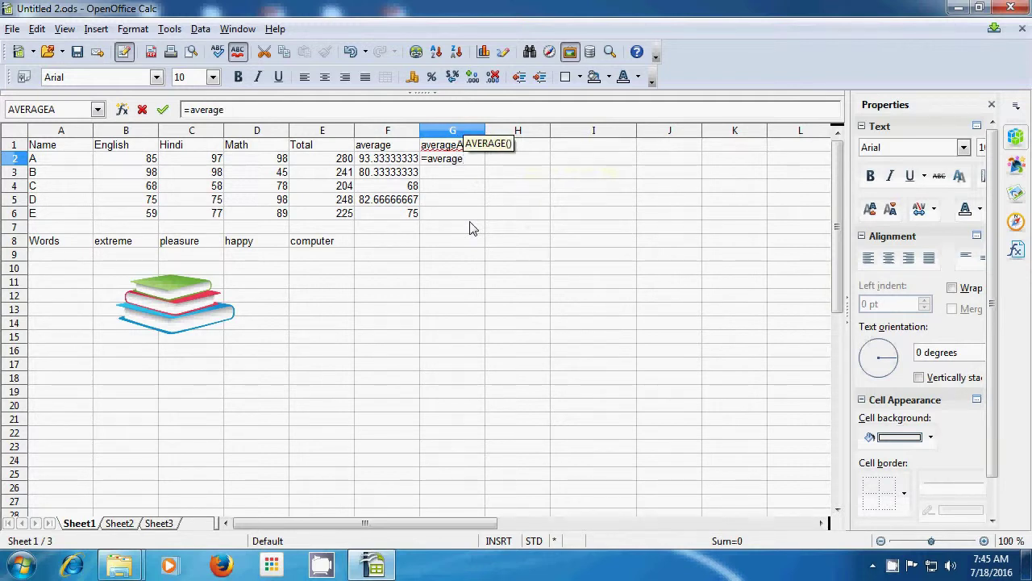
text(()
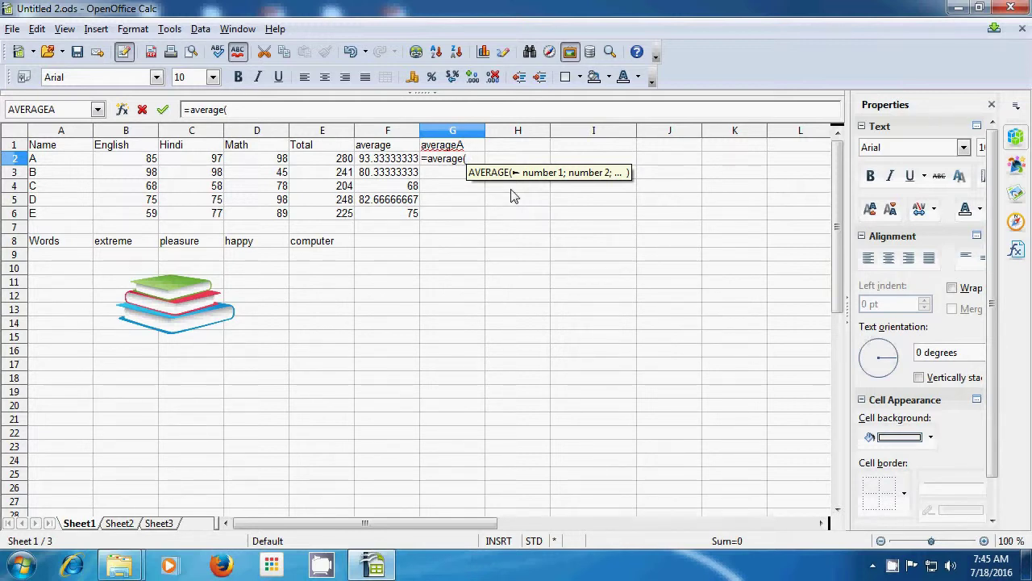
key(BackSpace)
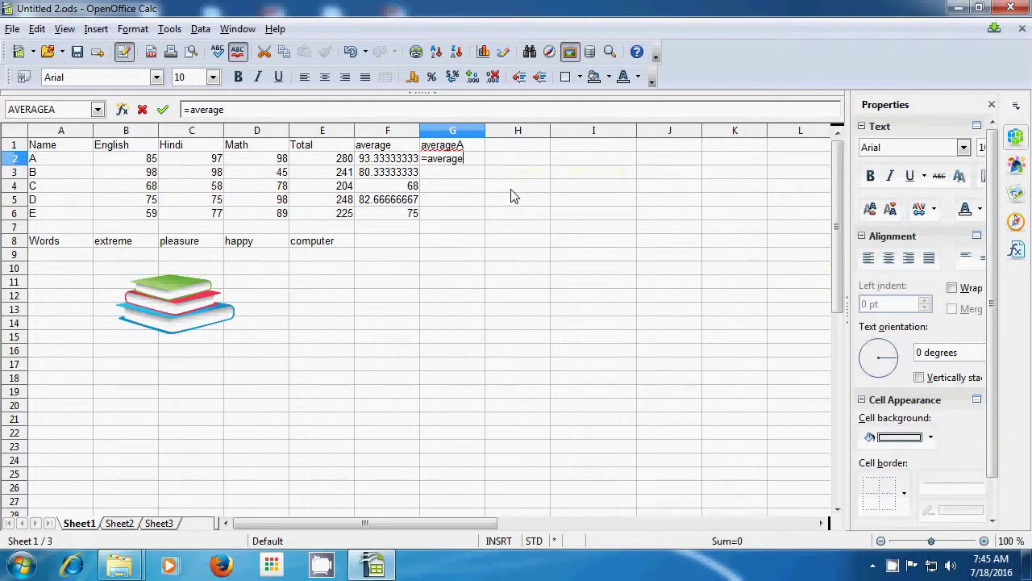
text(a)
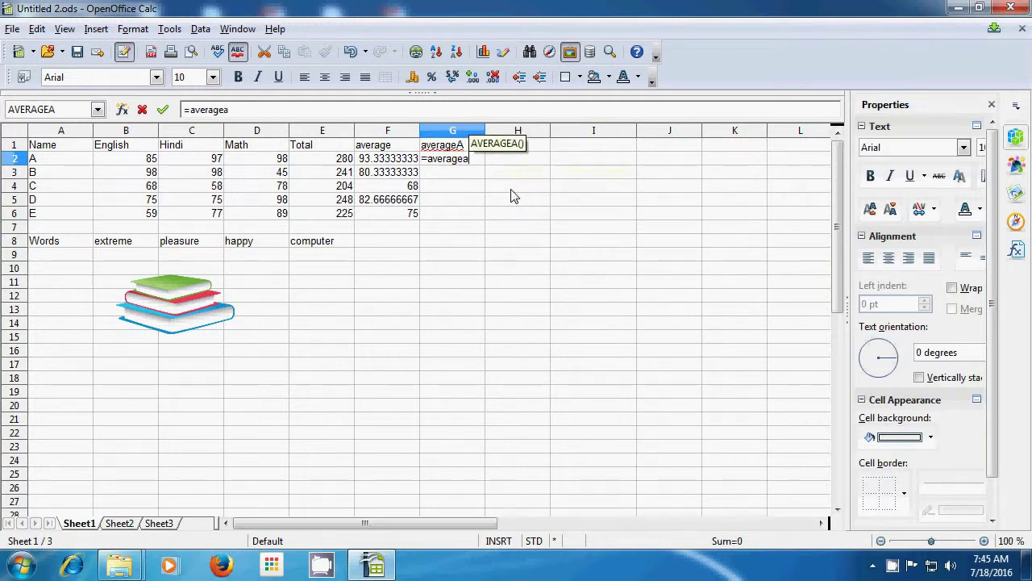
text(()
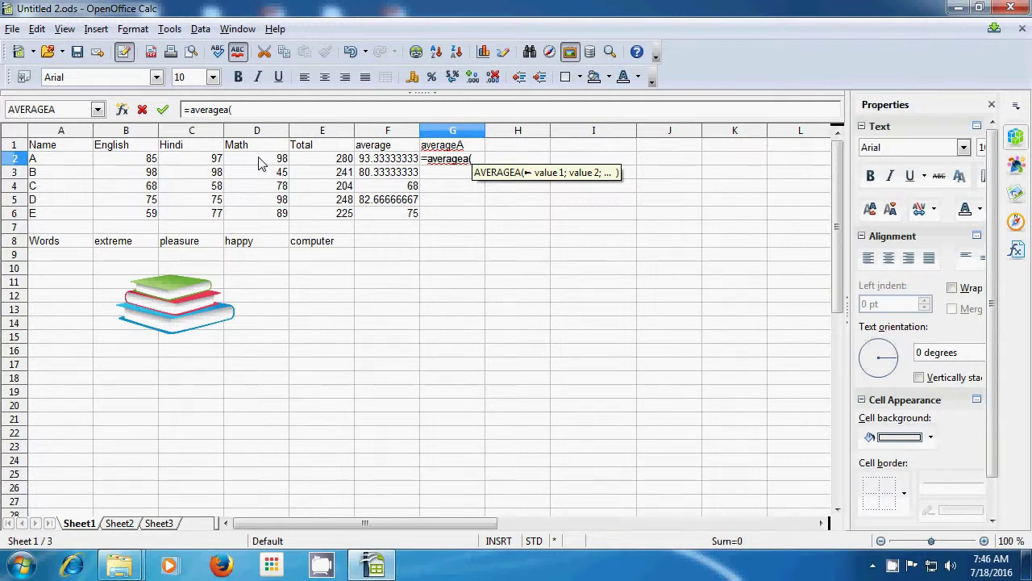
Complete the AVERAGEA formula in G2 with A2, B2, C2 and D2 as separate arguments, giving =averagea(A2;B2;C2;D2).
click(46, 165)
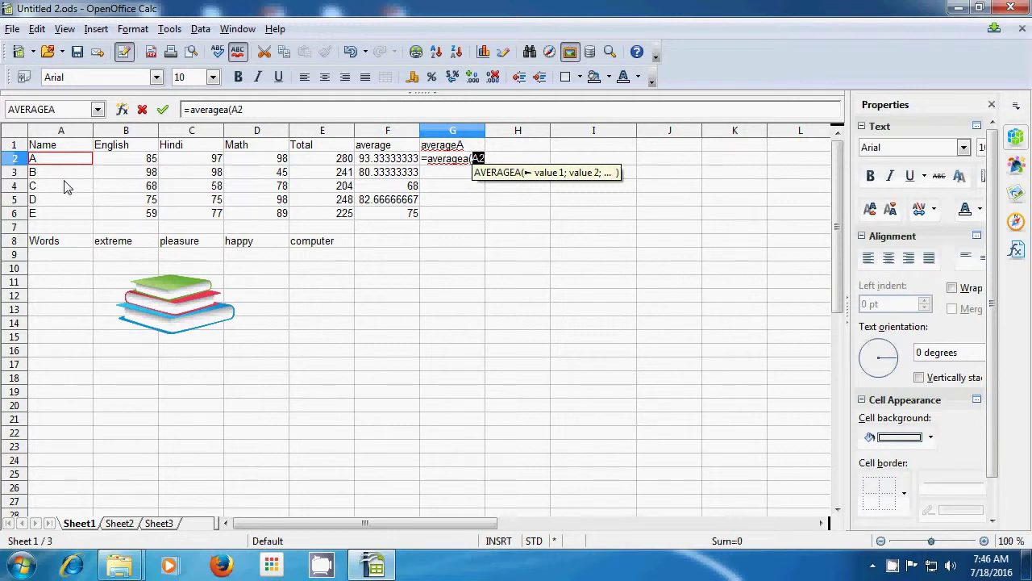
text(;)
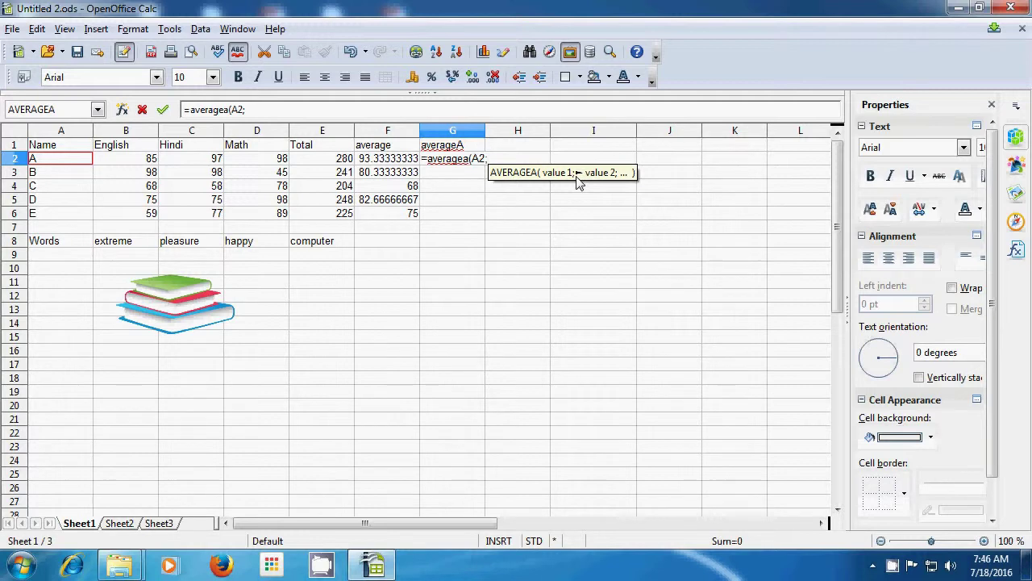
click(141, 163)
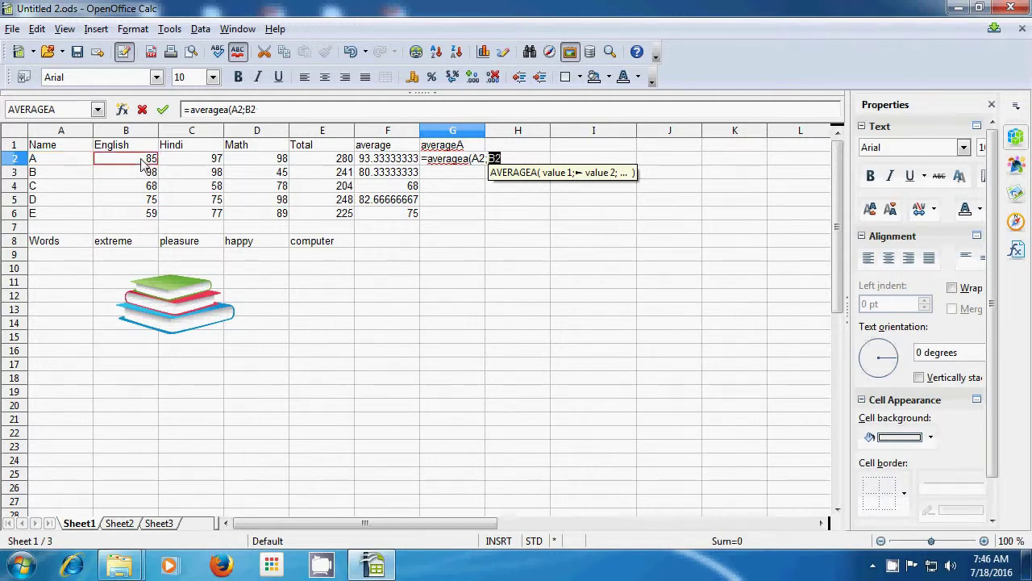
text(;)
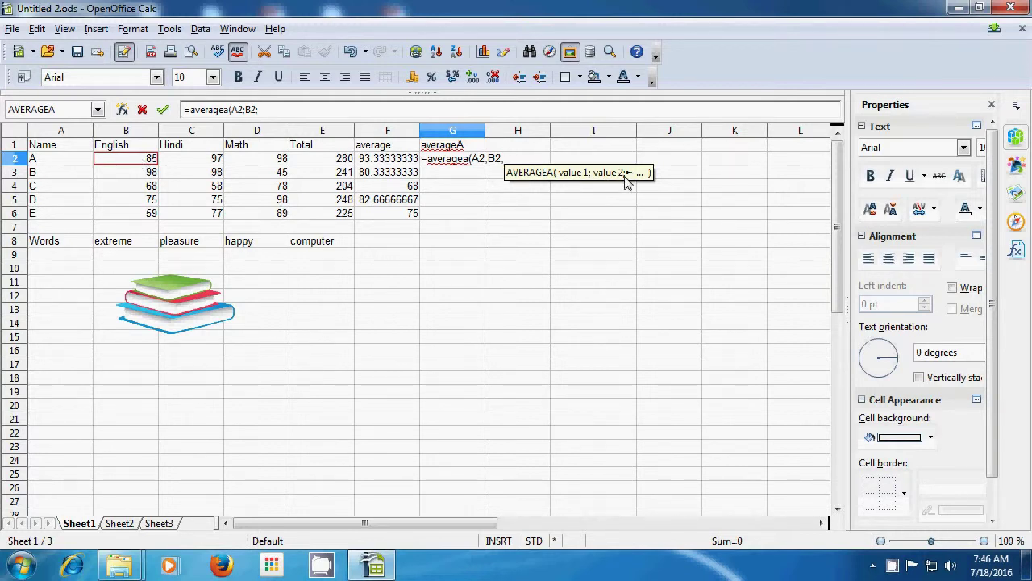
click(216, 164)
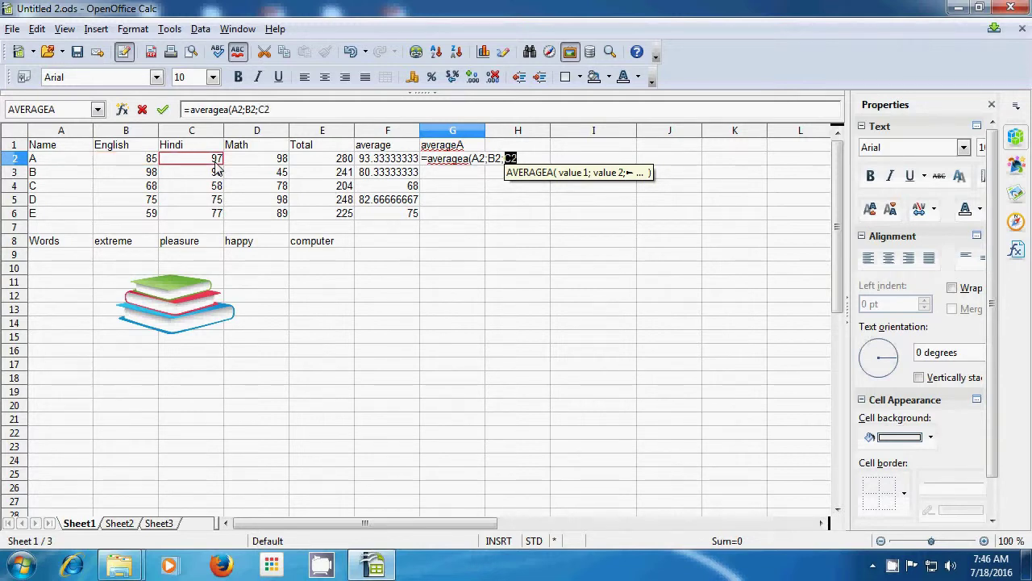
text(;)
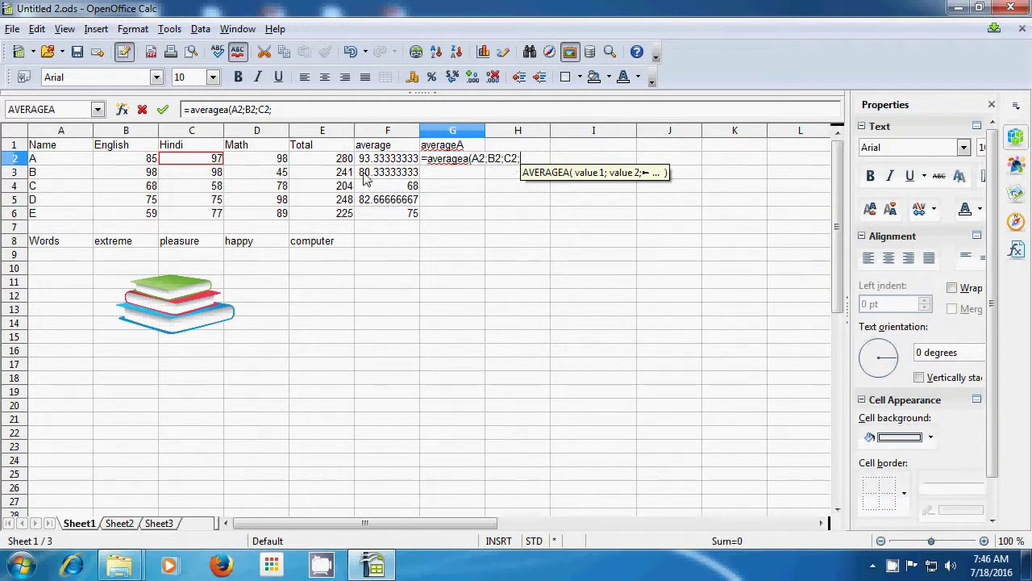
click(267, 164)
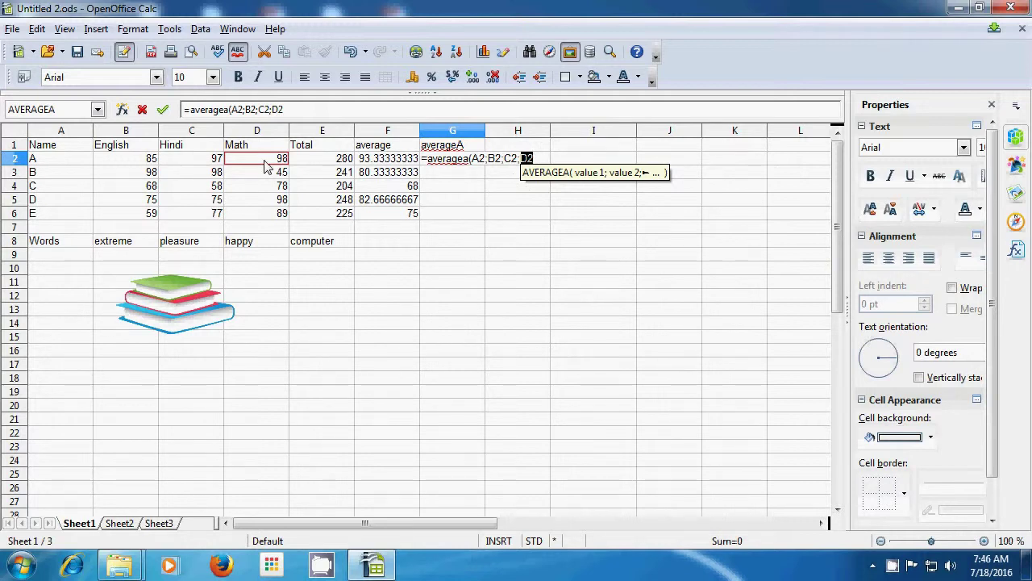
text())
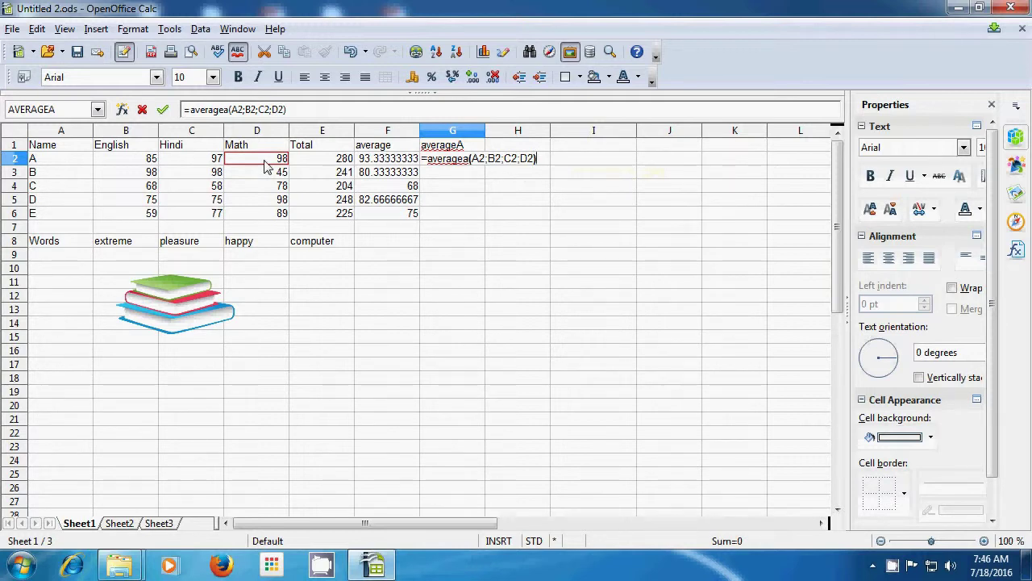
key(Return)
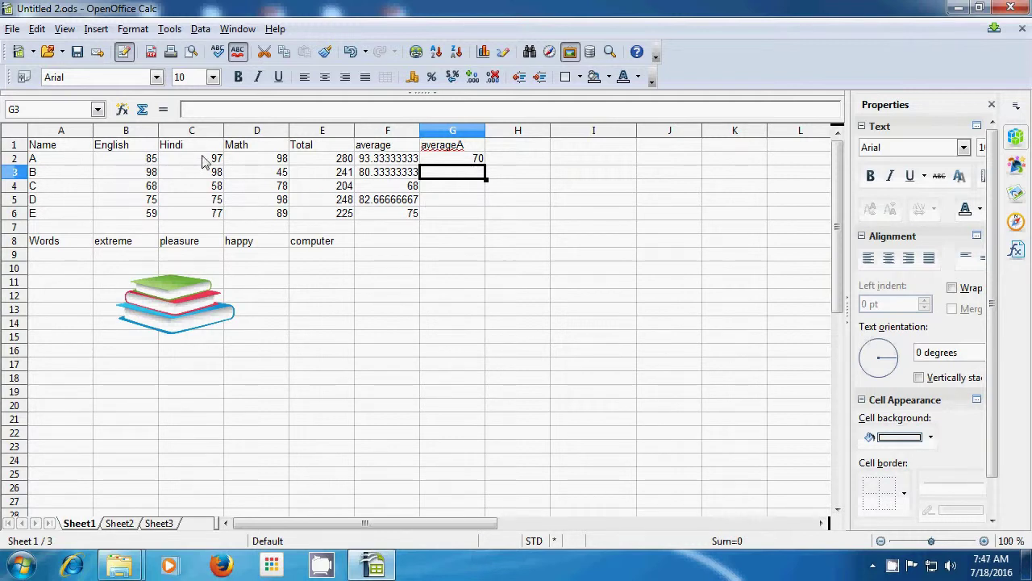
key(ctrl+s)
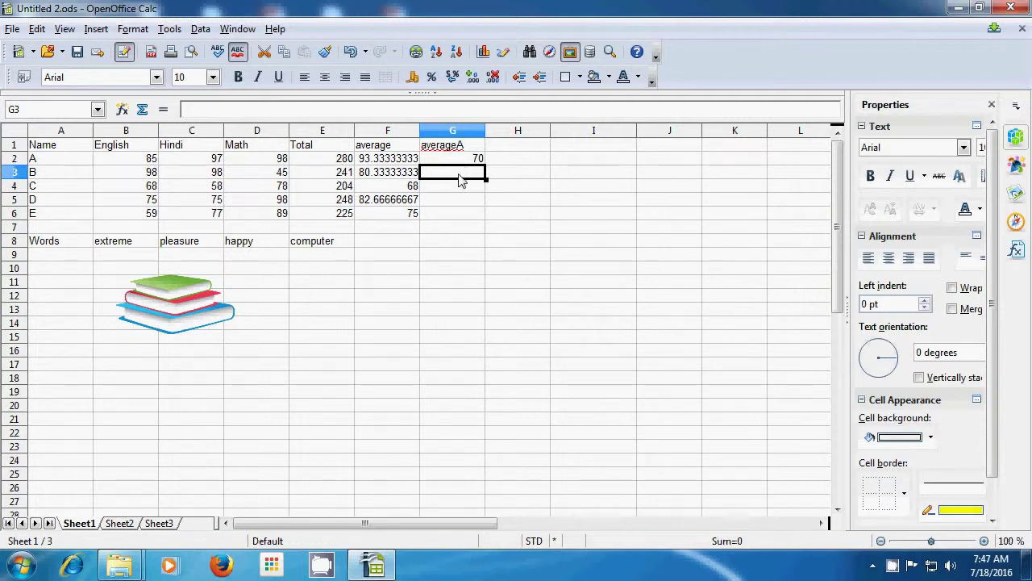
Enter the formula =averagea(A3:D3) in cell G3, passing student B's name and marks as a range.
text(=)
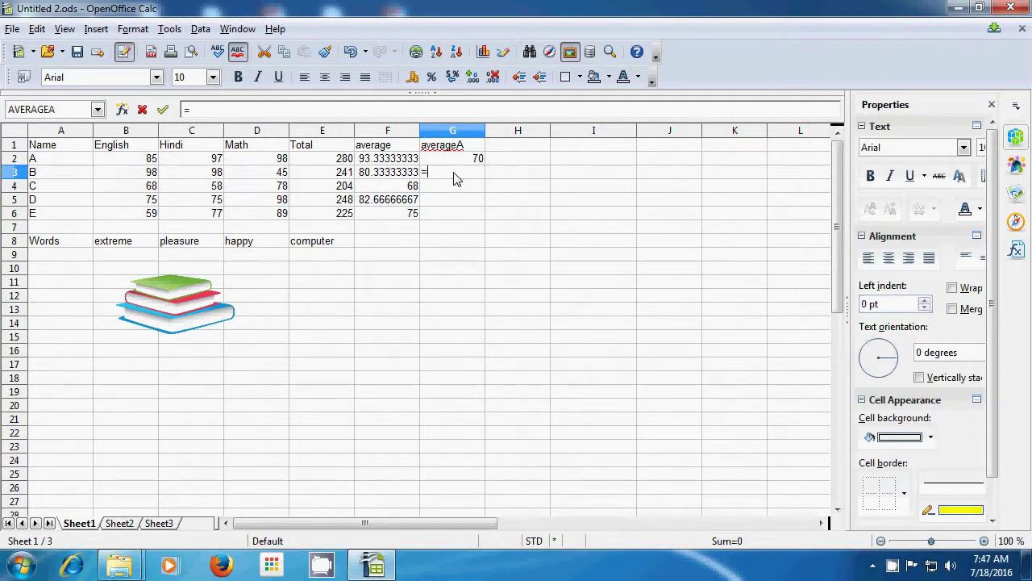
text(avera)
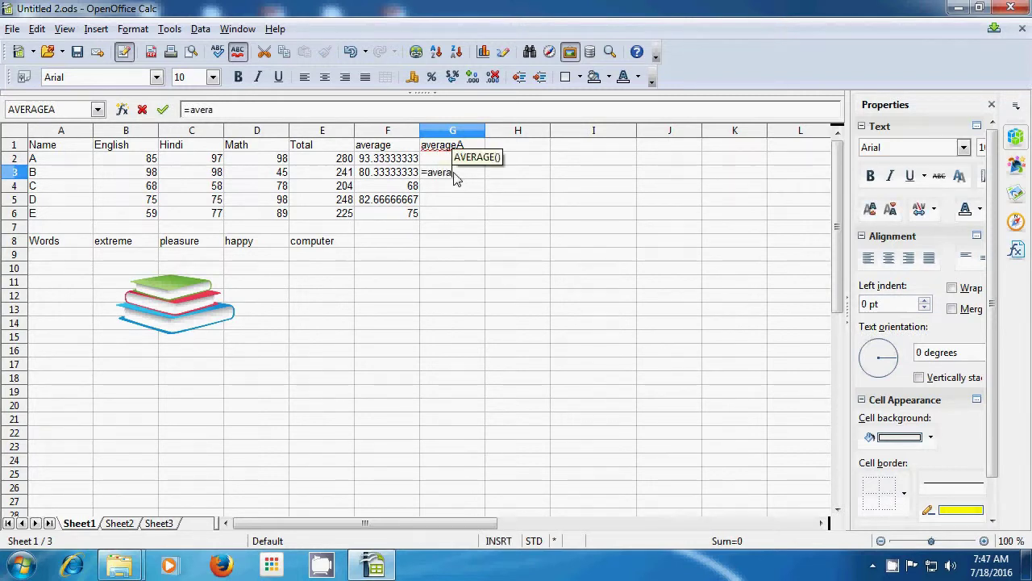
text(gea)
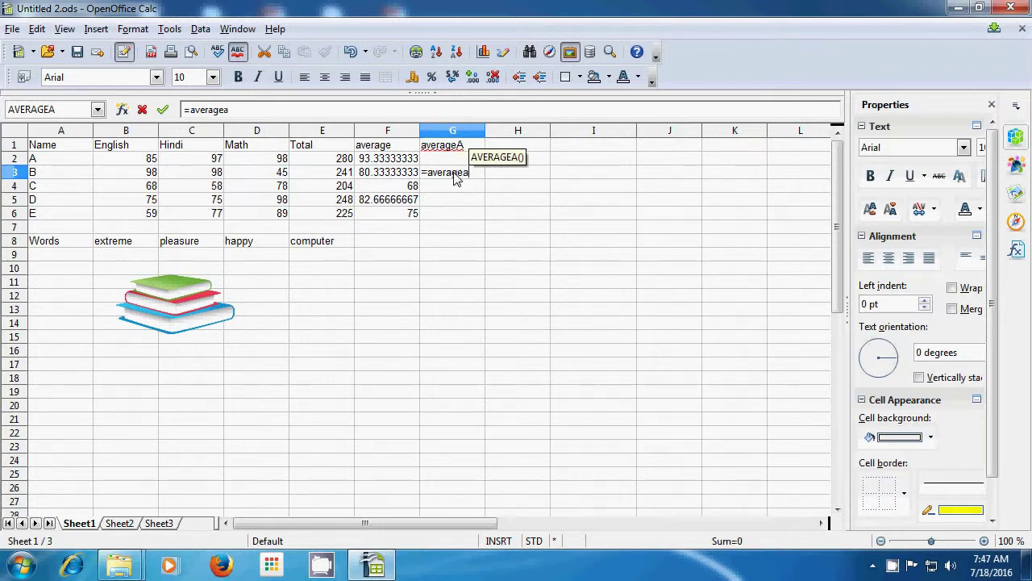
text(()
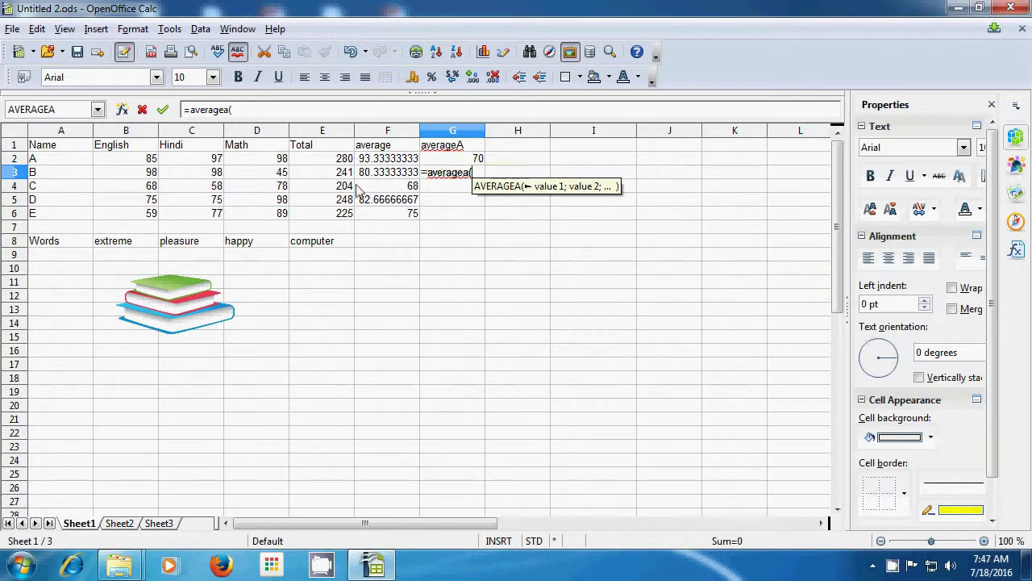
drag(36, 174, 215, 178)
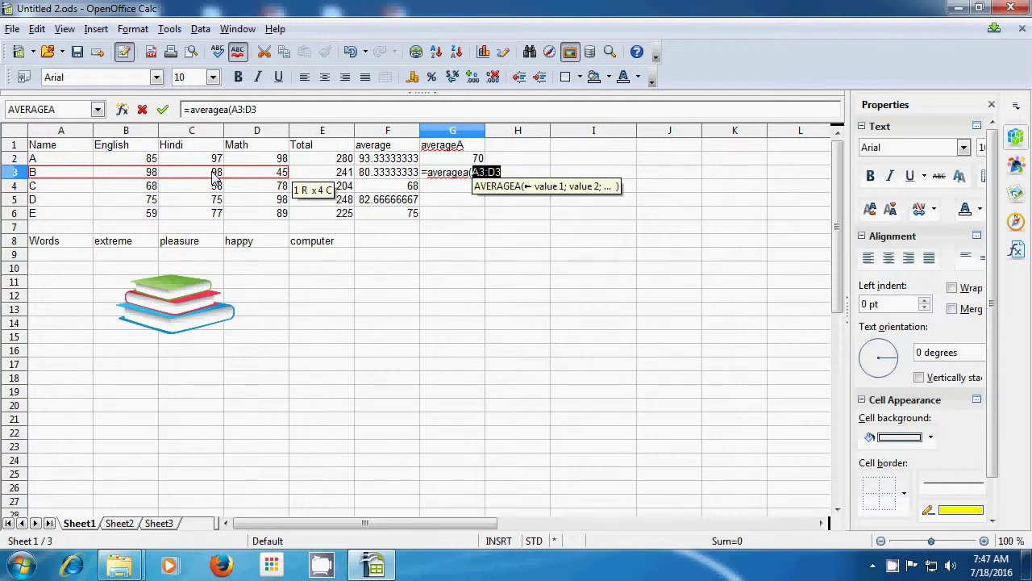
text())
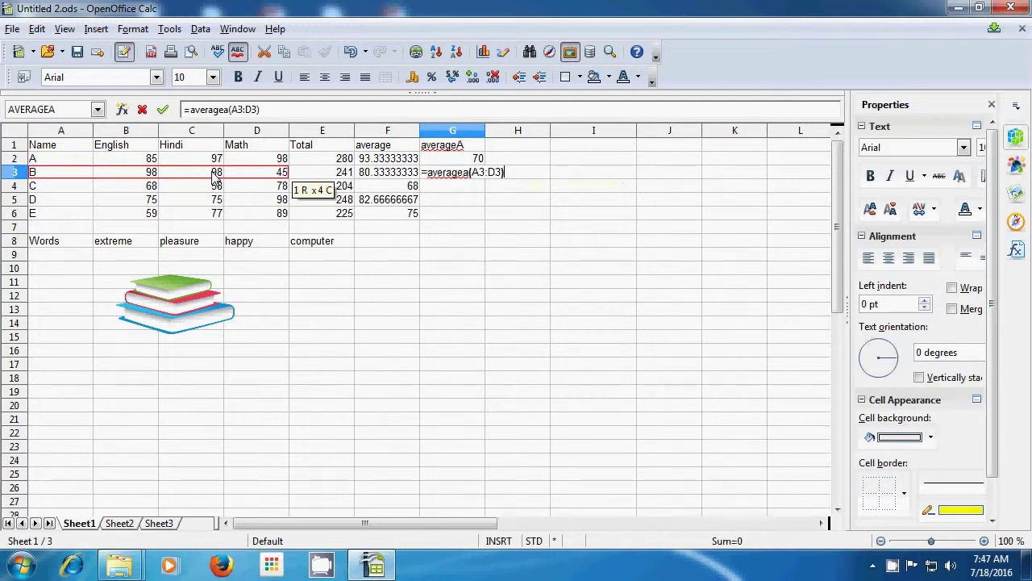
key(Return)
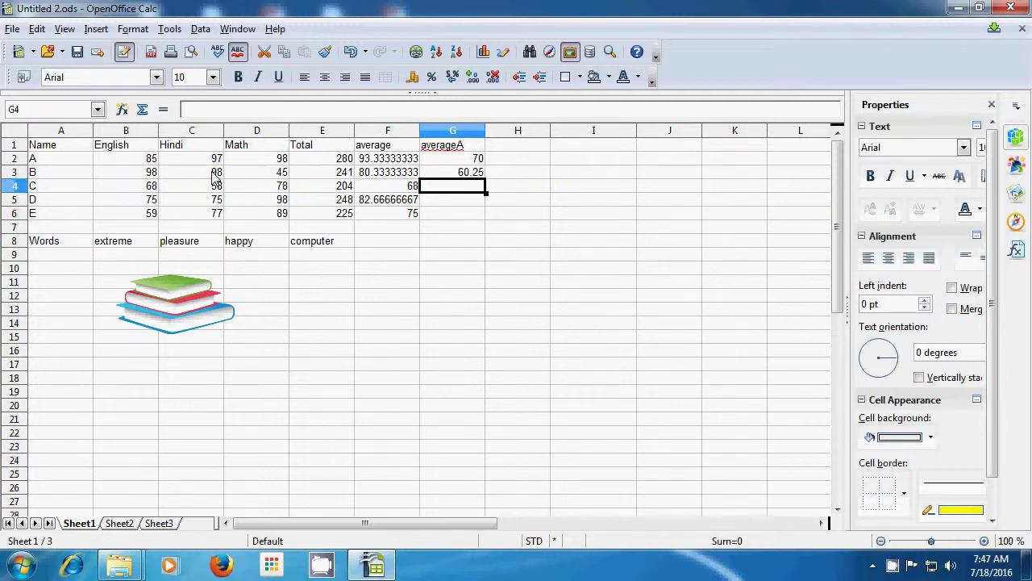
Fill the AVERAGEA formula from G3 down through G6 for the remaining students.
click(452, 173)
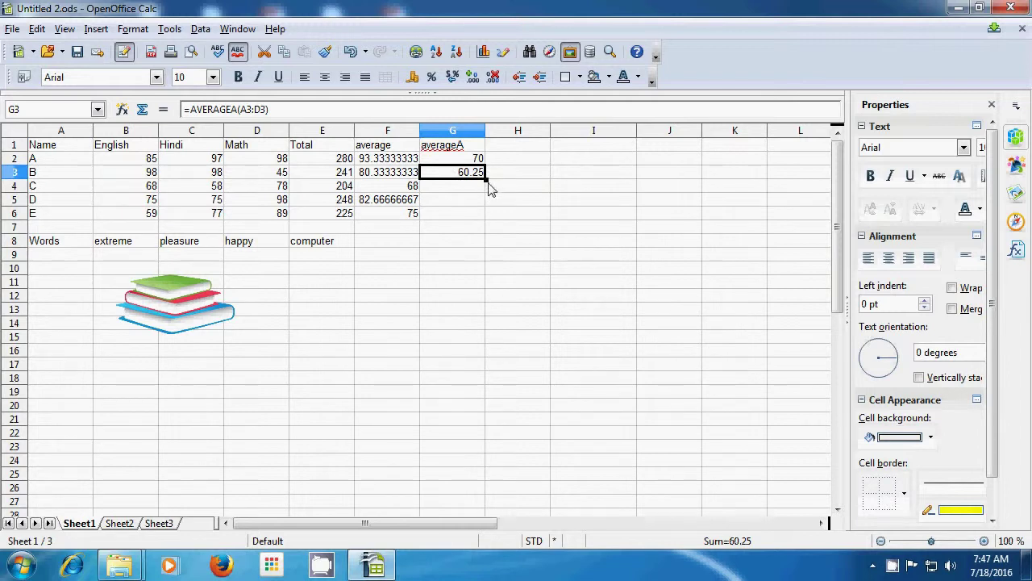
drag(486, 179, 494, 219)
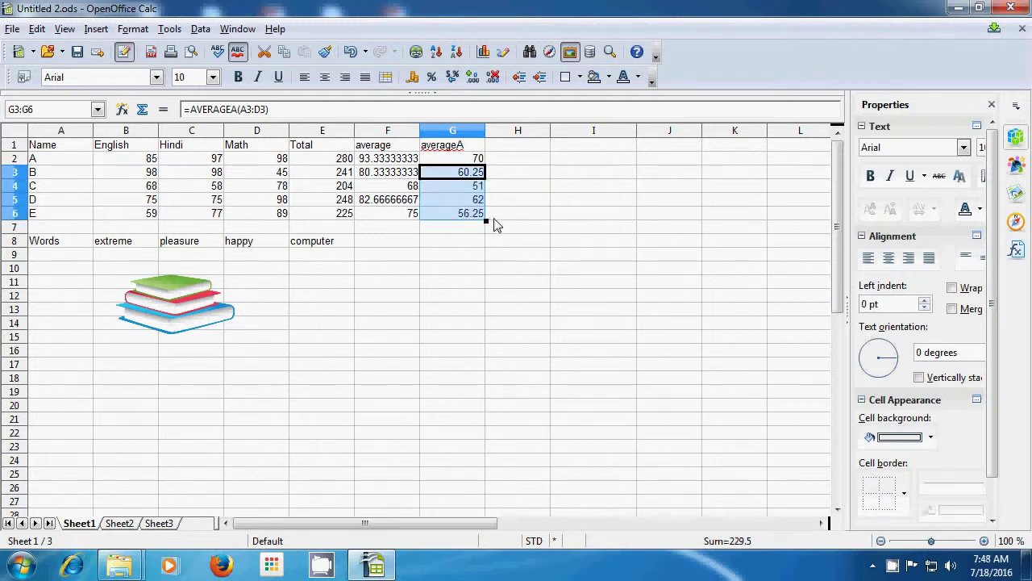
click(567, 202)
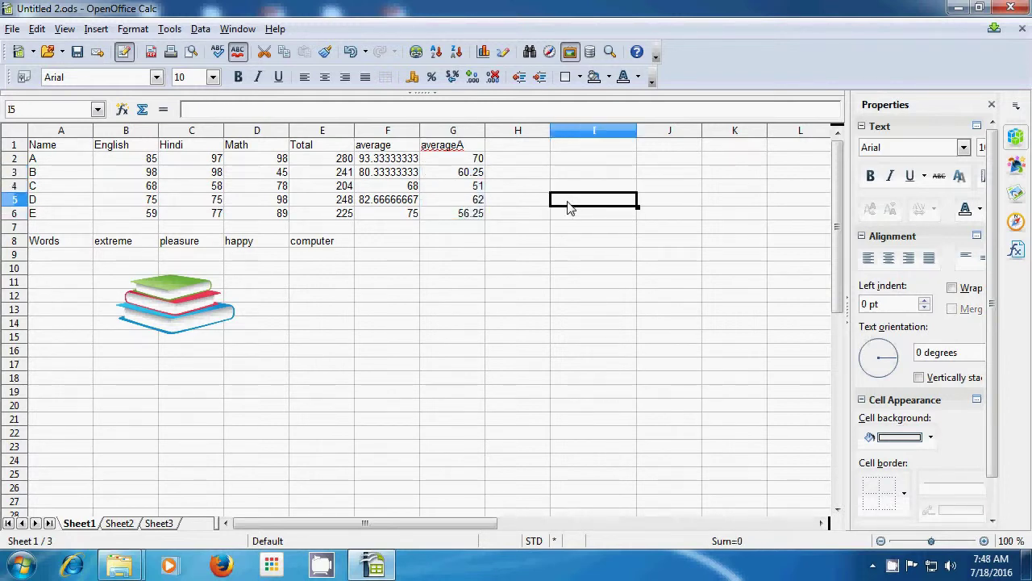